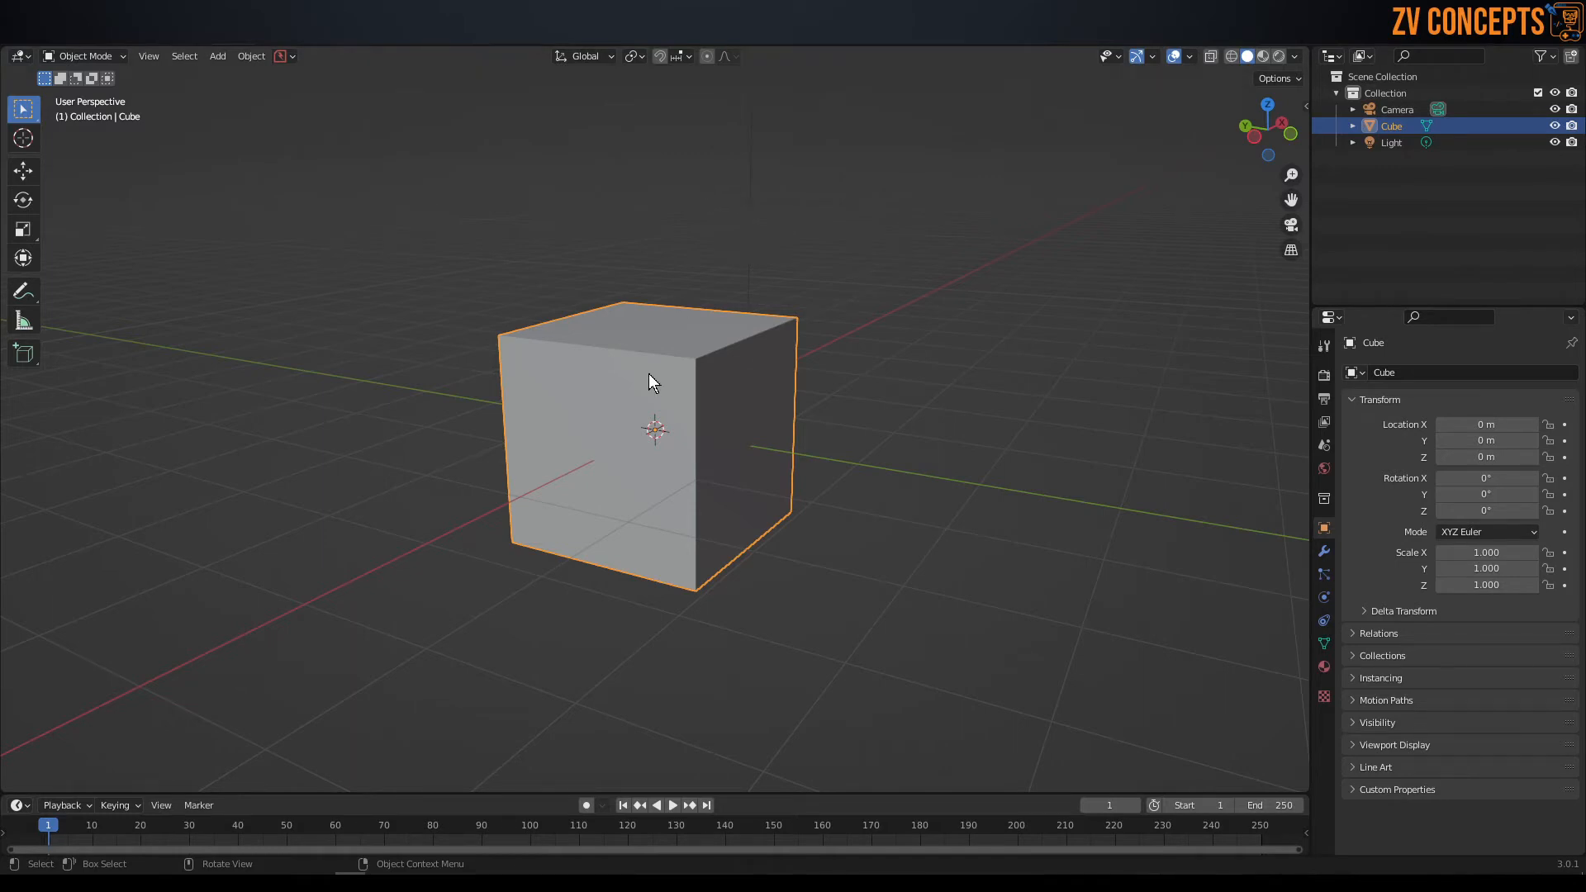
Show the cube's material properties and enlarge the material slot list.
middle_click_drag(652, 383, 810, 391)
left_click(821, 309)
left_click(678, 336)
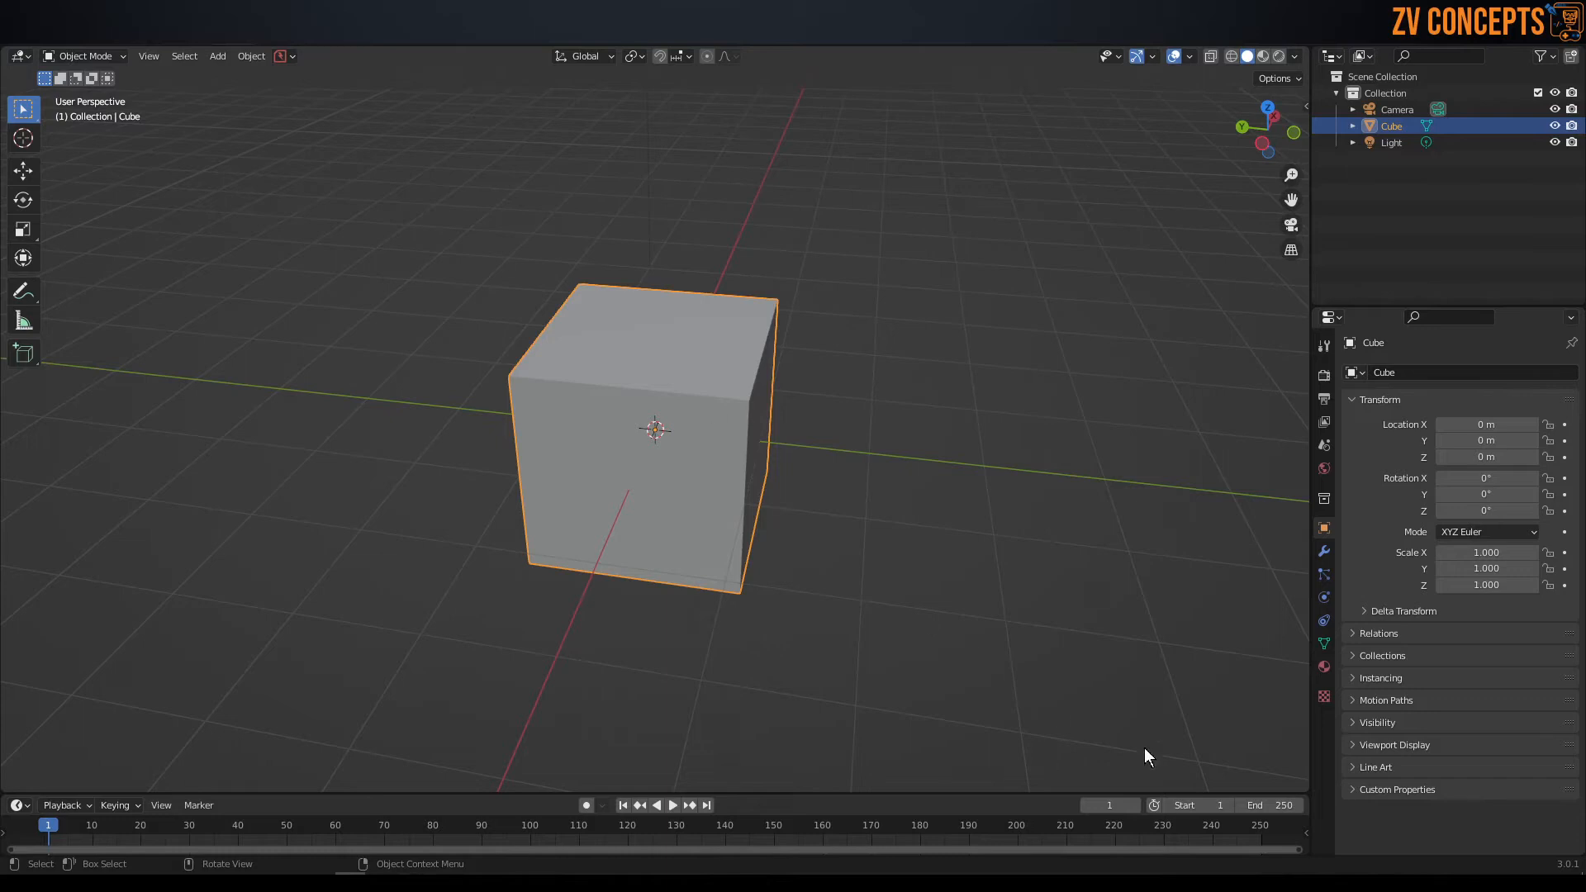
left_click(1323, 668)
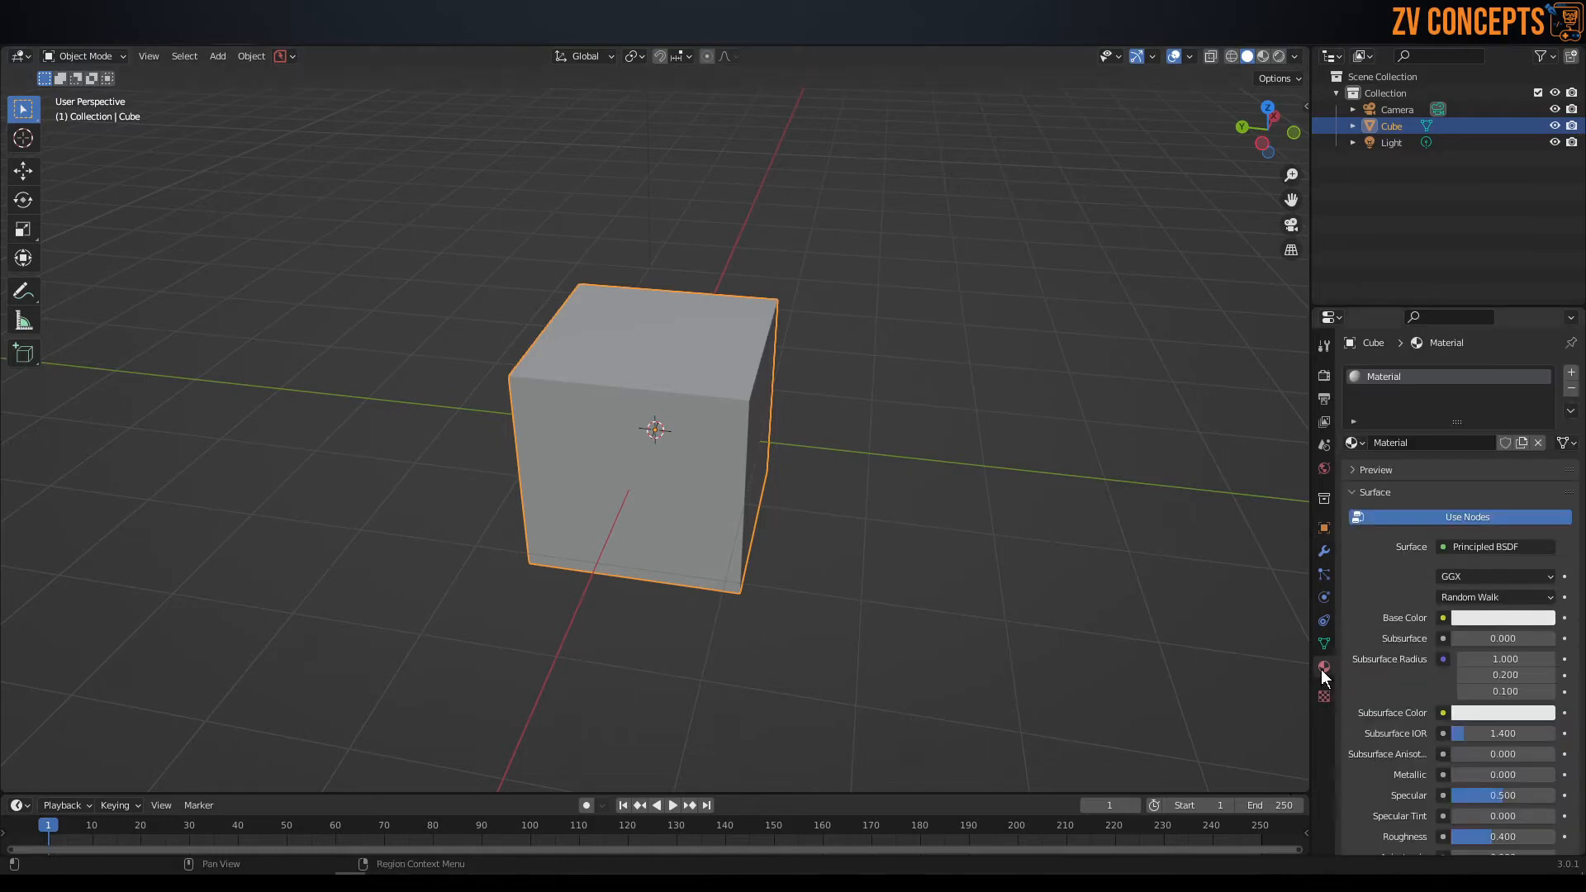
left_click_drag(1387, 424, 1388, 523)
middle_click_drag(748, 373, 748, 373)
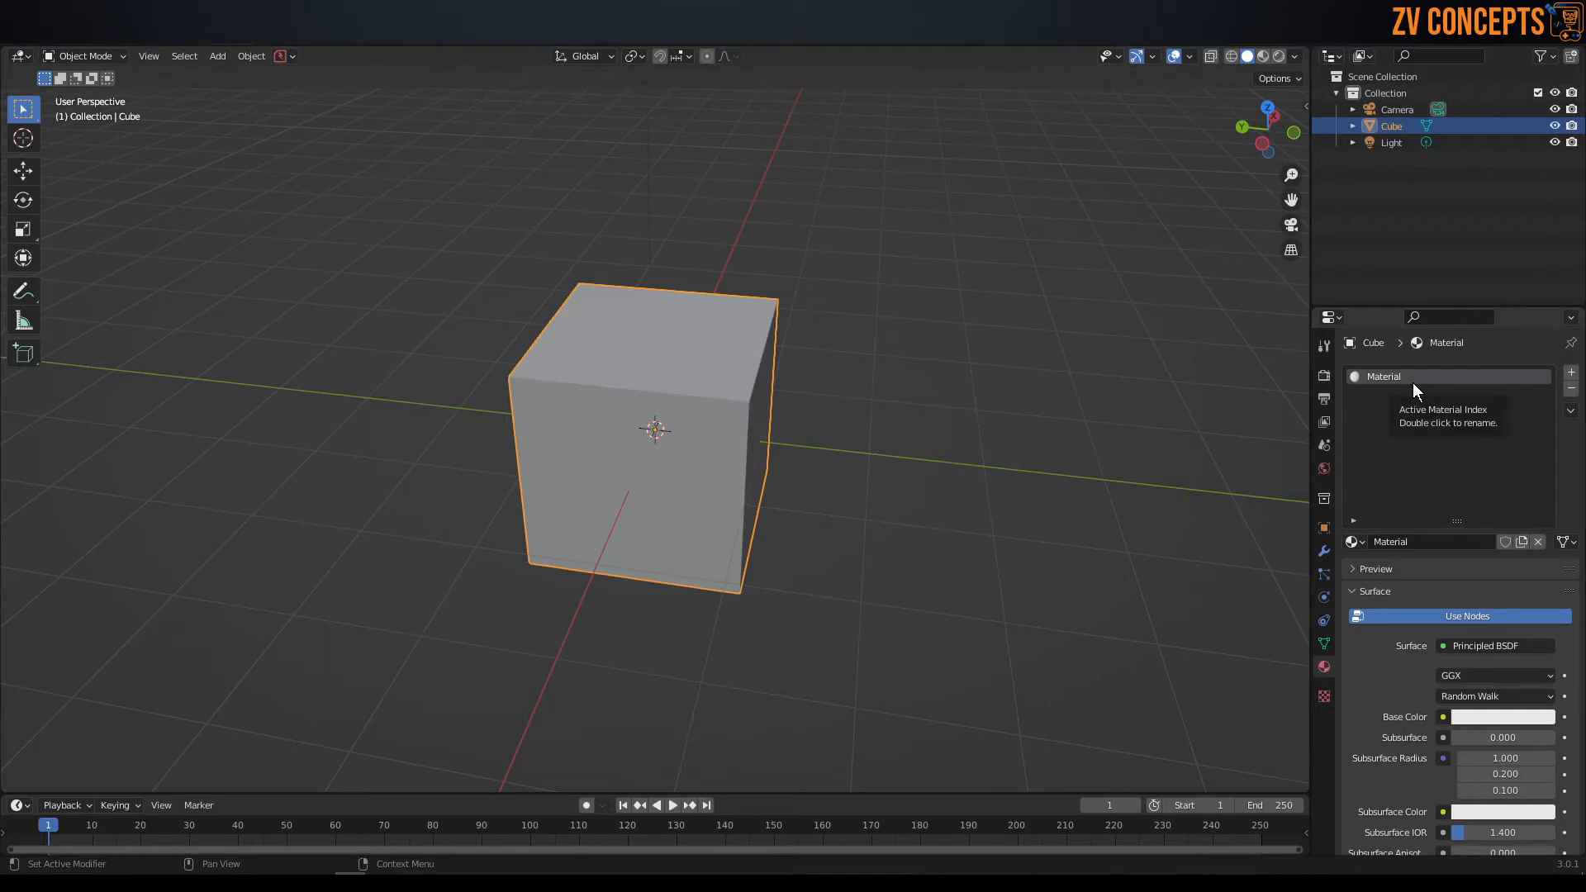
Enter Edit Mode and scale the whole cube down along the X axis into a thin slab.
middle_click_drag(1102, 330, 761, 312)
middle_click_drag(805, 440, 682, 426)
key("Tab")
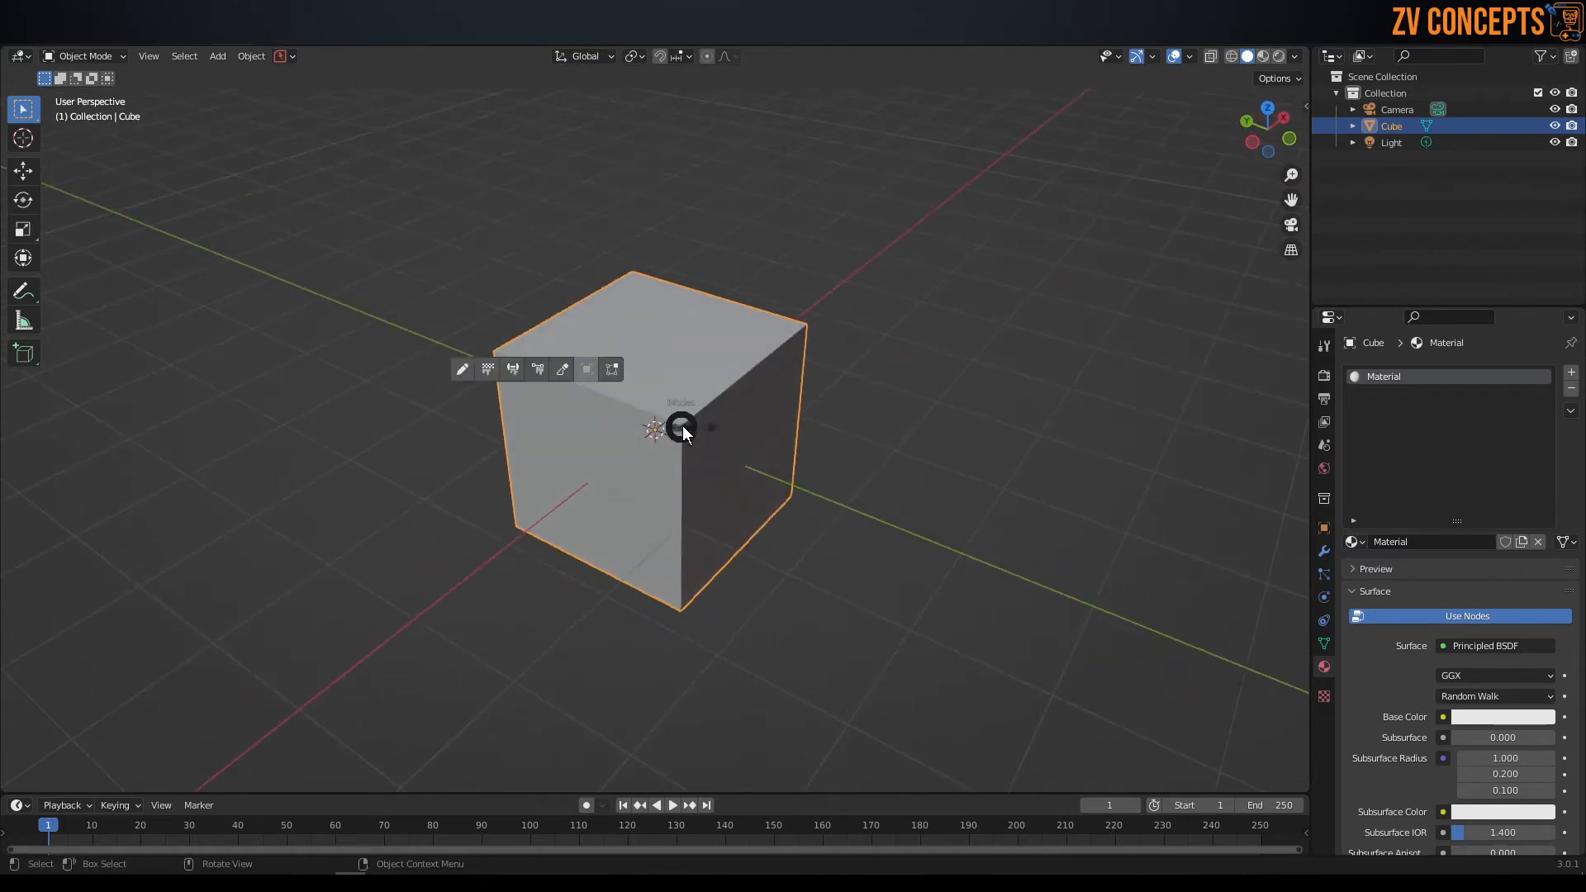
left_click(936, 408)
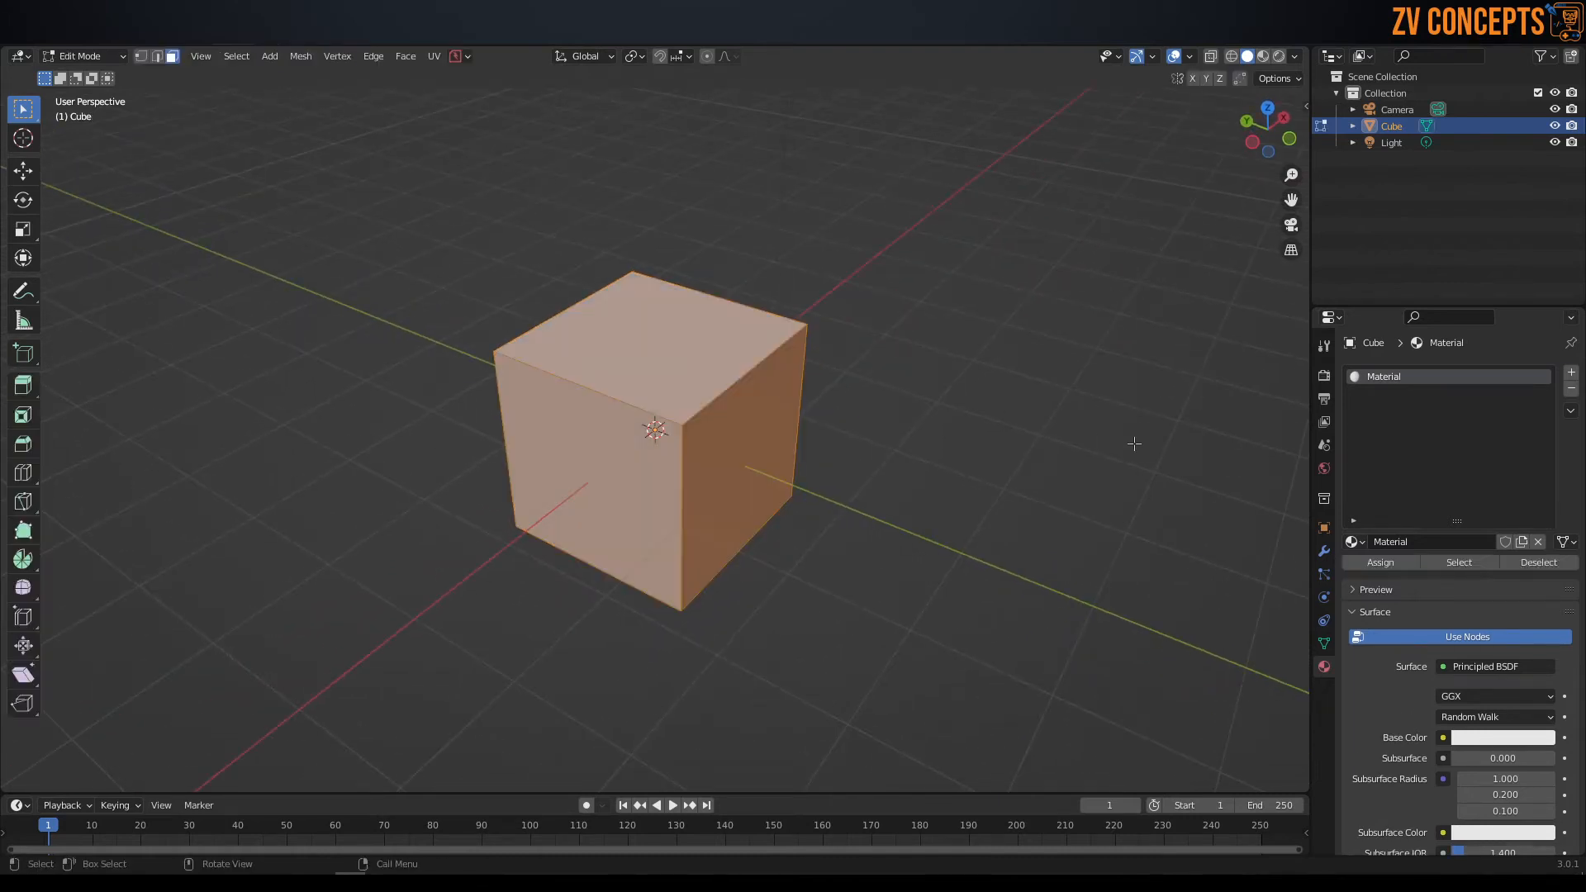
key("s")
key("x")
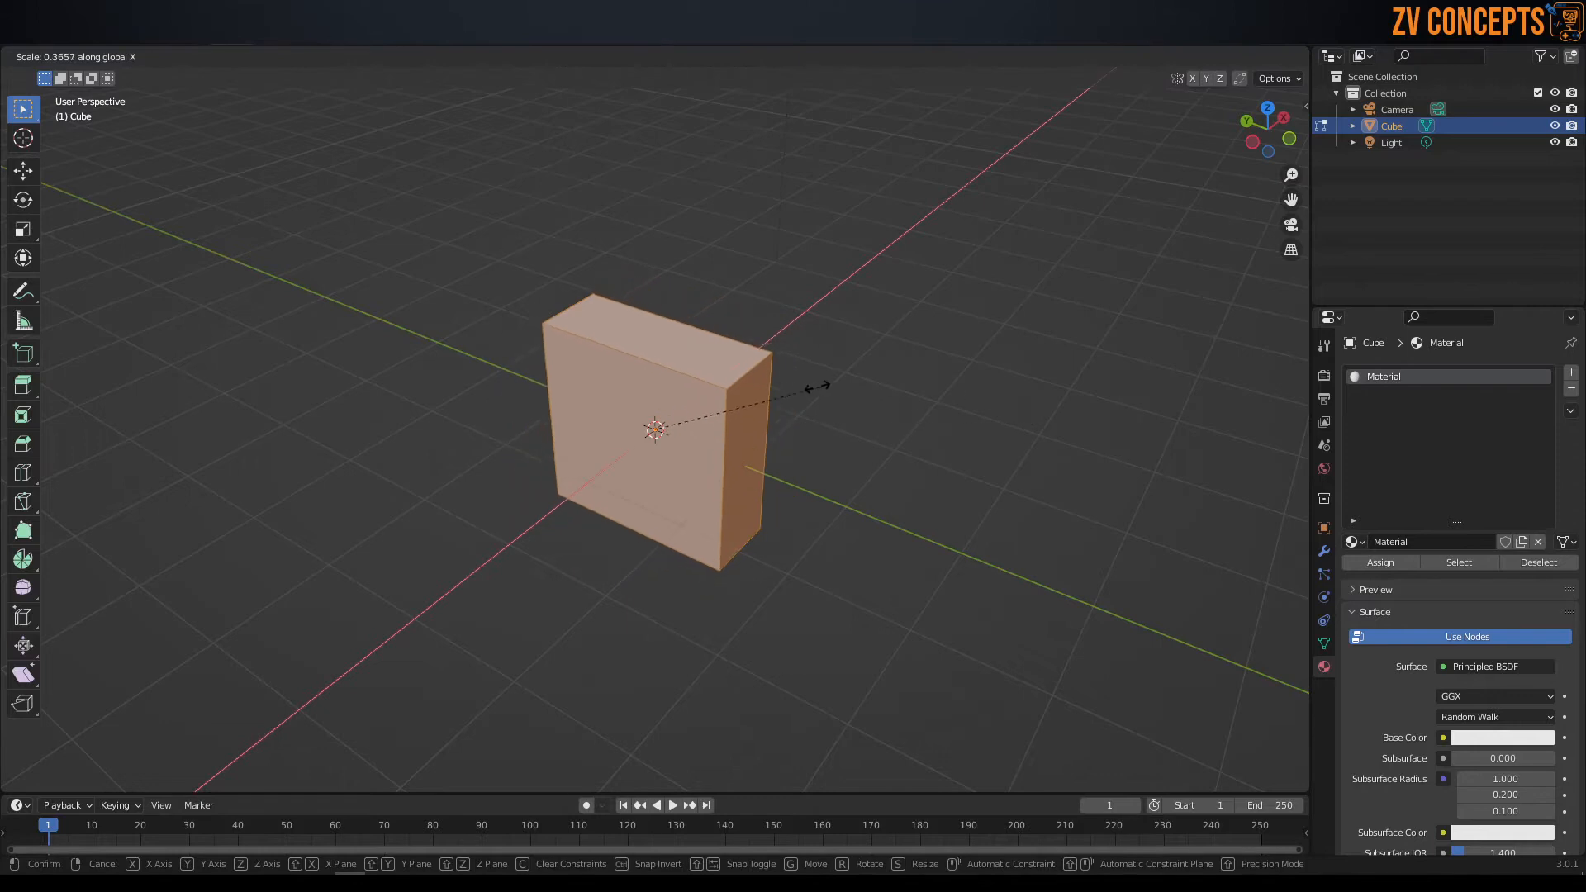
left_click(766, 444)
Scale the slab down along the Y axis into a narrower upright panel, and return to Object Mode.
middle_click_drag(884, 538, 939, 463)
key("s")
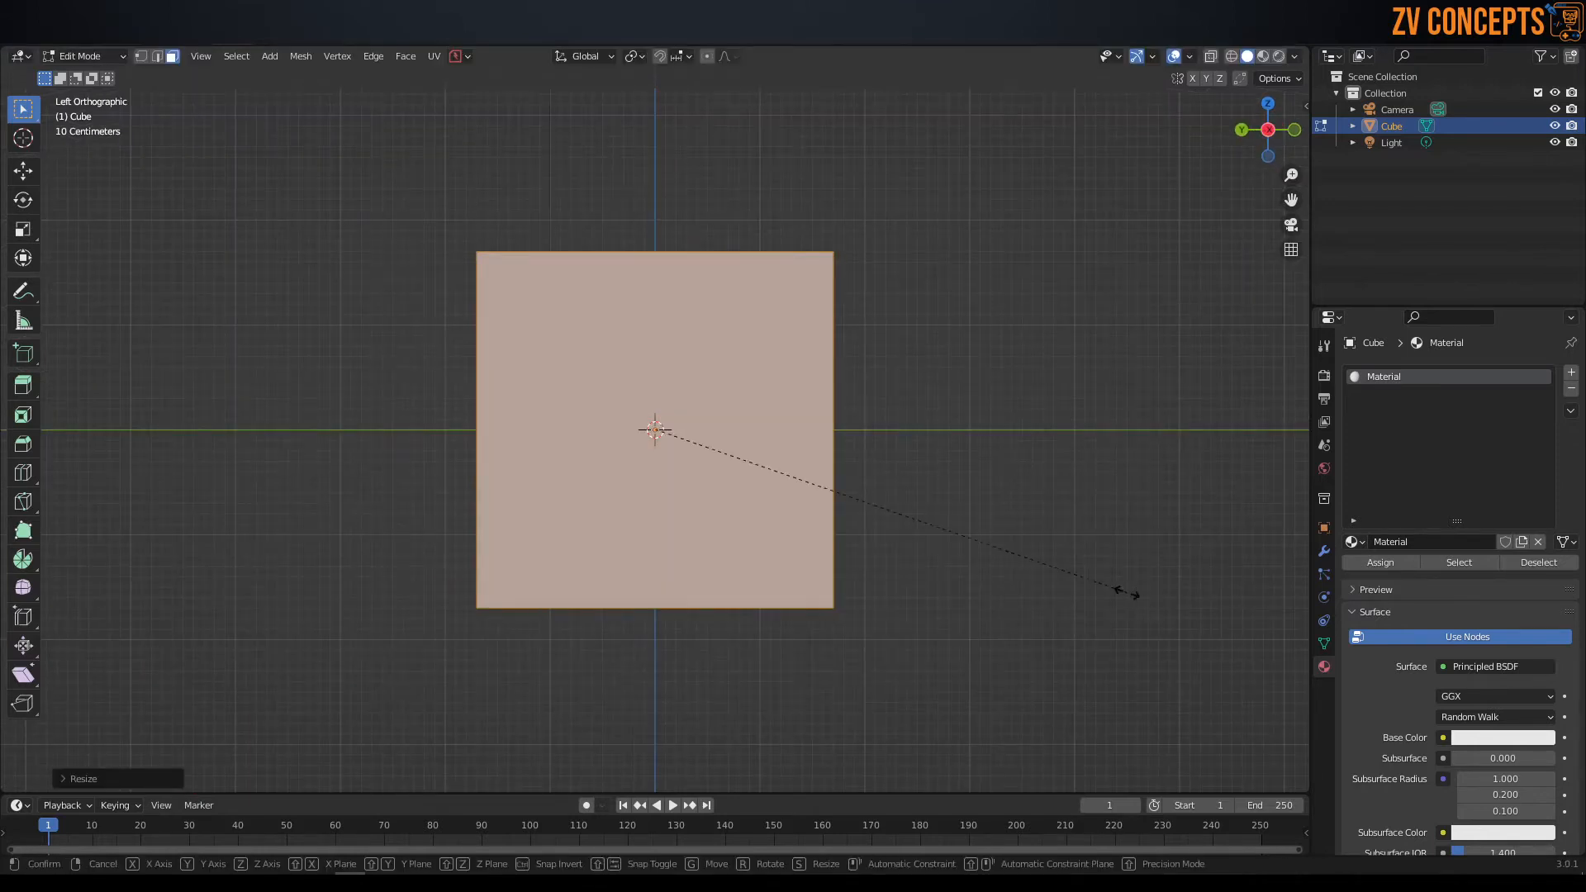
key("y")
left_click(985, 531)
middle_click(857, 470)
key("Tab")
Move the panel up along the Z axis so that its base rests on the grid floor.
left_click(830, 413)
key("KP_5")
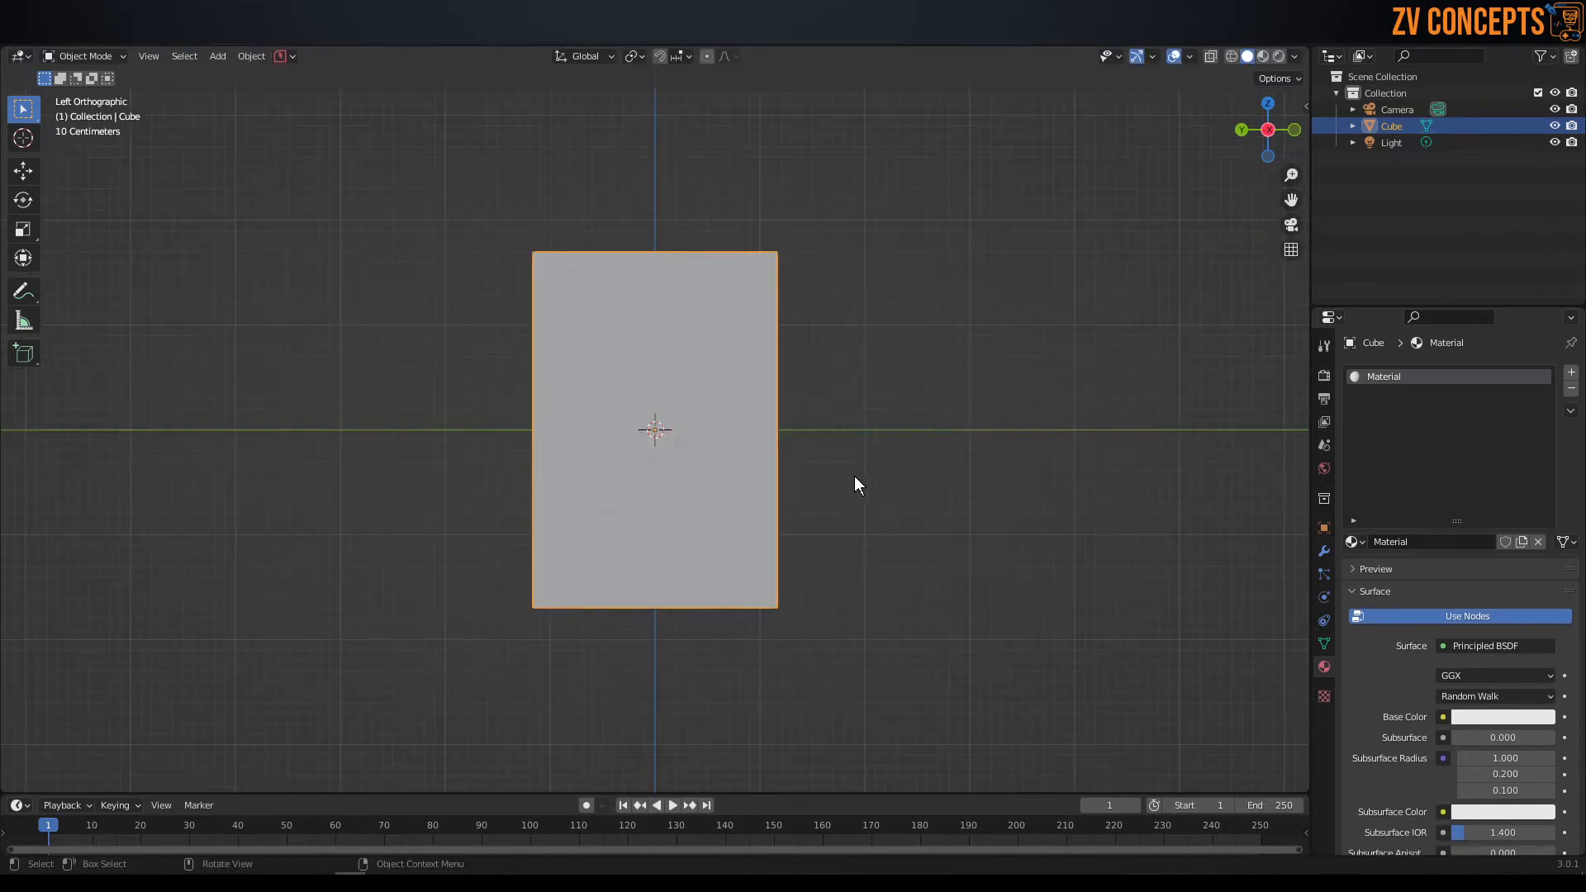
key("g")
key("z")
left_click(904, 297)
middle_click_drag(904, 297, 741, 334)
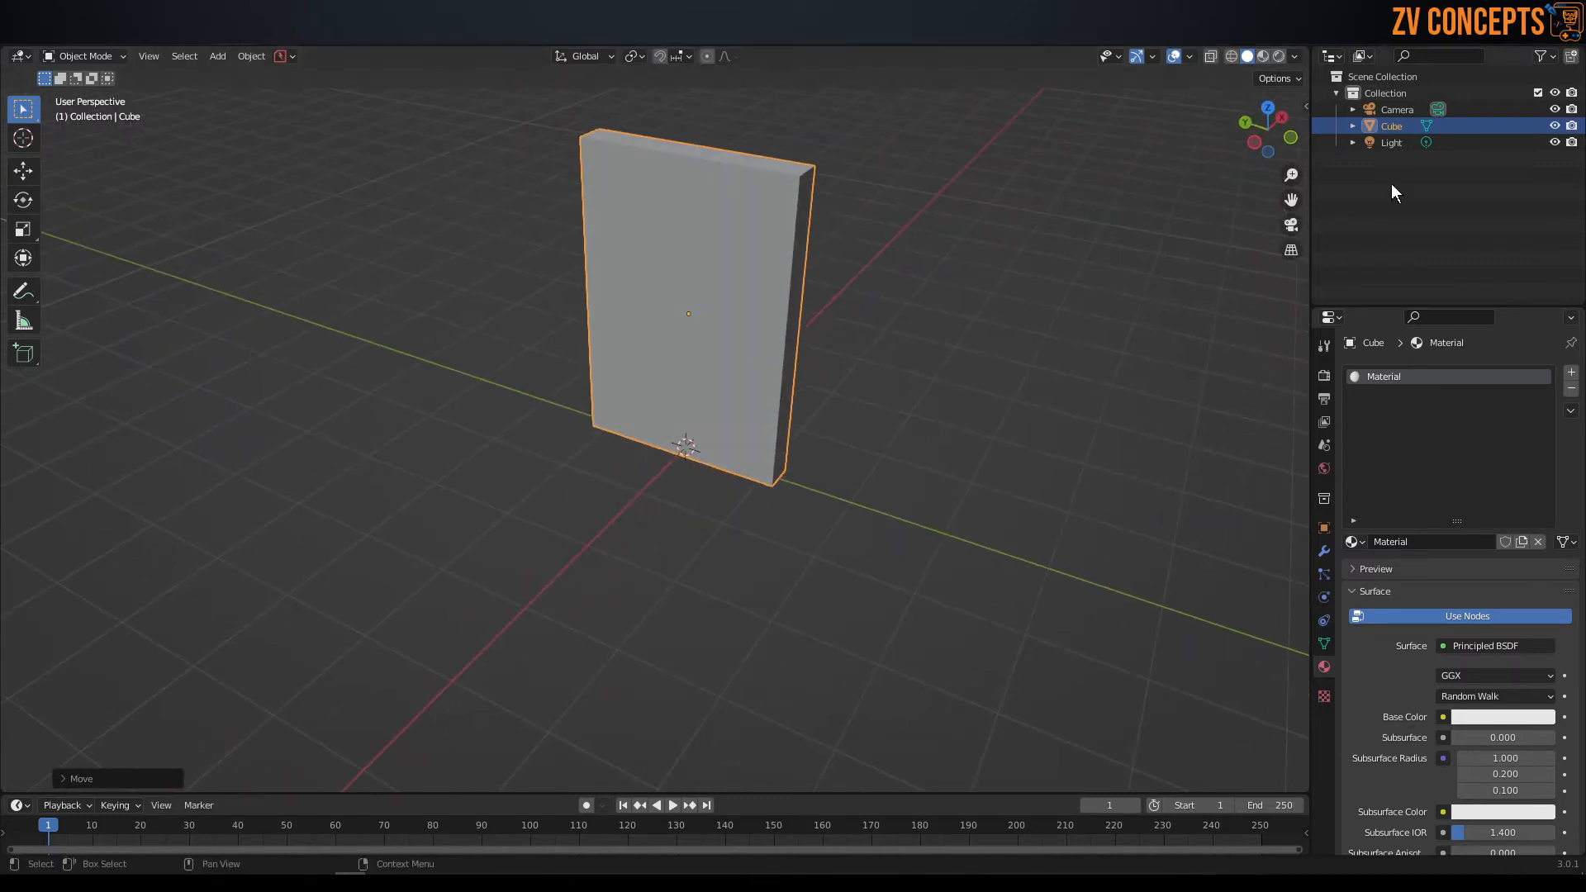
middle_click_drag(864, 284, 870, 284)
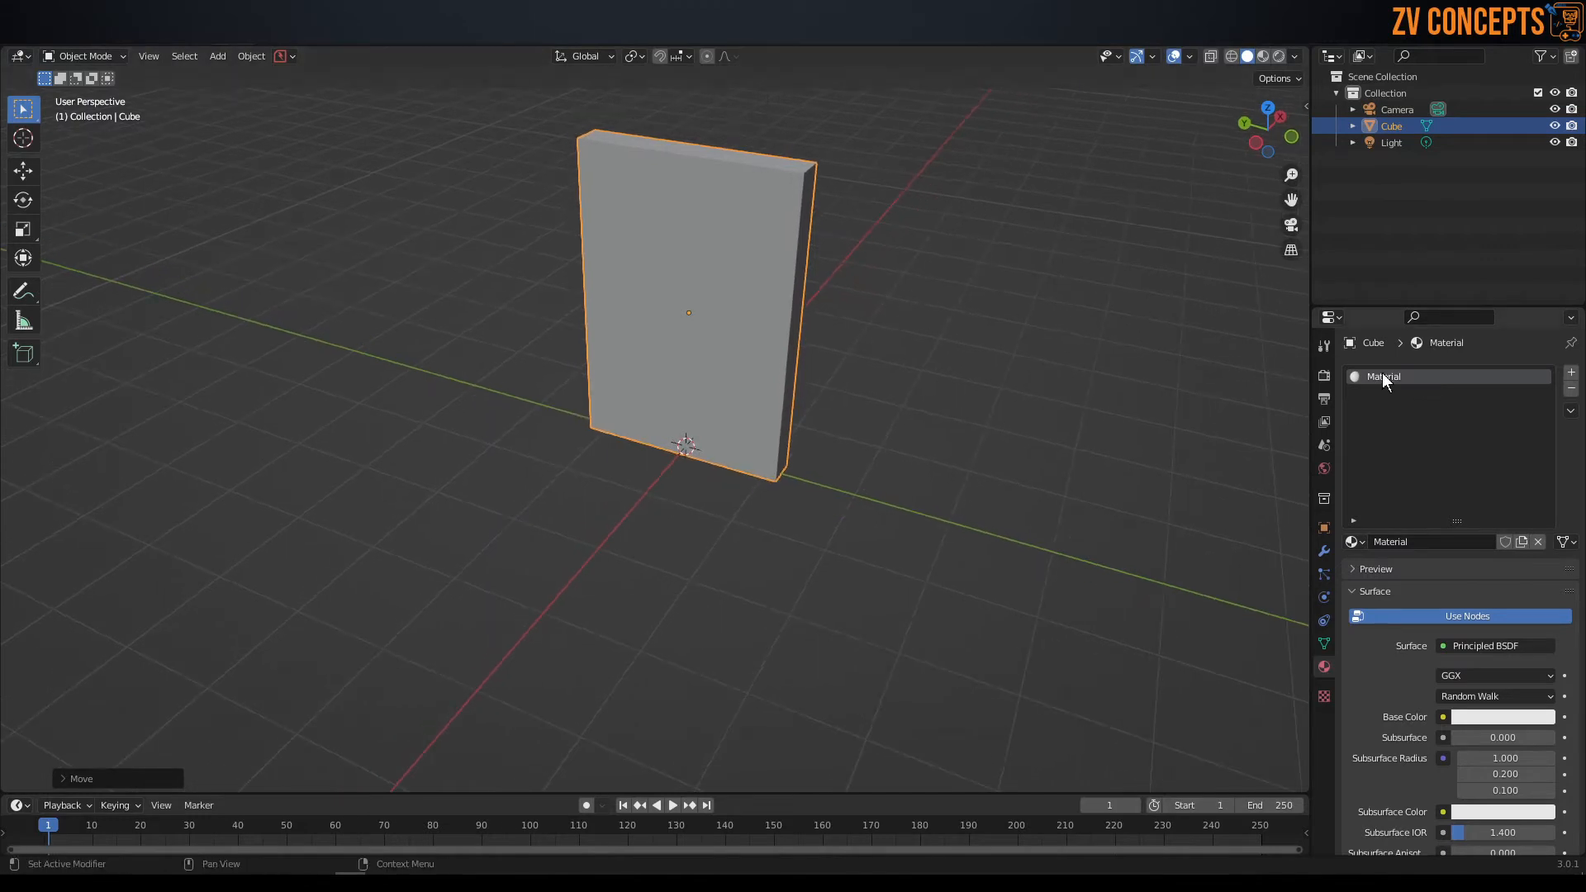
Rename the panel's material to Gloss.
left_click(1404, 541)
type("Gloss")
key("Return")
middle_click_drag(1031, 274, 596, 244)
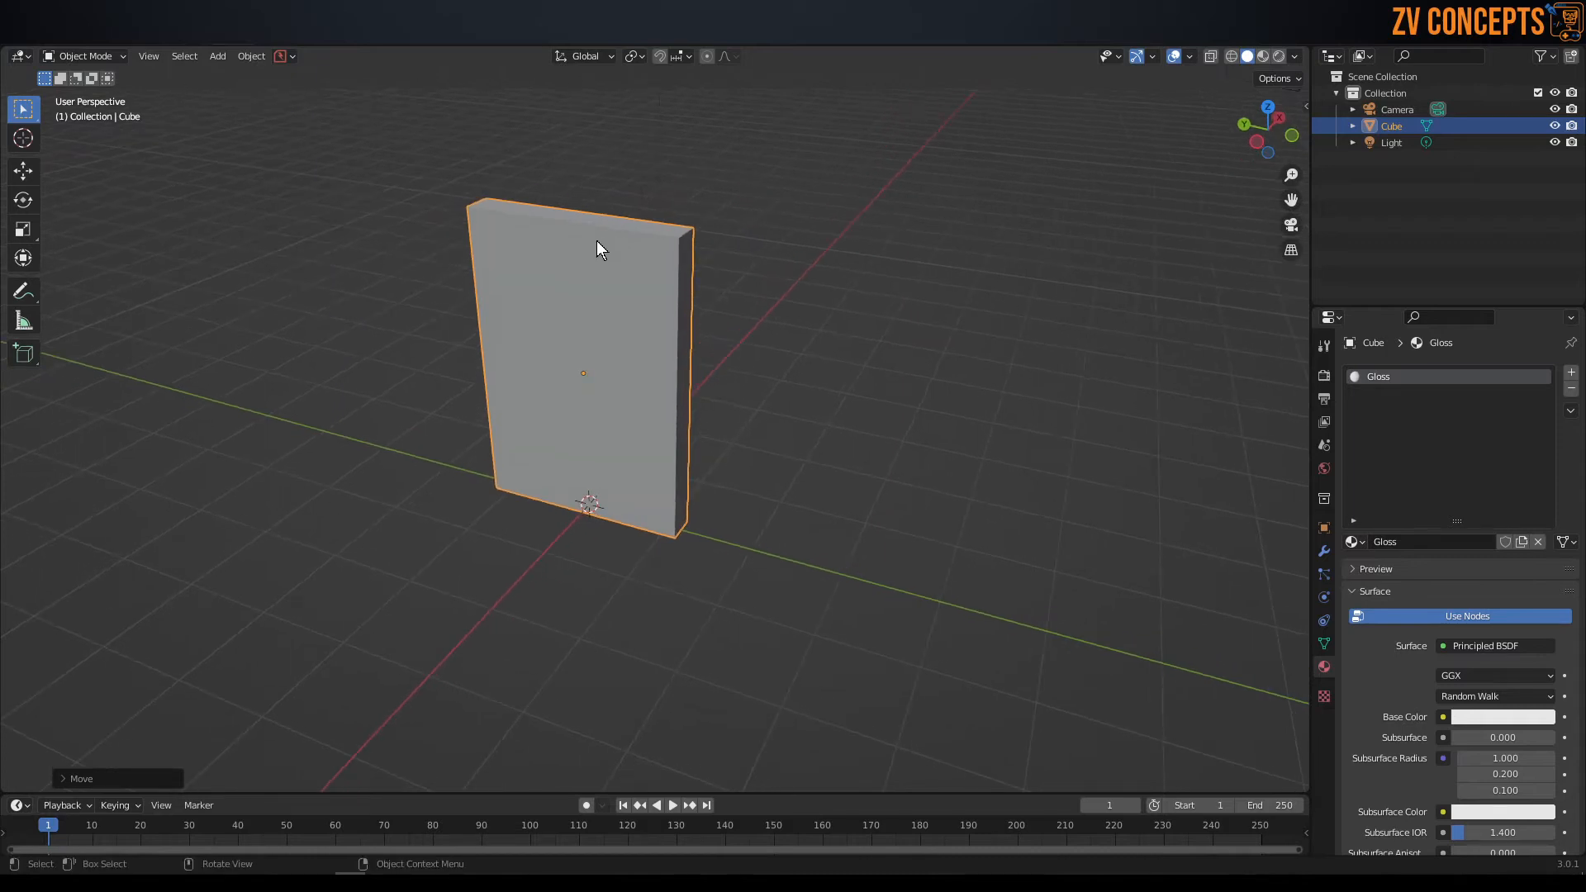
left_click(667, 216)
left_click(626, 285)
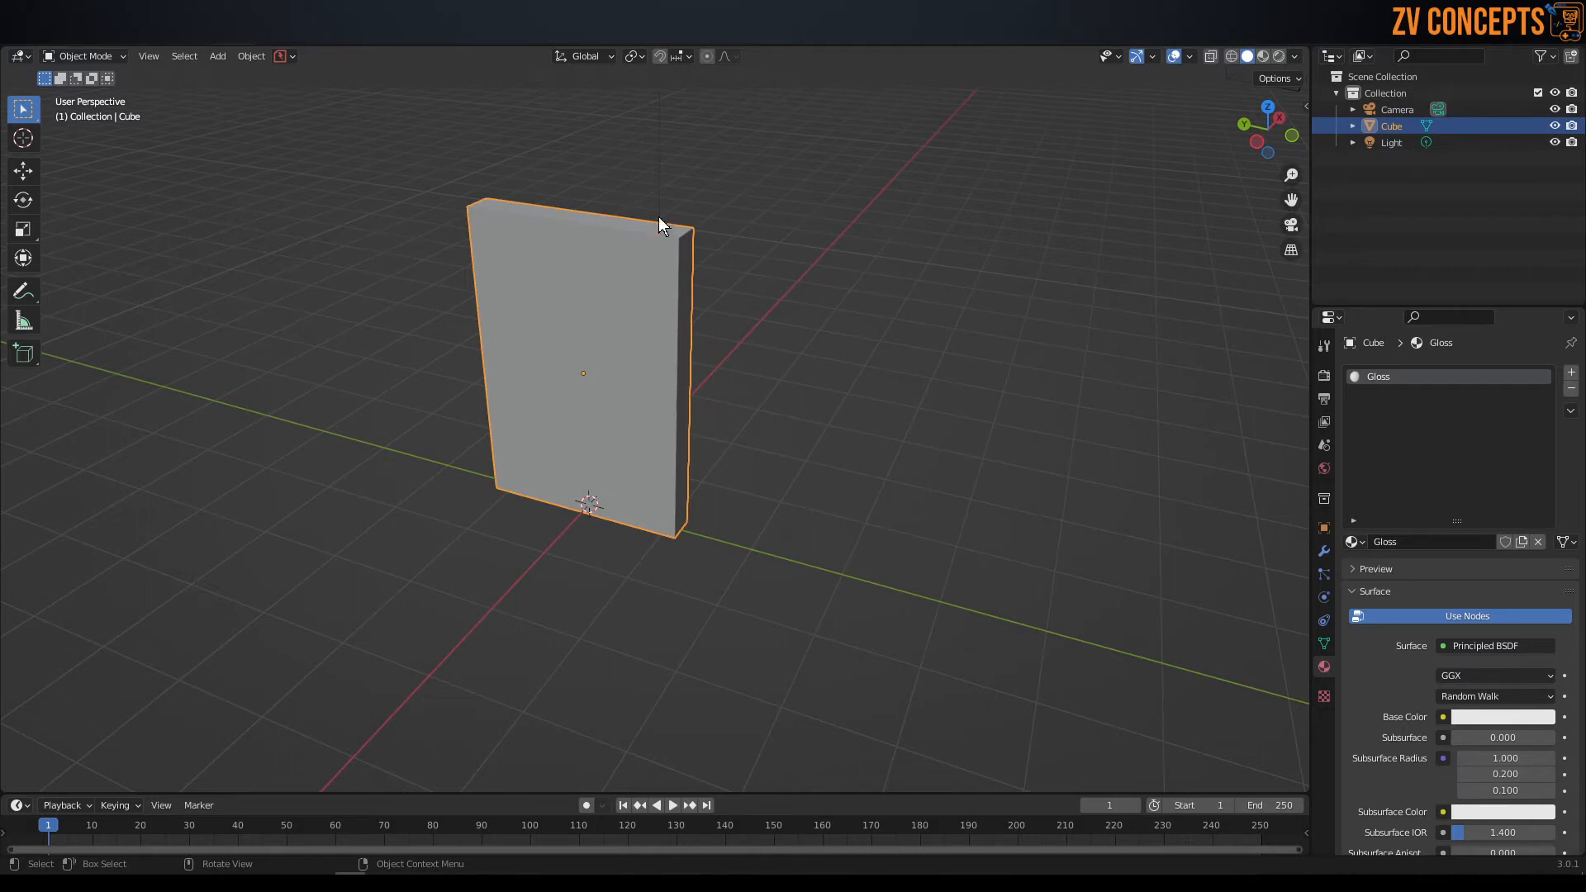
Open the Shading workspace and examine the Gloss material's Principled BSDF and Material Output nodes.
left_click(512, 35)
mouse_move(834, 292)
middle_mouse_down()
mouse_move(733, 275)
mouse_move(755, 256)
mouse_move(737, 261)
mouse_move(819, 284)
mouse_move(783, 220)
mouse_move(758, 254)
mouse_move(805, 289)
mouse_move(730, 259)
middle_mouse_up()
scroll(734, 274, "up", 5)
scroll(819, 289, "down", 3)
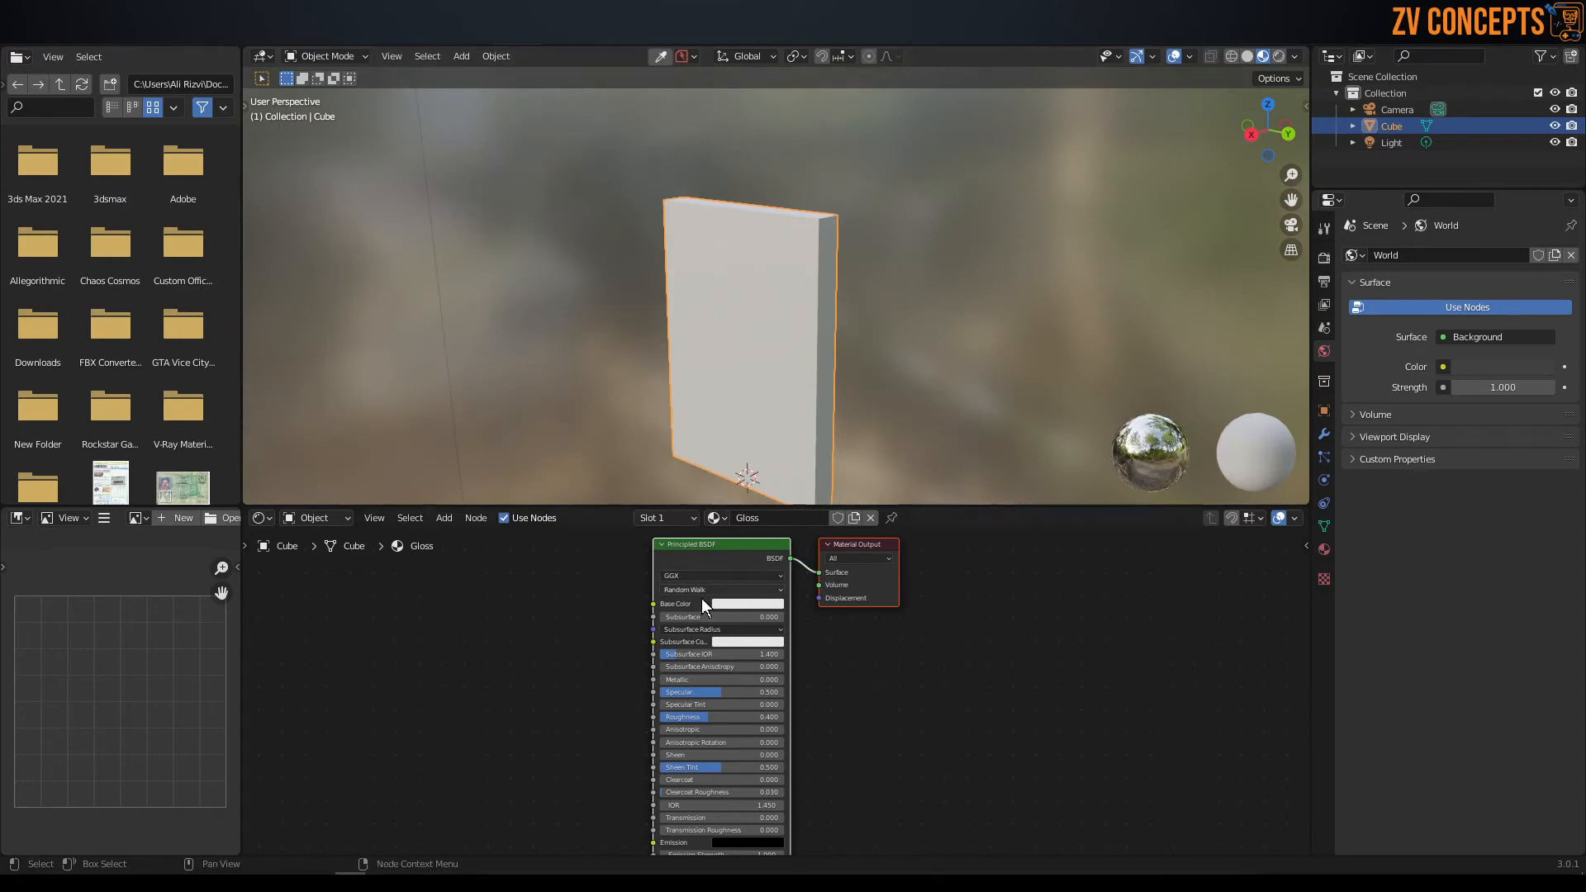
scroll(727, 636, "up", 4)
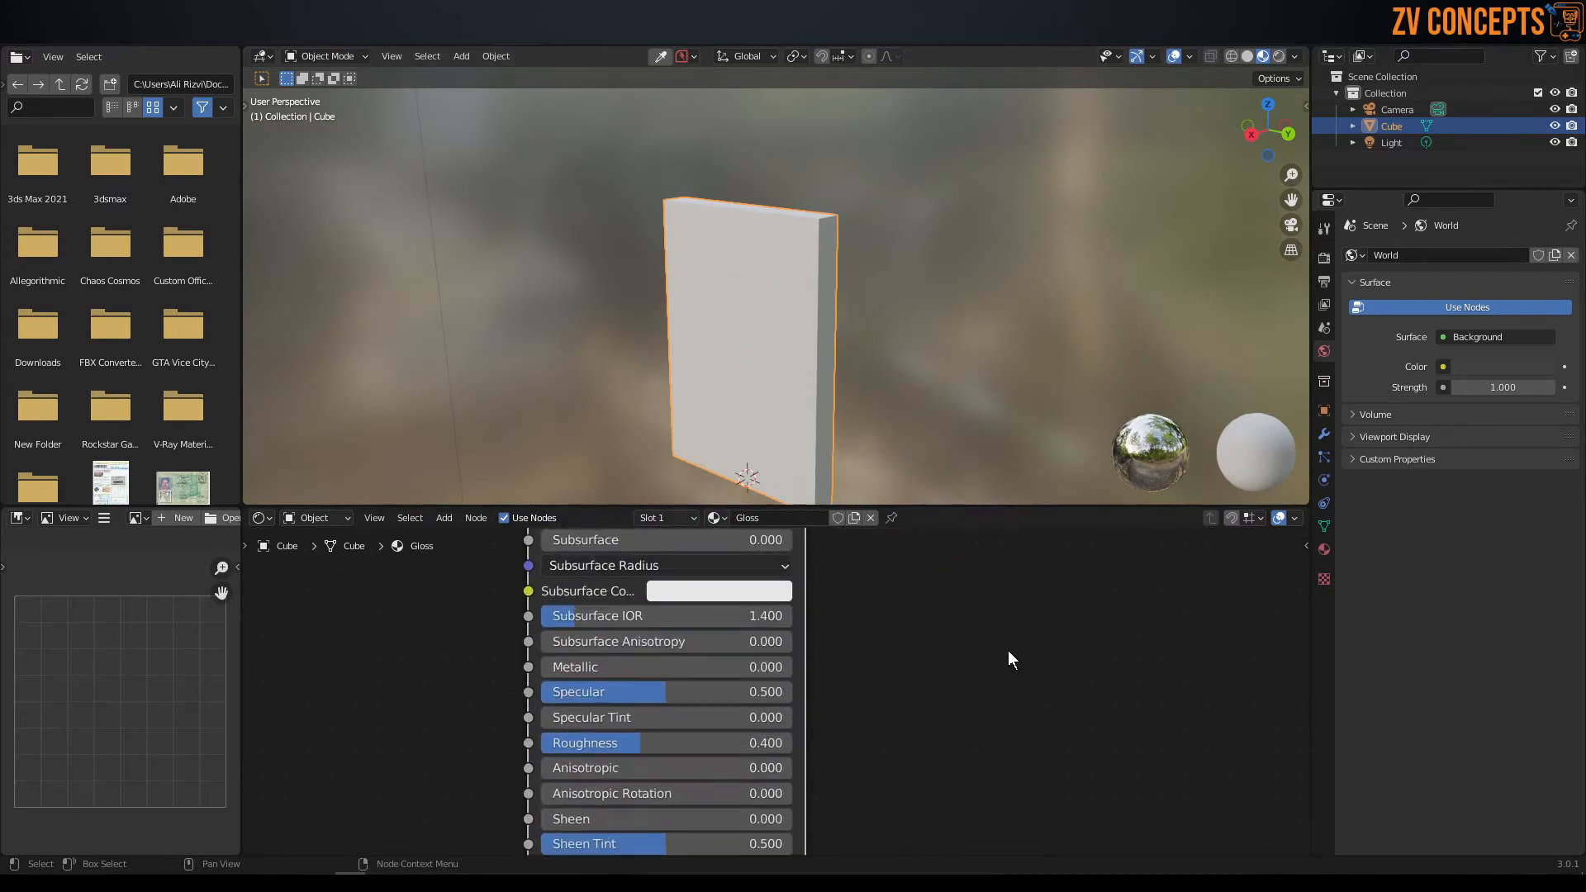
middle_click_drag(886, 588, 1027, 774)
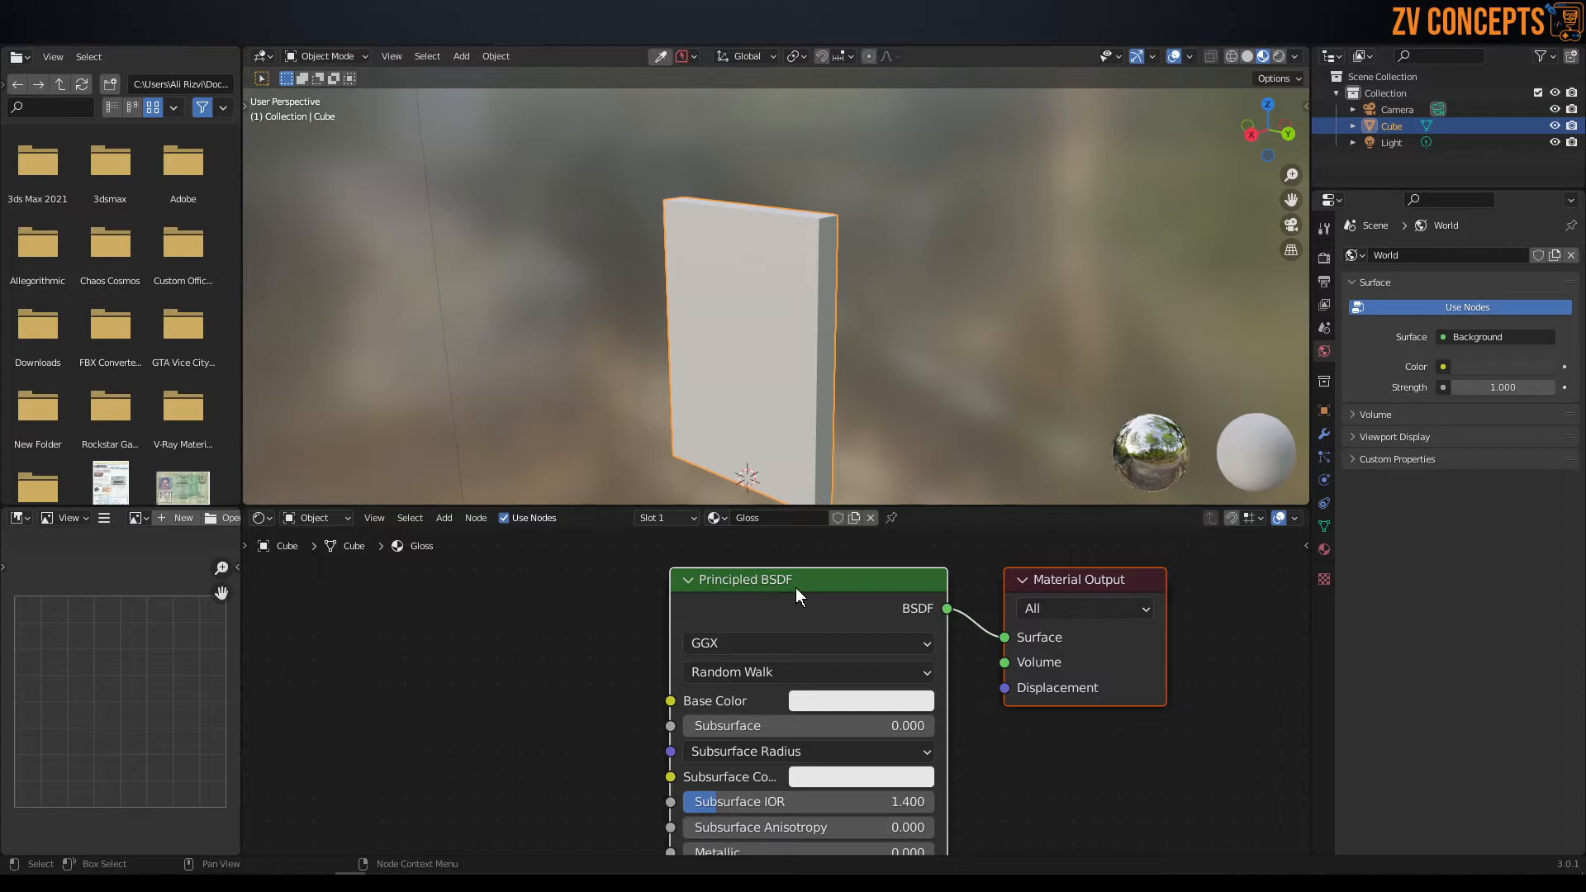
scroll(1064, 833, "down", 1)
middle_click_drag(1064, 833, 1028, 726)
scroll(880, 696, "up", 2)
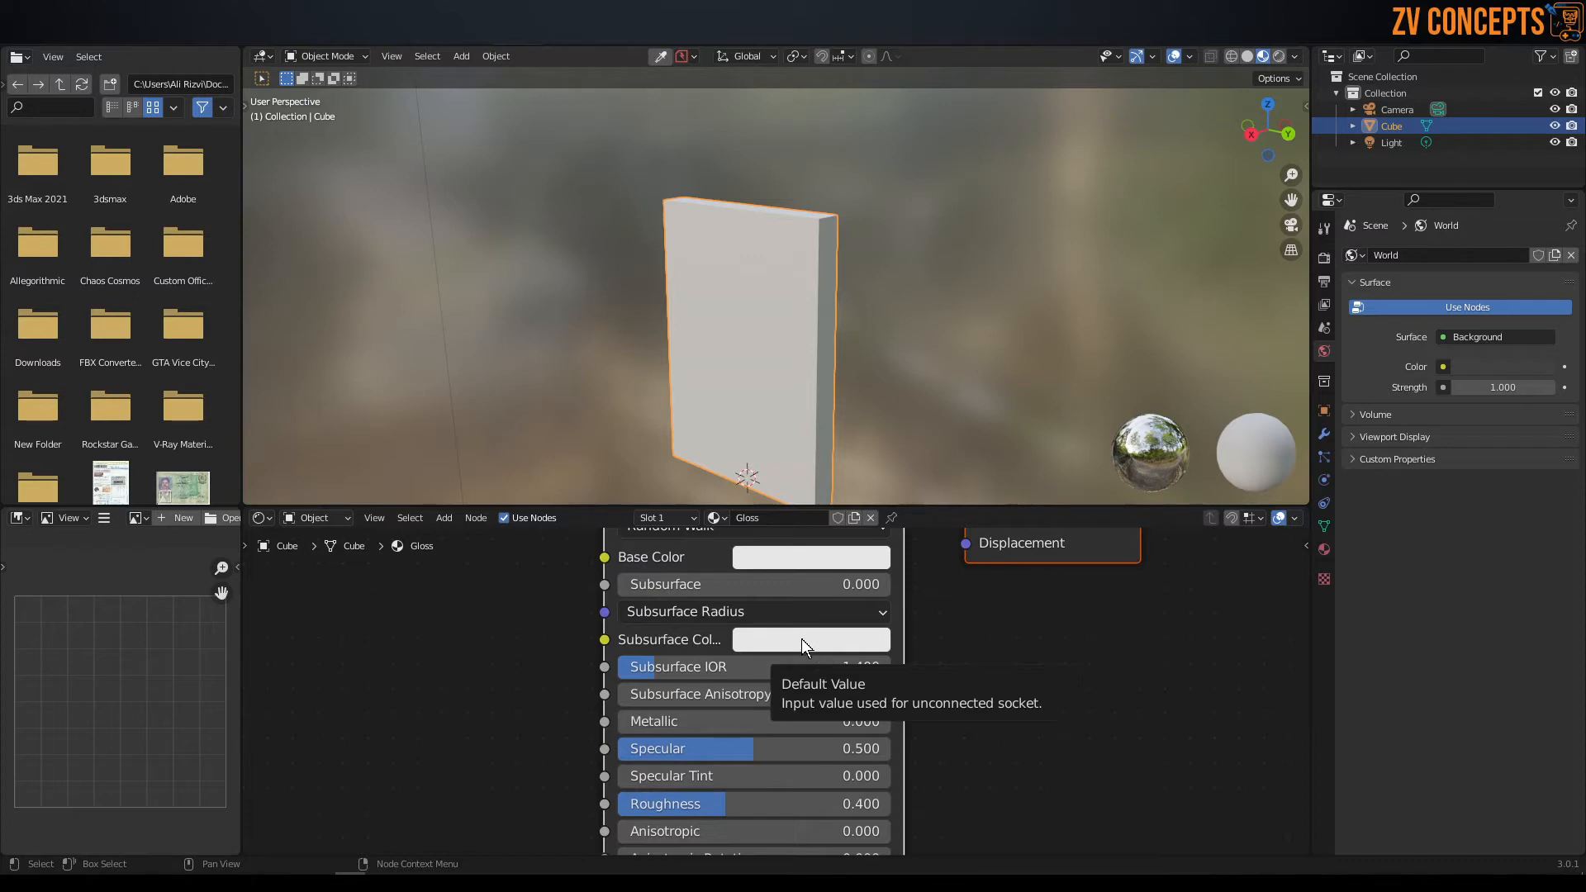
Return to the Layout workspace and review the Gloss material's Principled BSDF settings in its material properties.
left_click(222, 38)
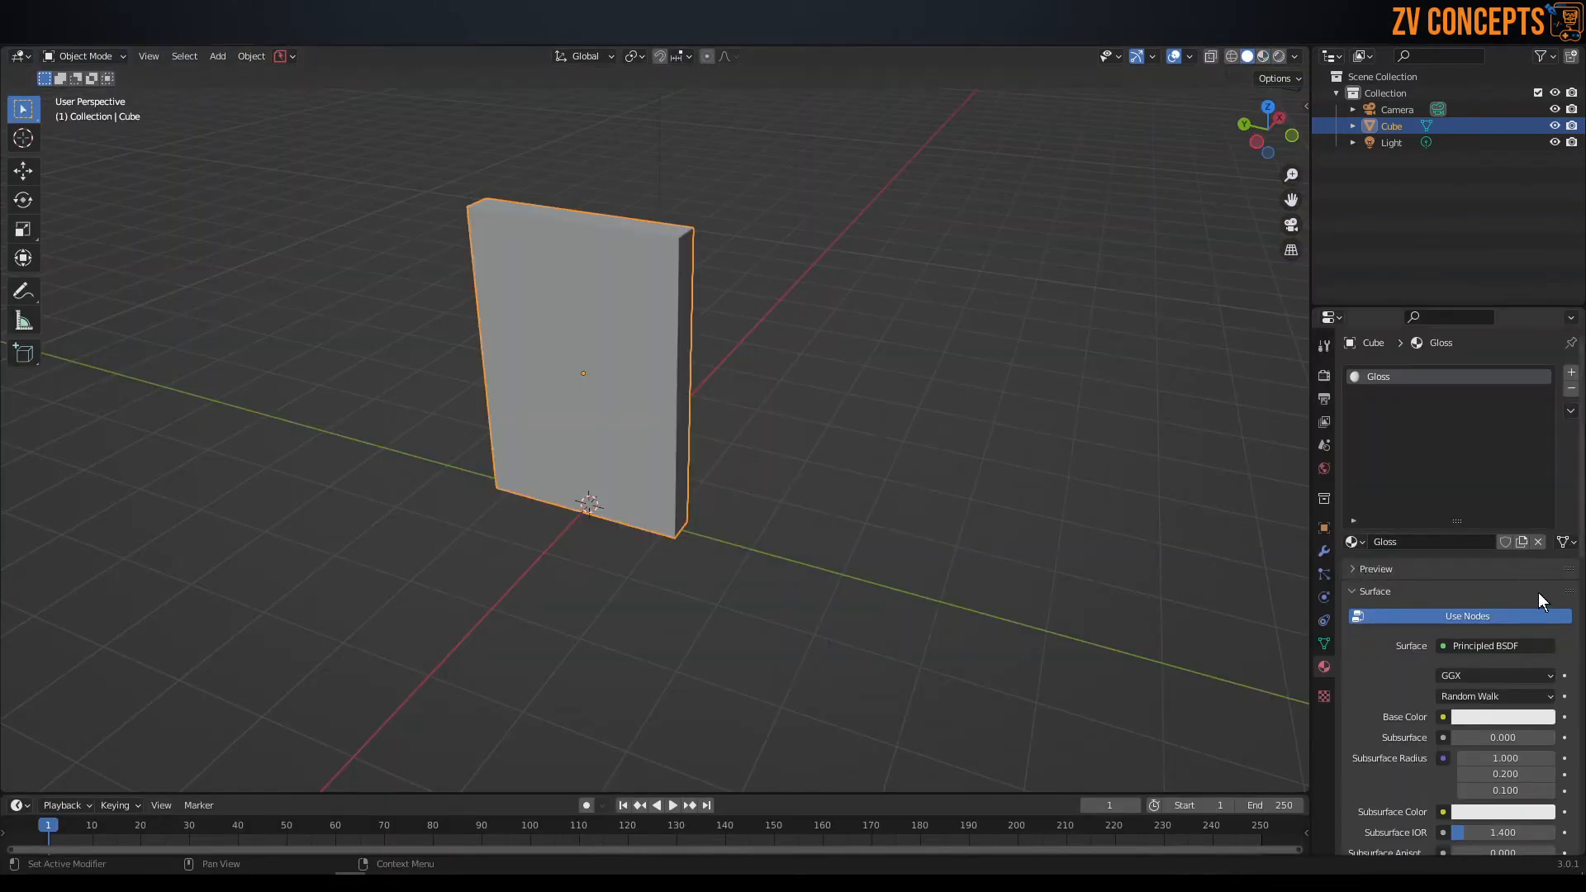
scroll(1520, 578, "down", 6)
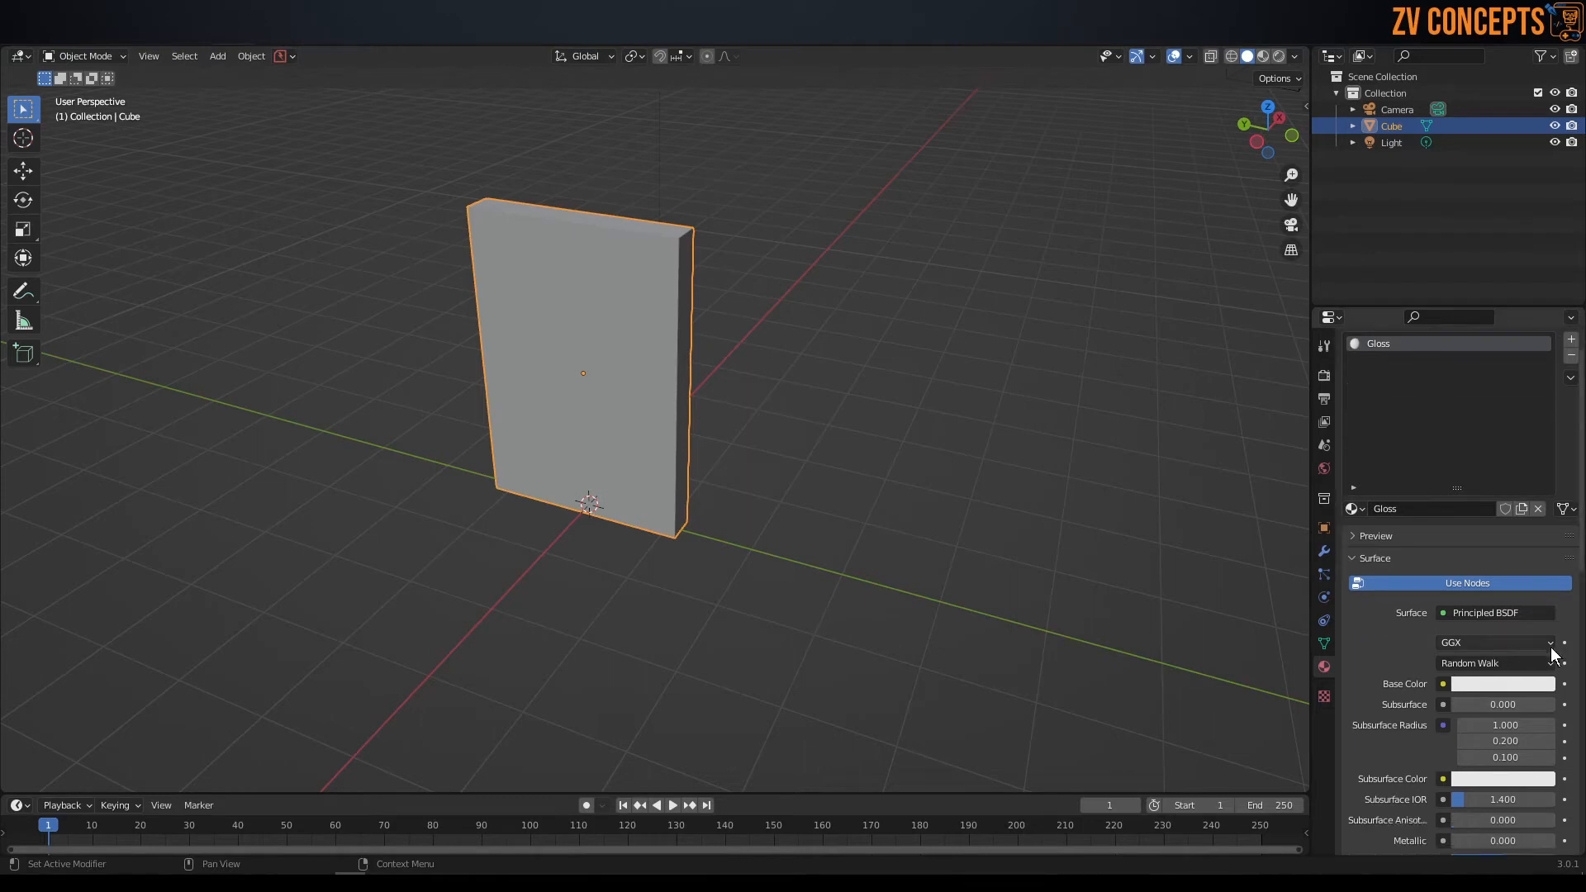
scroll(1522, 495, "down", 3)
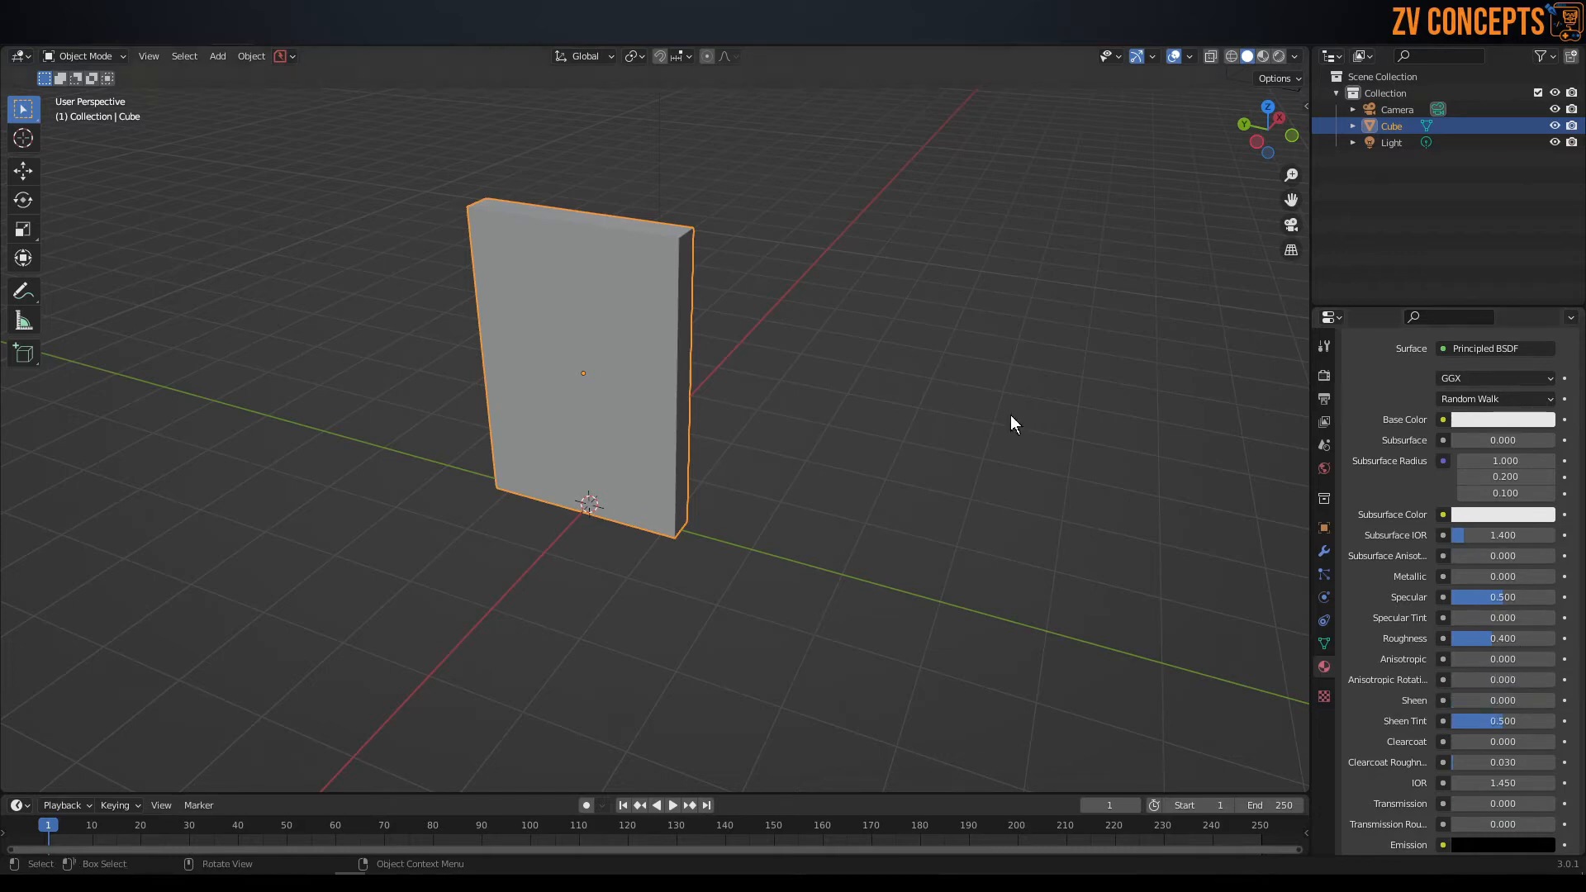
In the Shading workspace, set the Principled BSDF base color to a bright blue with hue 0.577, saturation 0.994 and value 0.731.
left_click(510, 36)
scroll(900, 668, "up", 4)
scroll(901, 666, "down", 4)
middle_click_drag(893, 600, 890, 723)
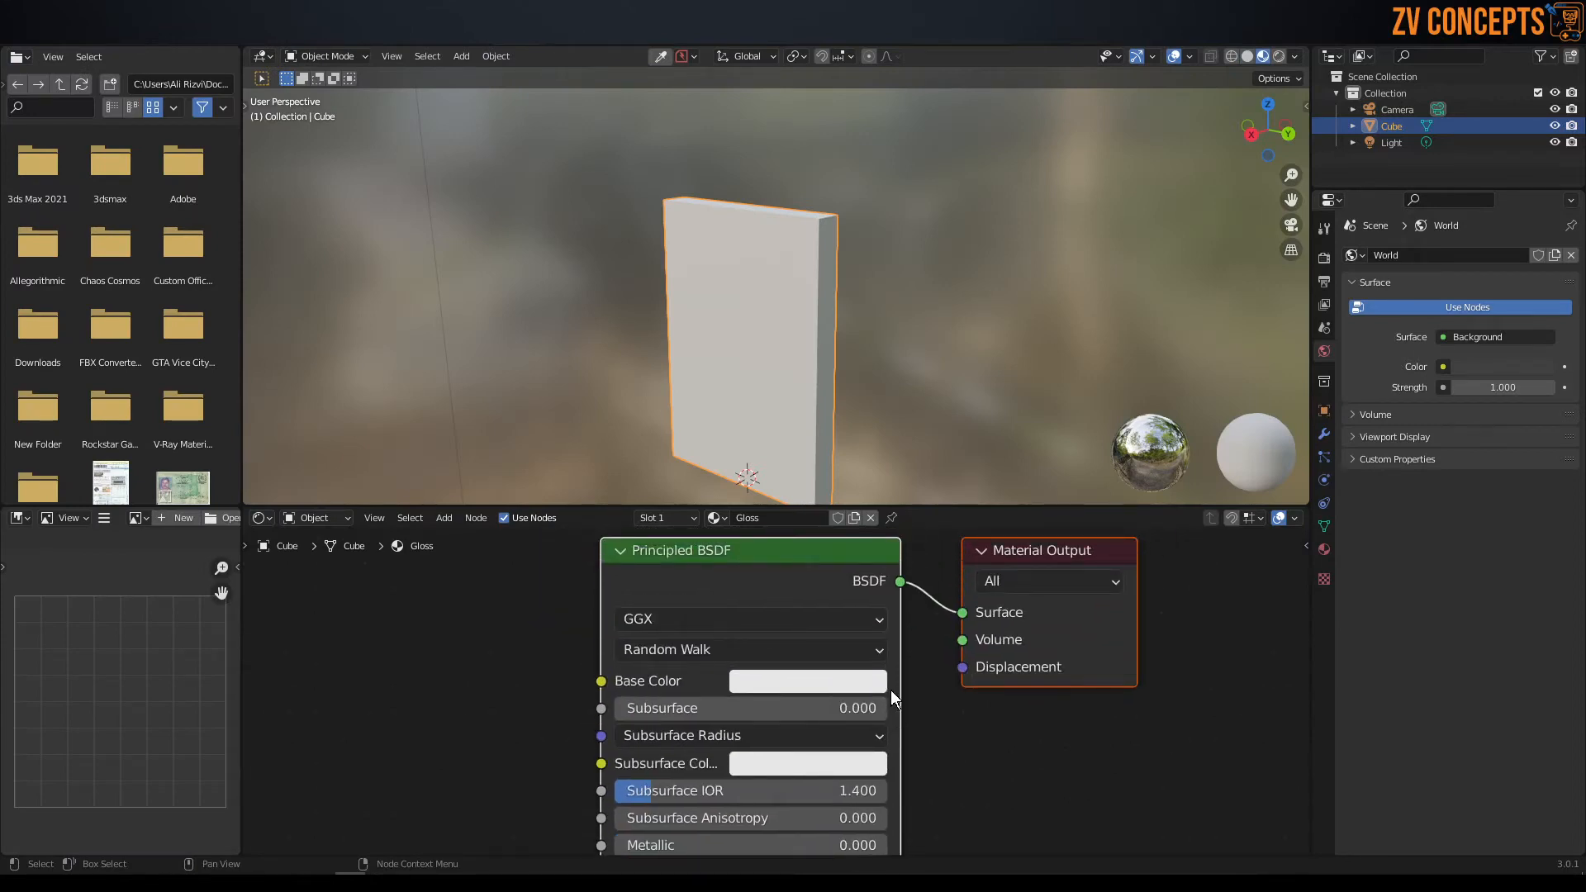
left_click(801, 681)
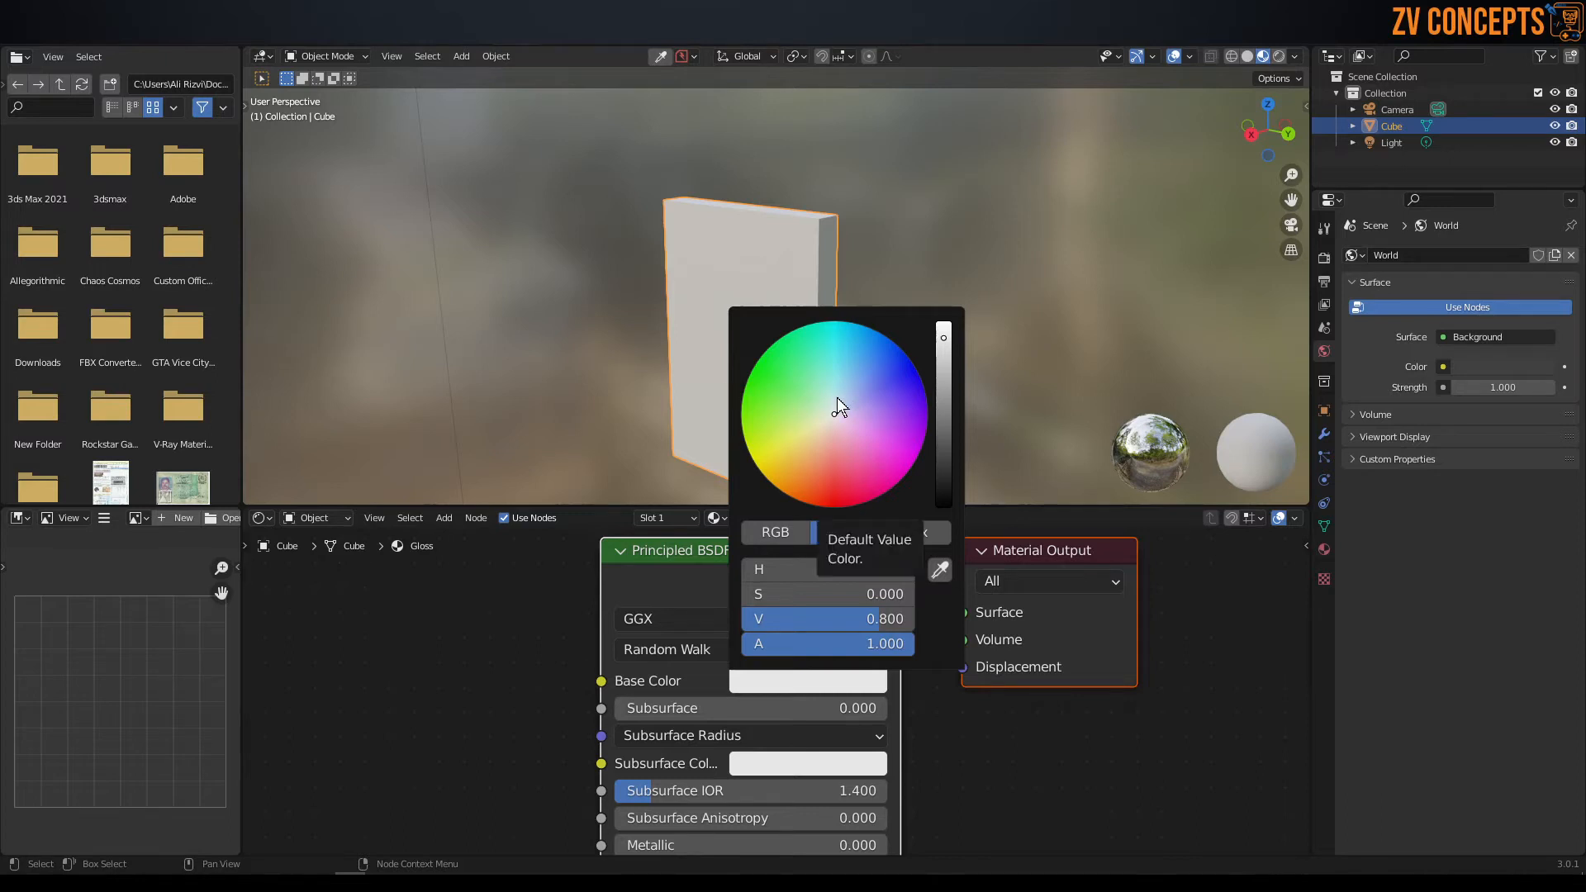
left_click_drag(834, 415, 857, 331)
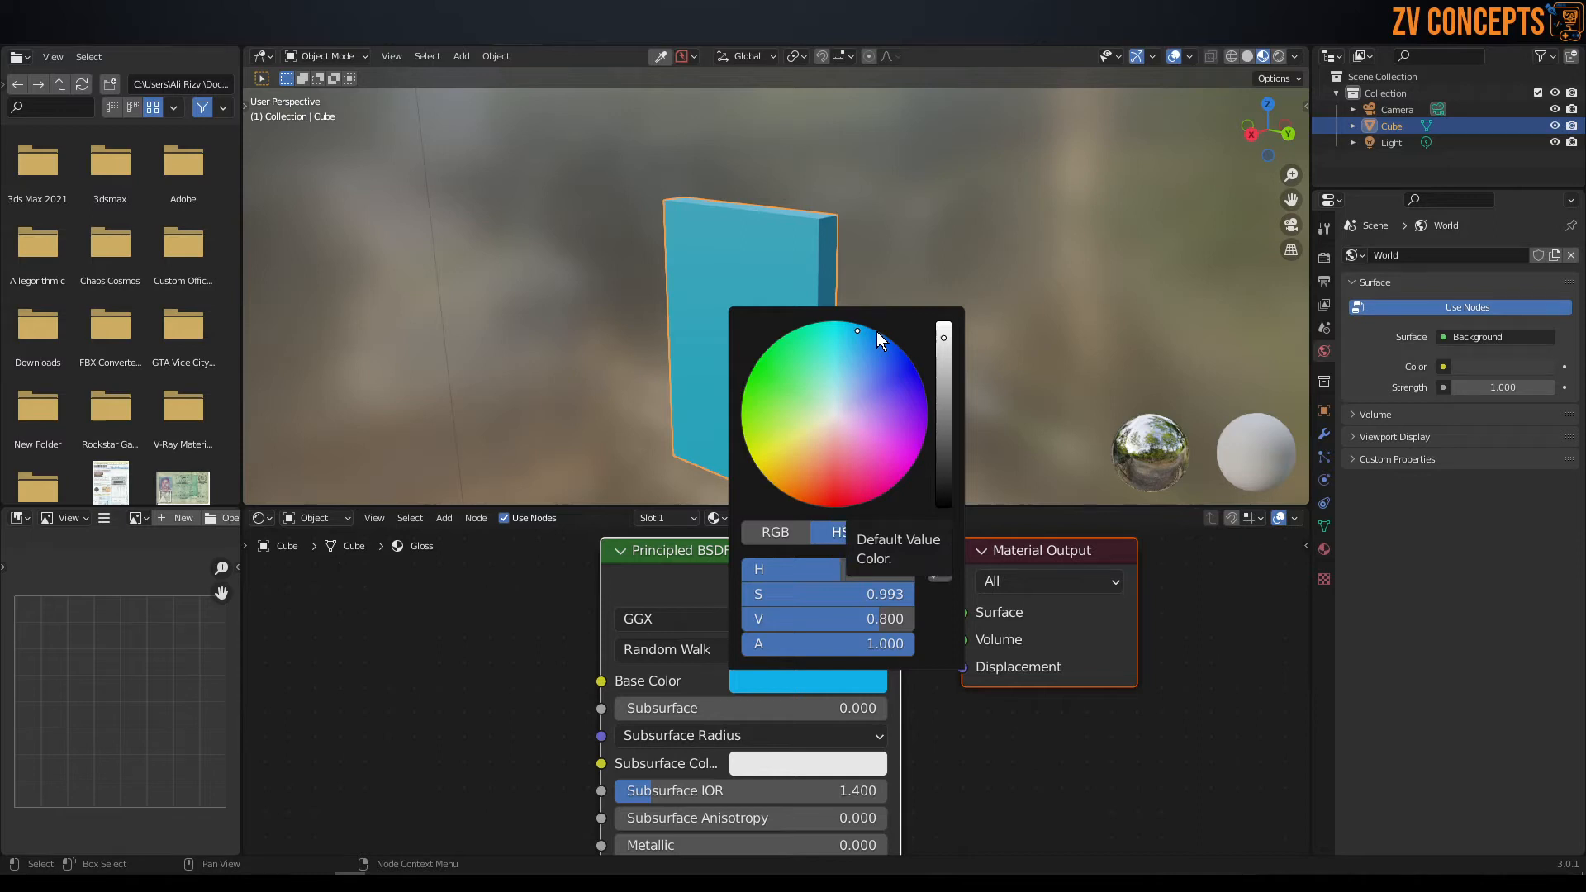
mouse_move(943, 340)
left_mouse_down()
mouse_move(944, 463)
mouse_move(944, 324)
mouse_move(944, 344)
left_mouse_up()
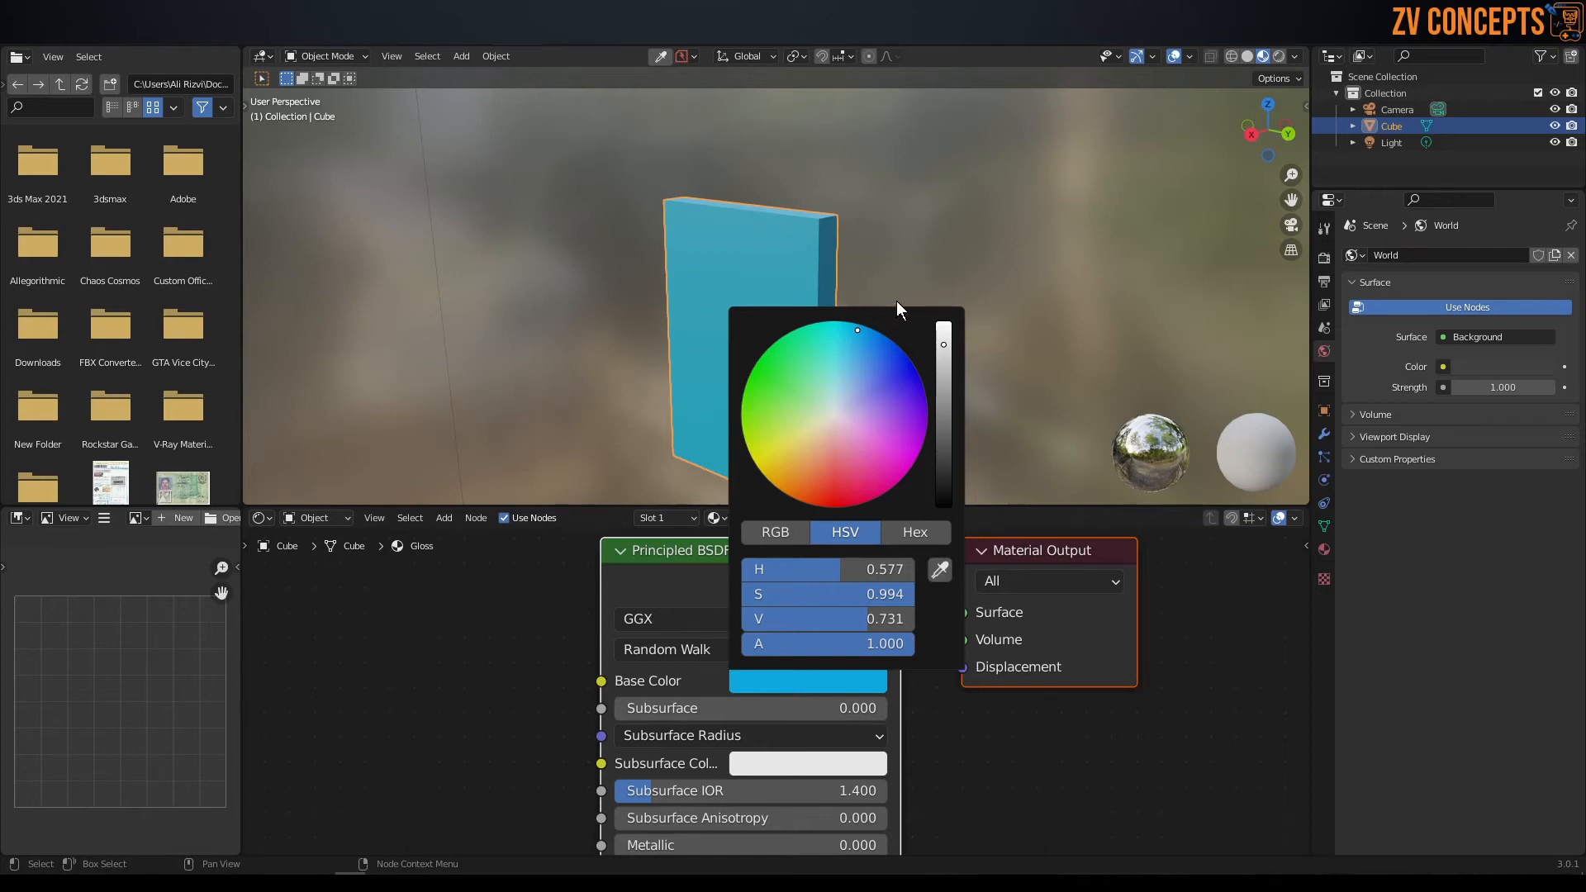
Compare the base color's RGB, HSV and Hex representations, ending in HSV mode.
left_click(798, 535)
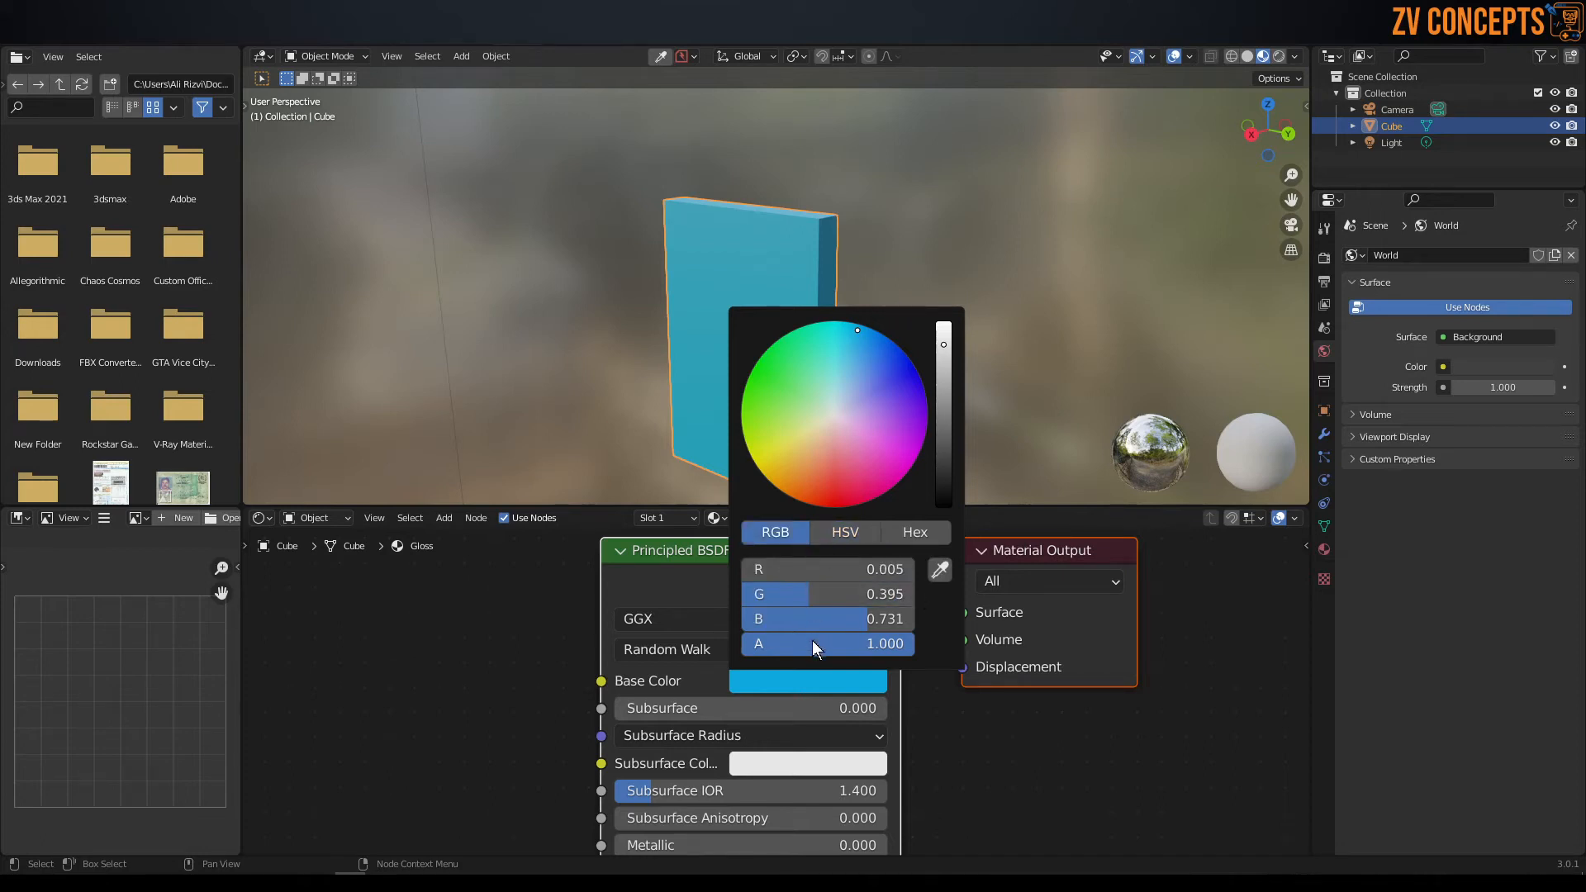
left_click(837, 533)
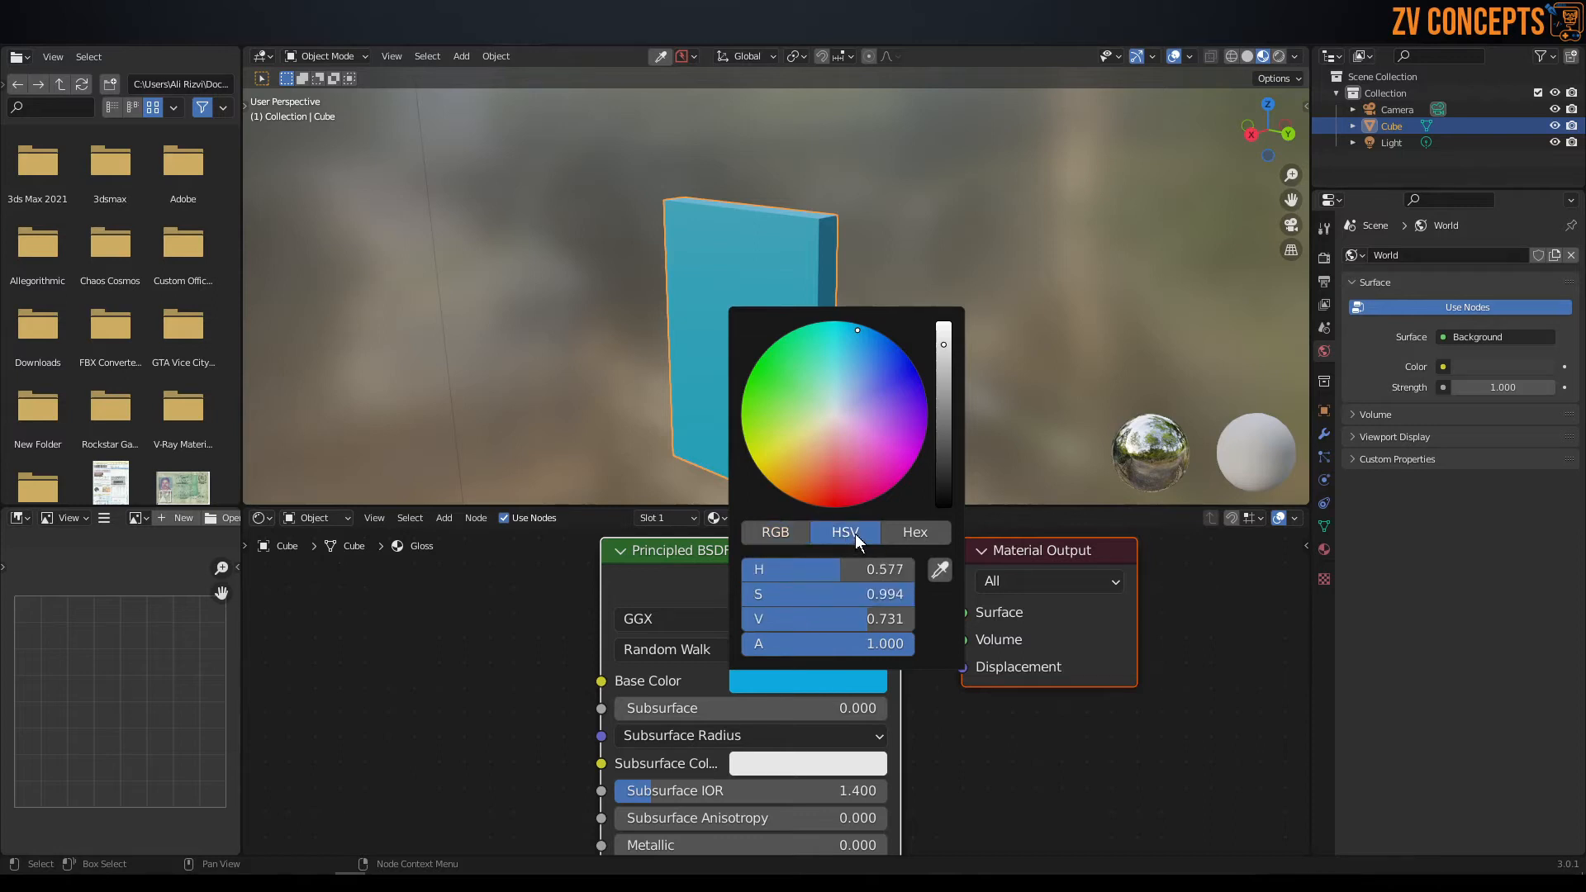
left_click(921, 533)
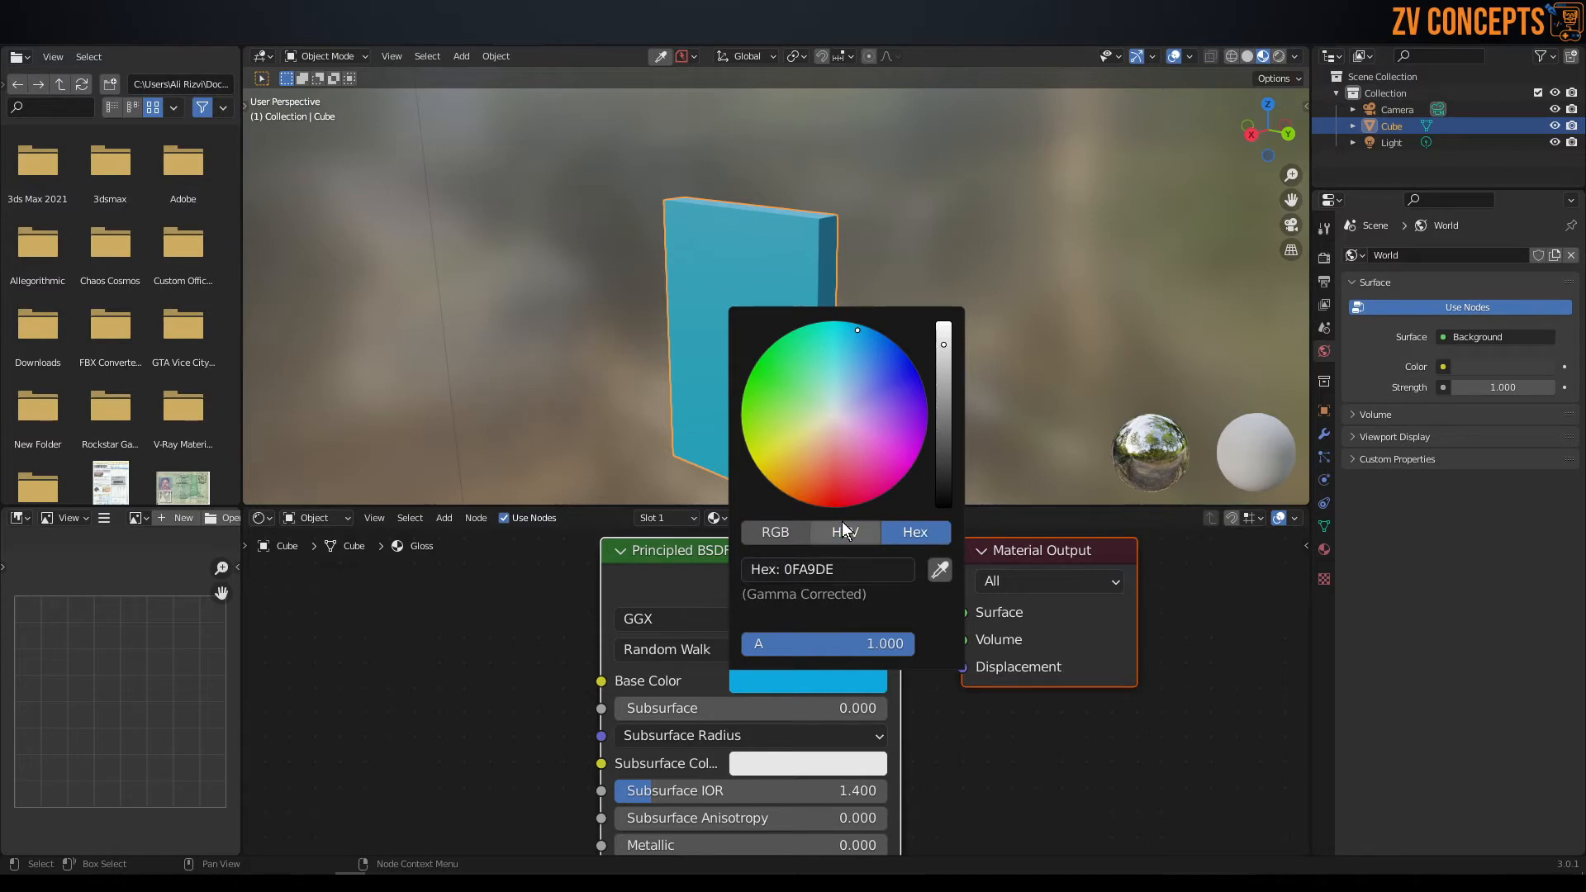
left_click(778, 535)
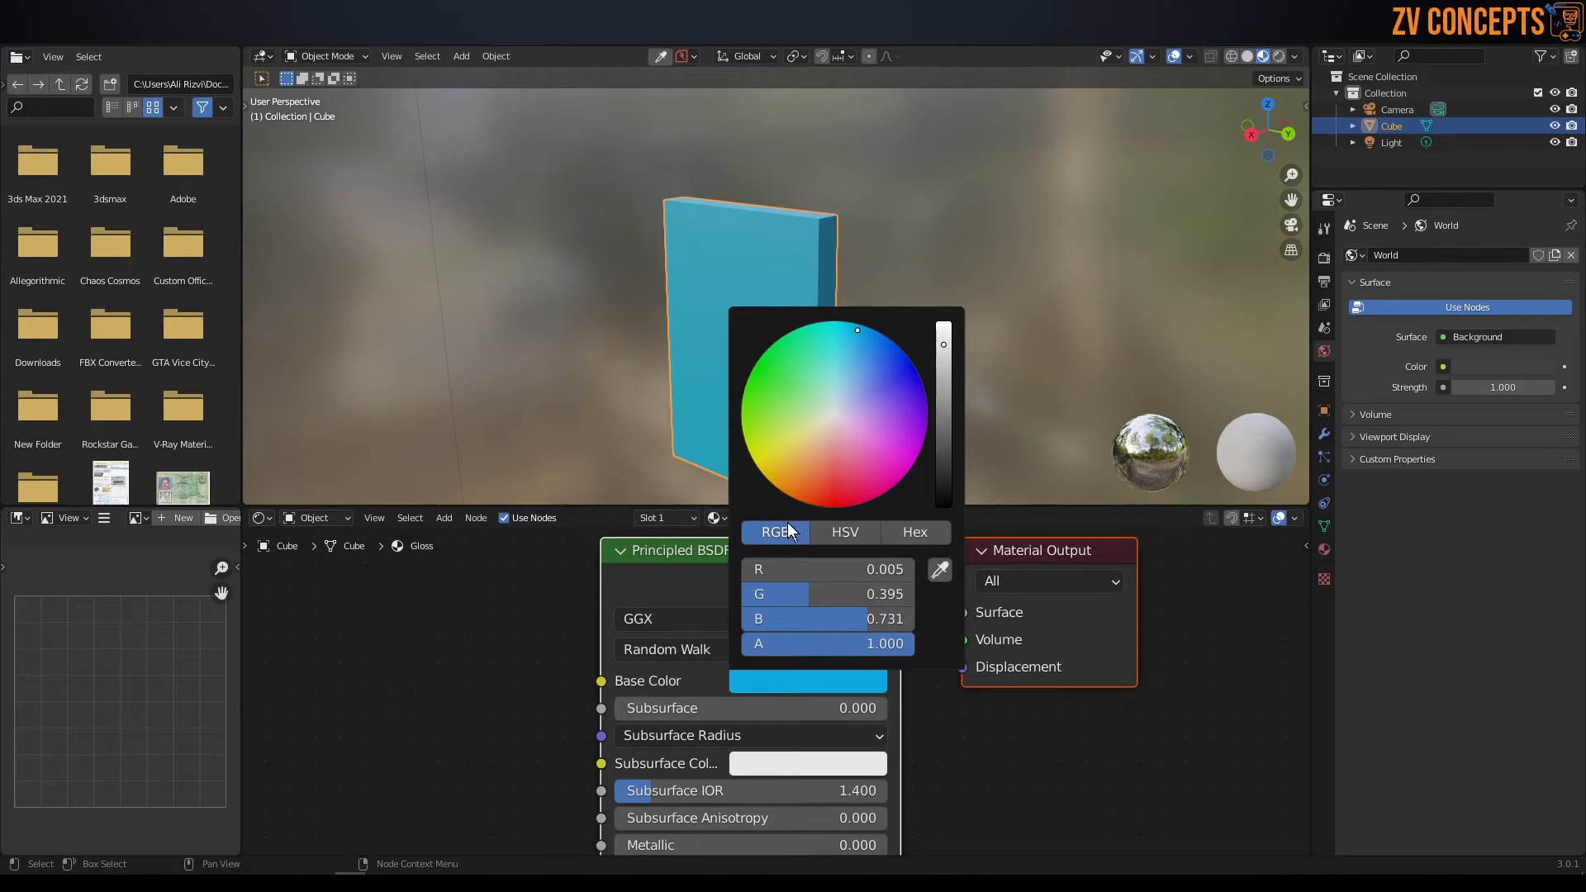
left_click(815, 530)
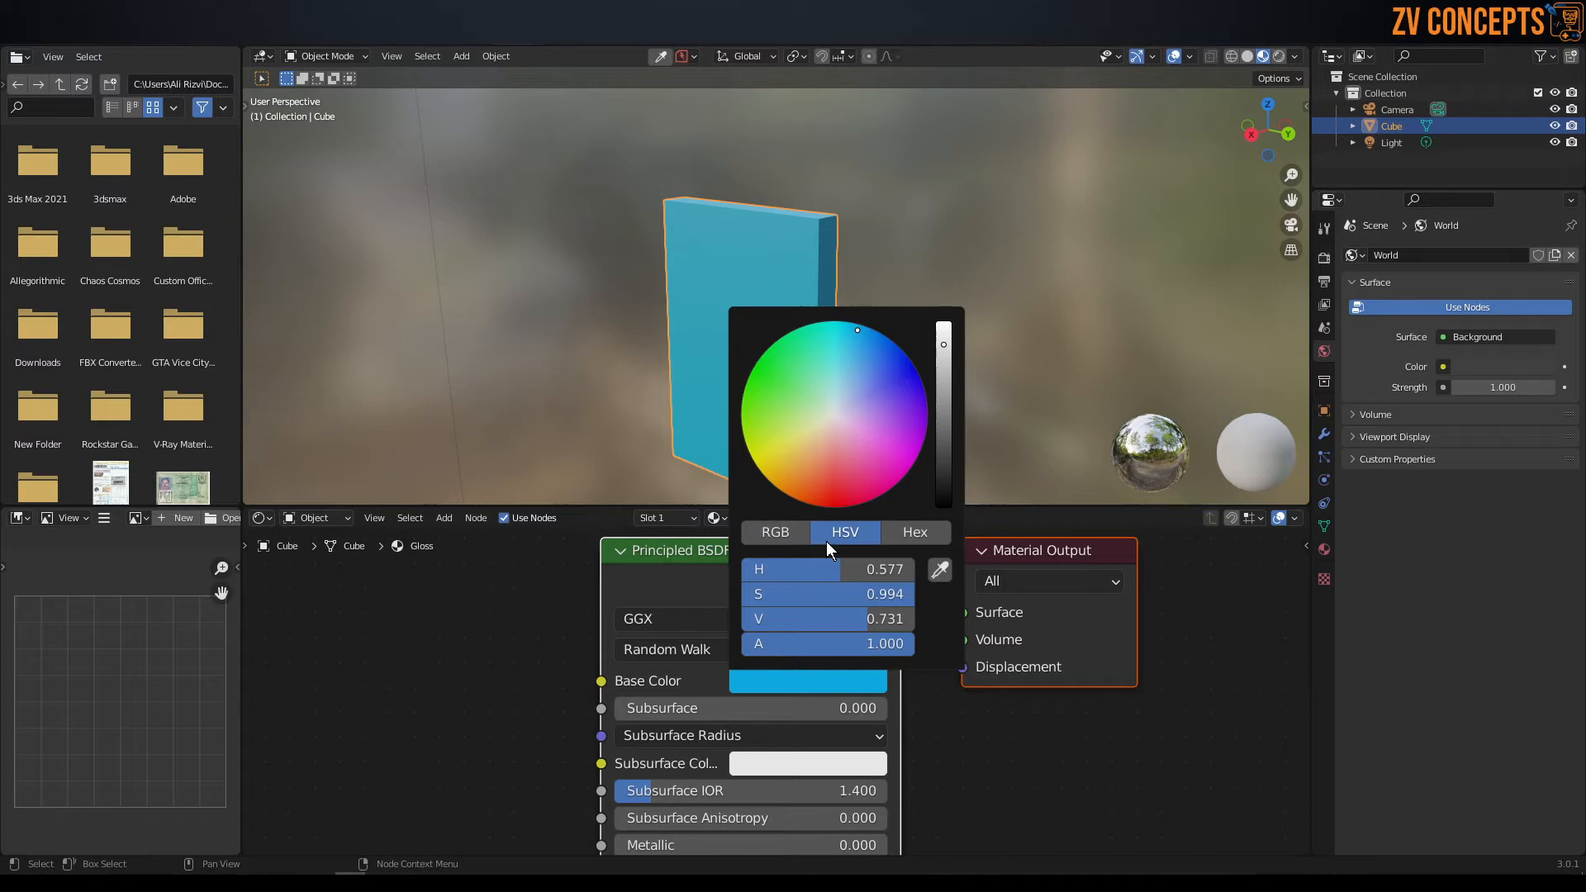
left_click(912, 532)
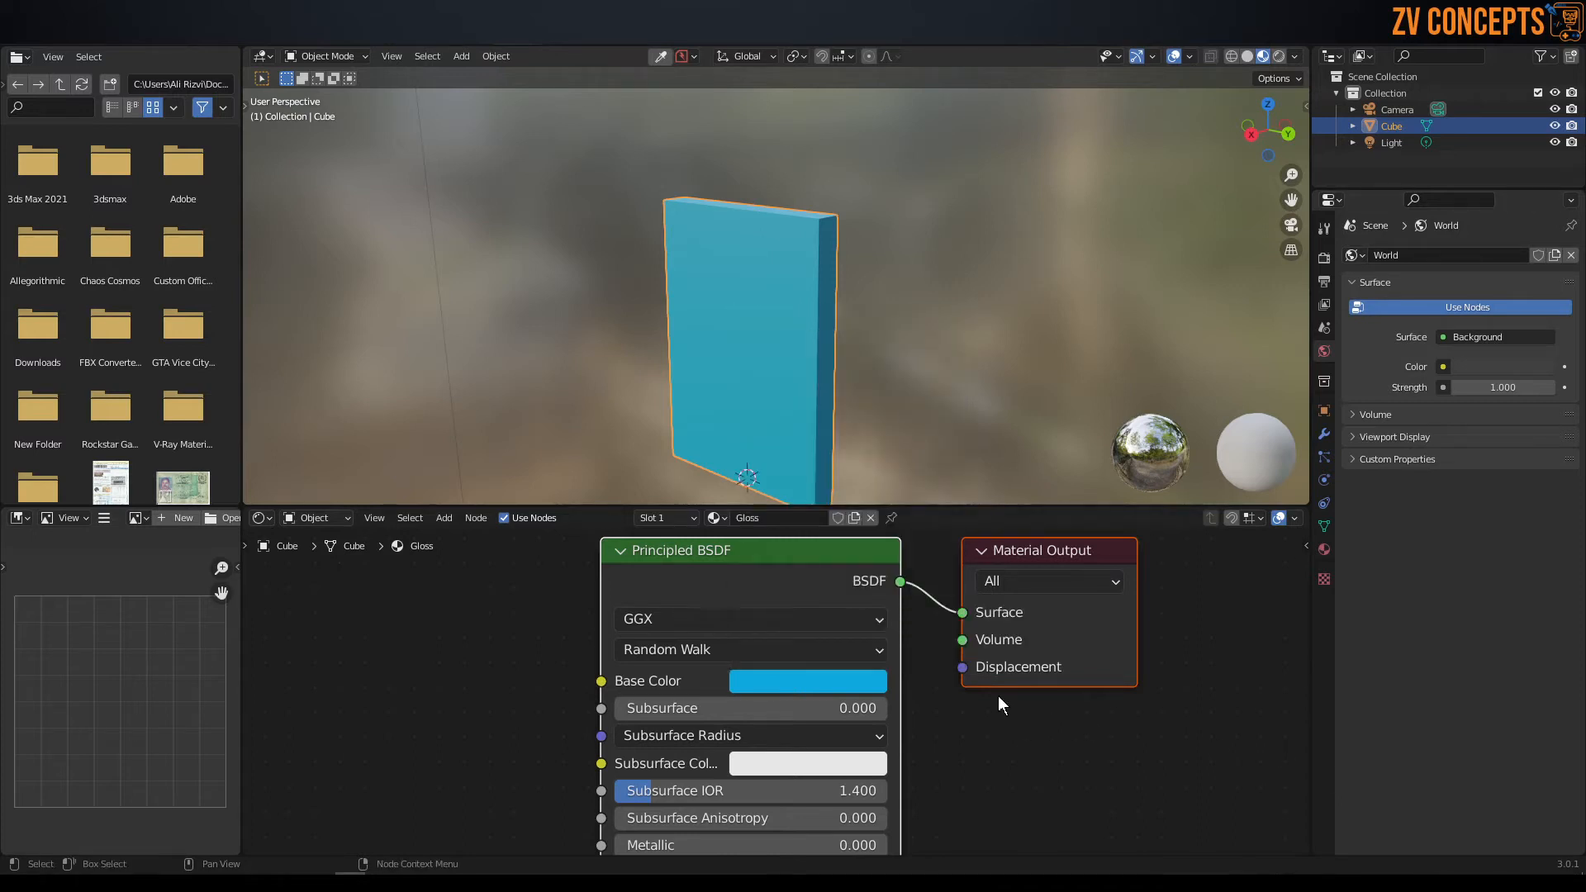
left_click(885, 681)
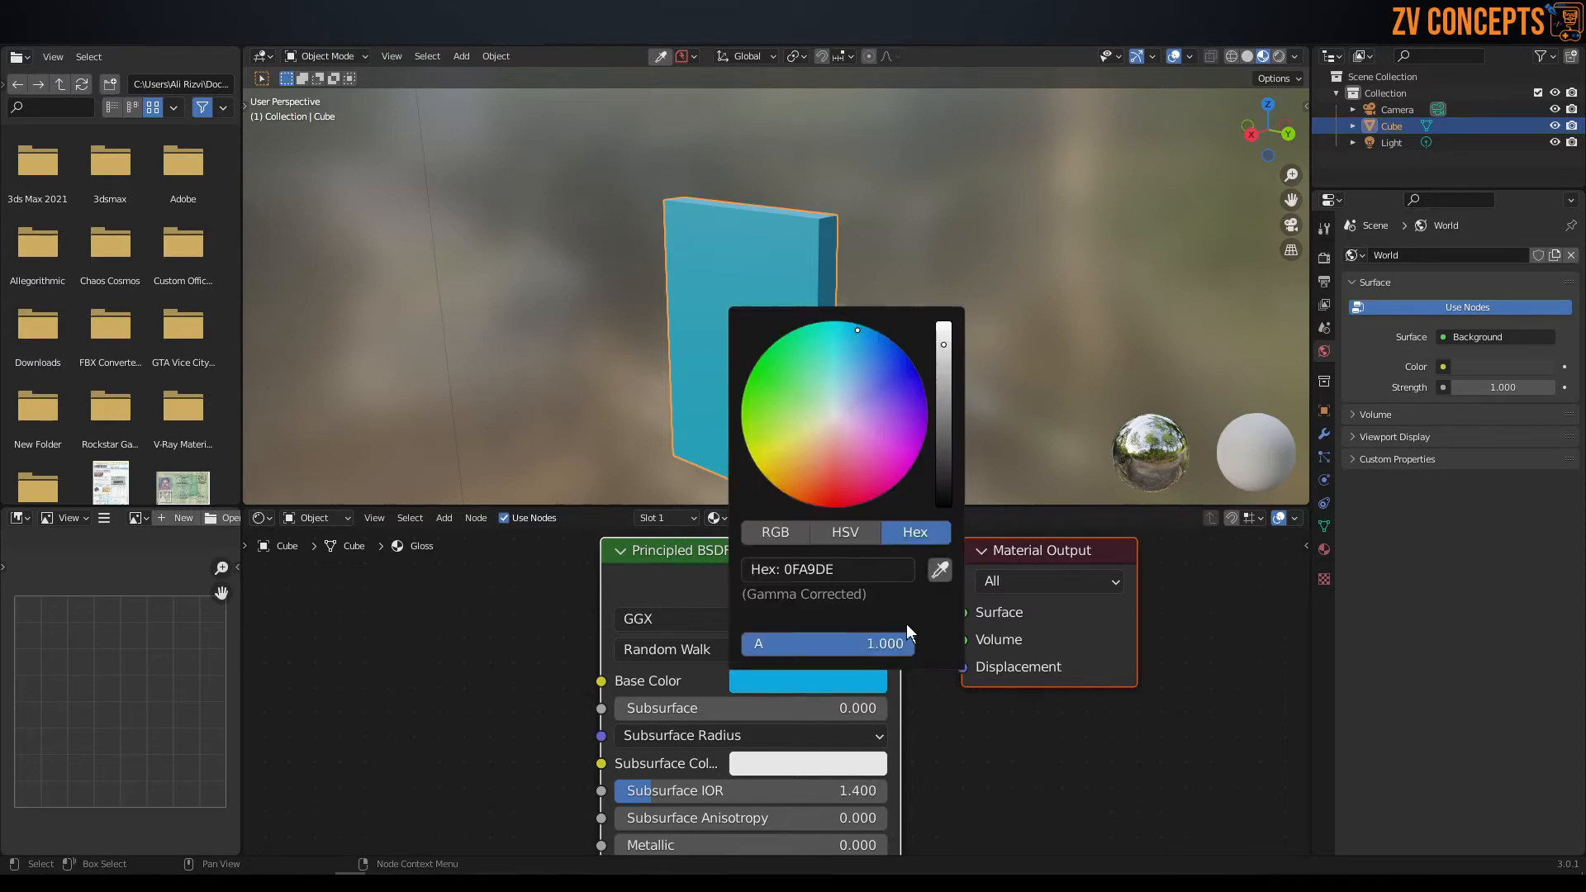
left_click(831, 532)
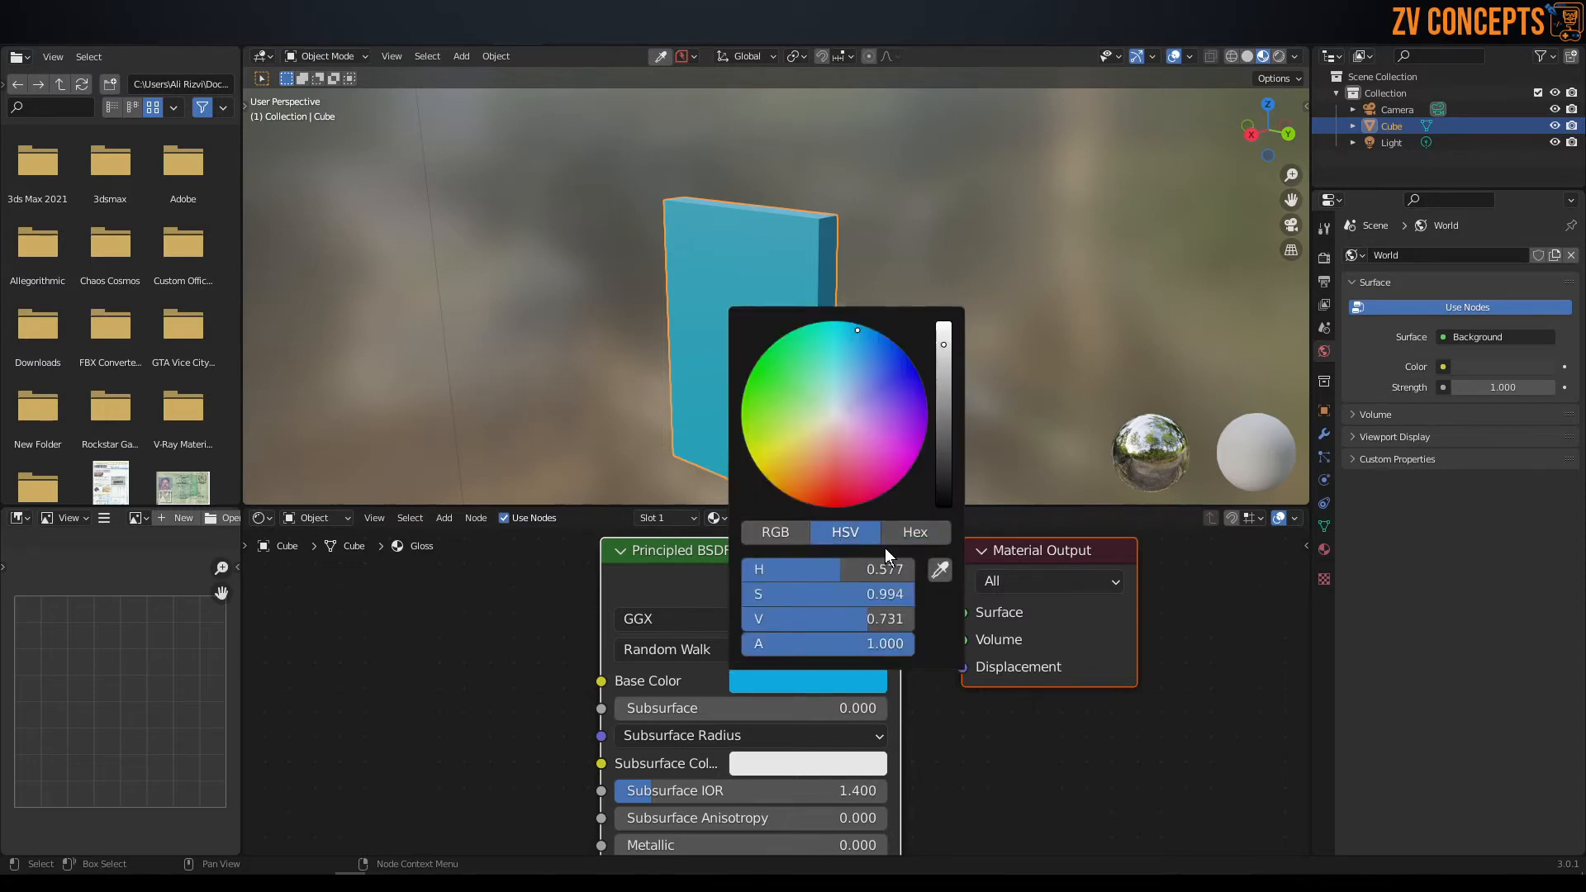
Close the color picker, inspect the blue panel from other angles, and return to the Layout workspace.
middle_click_drag(740, 150, 770, 266)
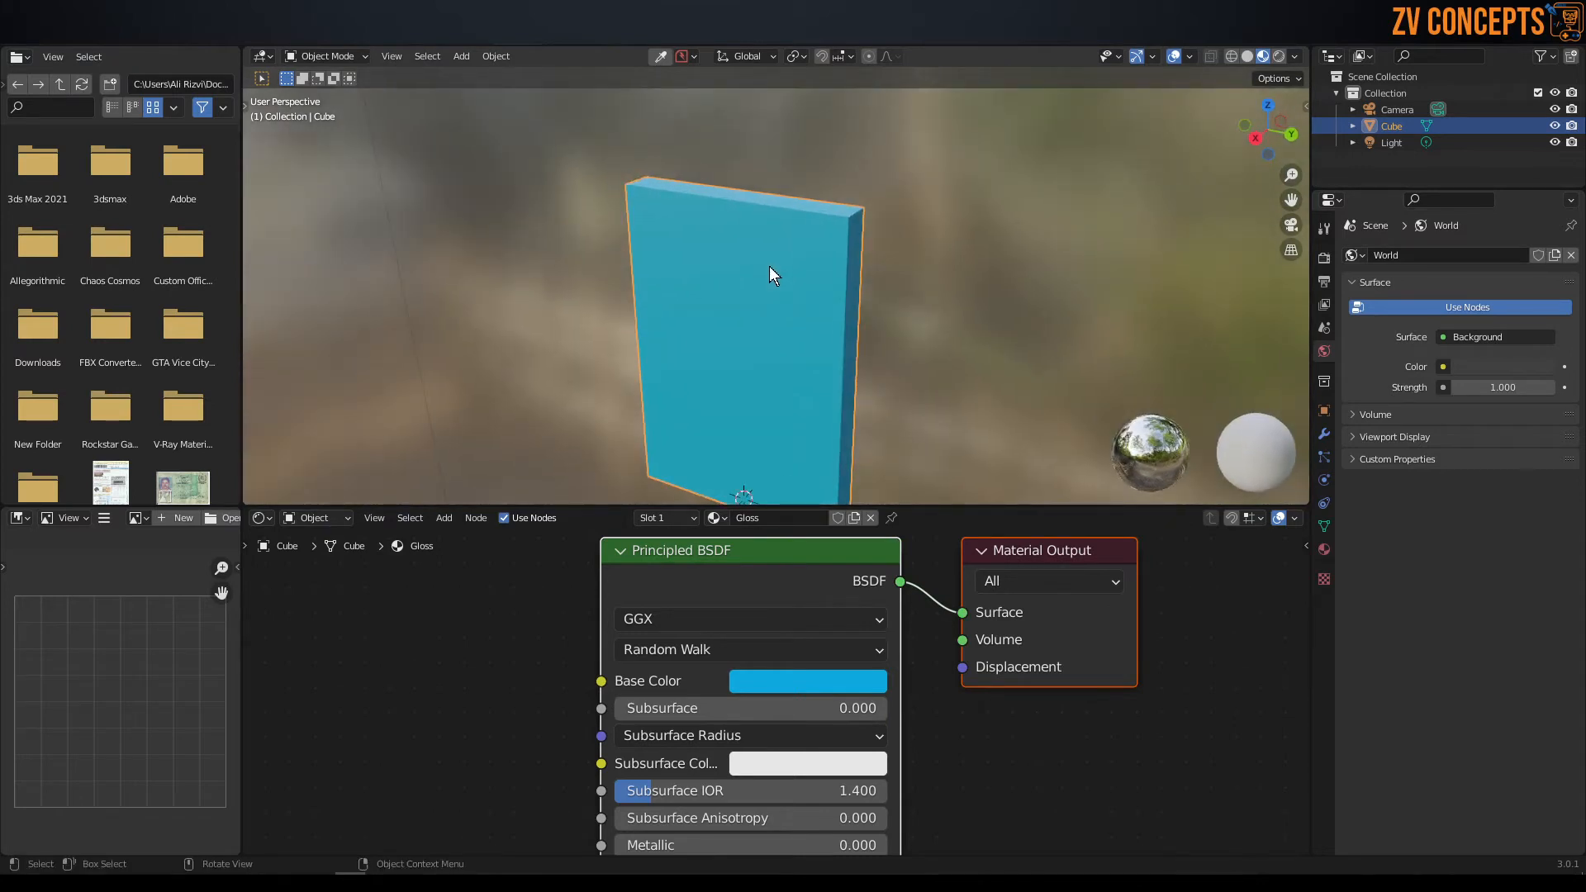
scroll(770, 266, "down", 4)
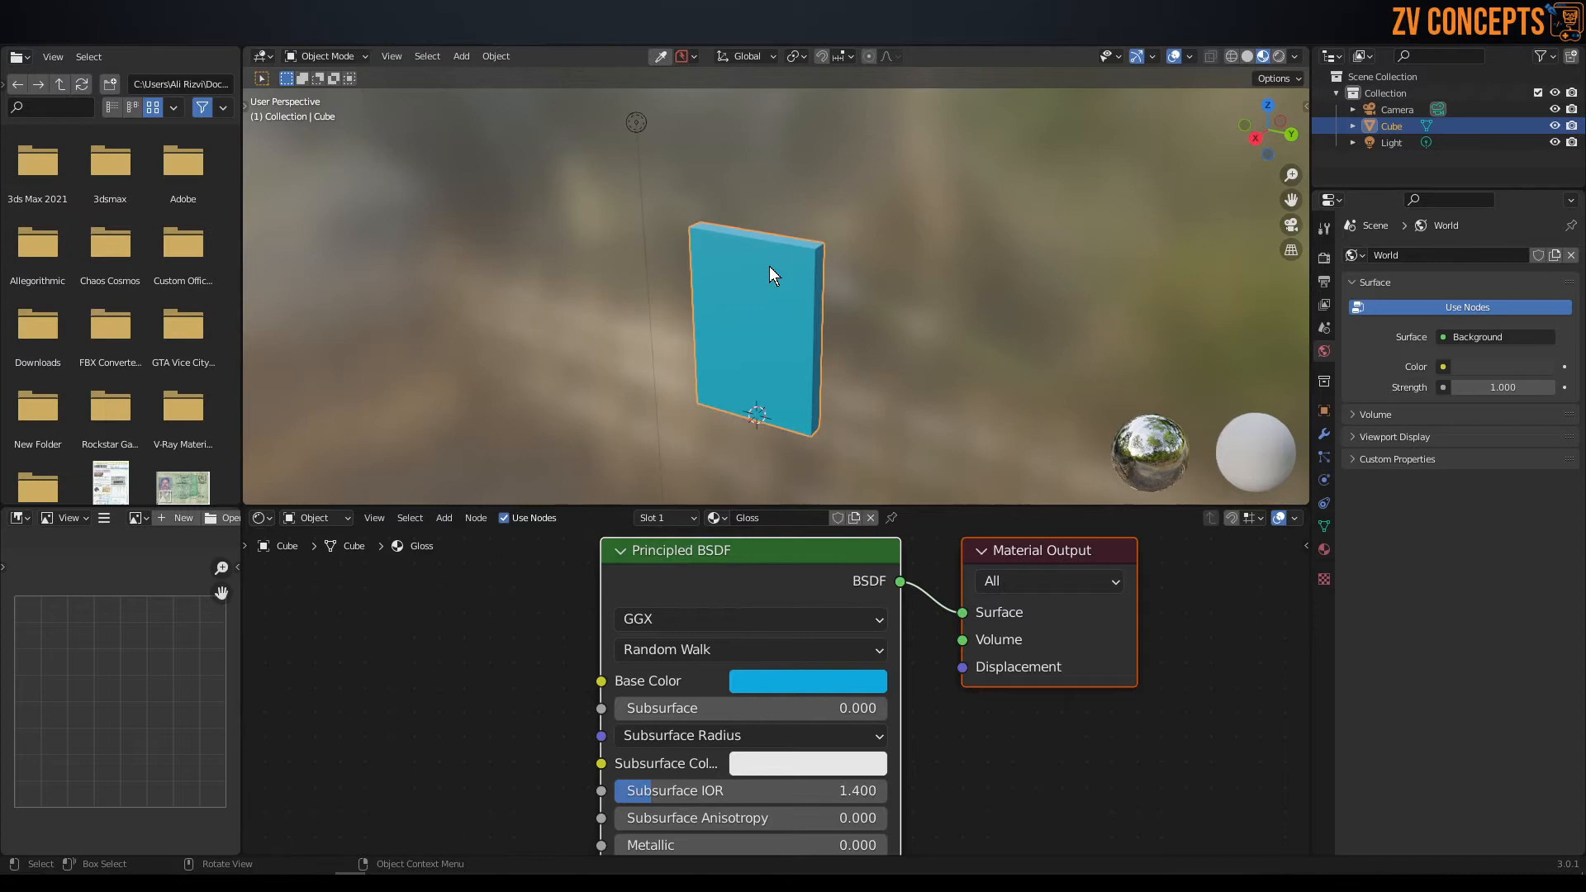
middle_click_drag(746, 265, 700, 260)
left_click(285, 40)
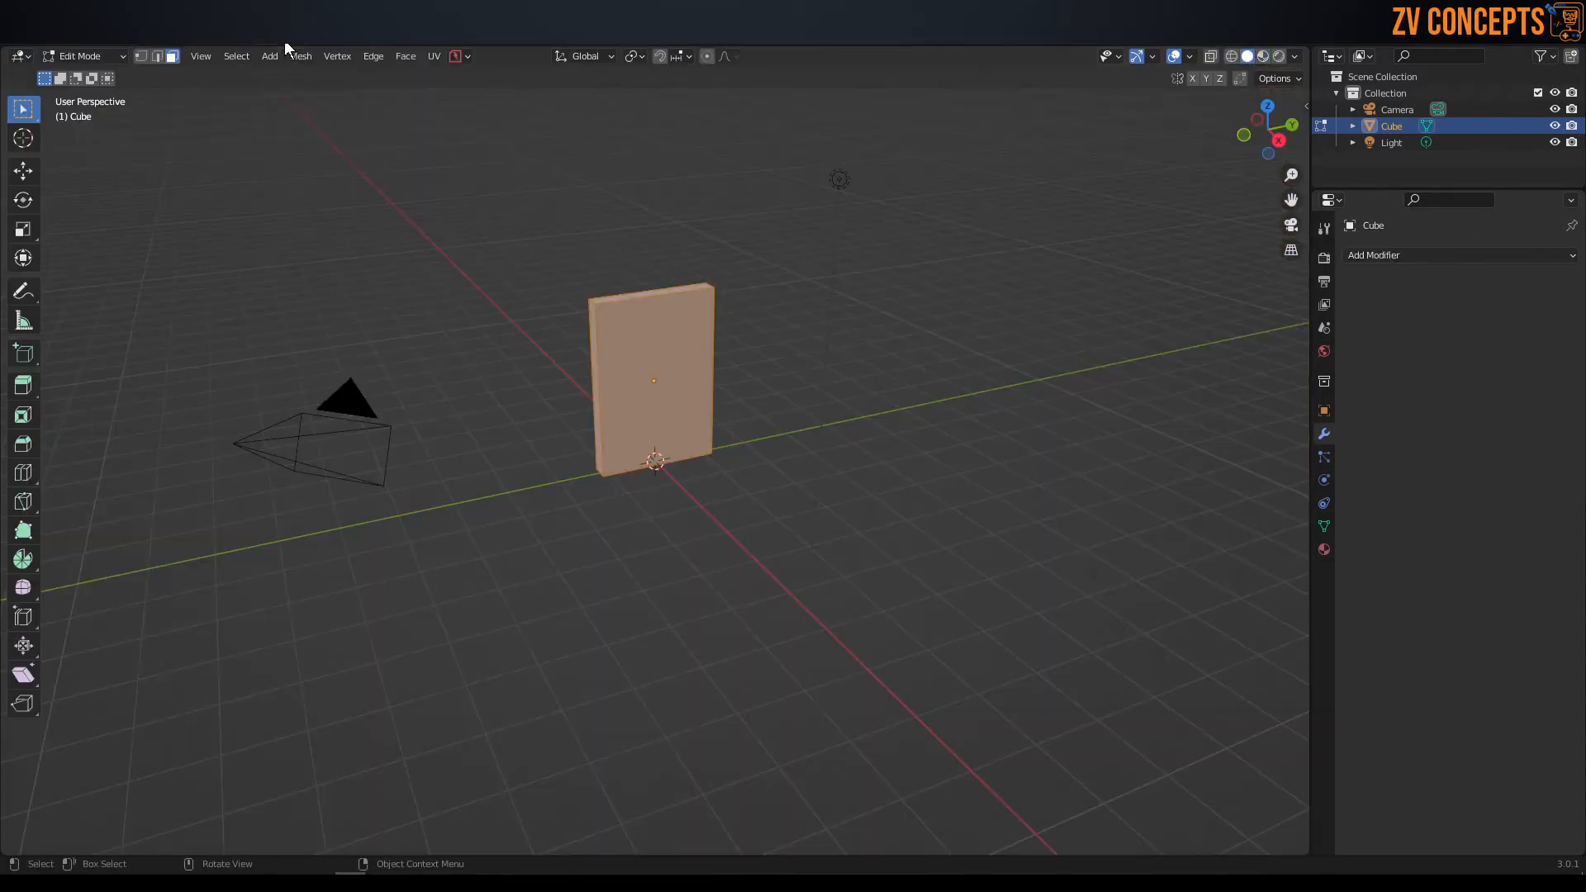
left_click(229, 40)
middle_click_drag(632, 255, 676, 263)
scroll(674, 375, "down", 2)
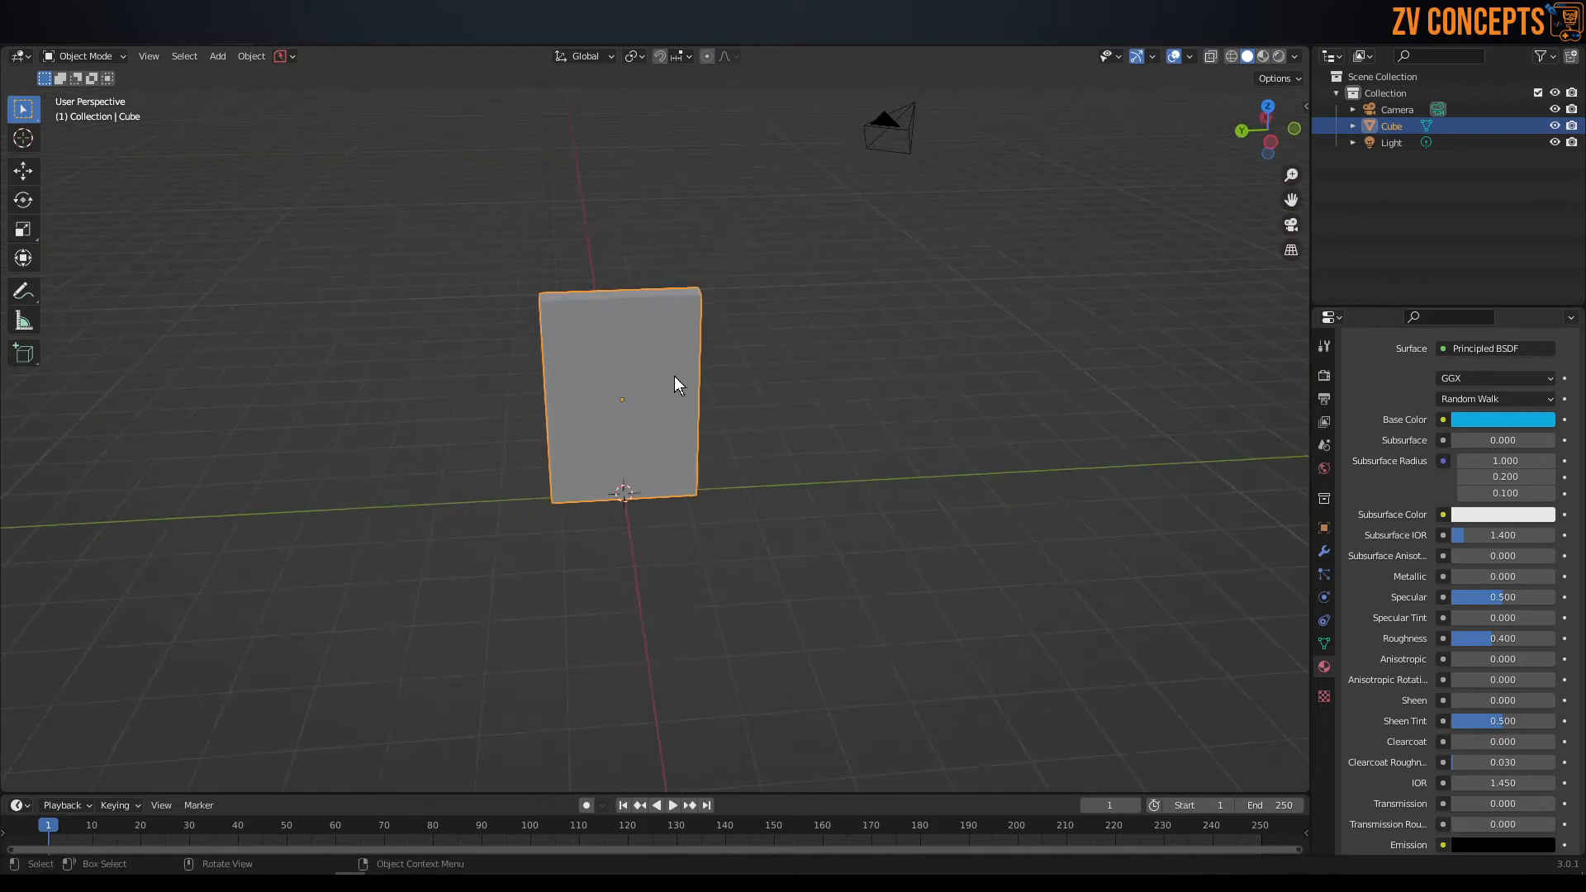
Enable the Move object gizmo for the viewport and move the panel along the Y axis away from the origin.
left_click(1189, 56)
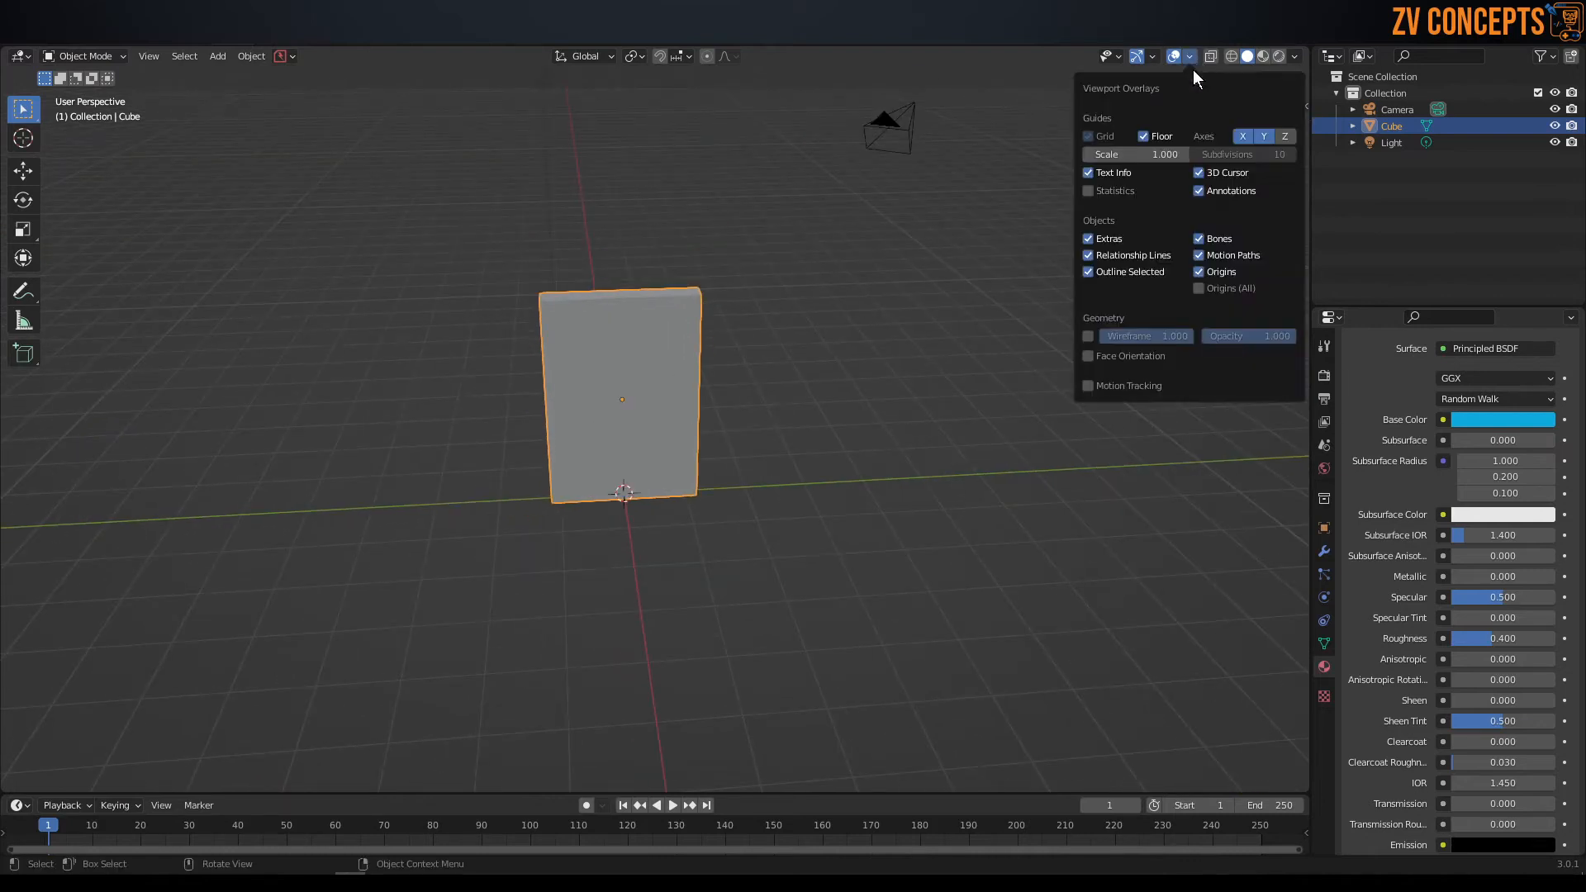
left_click(1153, 56)
left_click(1092, 215)
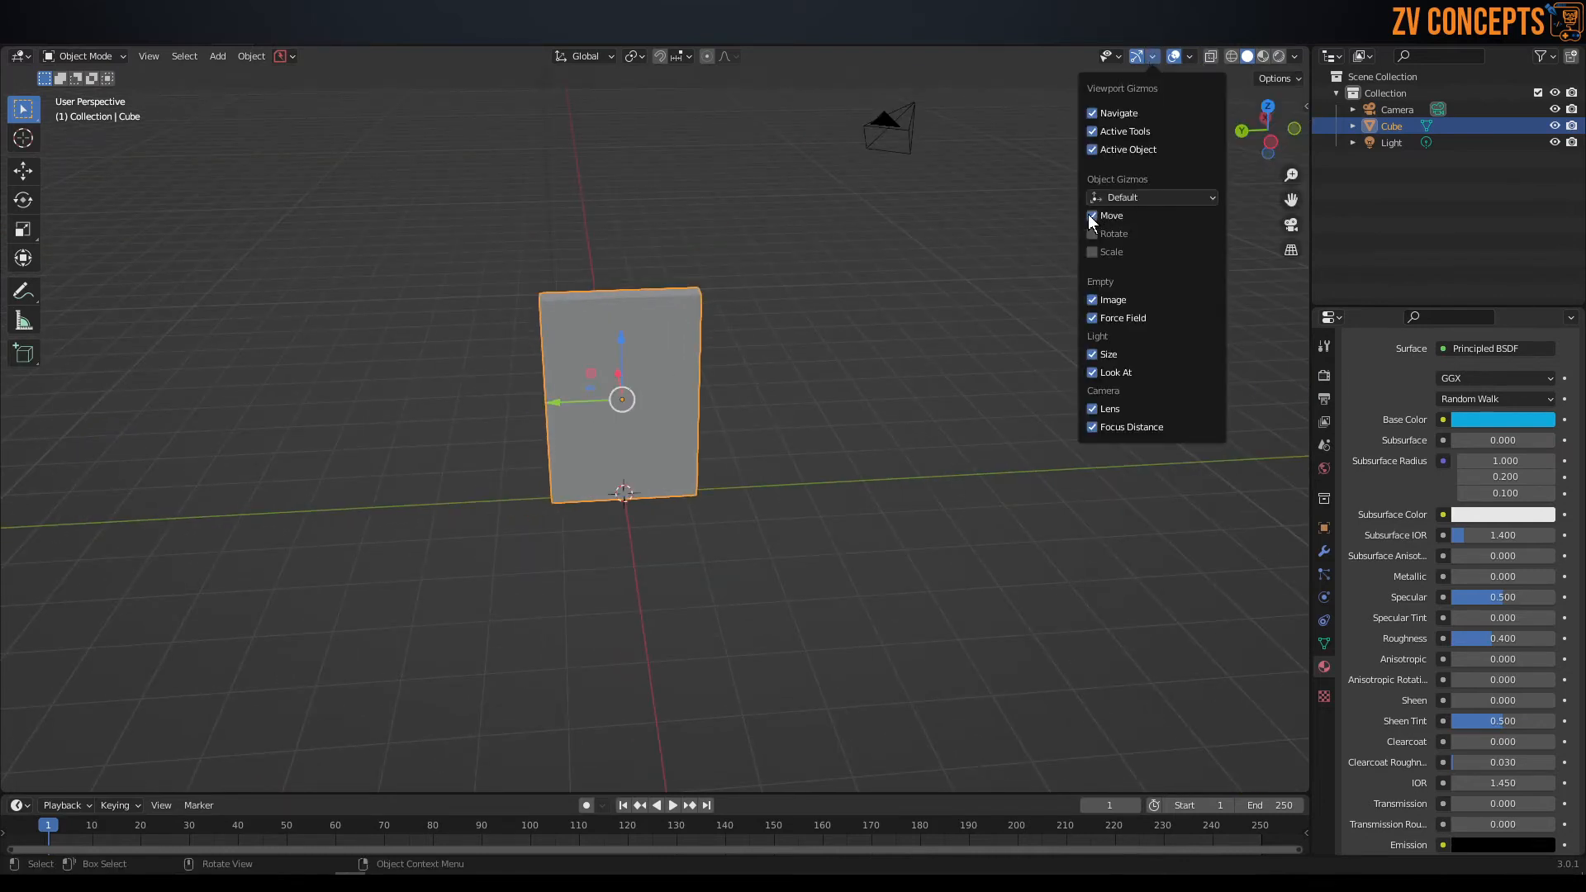
left_click_drag(551, 400, 705, 262)
left_click(816, 281)
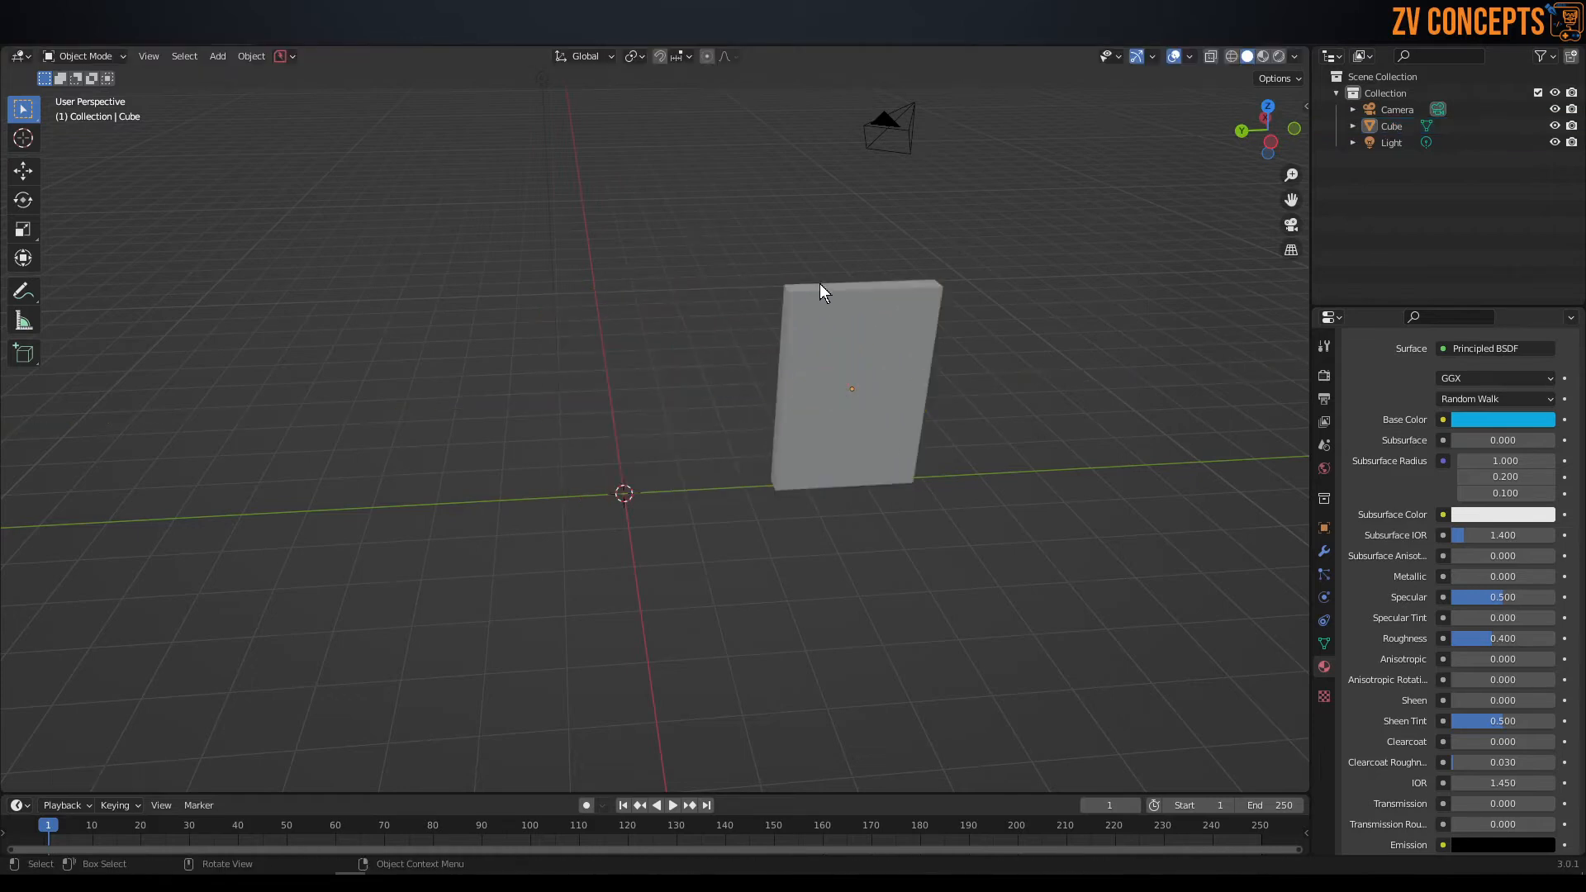
middle_click_drag(816, 281, 761, 271)
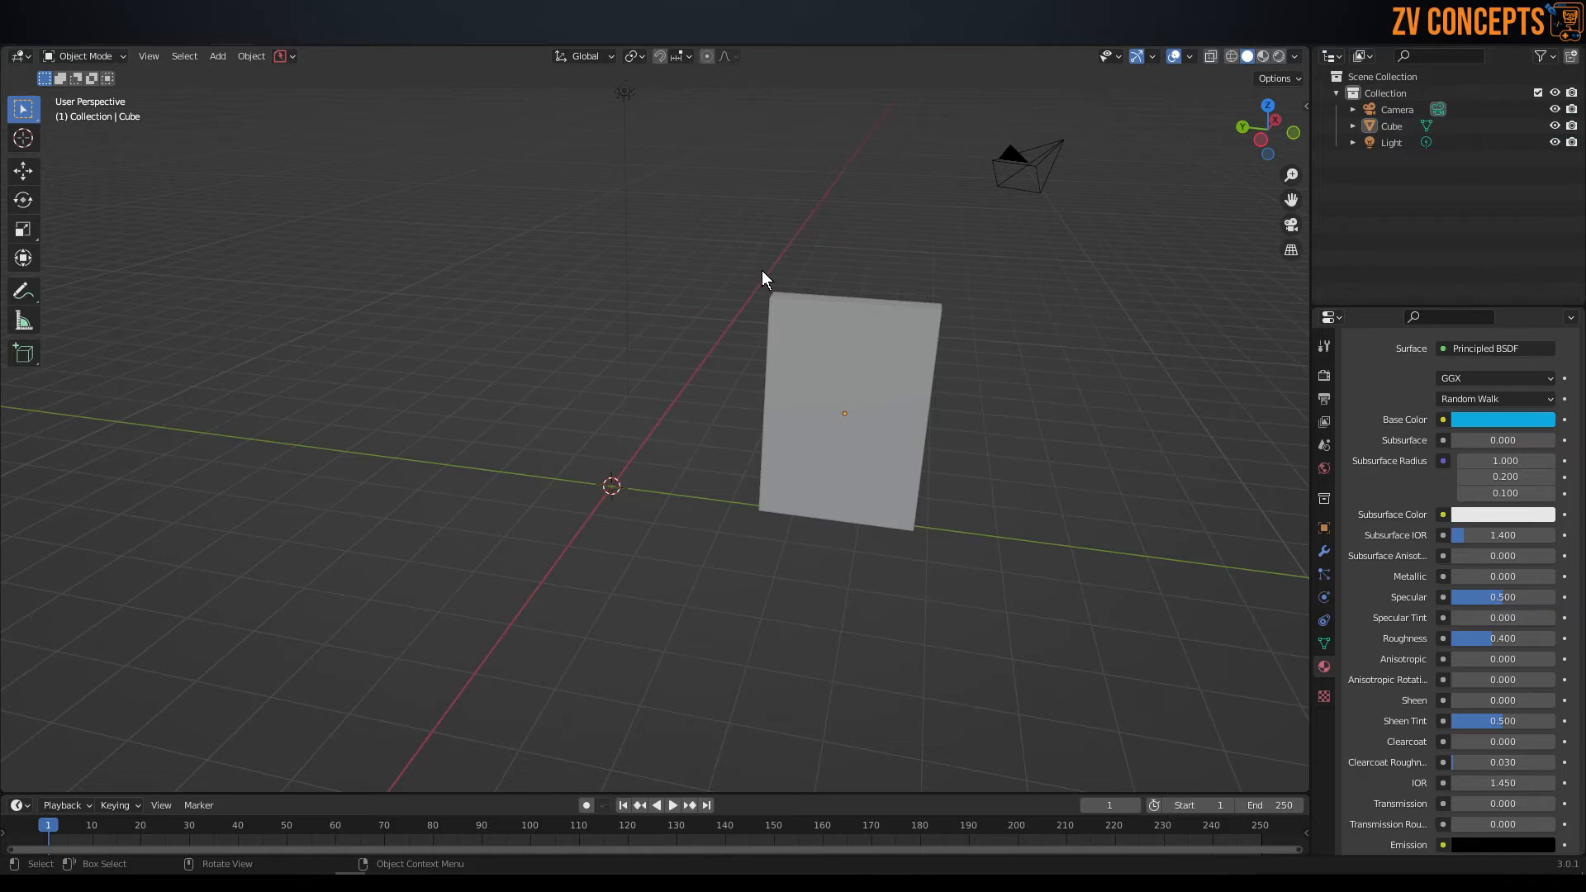
Add a plane mesh at the 3D cursor beside the panel.
key("shift+a")
mouse_move(762, 270)
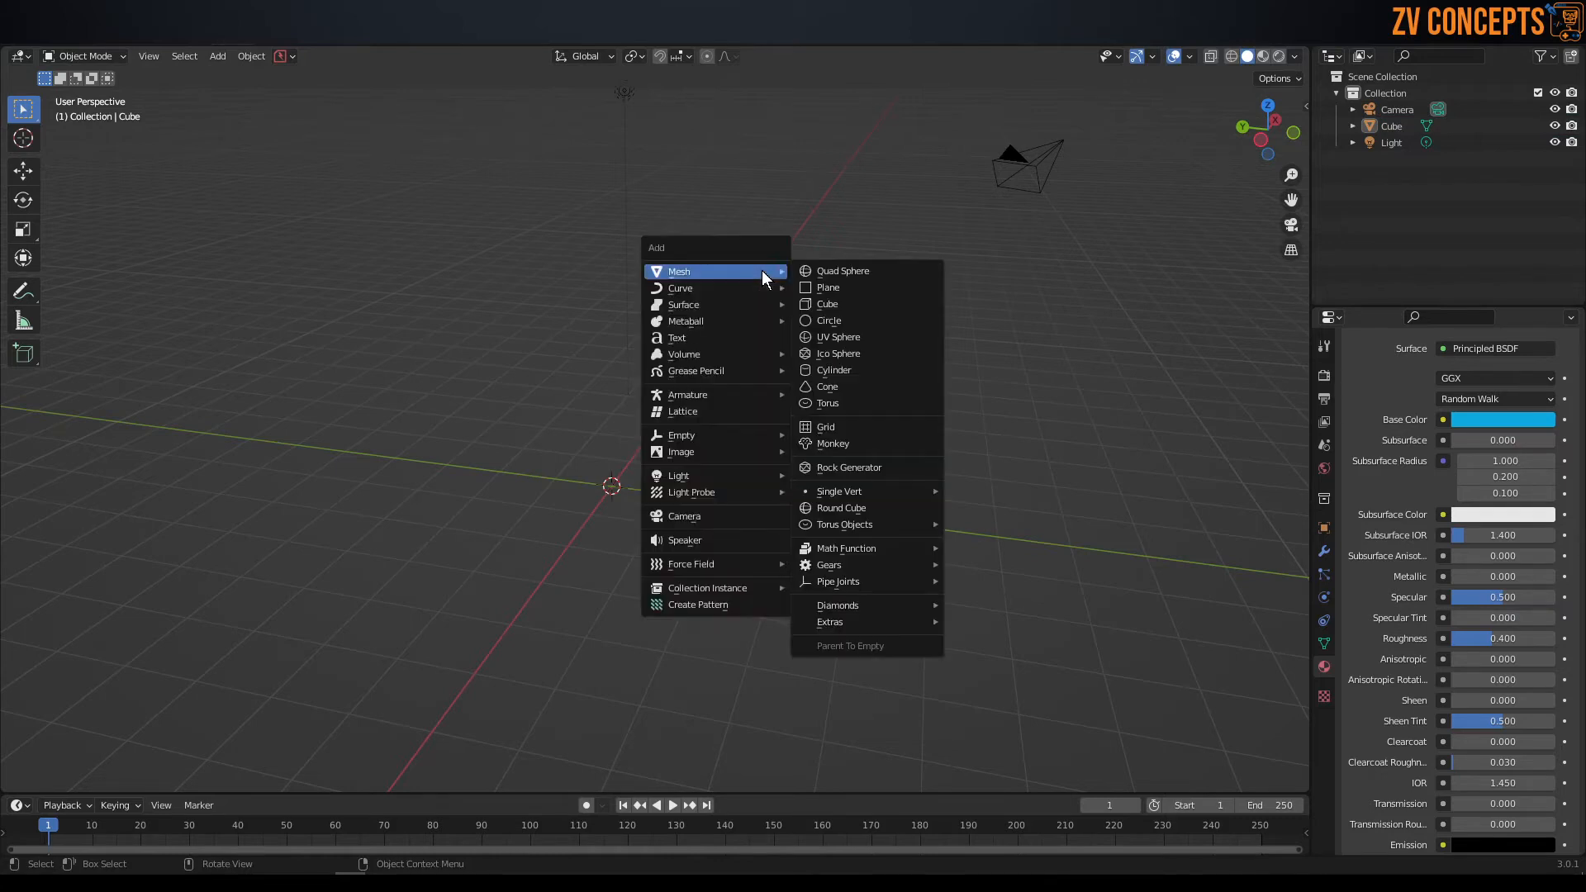
left_click(843, 289)
scroll(538, 511, "up", 3)
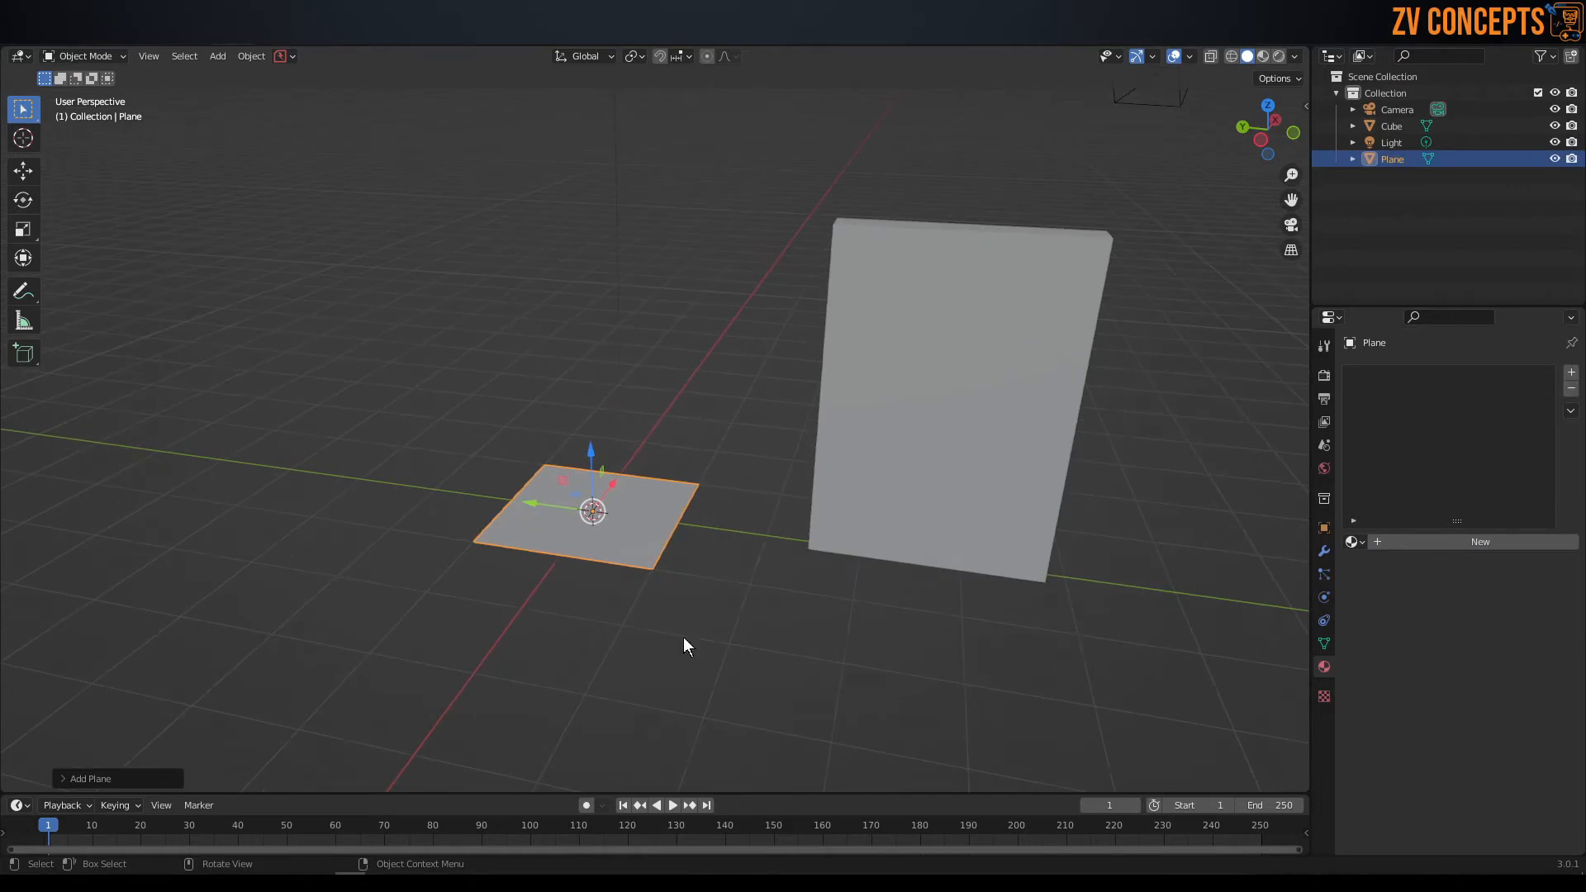
mouse_move(663, 506)
middle_mouse_down()
mouse_move(602, 545)
mouse_move(659, 510)
middle_mouse_up()
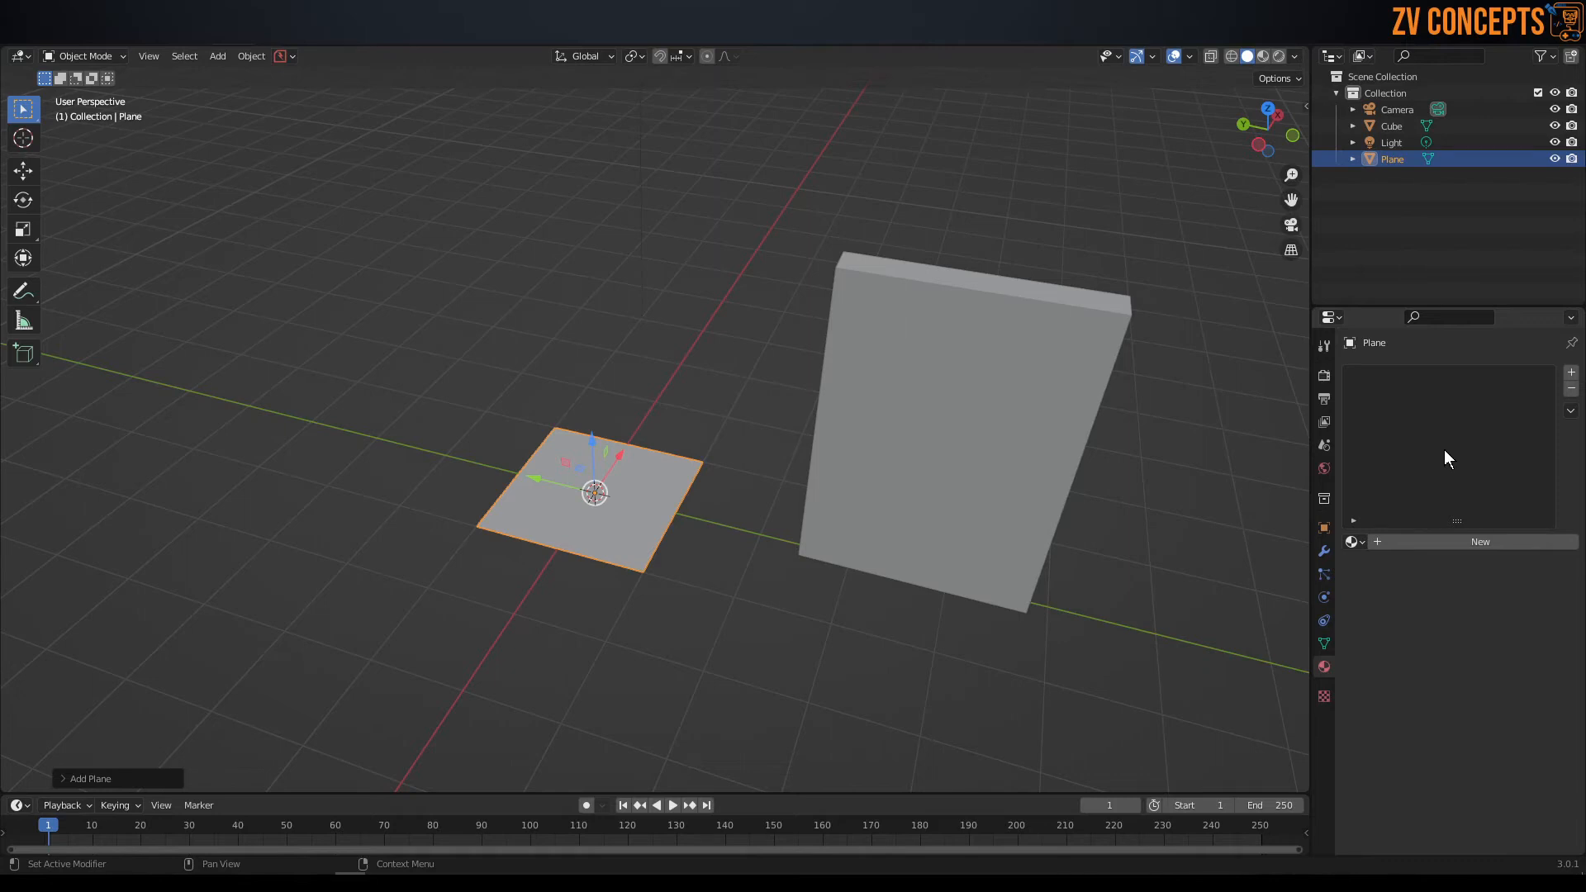
Switch to the Shading workspace and compare the material nodes of the panel and the plane.
left_click(1050, 295)
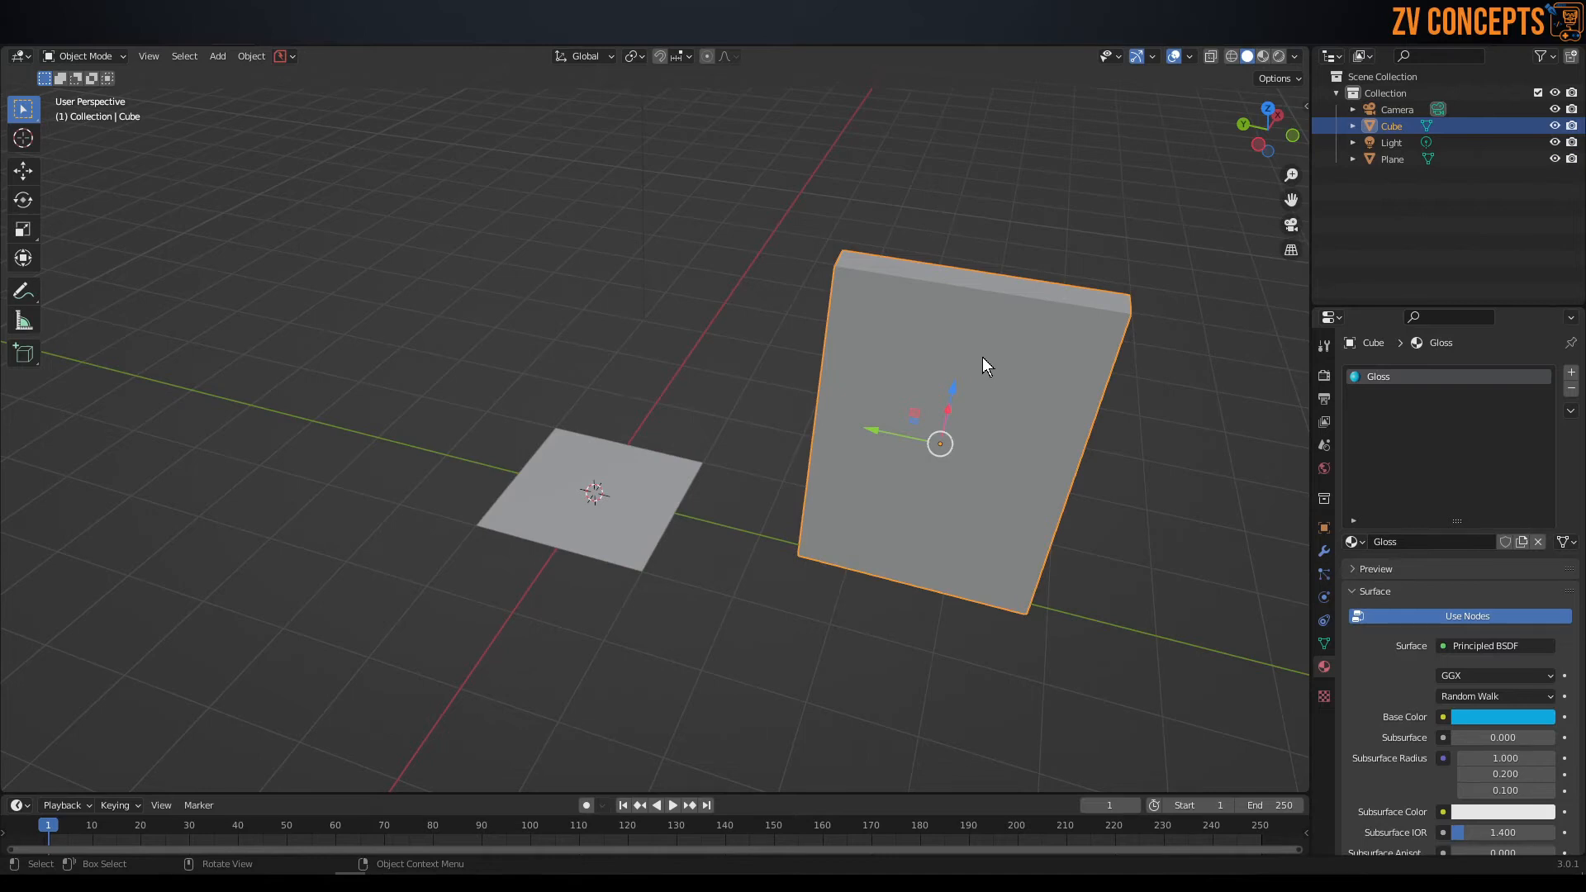
middle_click_drag(983, 357, 1003, 367)
left_click(509, 41)
scroll(607, 336, "up", 3)
middle_click_drag(608, 335, 810, 394)
middle_click_drag(537, 408, 499, 300)
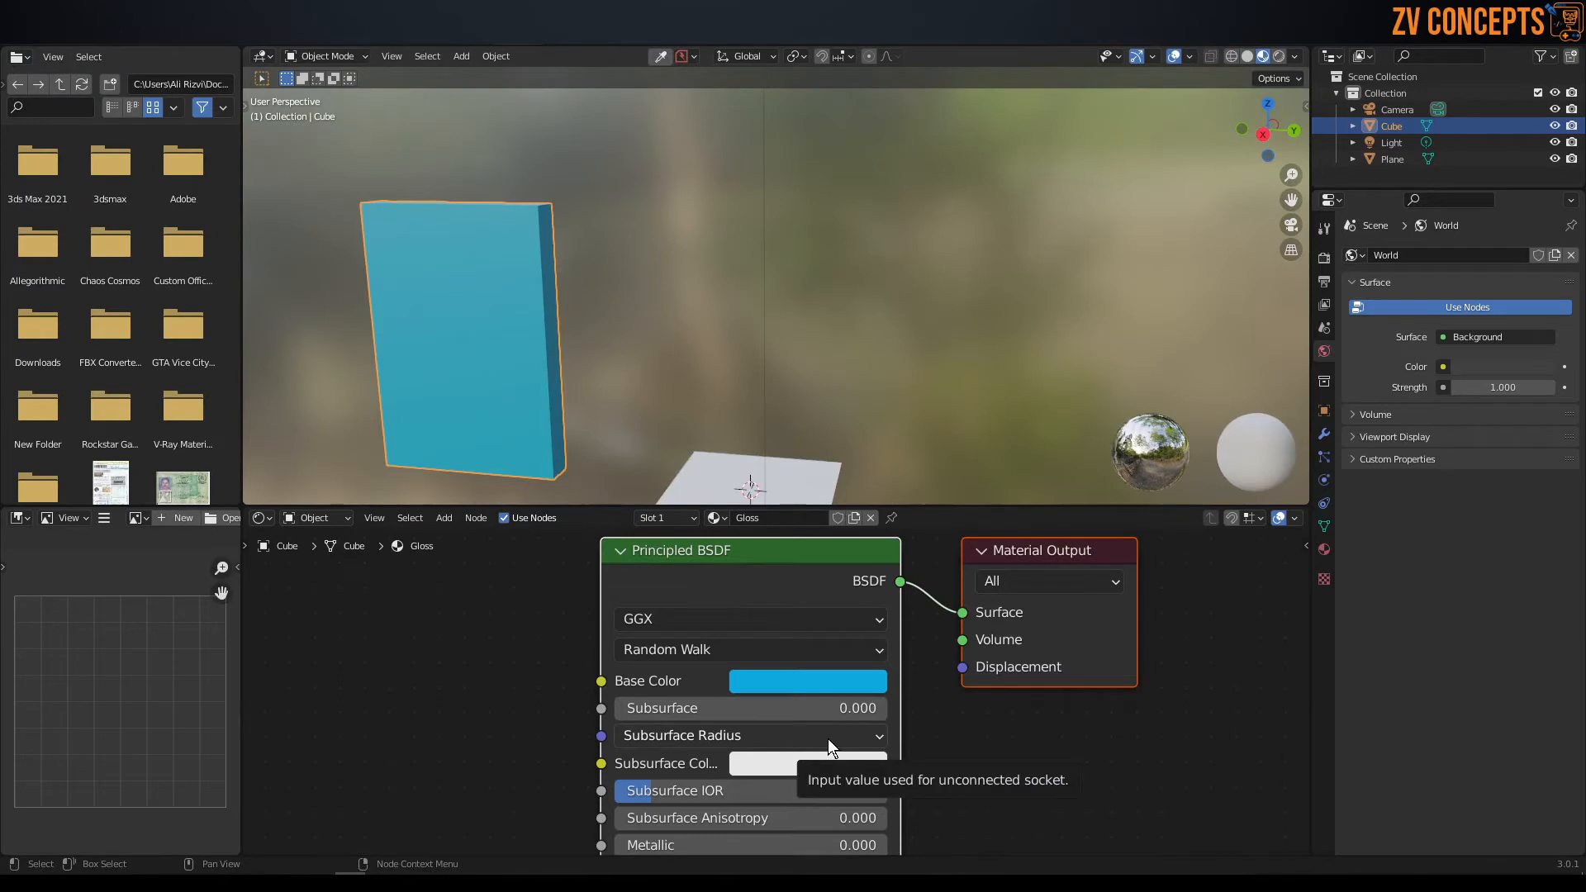
left_click(755, 469)
middle_click_drag(823, 494, 824, 496)
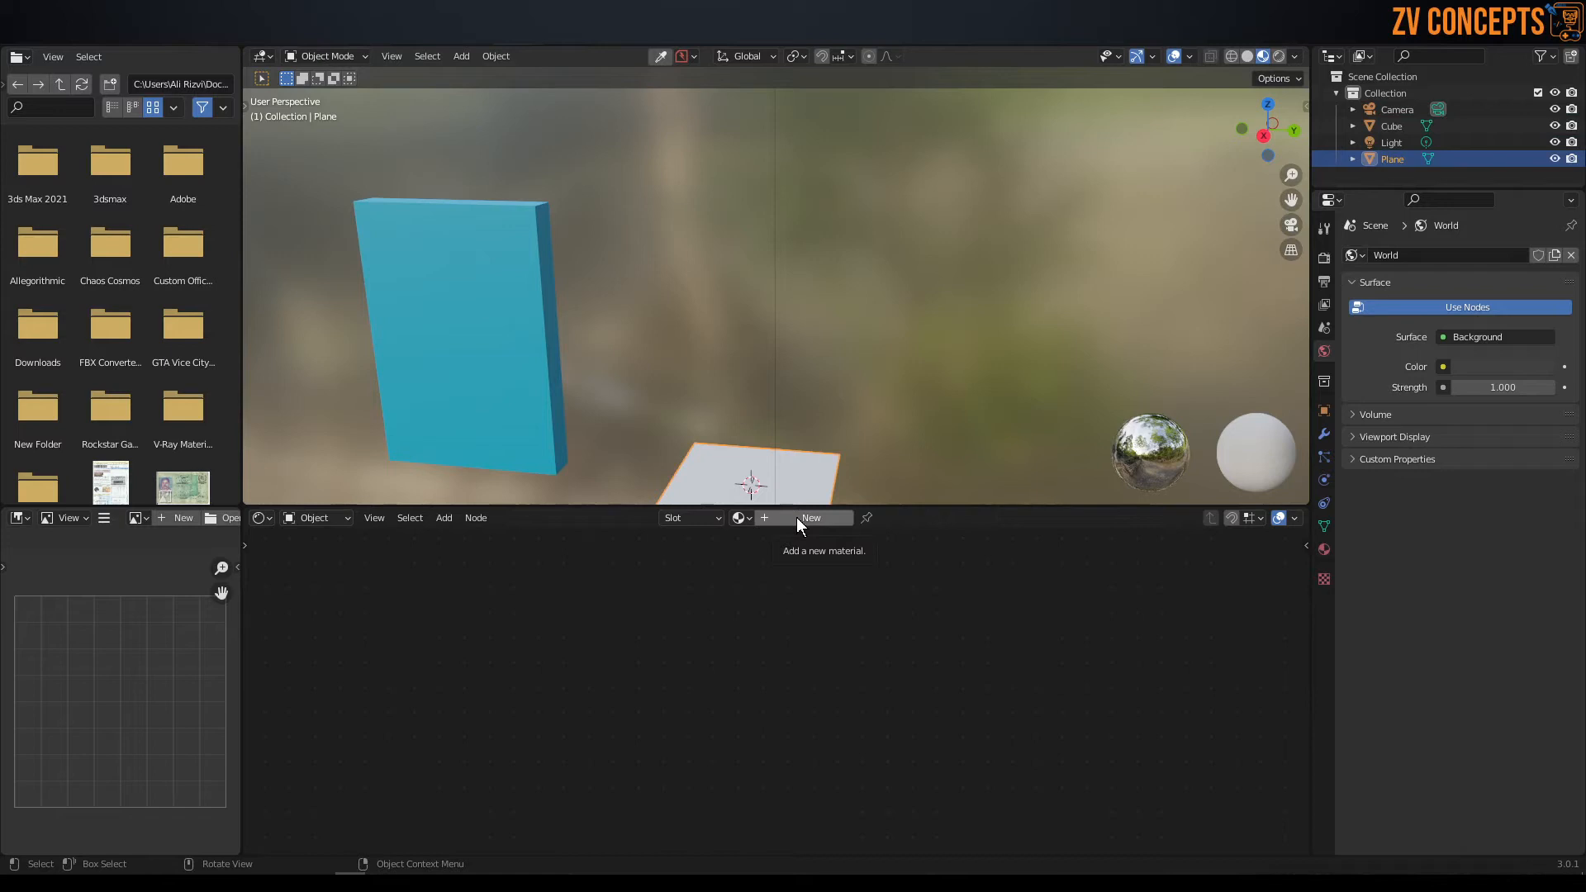
Reselect the panel, enlarge the 3D viewport area and set the Gloss material's Metallic to 1.000 and Specular to 0.650.
left_click(502, 334)
middle_click_drag(638, 344, 772, 499)
left_click_drag(770, 501, 773, 541)
scroll(896, 744, "down", 2)
scroll(809, 673, "up", 5)
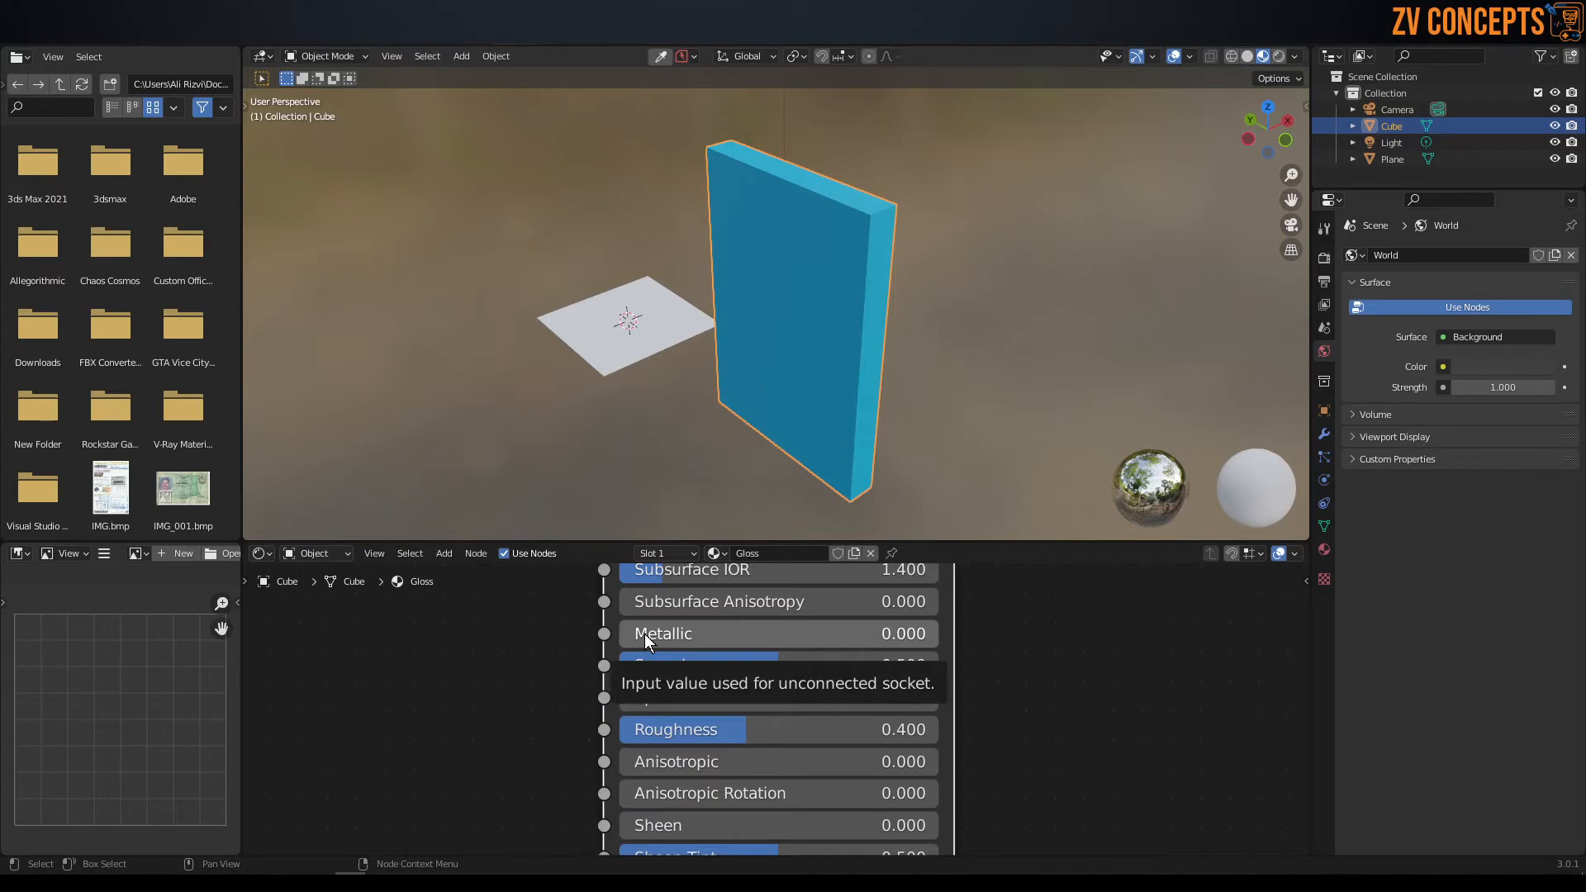
left_click_drag(646, 633, 974, 641)
middle_click_drag(854, 349, 805, 259)
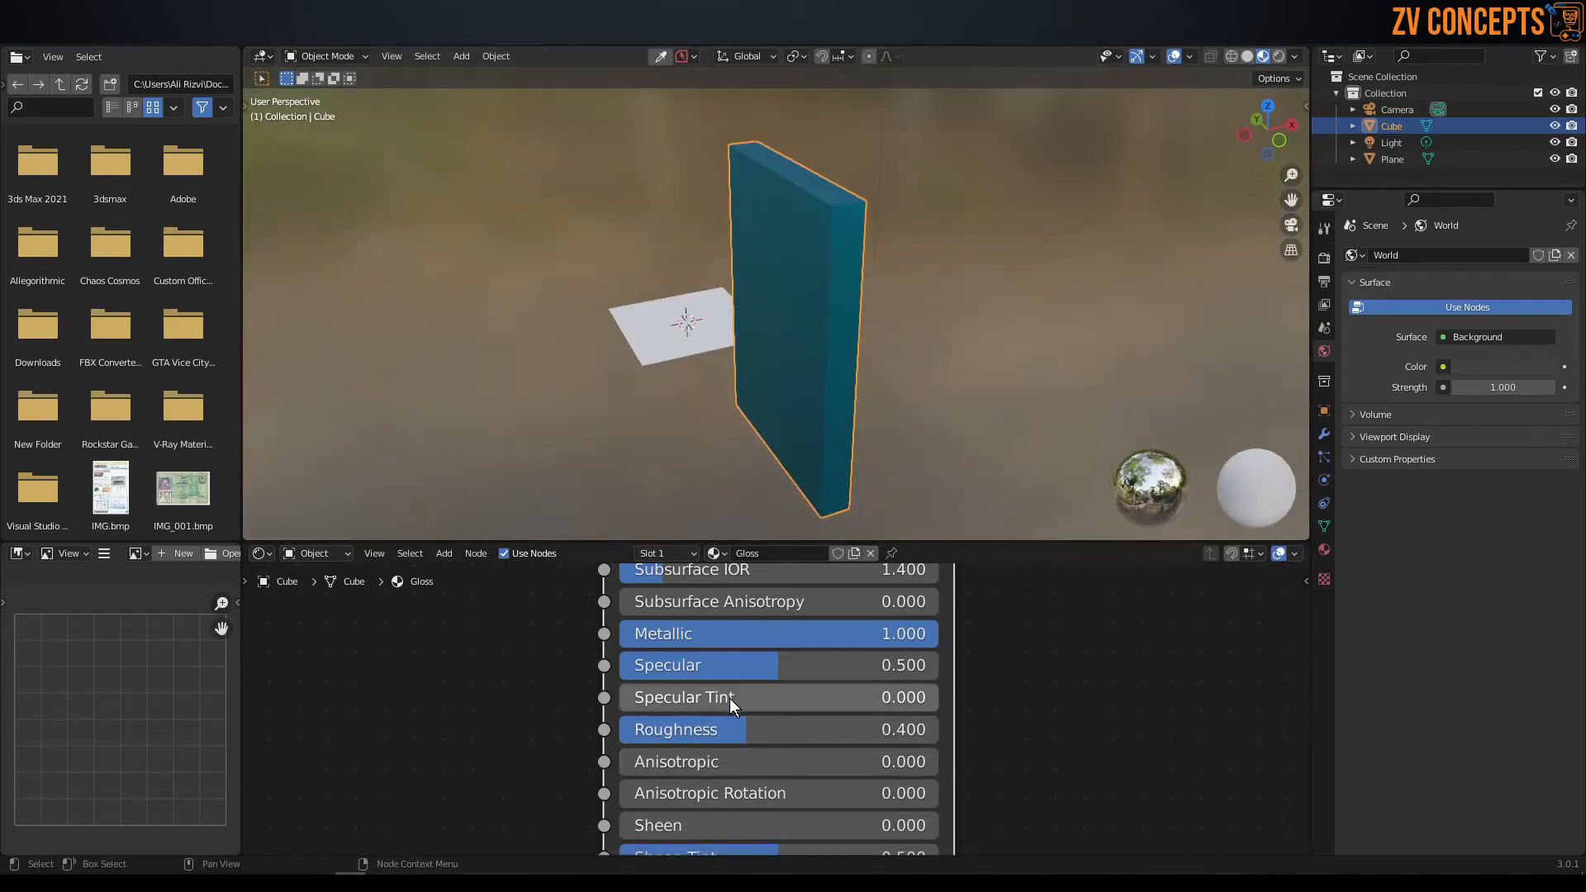
left_click_drag(780, 662, 826, 663)
middle_click_drag(711, 322, 948, 296)
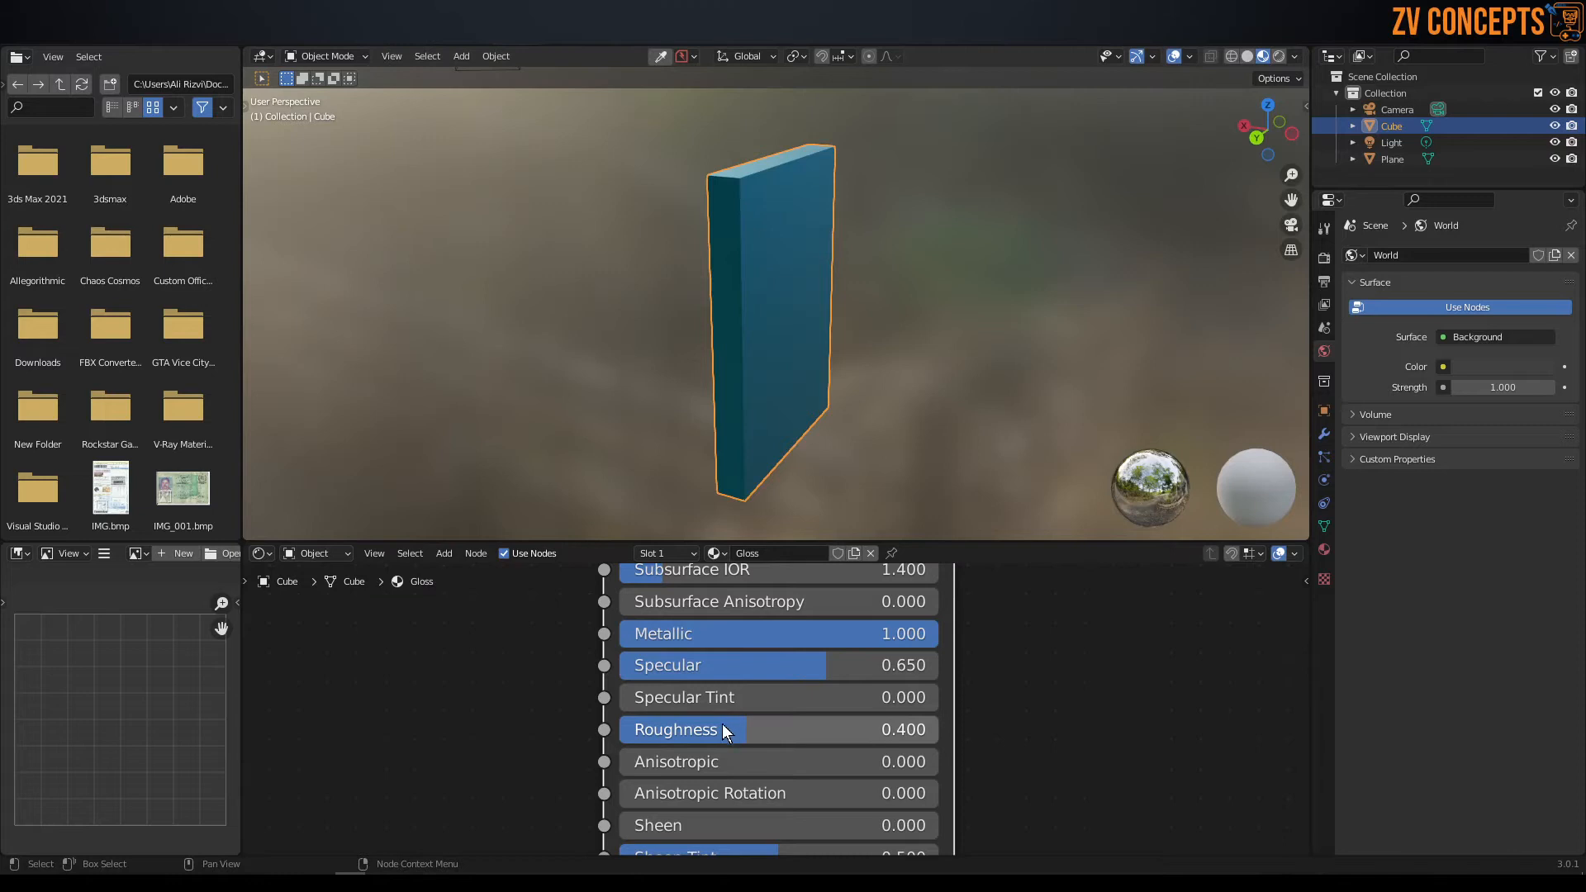
Set the Gloss material's Roughness to 0.000 and its Metallic to 0.200.
left_click_drag(738, 727, 607, 727)
middle_click_drag(666, 228, 745, 280)
left_click_drag(912, 633, 698, 634)
middle_click_drag(809, 215, 851, 147)
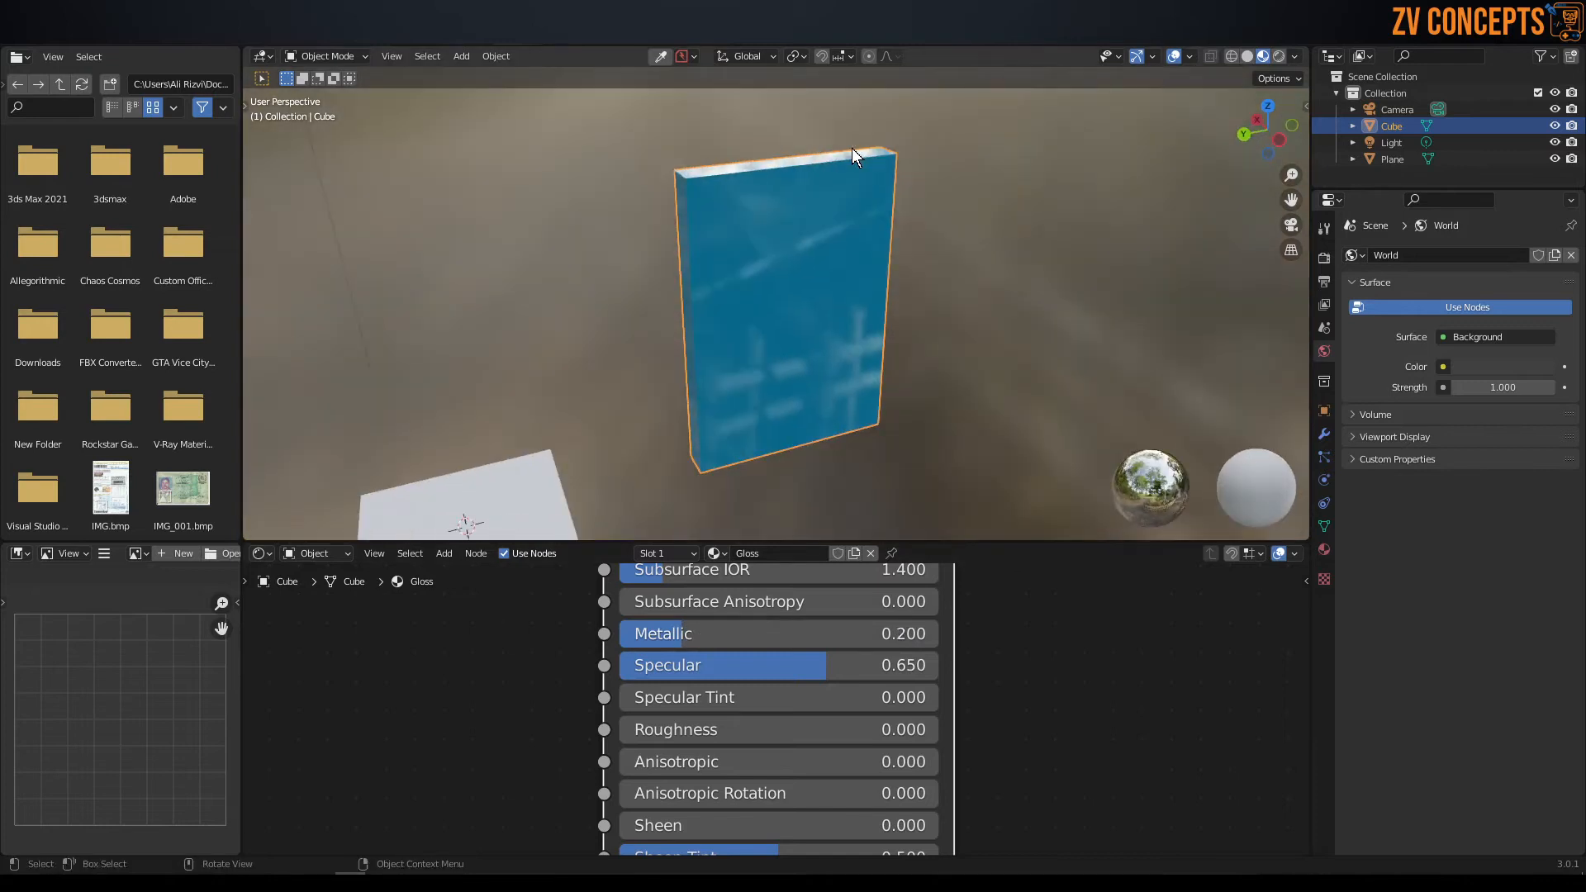
Change the Gloss base color to a dark grey with hue 0.473, saturation 0.132 and value 0.117.
scroll(785, 657, "up", 1)
scroll(851, 666, "down", 3)
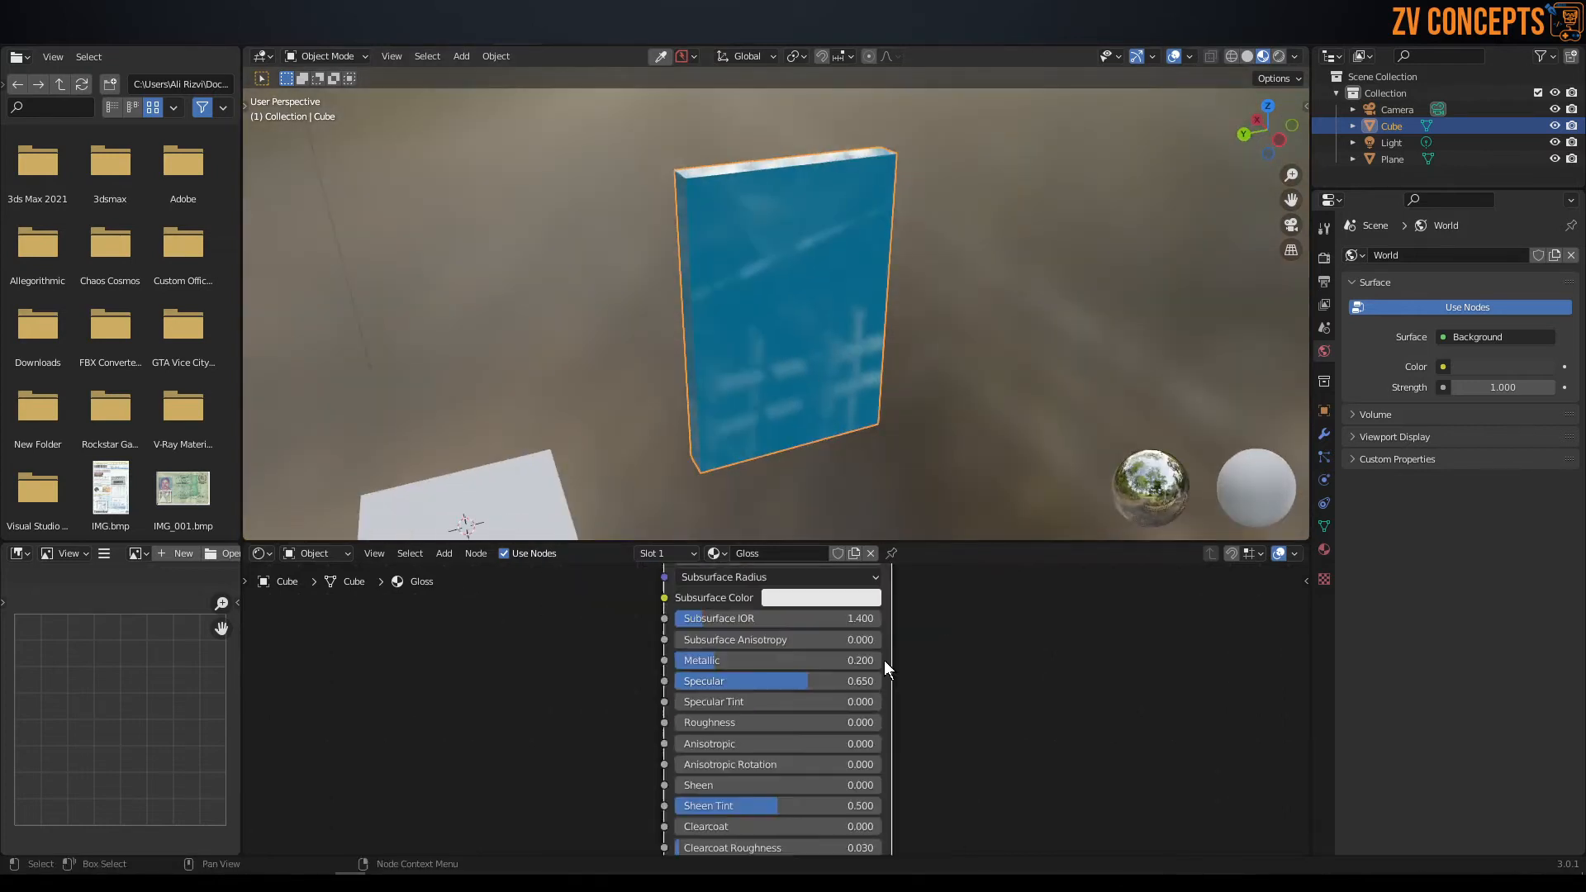
scroll(857, 613, "up", 1)
middle_click_drag(856, 613, 882, 848)
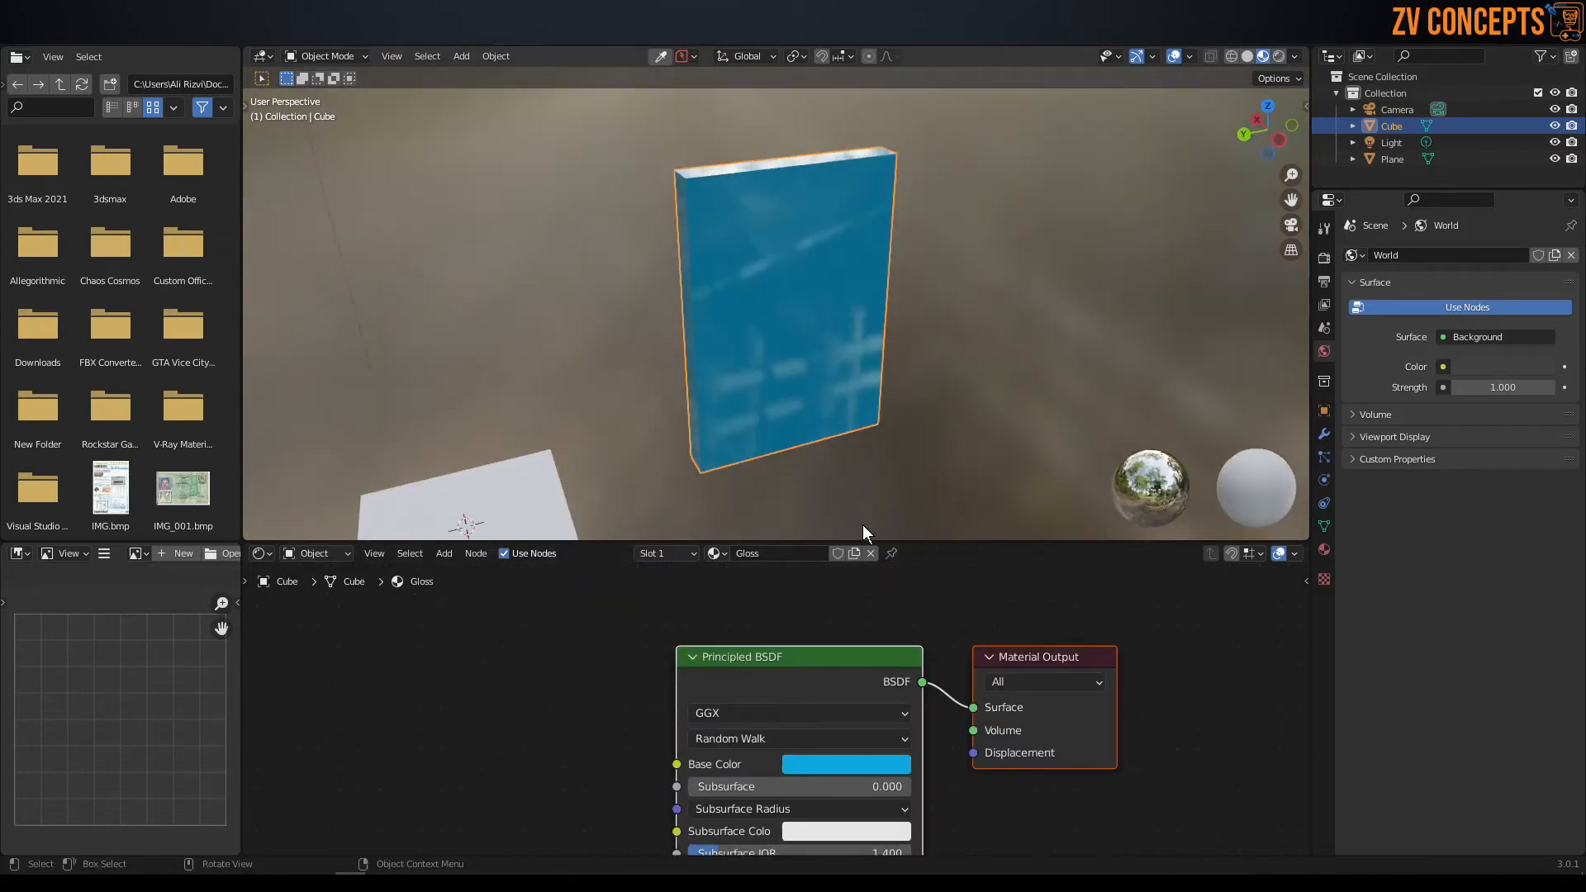
left_click(862, 769)
left_click(955, 523)
left_click_drag(909, 528, 867, 540)
left_click_drag(967, 524, 960, 563)
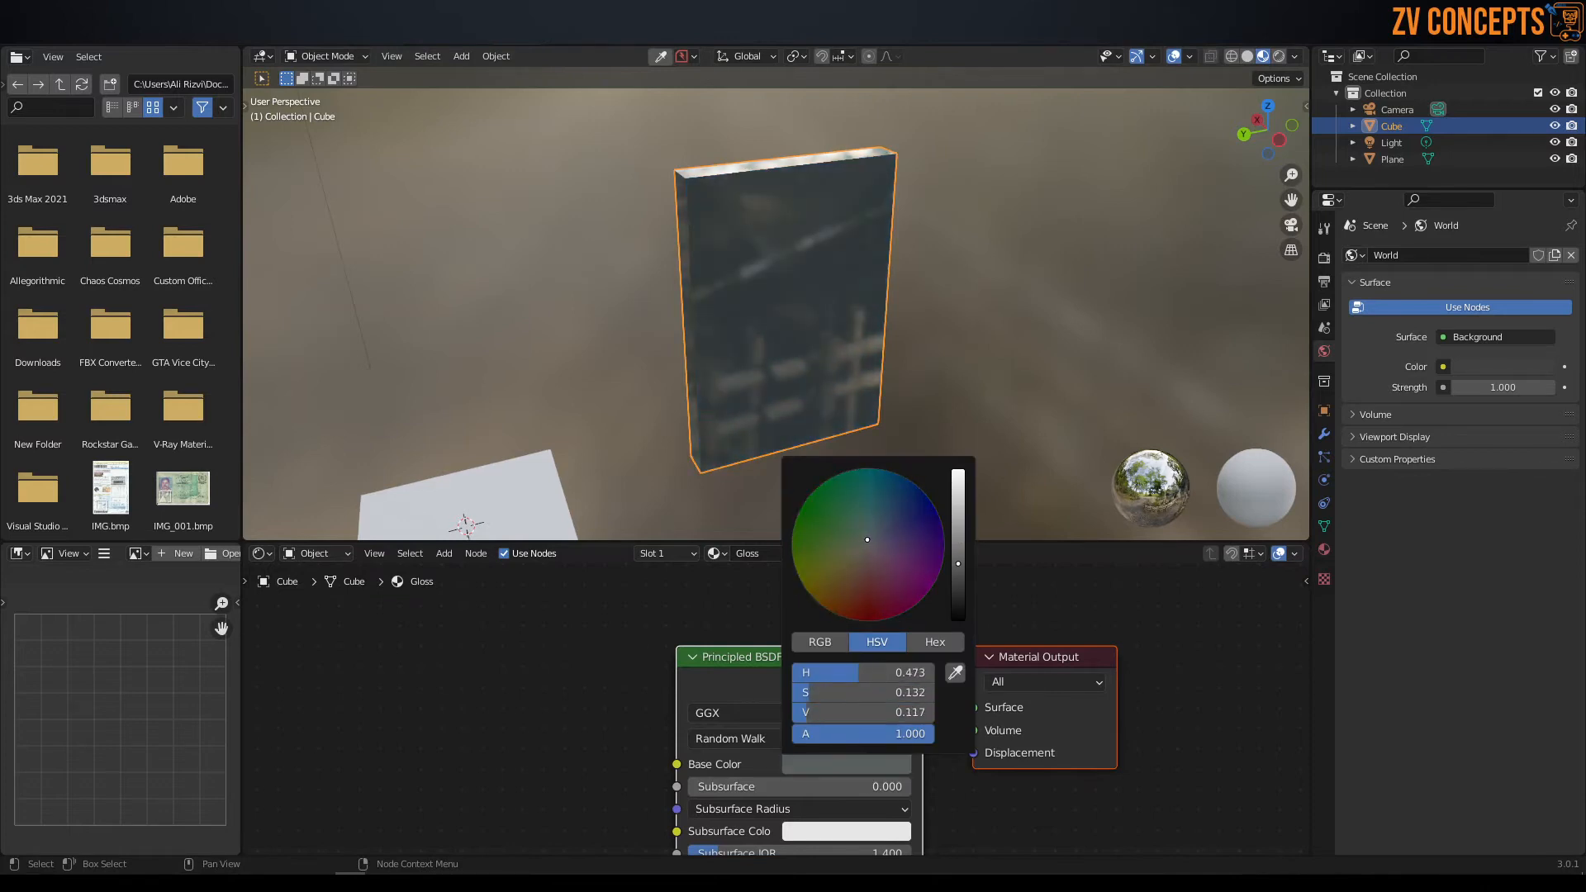
middle_click_drag(790, 299, 850, 251)
scroll(785, 605, "down", 5)
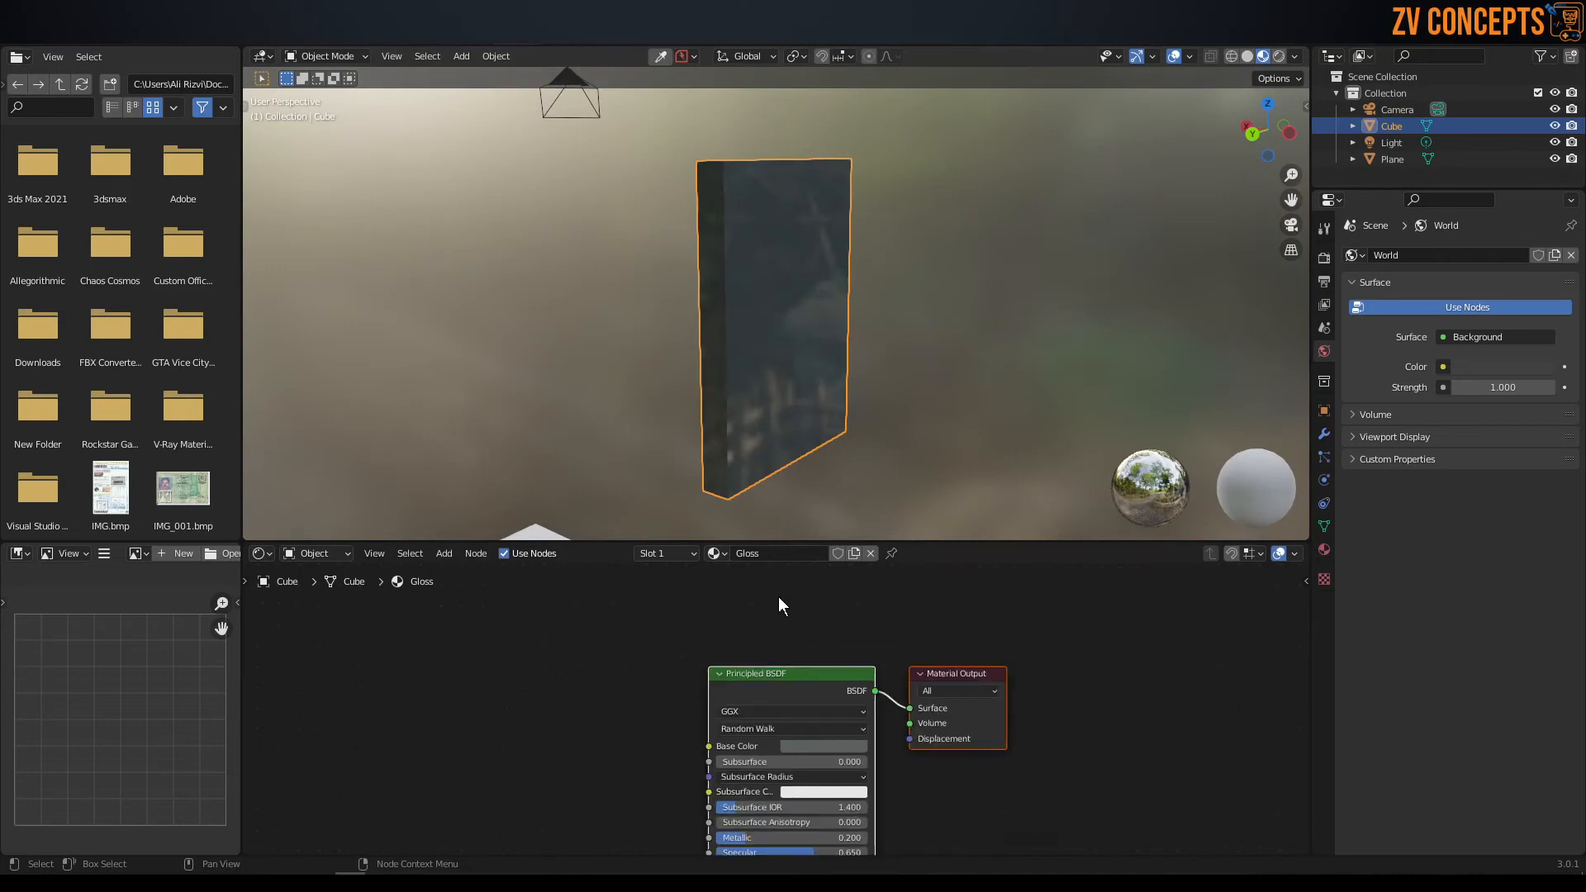
In the panel's material properties, set Roughness to 0.157 and Metallic to 0.657.
middle_click_drag(768, 678, 747, 823)
scroll(706, 687, "down", 3)
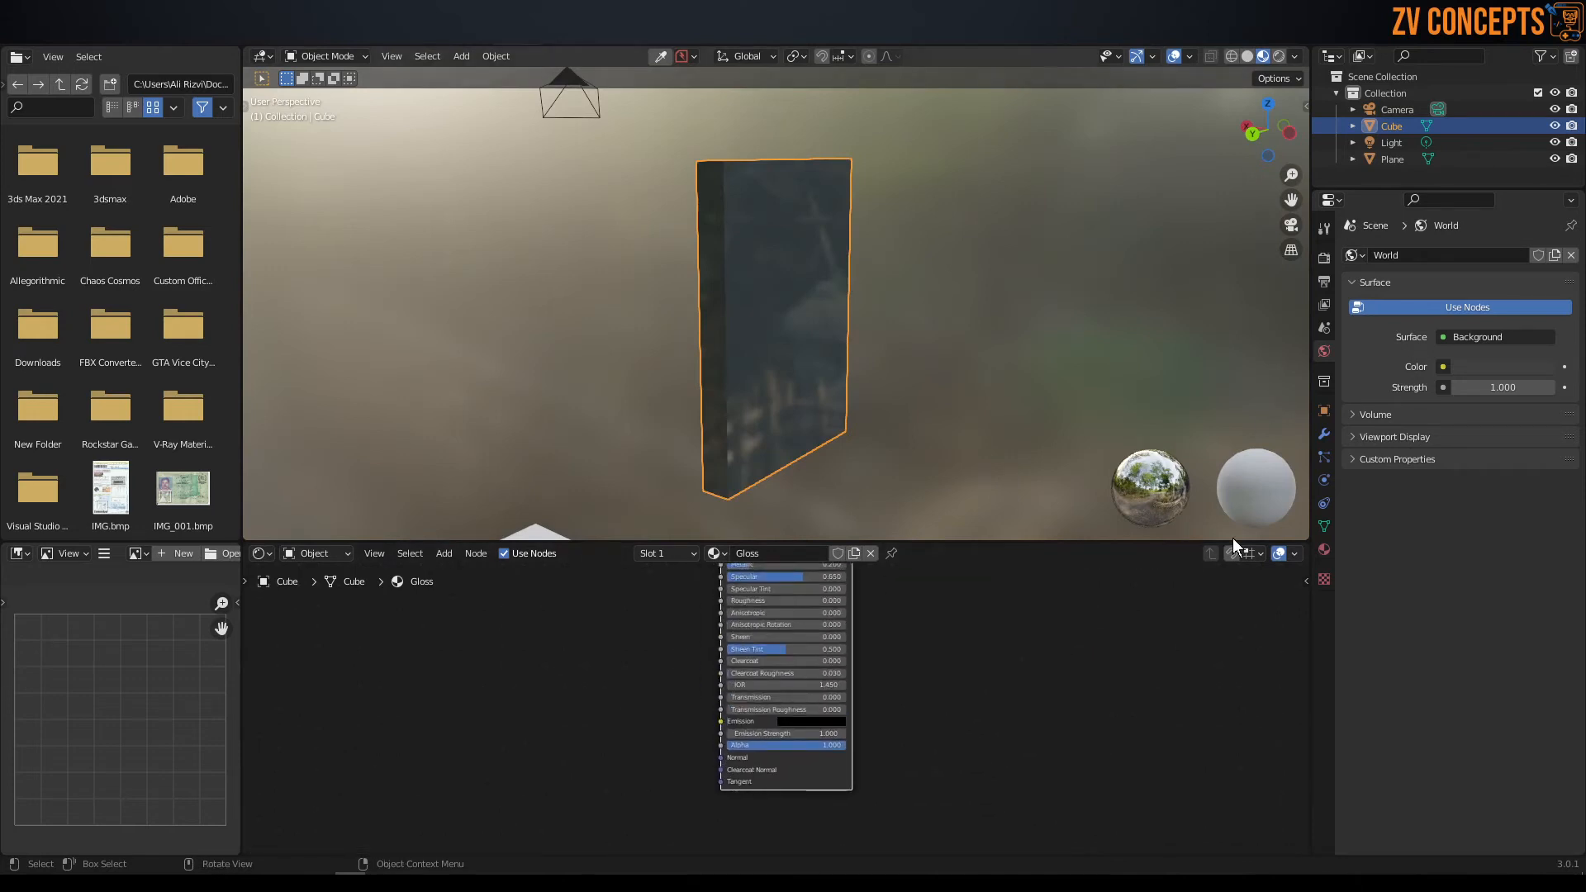
left_click(1322, 548)
scroll(1441, 532, "down", 8)
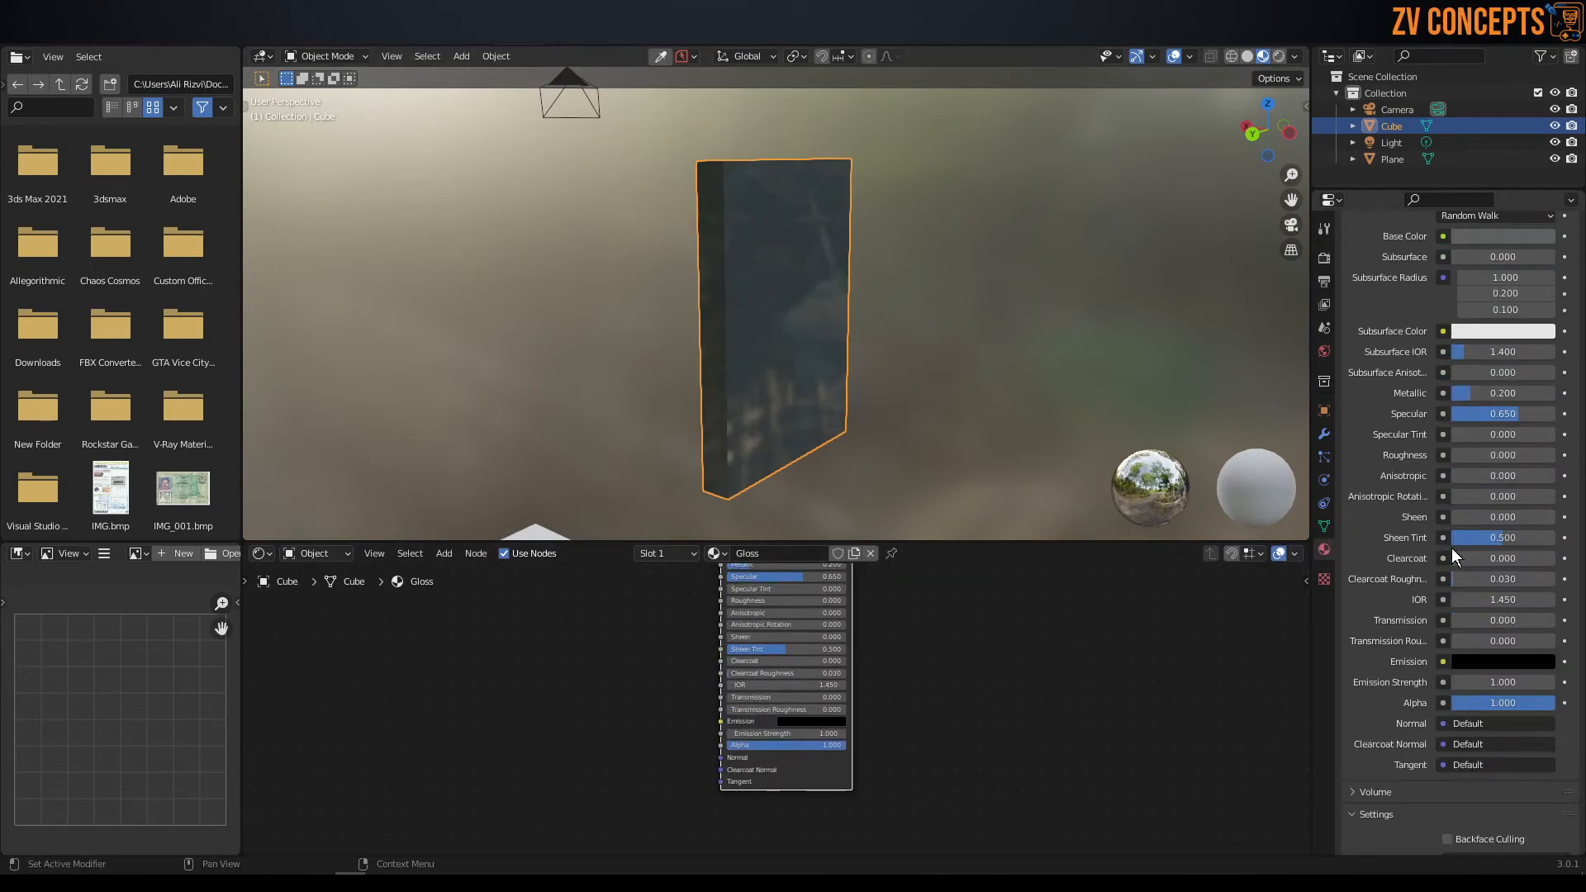
scroll(1492, 380, "up", 1)
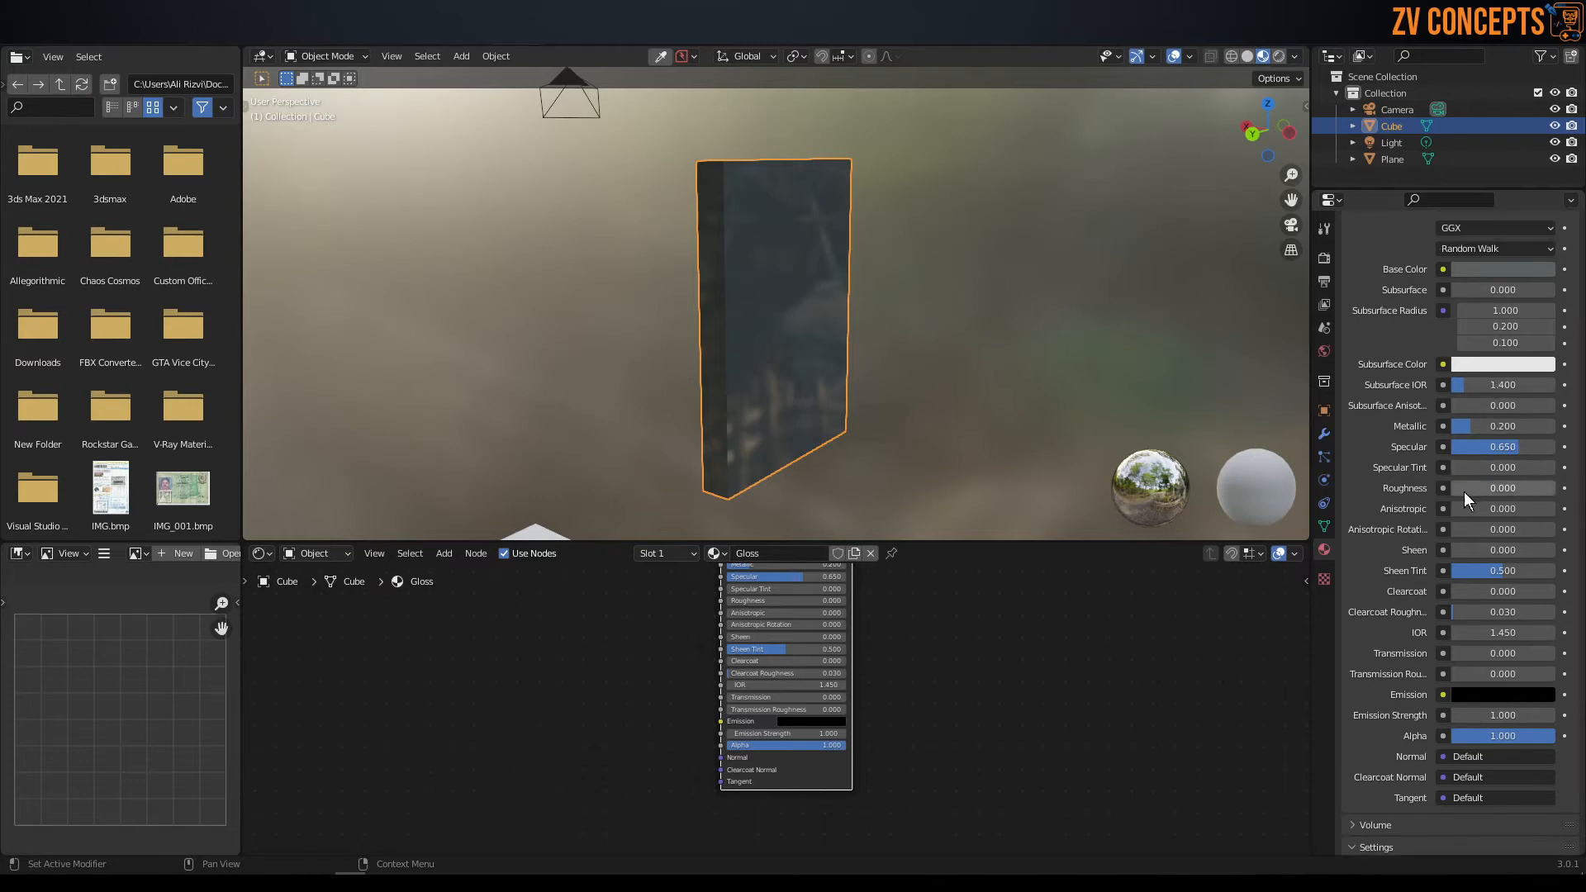
left_click_drag(1459, 488, 1477, 488)
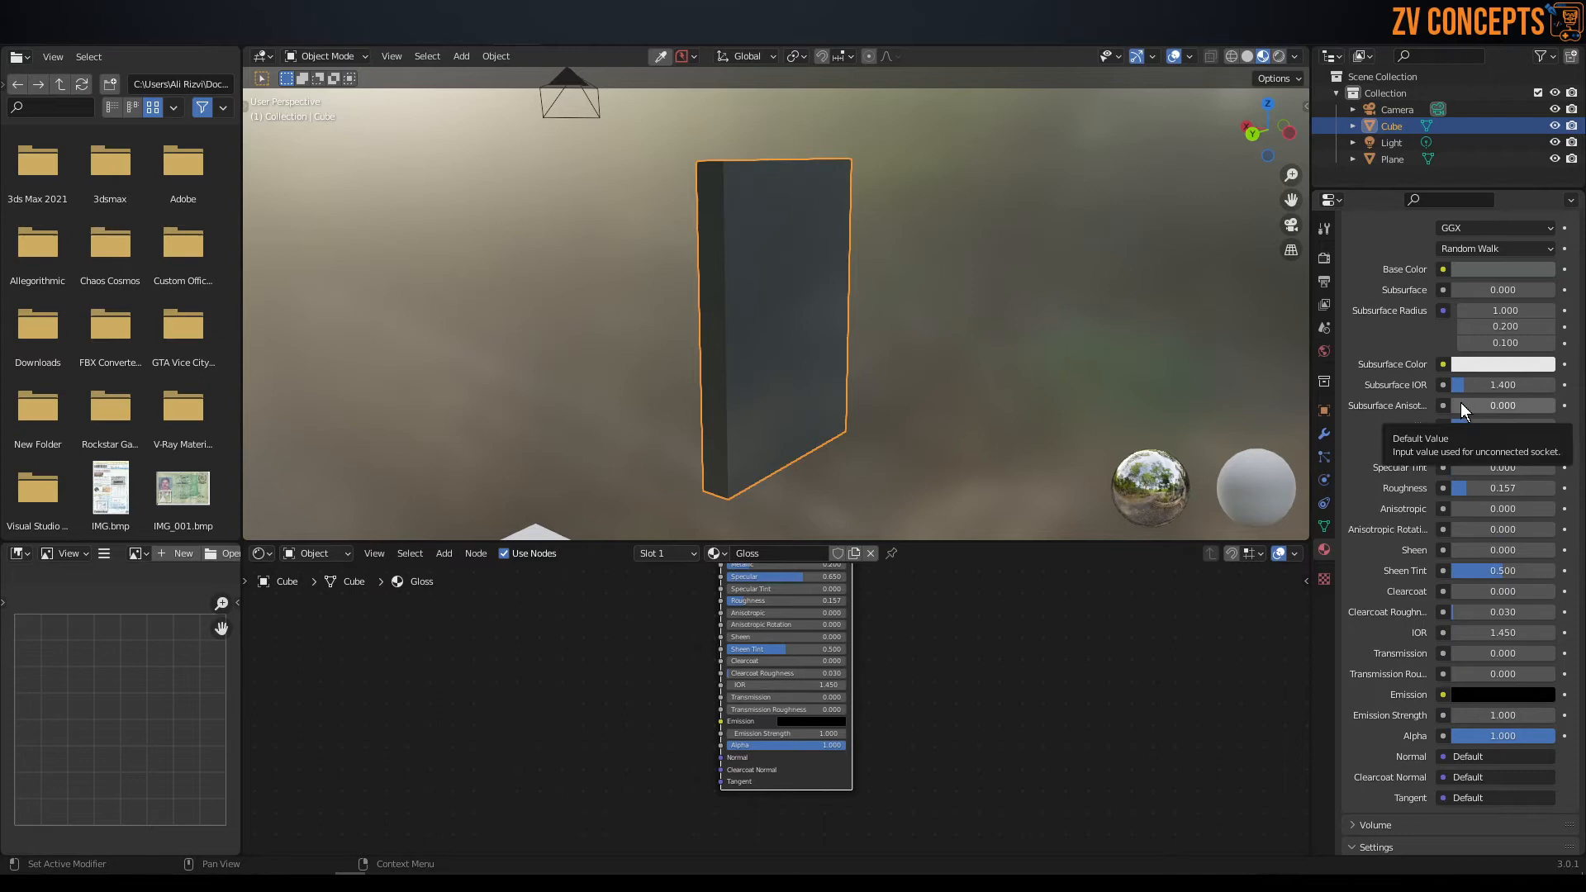
left_click_drag(1459, 429, 1507, 427)
middle_click_drag(743, 330, 695, 241)
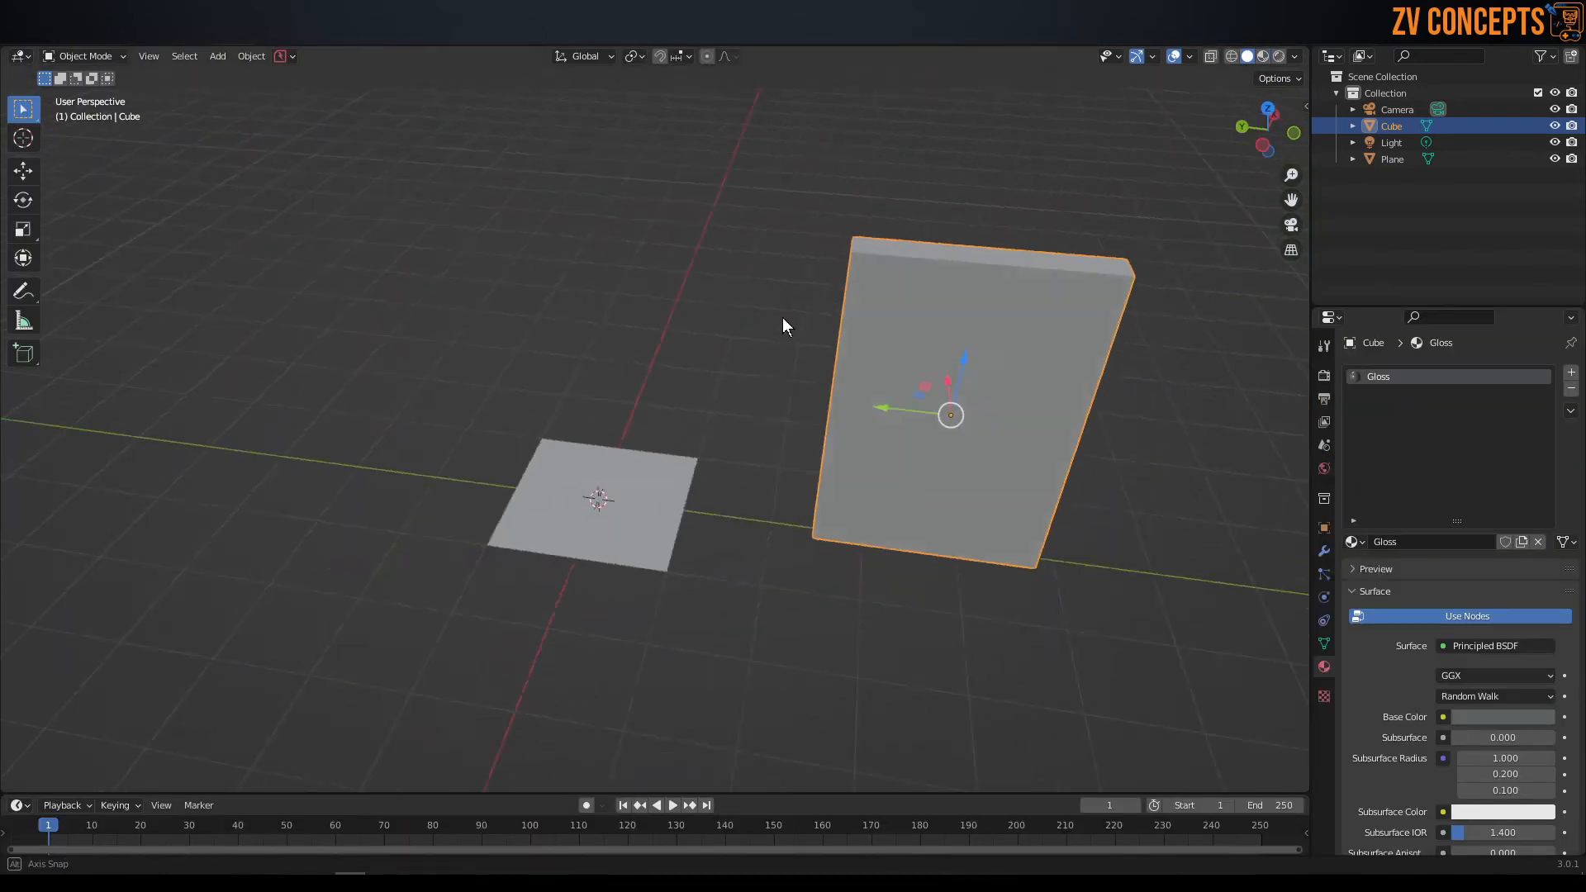
Return to the Layout workspace, switch the viewport to Material Preview shading and inspect the panel from several angles.
mouse_move(782, 317)
middle_mouse_down()
mouse_move(876, 297)
mouse_move(755, 295)
middle_mouse_up()
key("KP_Decimal")
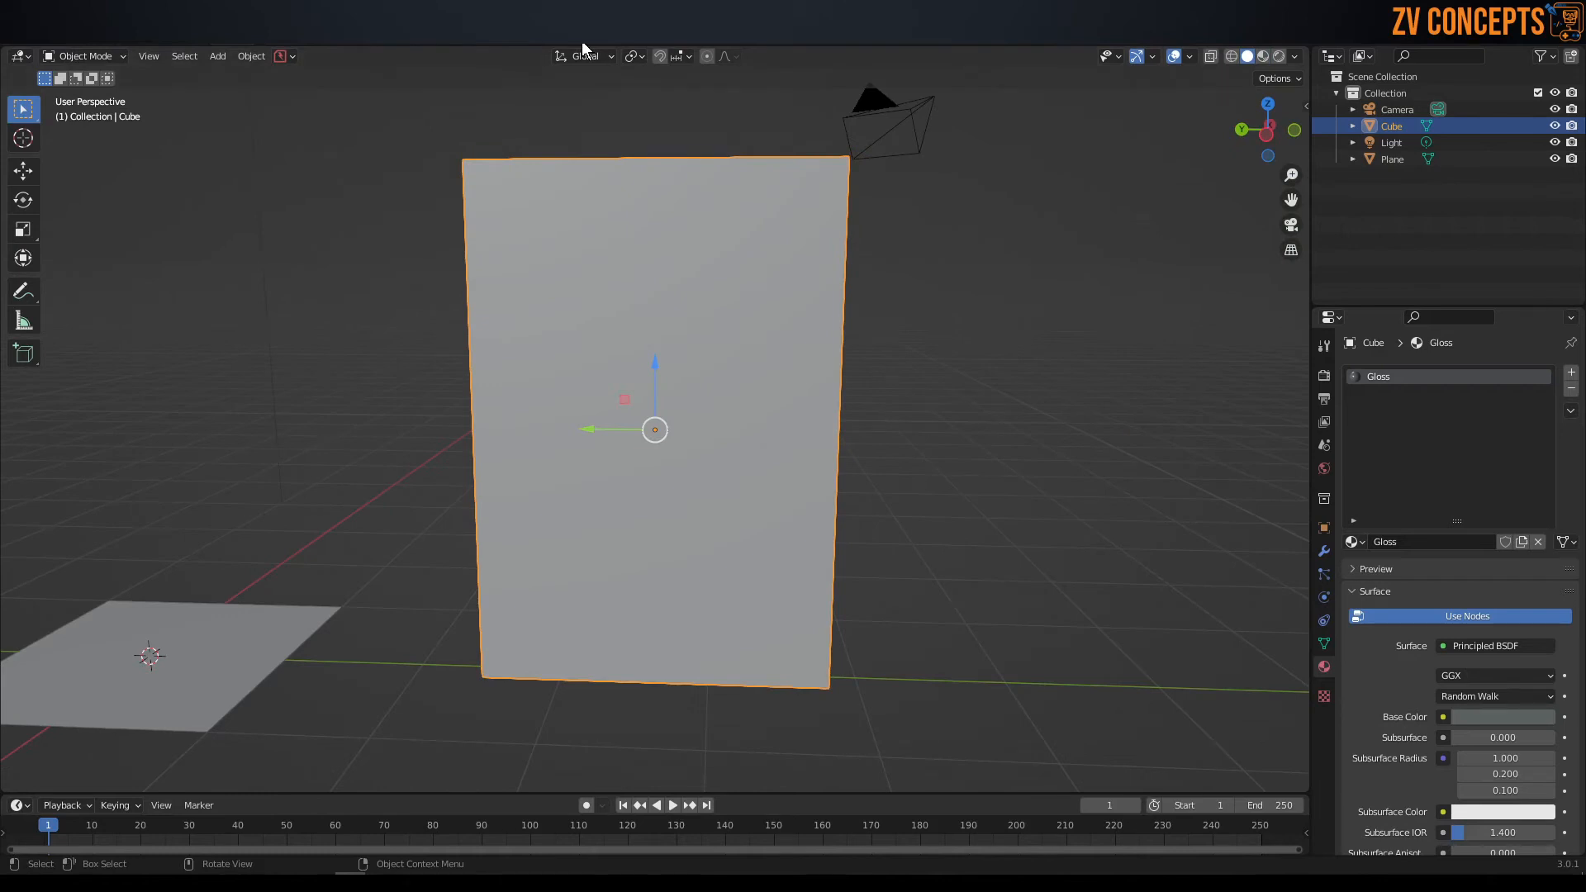
scroll(671, 185, "down", 3)
middle_click_drag(671, 185, 716, 409)
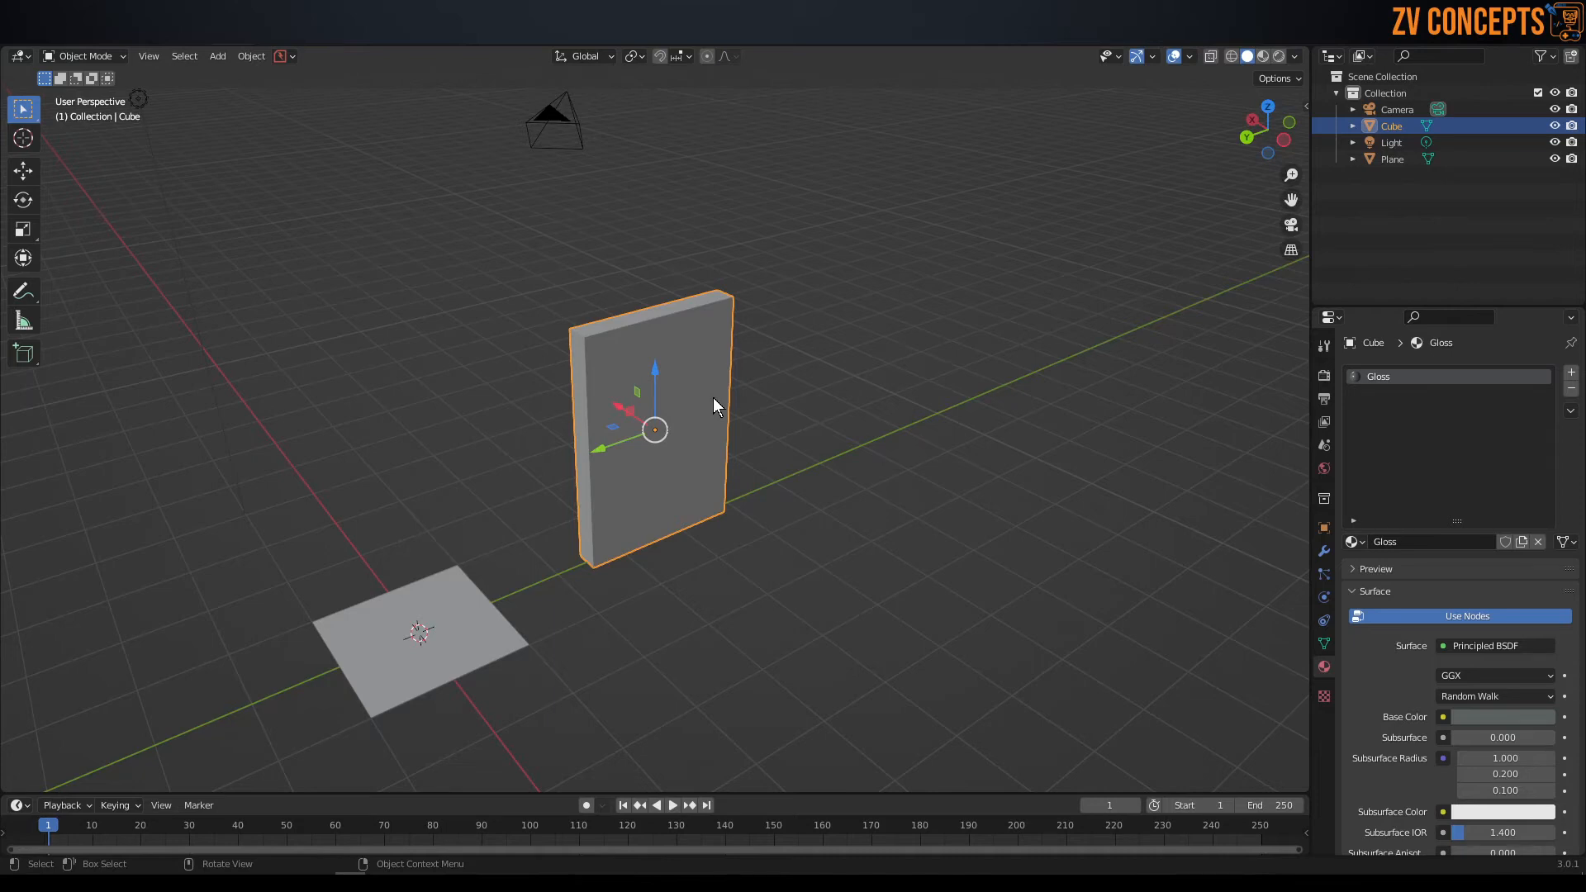
key("z")
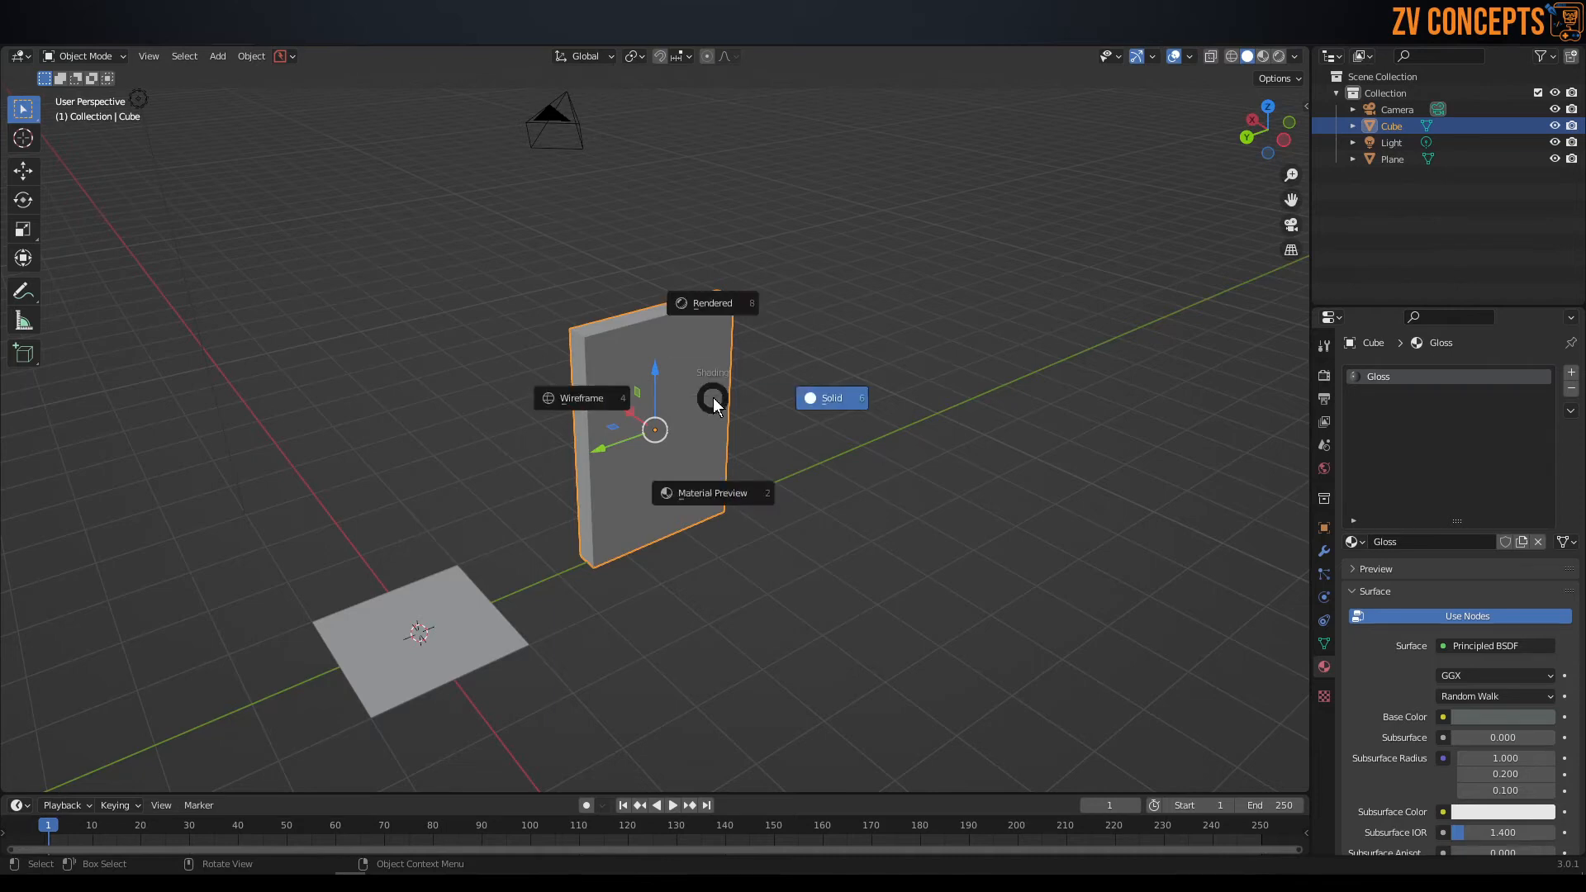
left_click(736, 471)
mouse_move(712, 453)
middle_mouse_down()
mouse_move(612, 379)
mouse_move(438, 379)
mouse_move(389, 446)
mouse_move(637, 478)
middle_mouse_up()
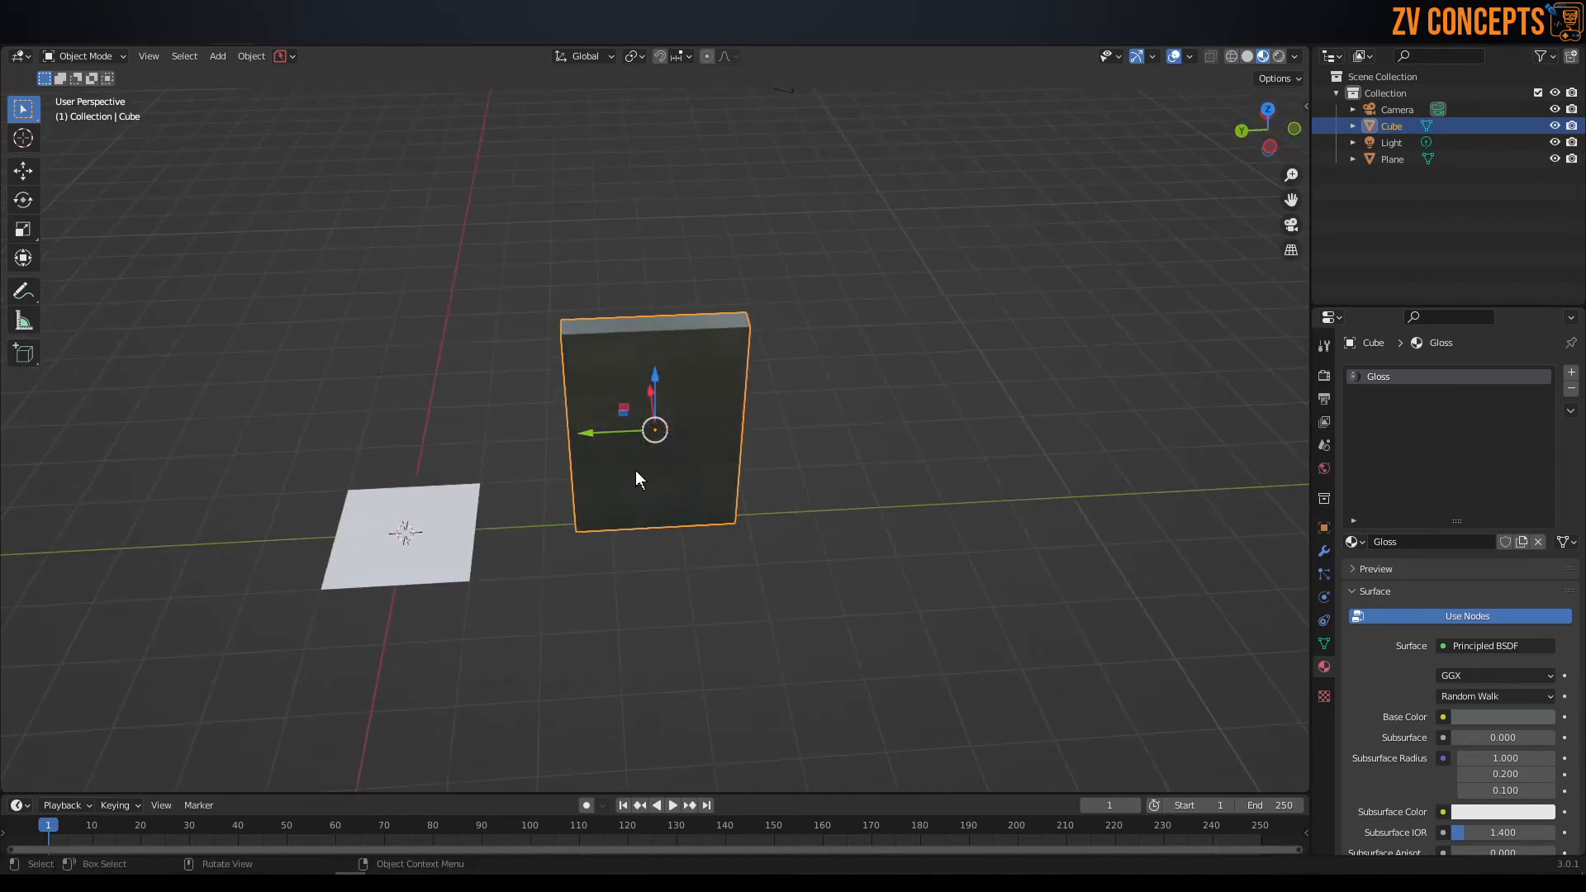
key("z")
left_click(640, 573)
middle_click_drag(638, 570, 666, 384)
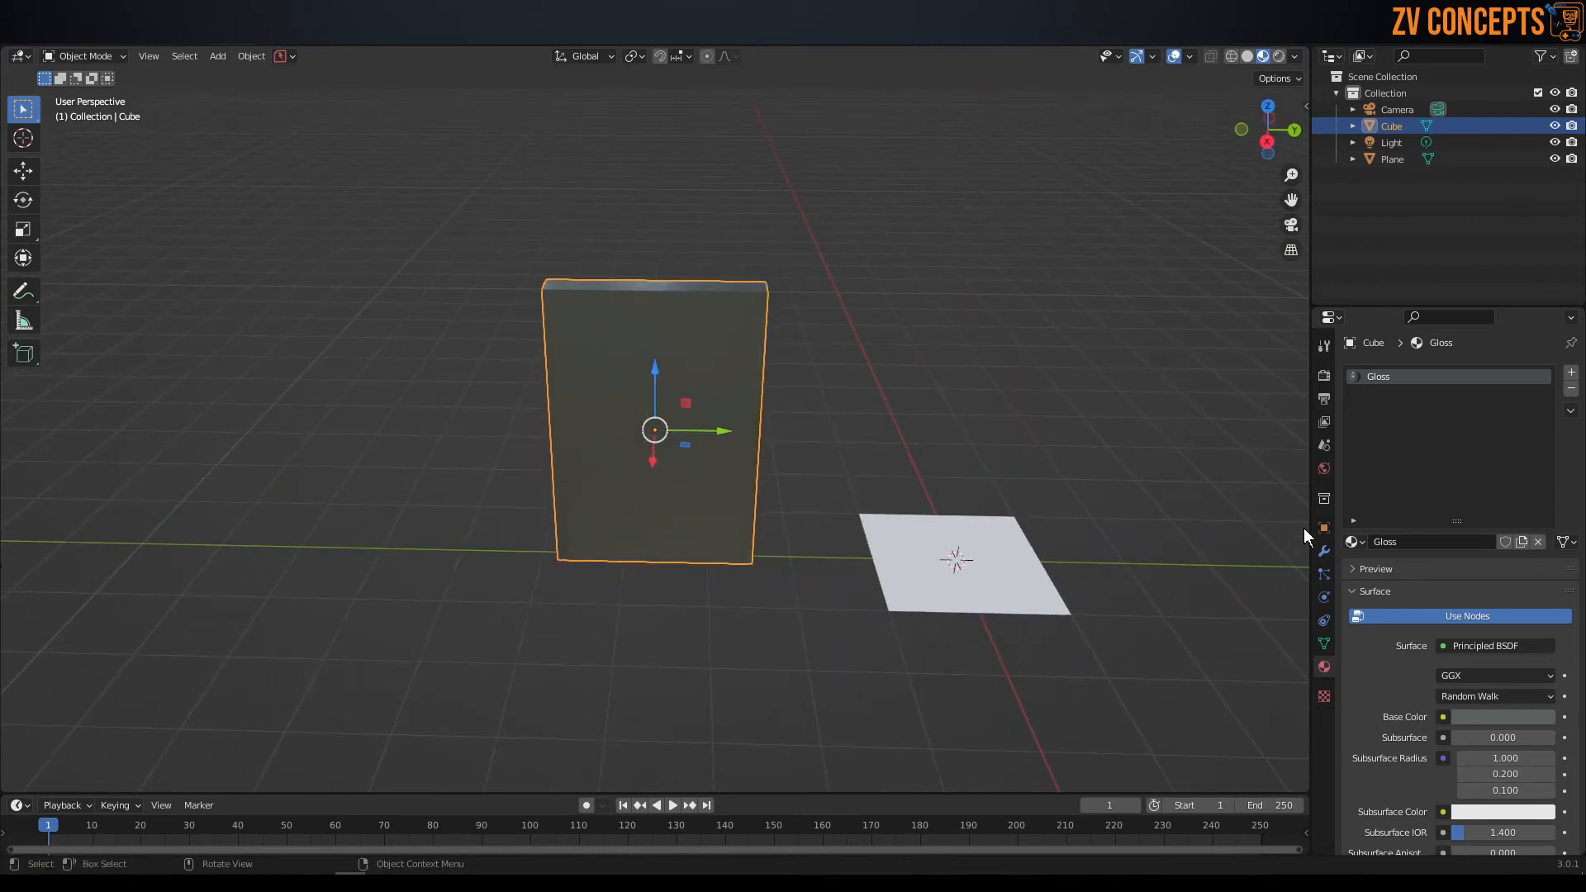
scroll(1381, 513, "down", 6)
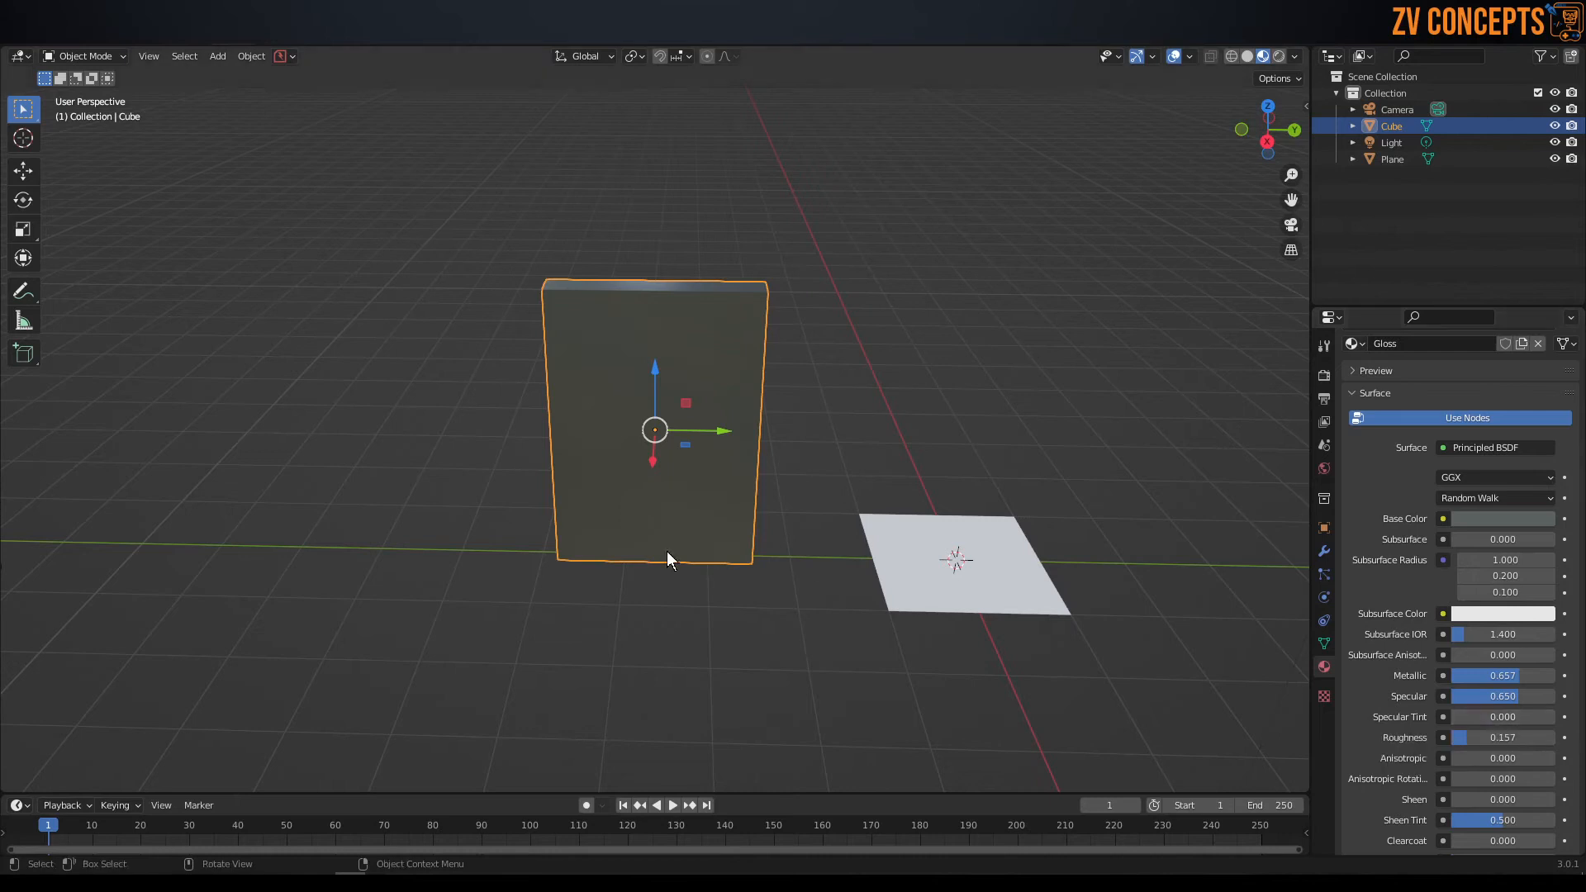
middle_click_drag(638, 522, 716, 353)
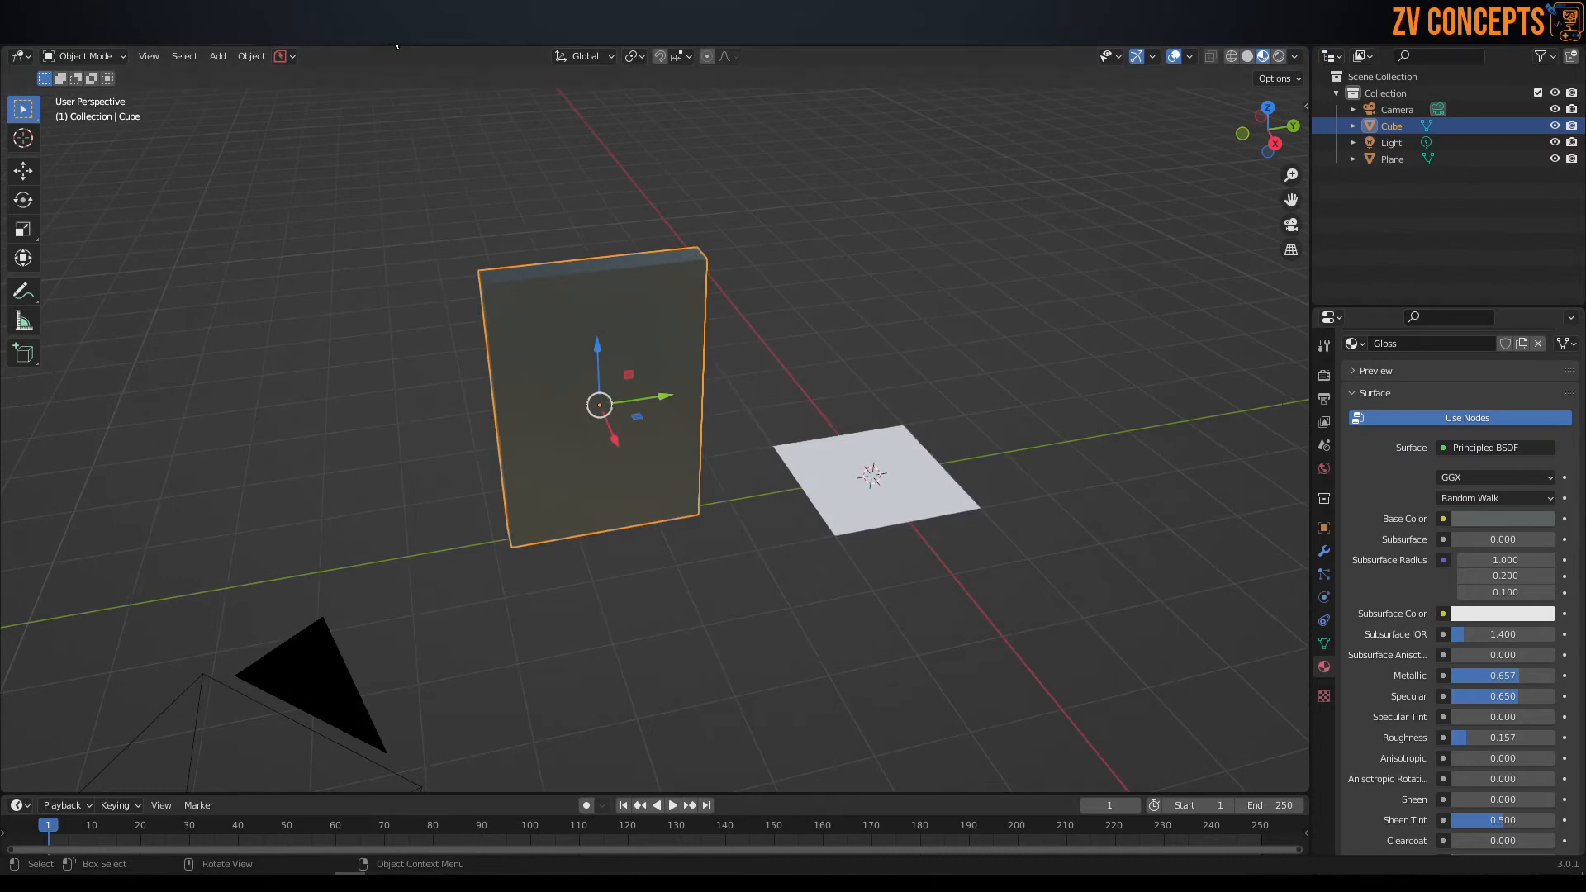
Deselect the panel, switch to the Shading workspace, and select and frame the plane.
left_click(983, 341)
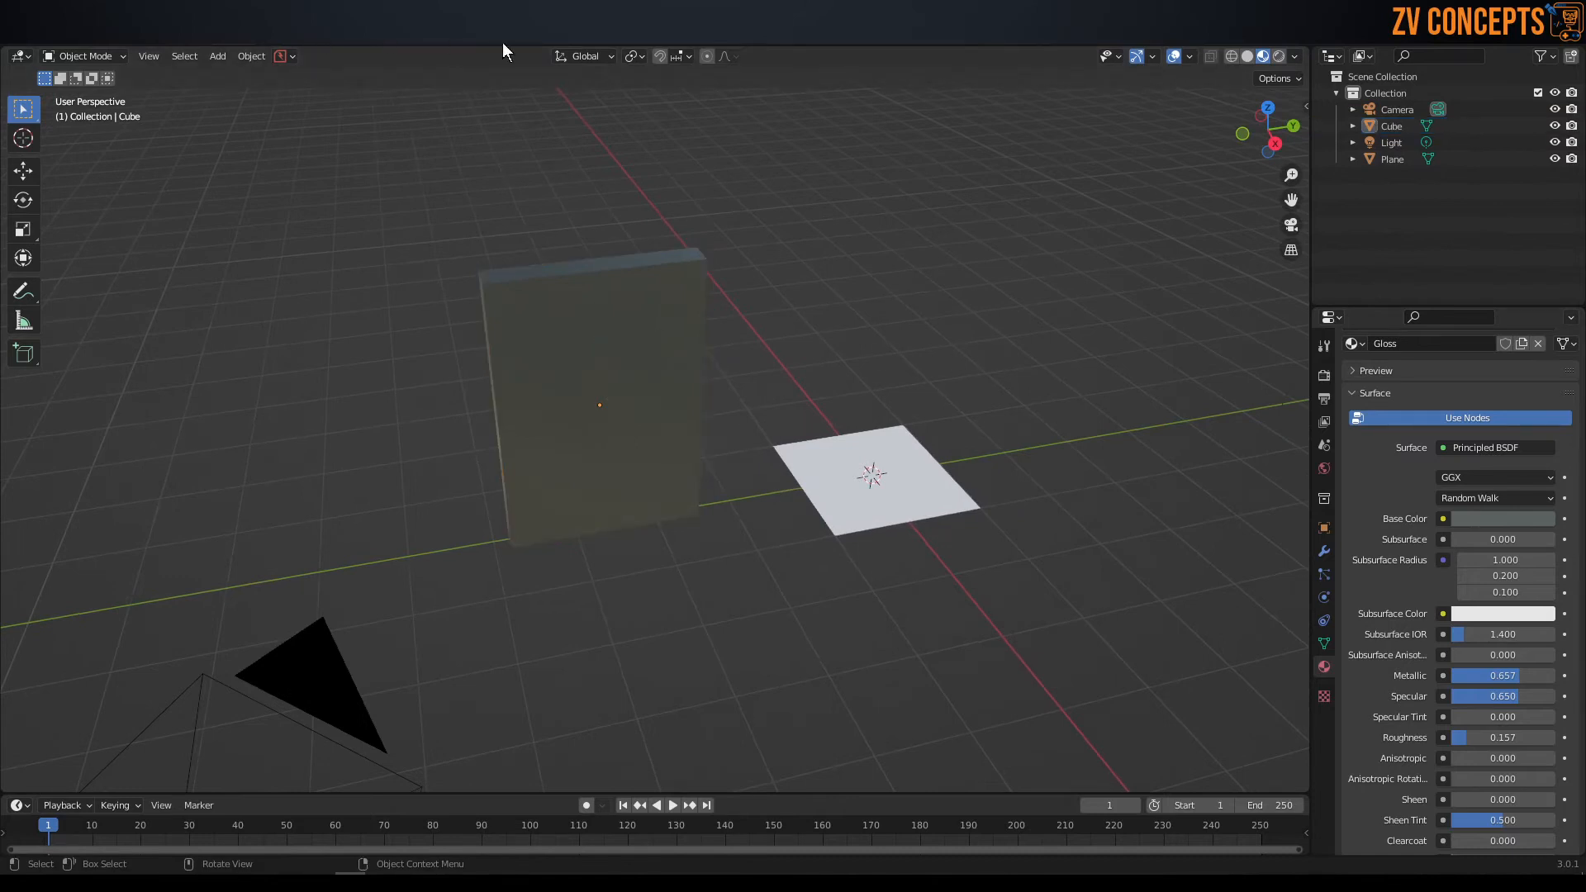
left_click(525, 37)
middle_click_drag(756, 329, 626, 401)
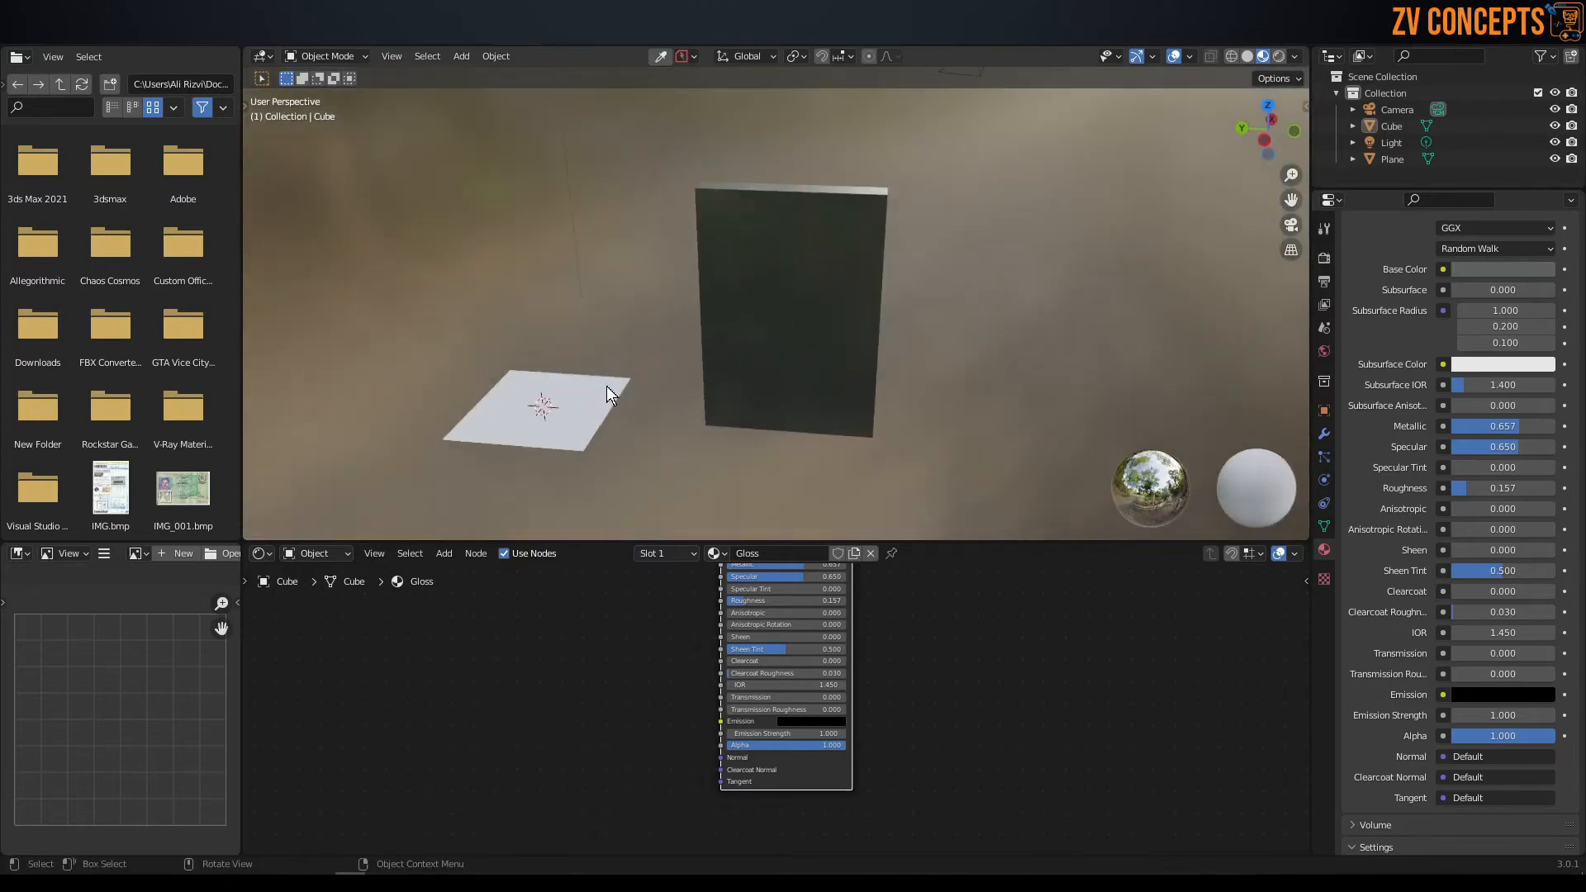
left_click(606, 386)
middle_click_drag(524, 382, 709, 393)
key("KP_Decimal")
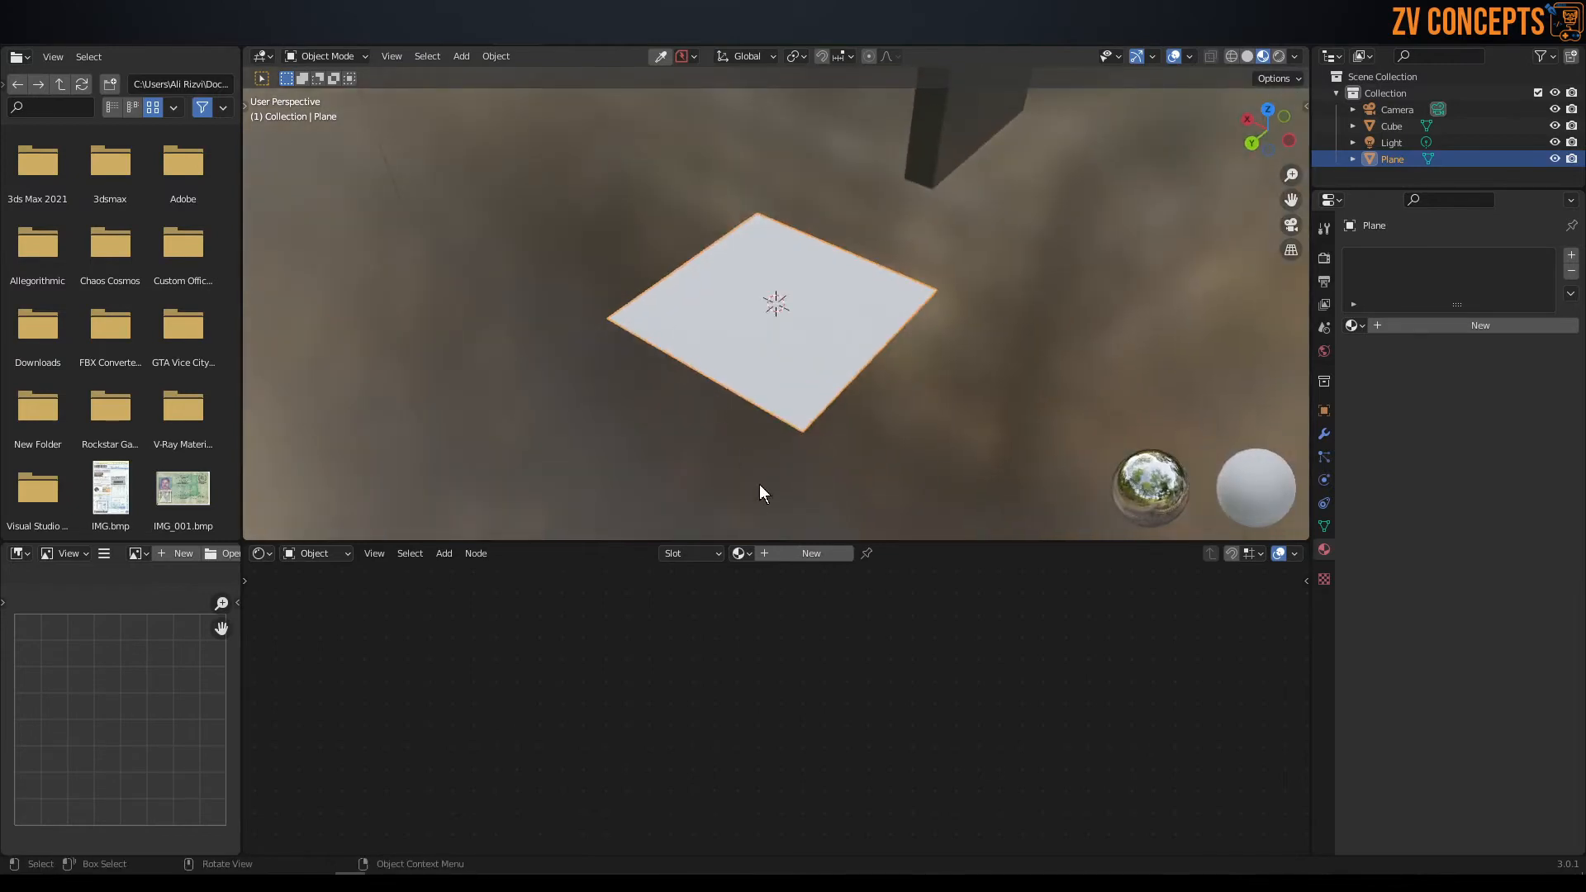
Create a new material on the plane and name it base.
left_click(798, 556)
middle_click_drag(953, 620, 945, 803)
scroll(773, 692, "up", 4)
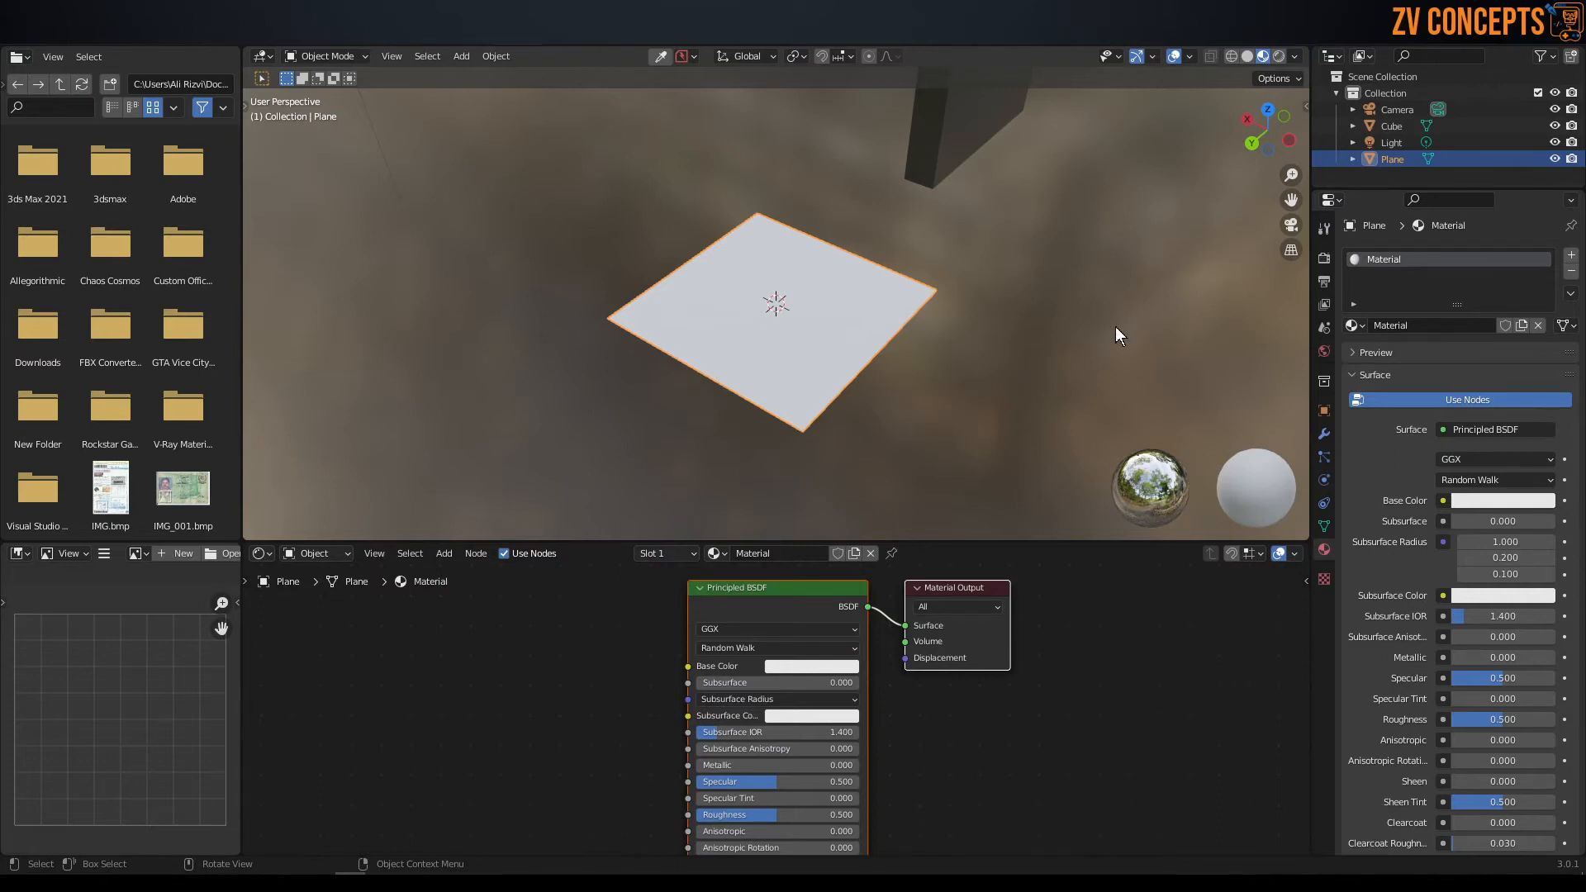
double_click(1421, 328)
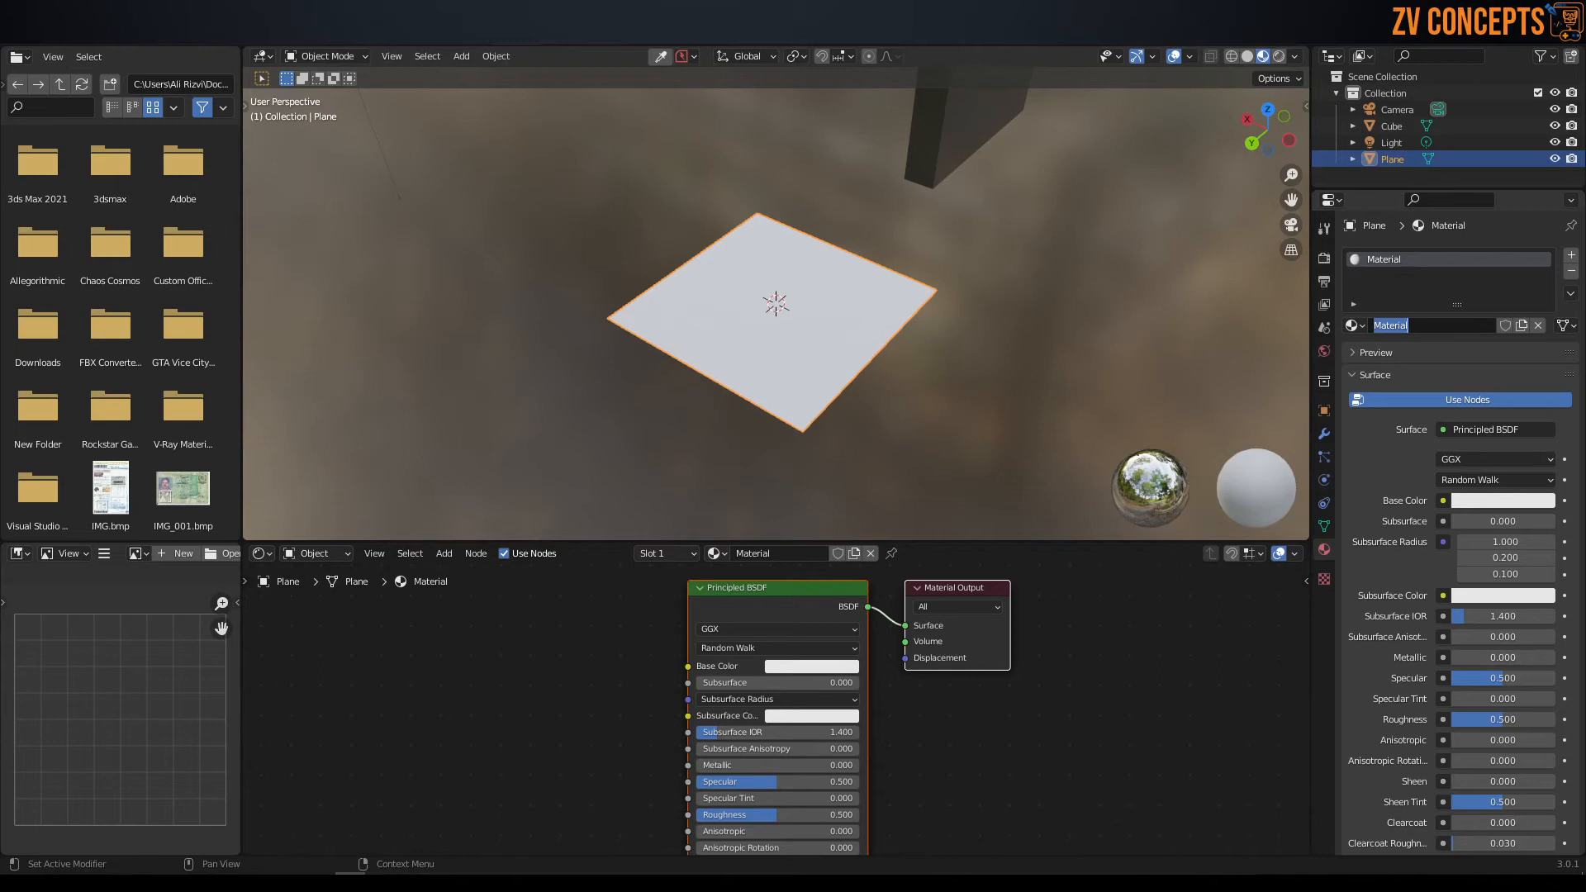
type("base")
key("Return")
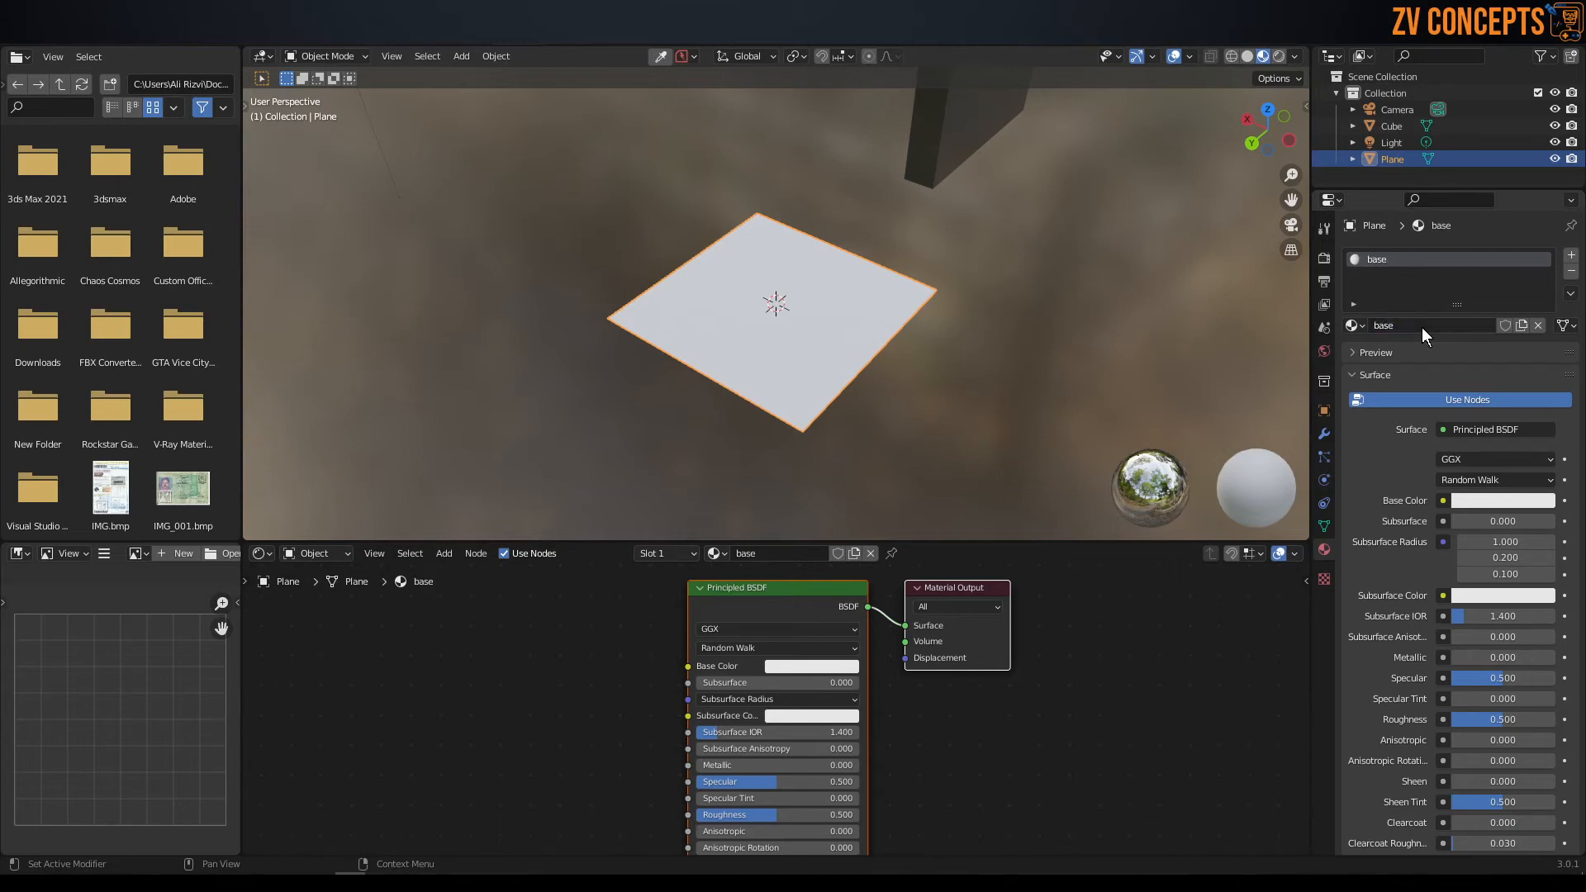
Change the base material's Base Color to a saturated blue.
left_click(1505, 501)
left_click_drag(1484, 318, 1507, 277)
middle_click_drag(1066, 264, 983, 260)
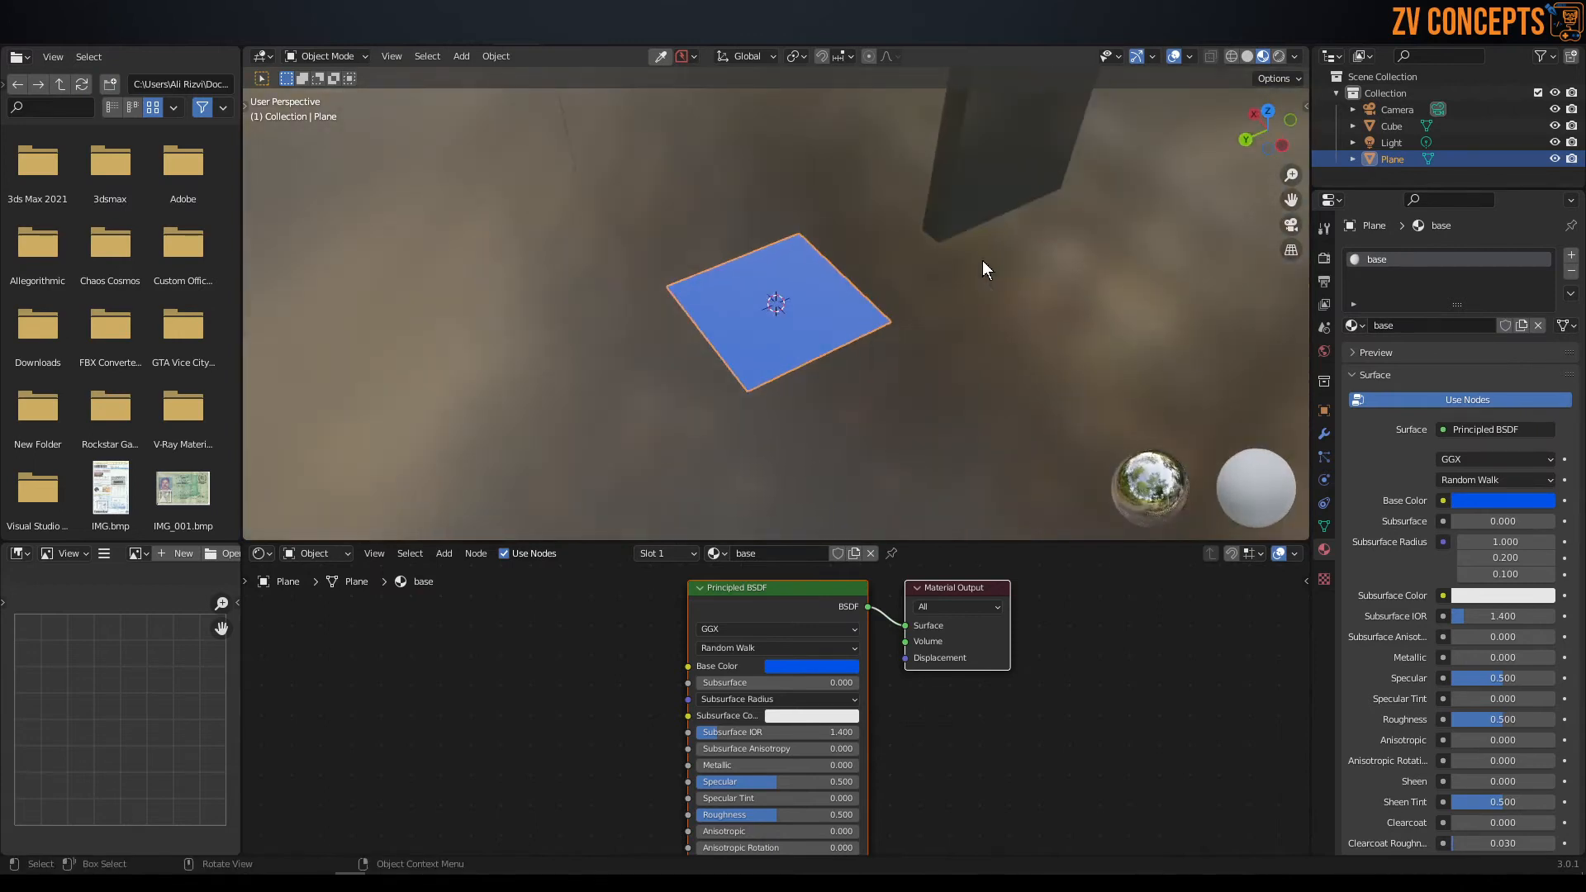
middle_click_drag(853, 246, 875, 250)
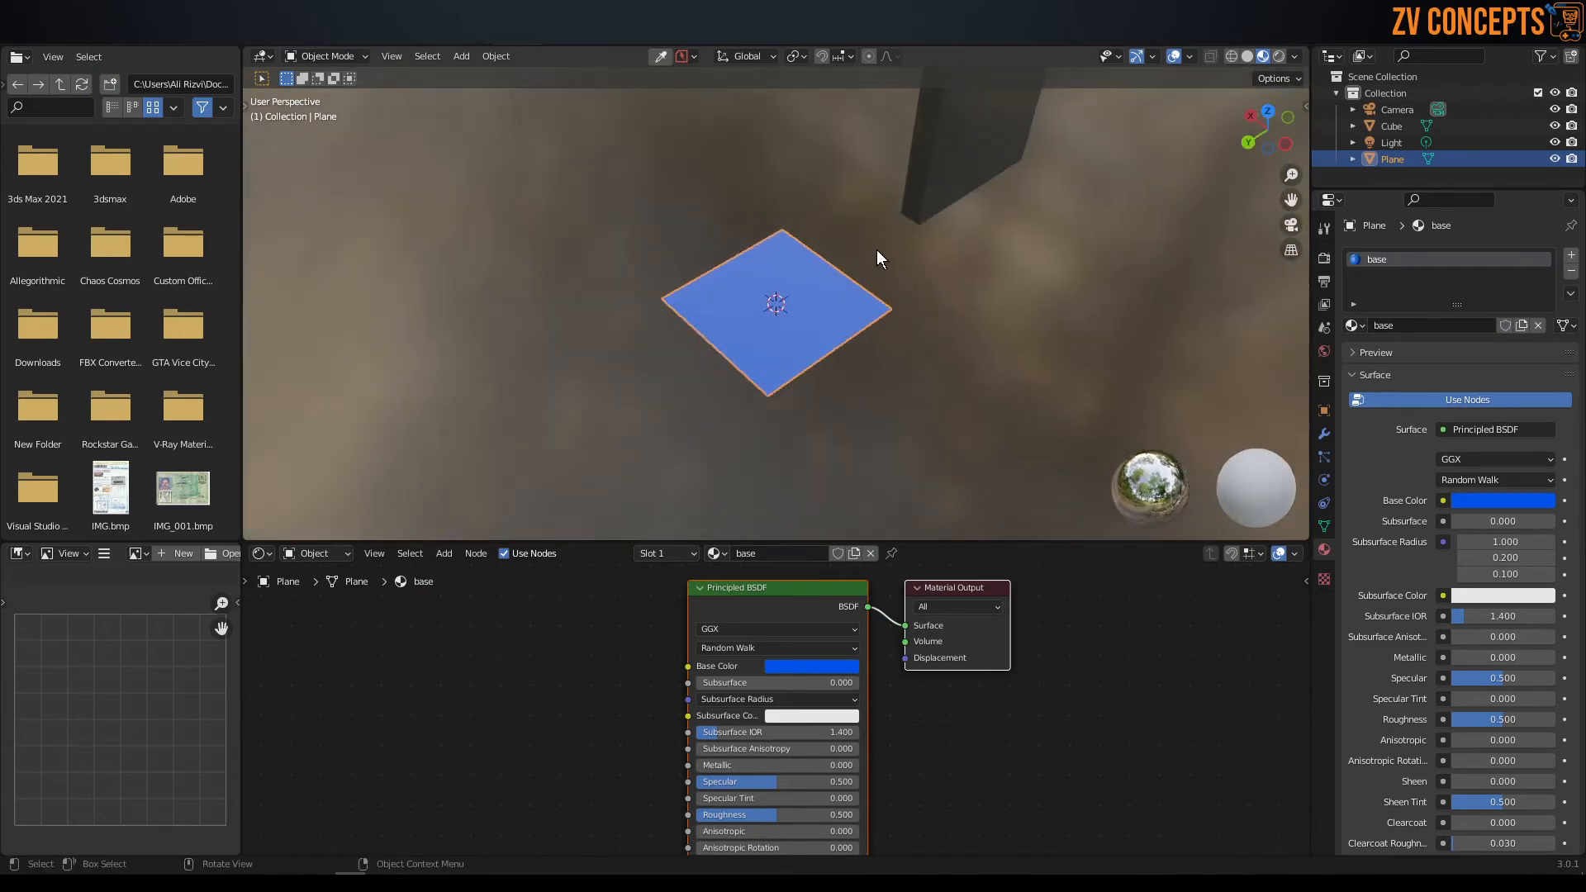
Add a Monkey mesh and move it off the plane, to the side opposite the upright panel.
key("shift+a")
mouse_move(882, 245)
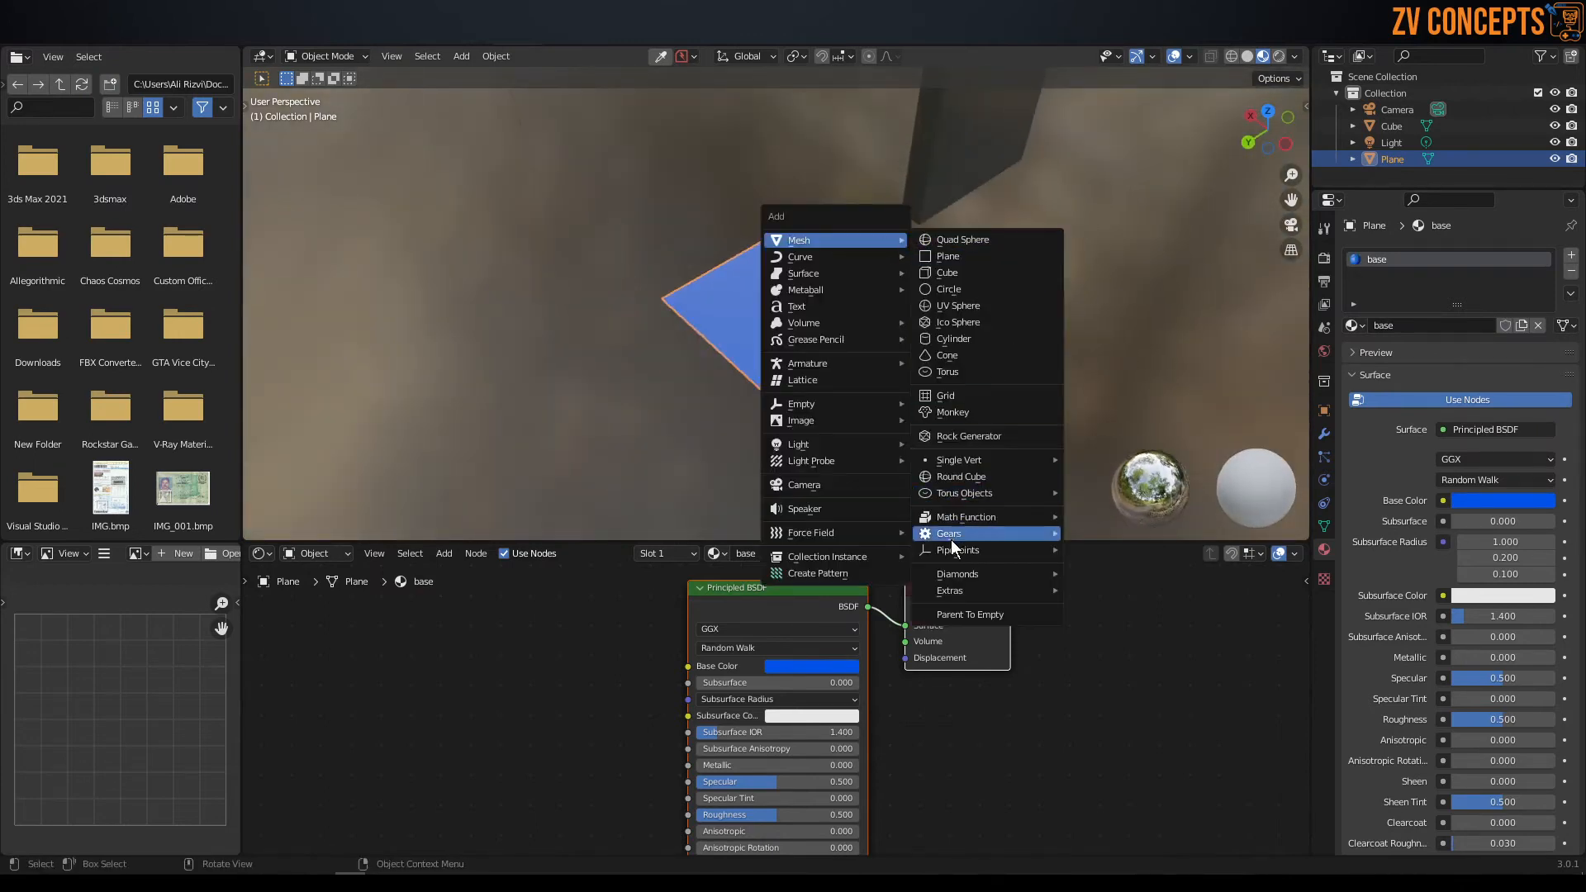
left_click(952, 412)
middle_click_drag(978, 418, 884, 340)
key("g")
left_click(782, 318)
mouse_move(673, 317)
middle_mouse_down()
mouse_move(653, 314)
mouse_move(692, 325)
middle_mouse_up()
left_click(641, 287)
left_click(580, 251)
Create a new material on the monkey and set its Base Color to orange.
left_click(1449, 328)
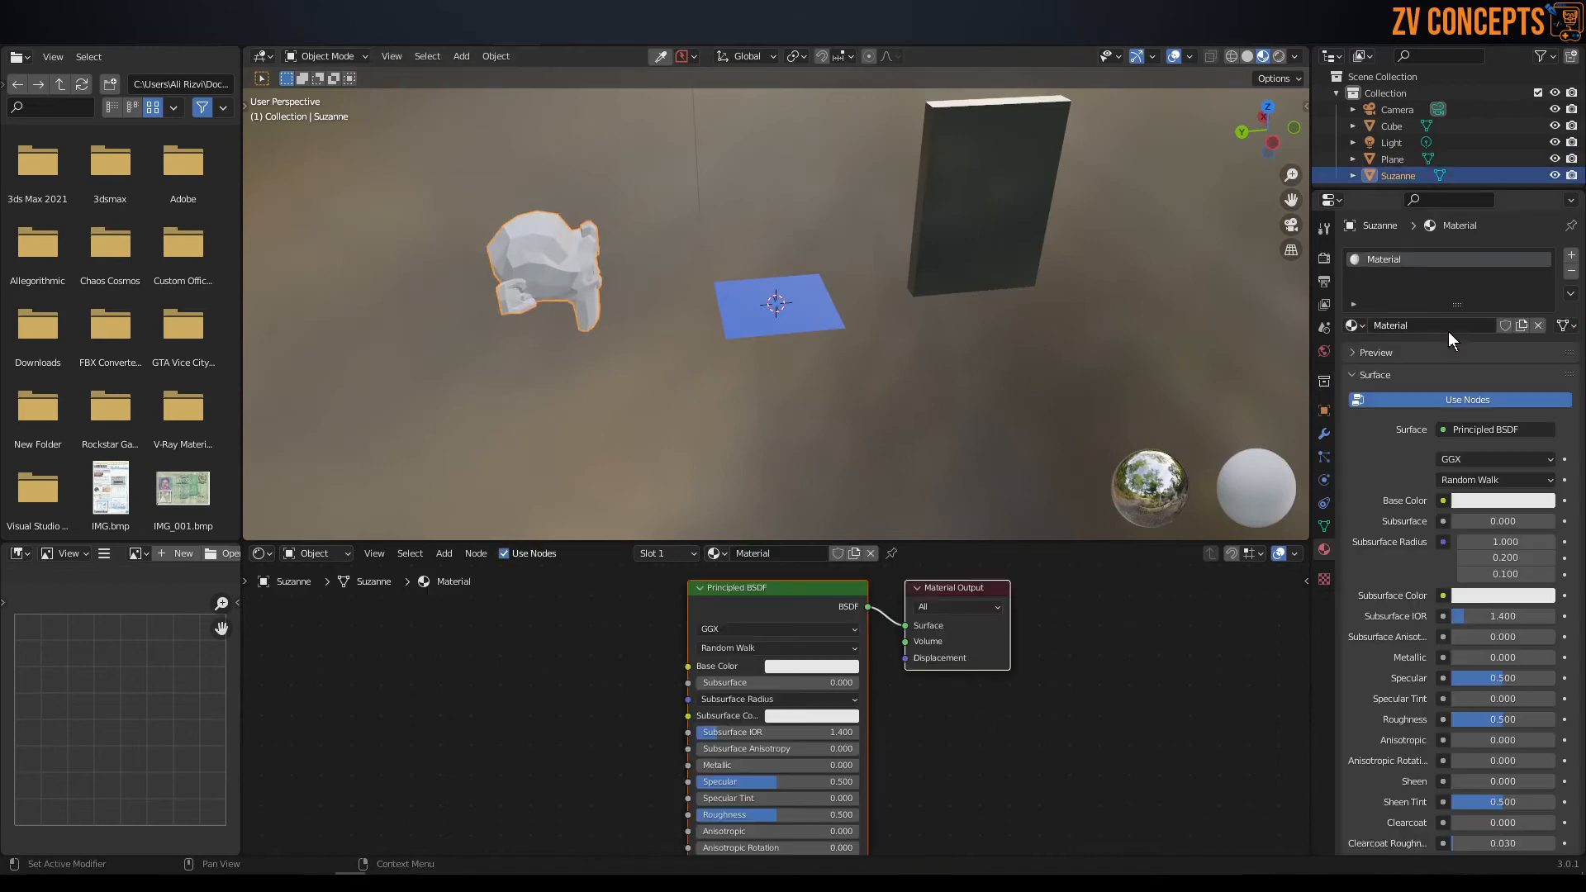
left_click(1497, 501)
left_click_drag(1469, 324, 1453, 366)
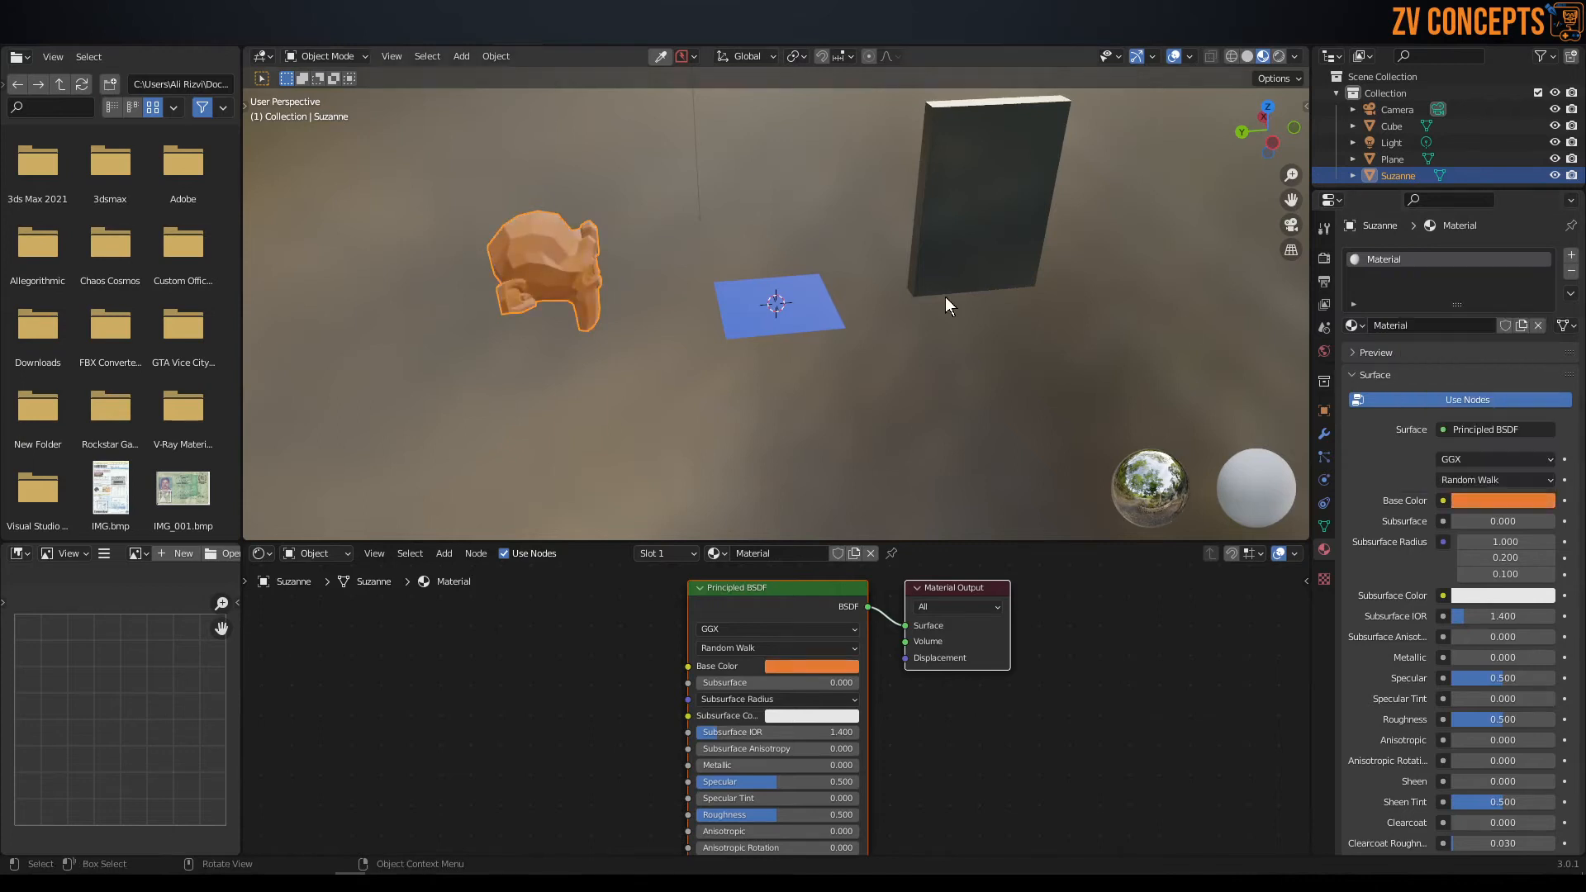
Add a level 2 subdivision to the monkey and shade it smooth.
middle_click_drag(666, 350, 679, 330)
key("ctrl")
key("ctrl+2")
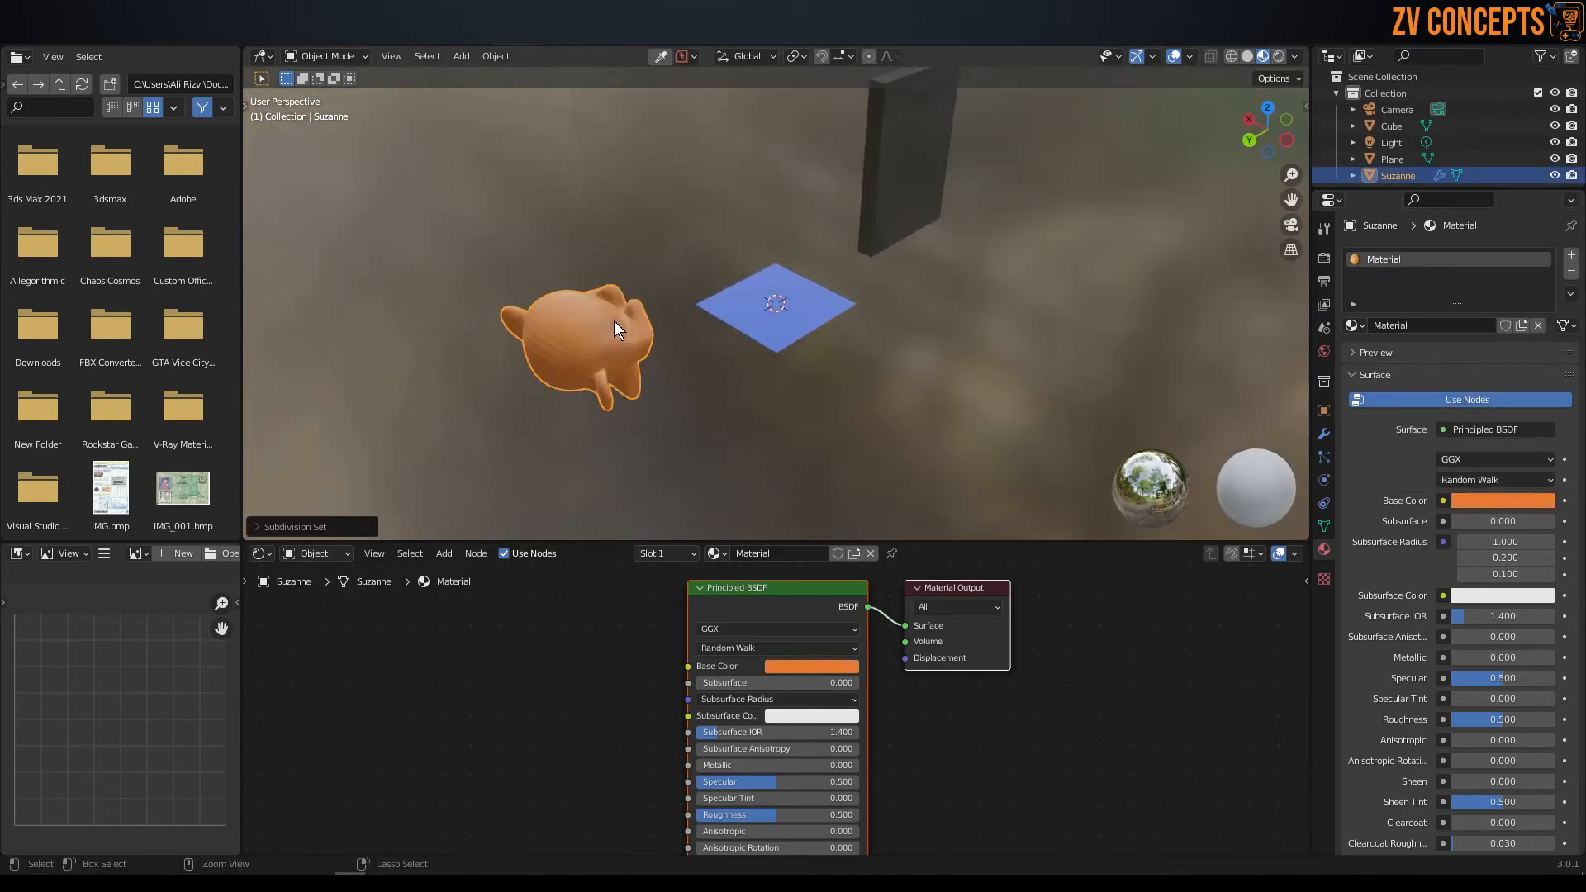
middle_click_drag(608, 326, 560, 247)
right_click(560, 247)
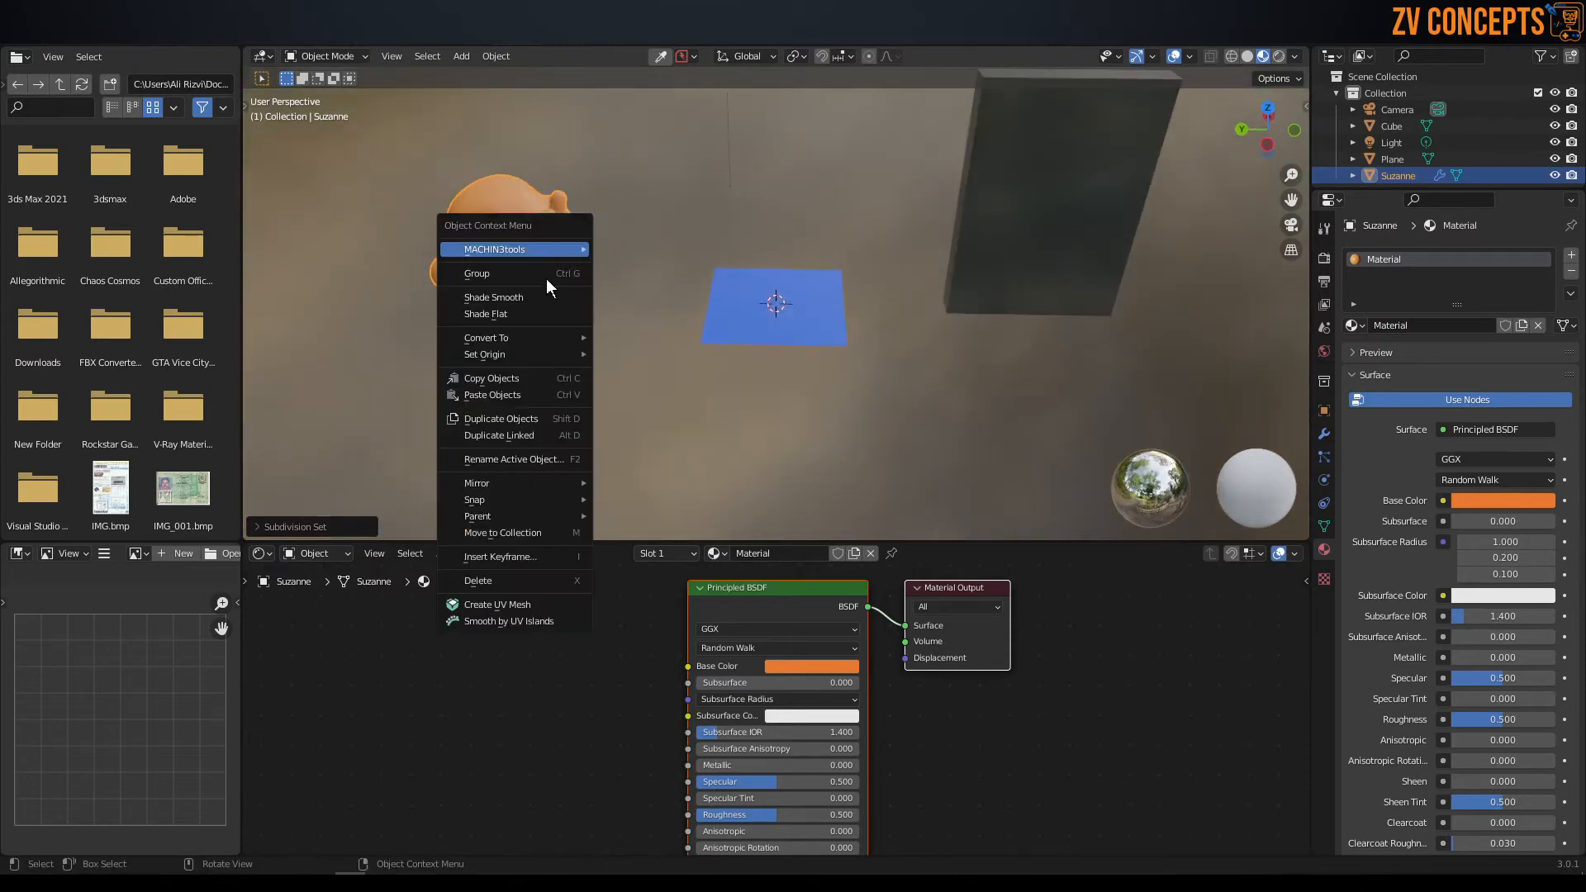
left_click(514, 299)
Rotate the monkey about the Z axis so that its face turns toward the front.
key("r")
key("y")
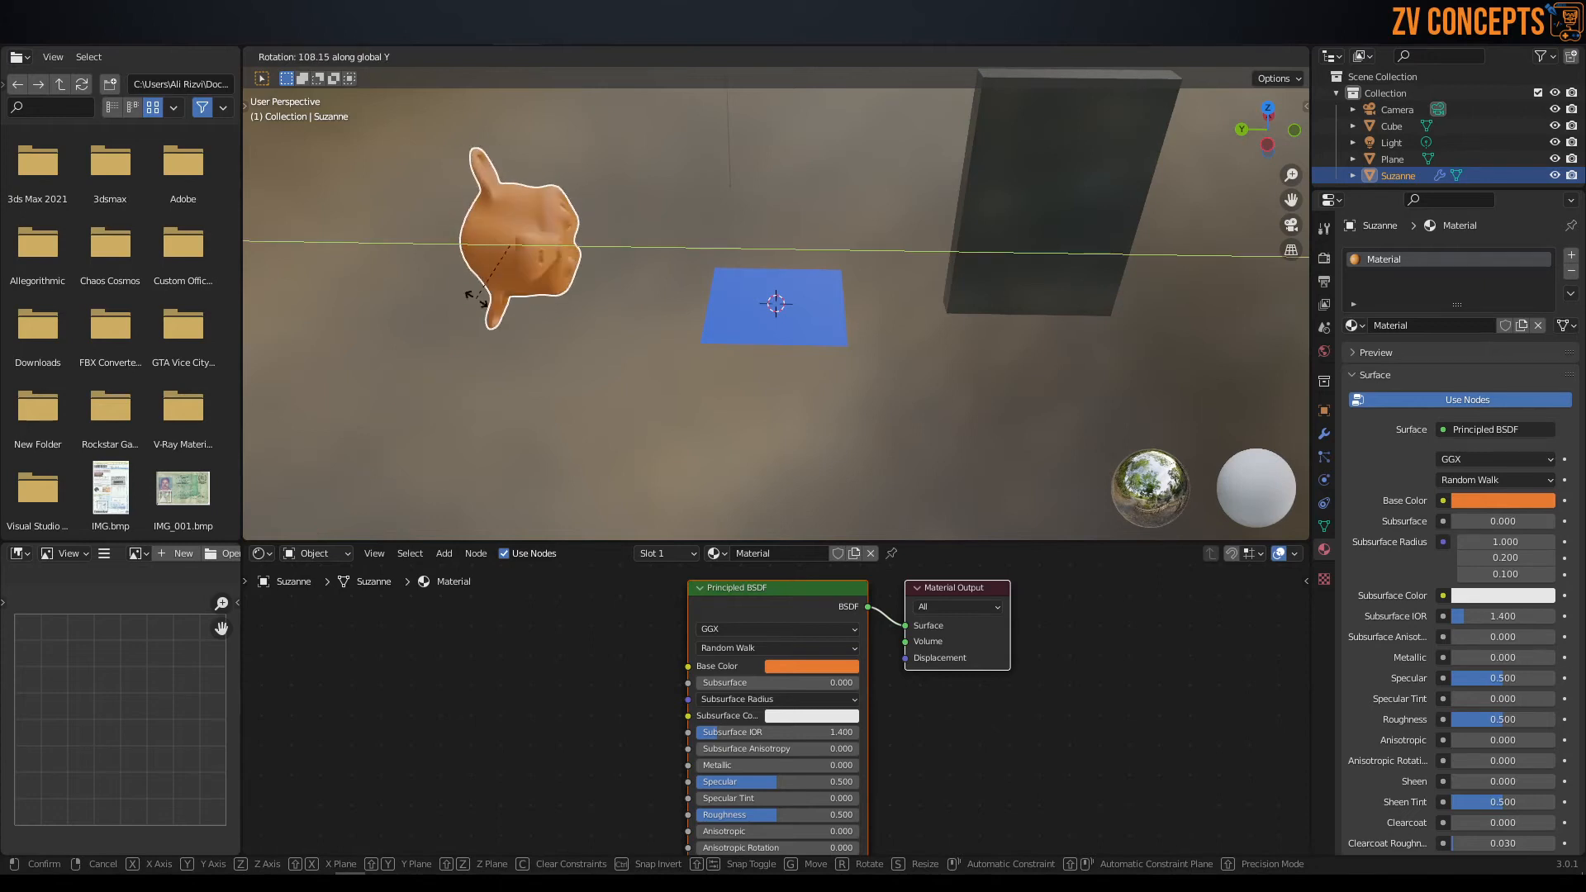
key("z")
left_click(485, 379)
middle_click_drag(488, 377, 546, 312)
scroll(571, 321, "down", 2)
middle_click_drag(582, 312, 756, 342, "shift")
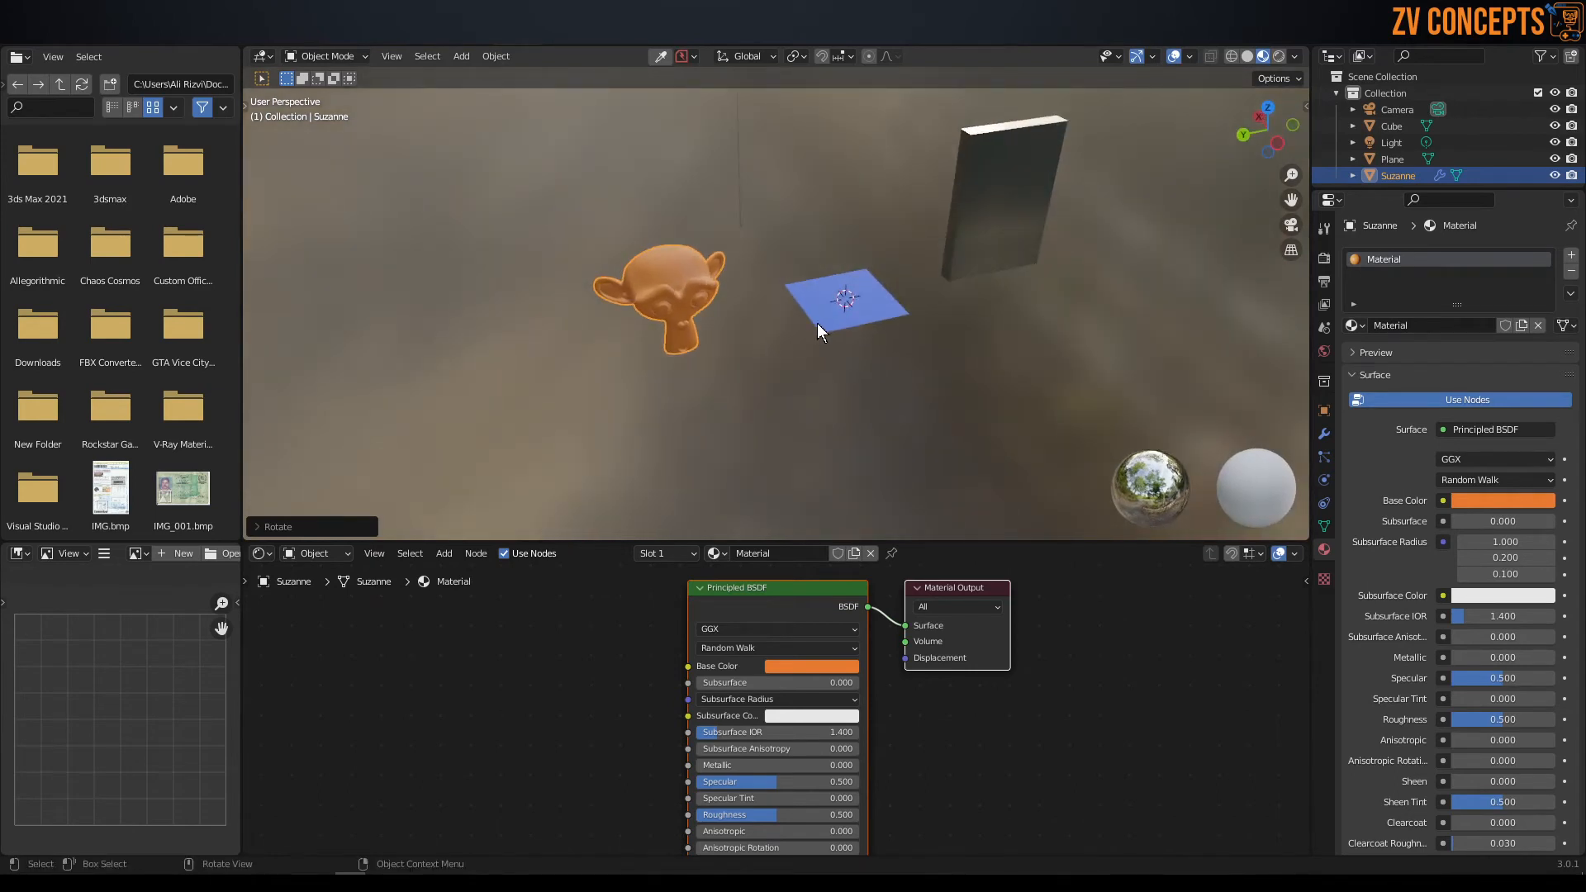
Select the upright panel and the monkey in turn to compare their material settings.
left_click(998, 238)
left_click(685, 307)
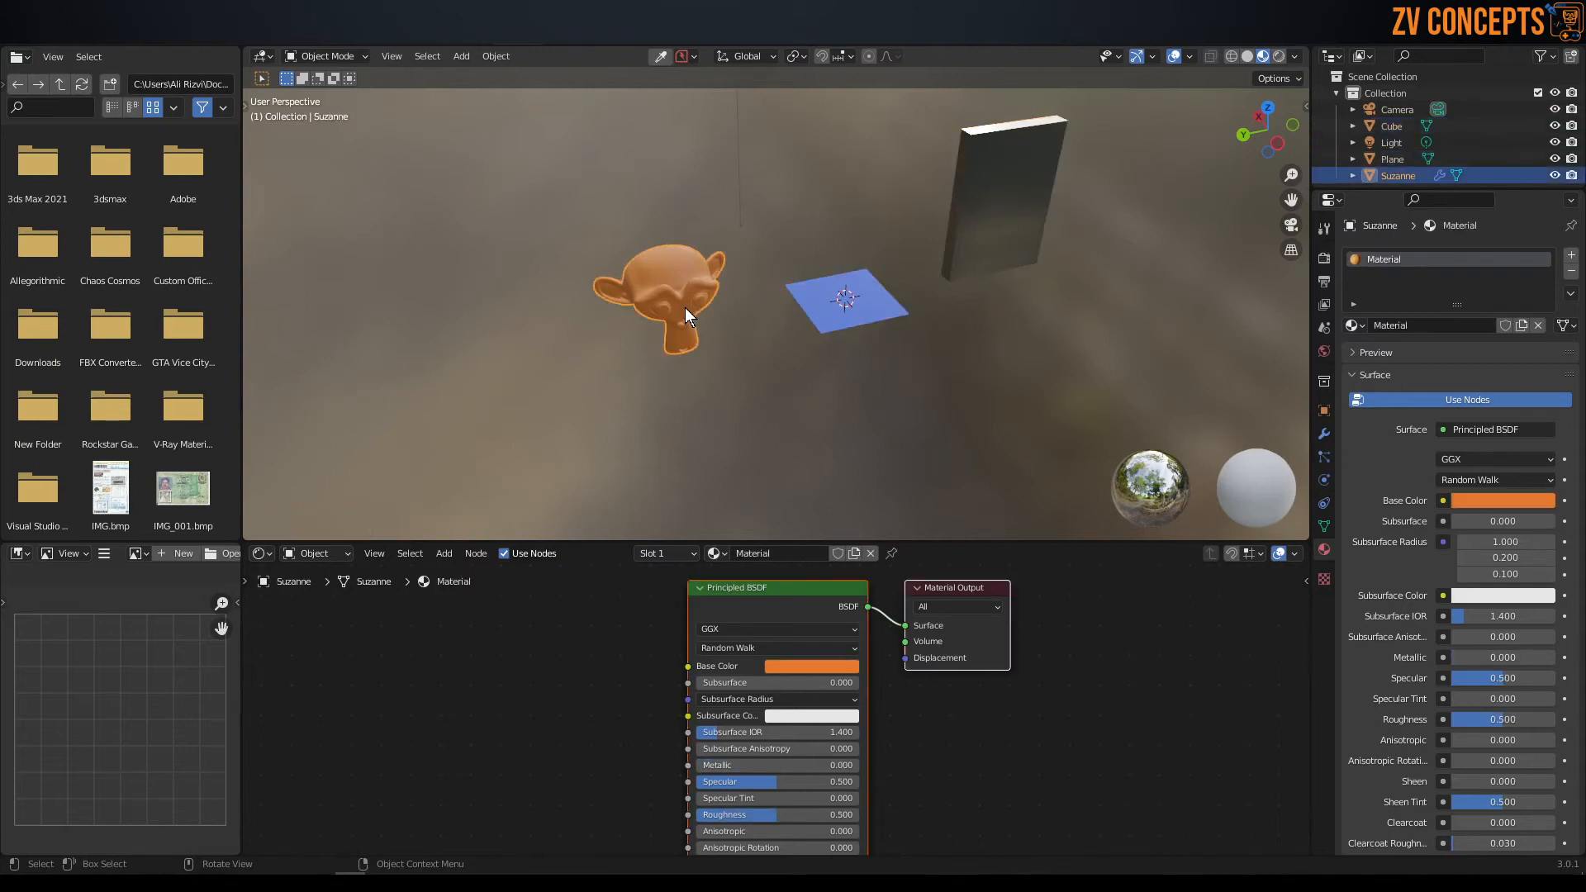
middle_click_drag(786, 286, 903, 285)
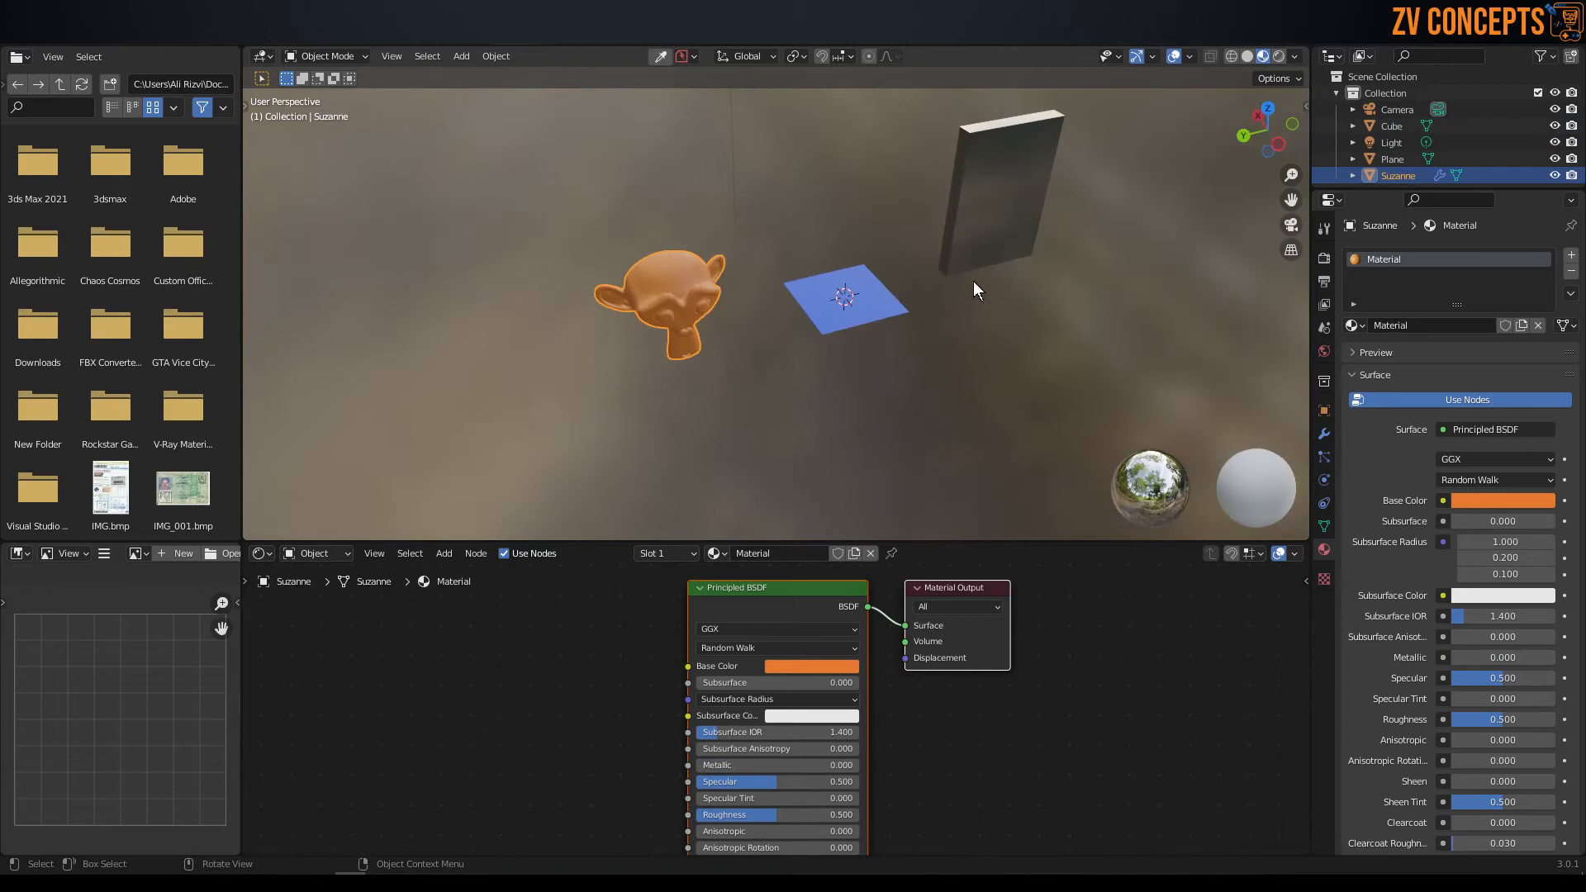
left_click(990, 192)
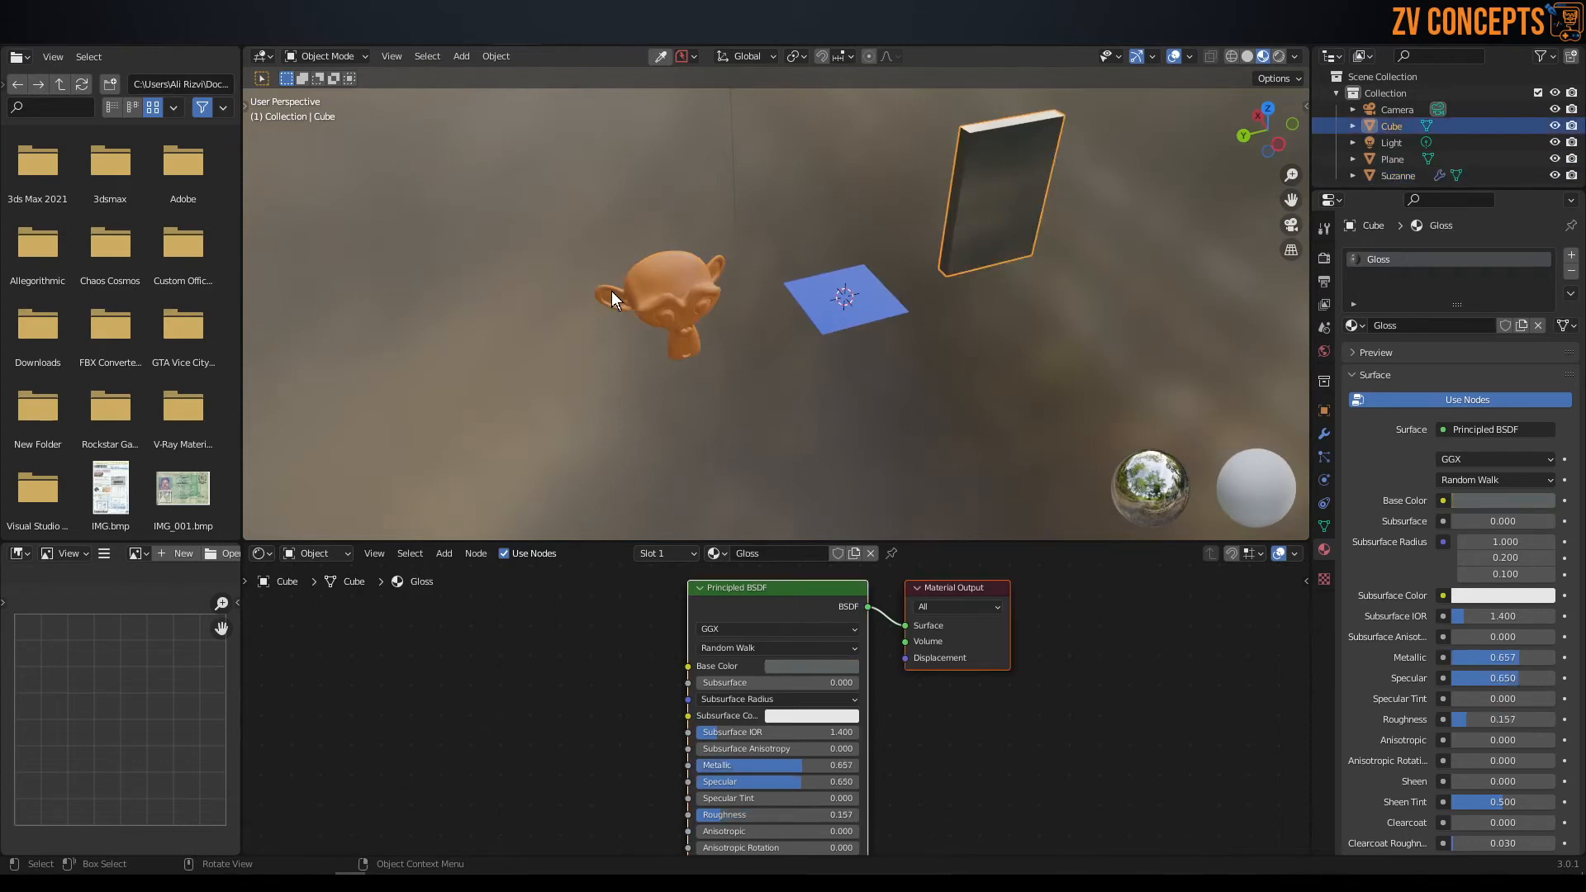
left_click(1051, 301)
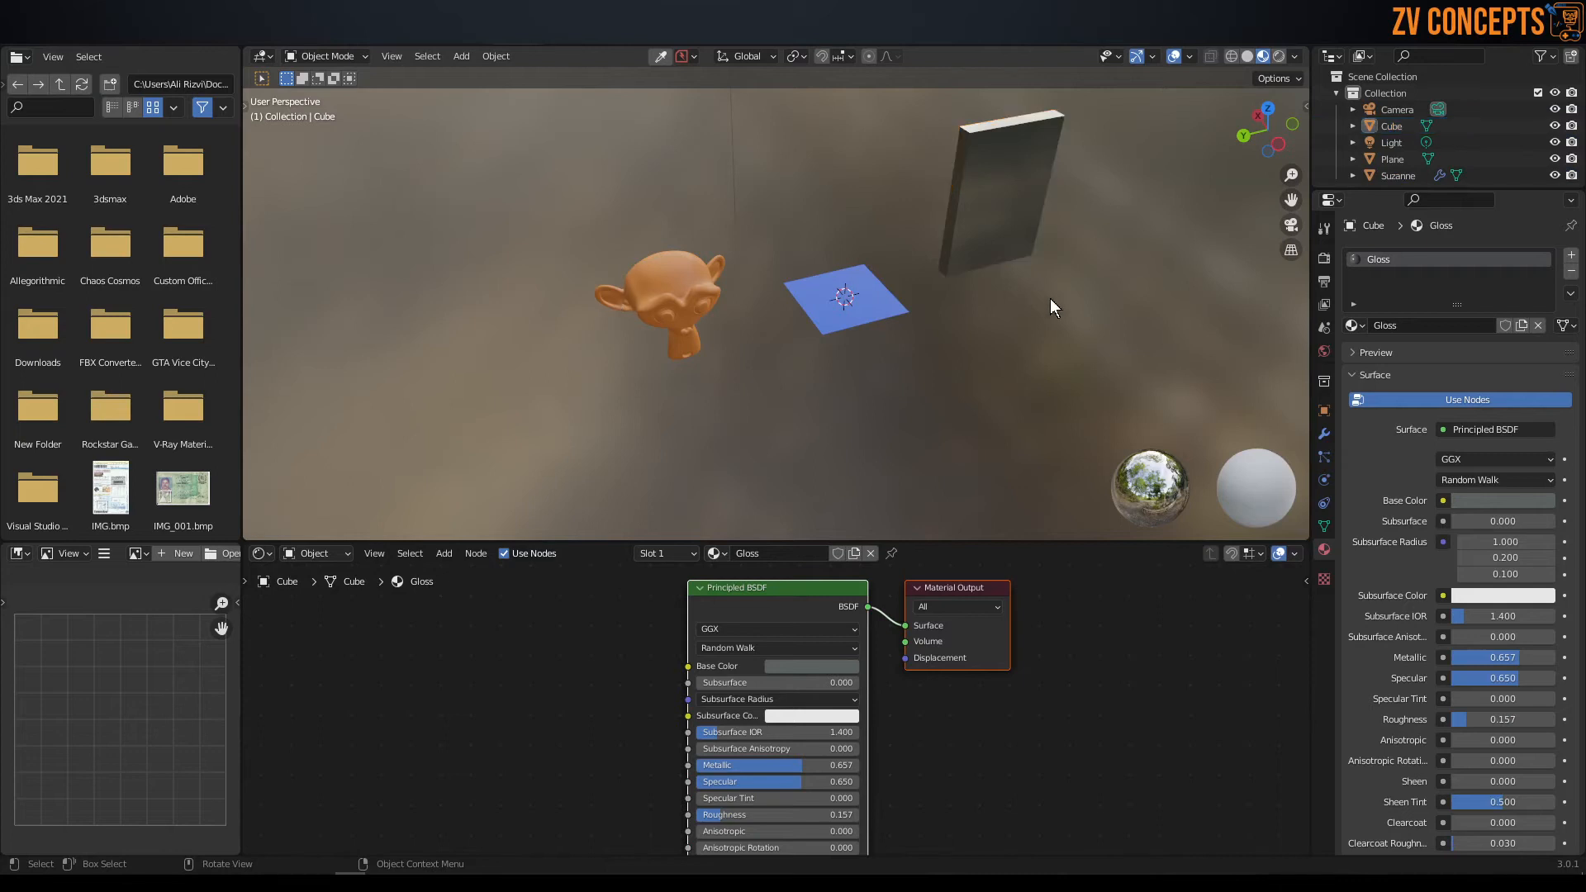
Apply the upright panel's Gloss material to the plane and the monkey directly in the viewport.
left_click(1026, 168)
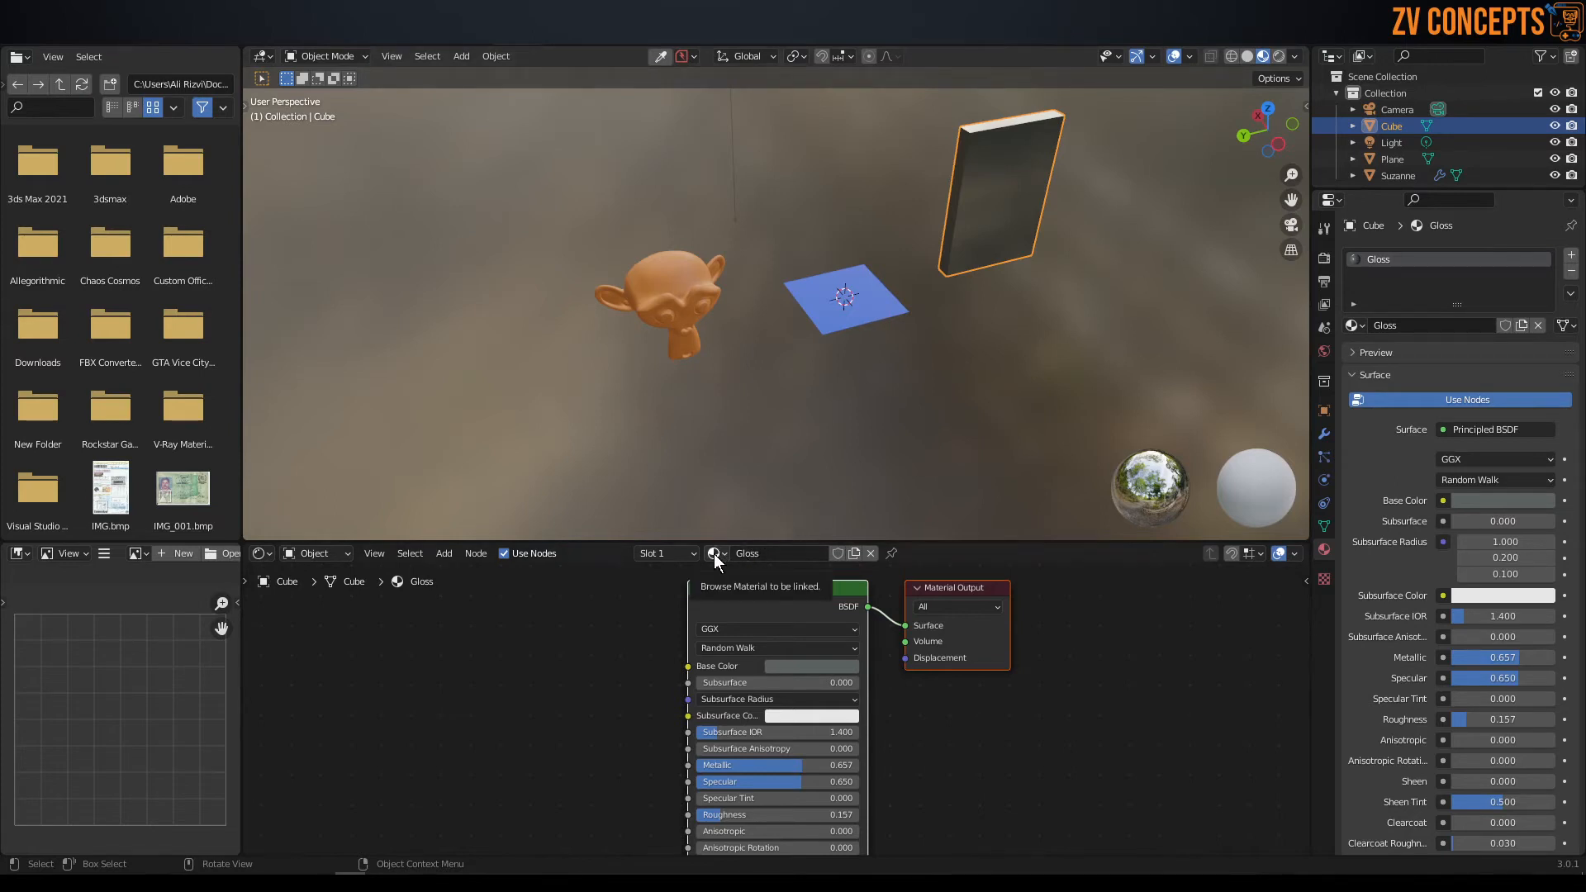
left_click_drag(714, 556, 775, 430)
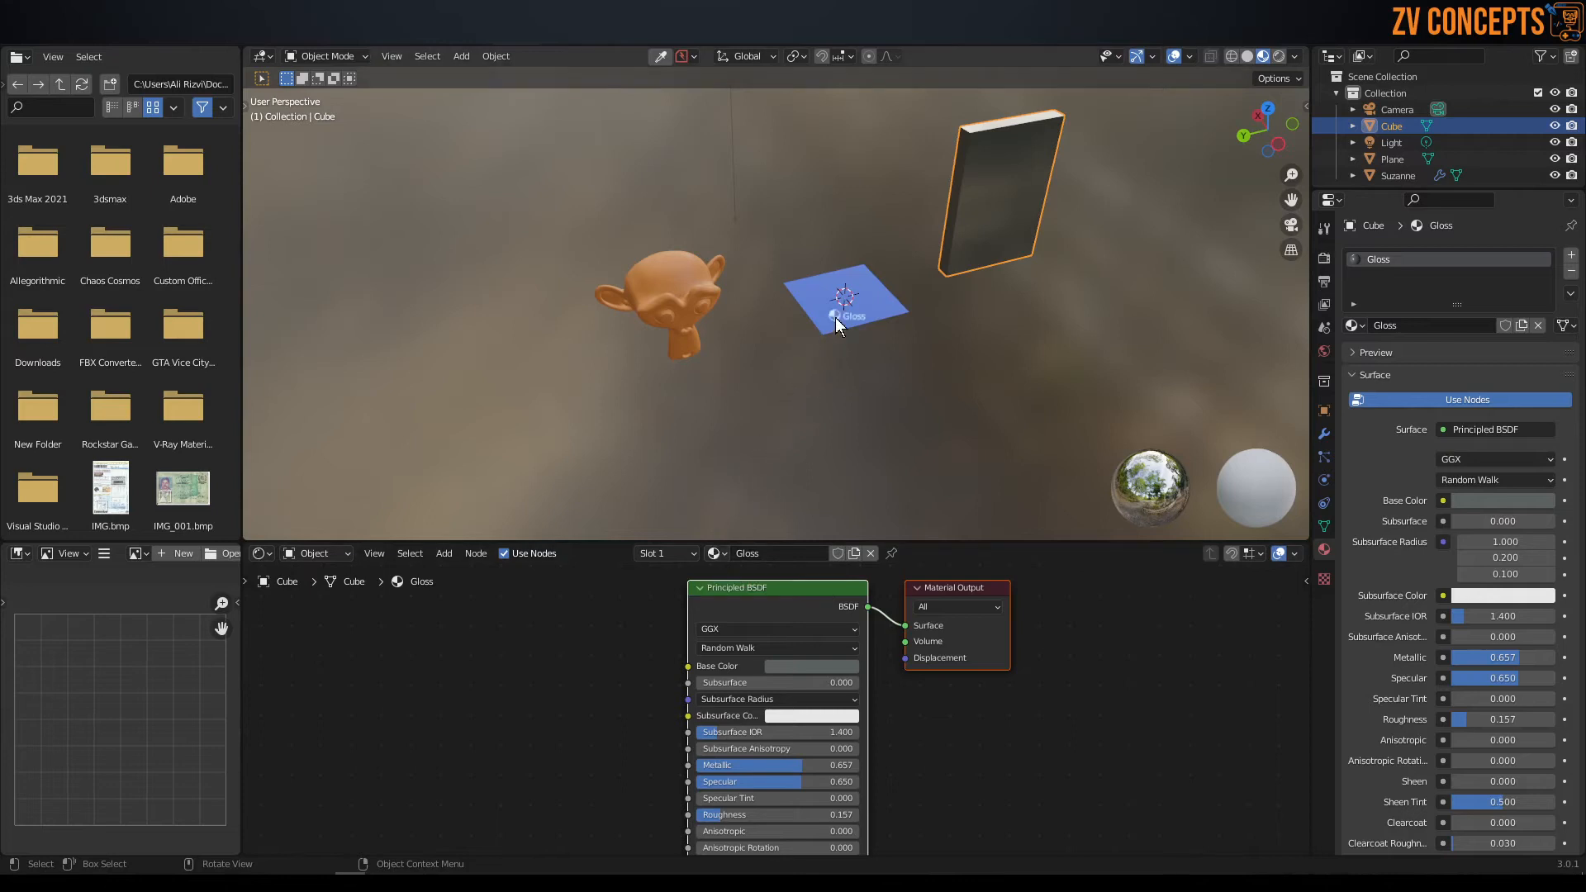
left_click_drag(838, 314, 837, 314)
left_click_drag(710, 561, 701, 425)
left_click_drag(674, 290, 674, 290)
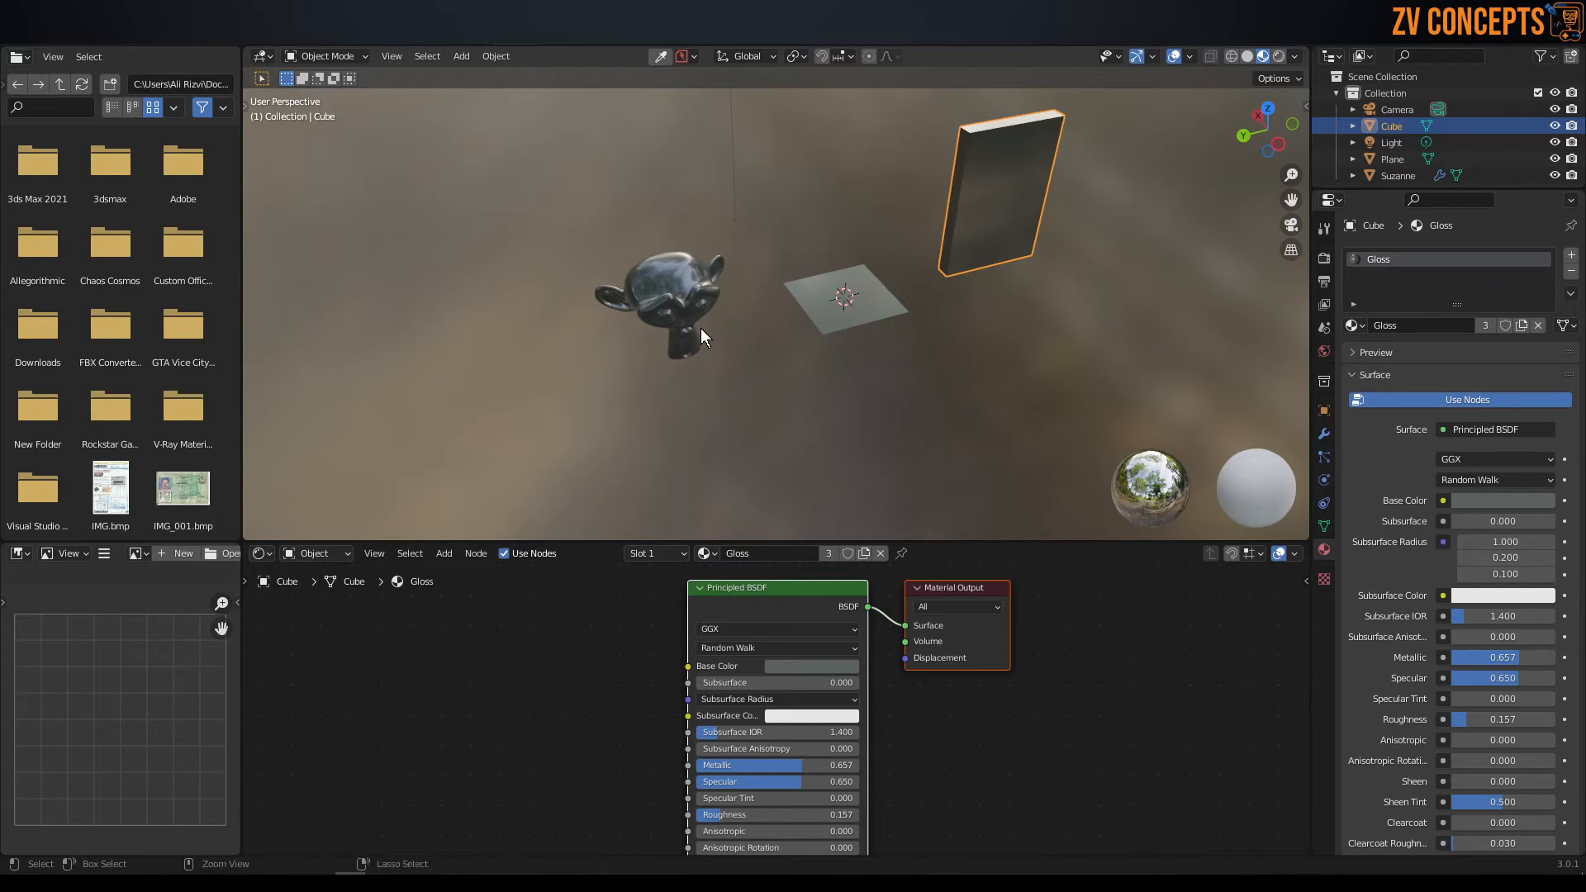
Undo the Gloss assignments on the monkey and the plane.
key("ctrl+z")
key("ctrl+z")
scroll(874, 236, "up", 2)
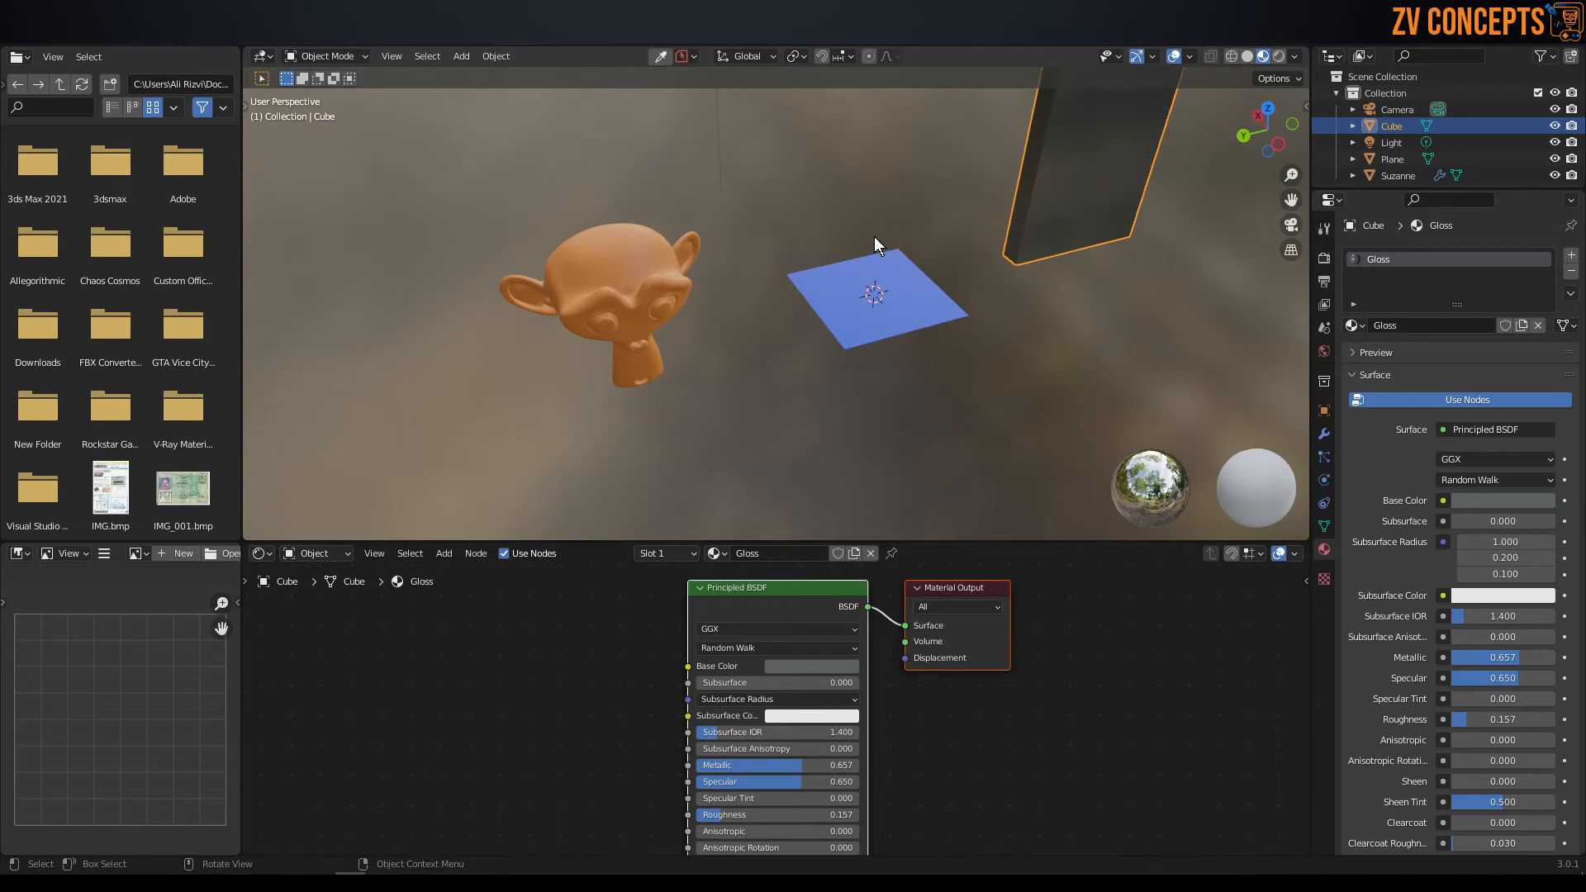
Assign the existing Gloss material to the plane in place of base.
left_click(811, 289)
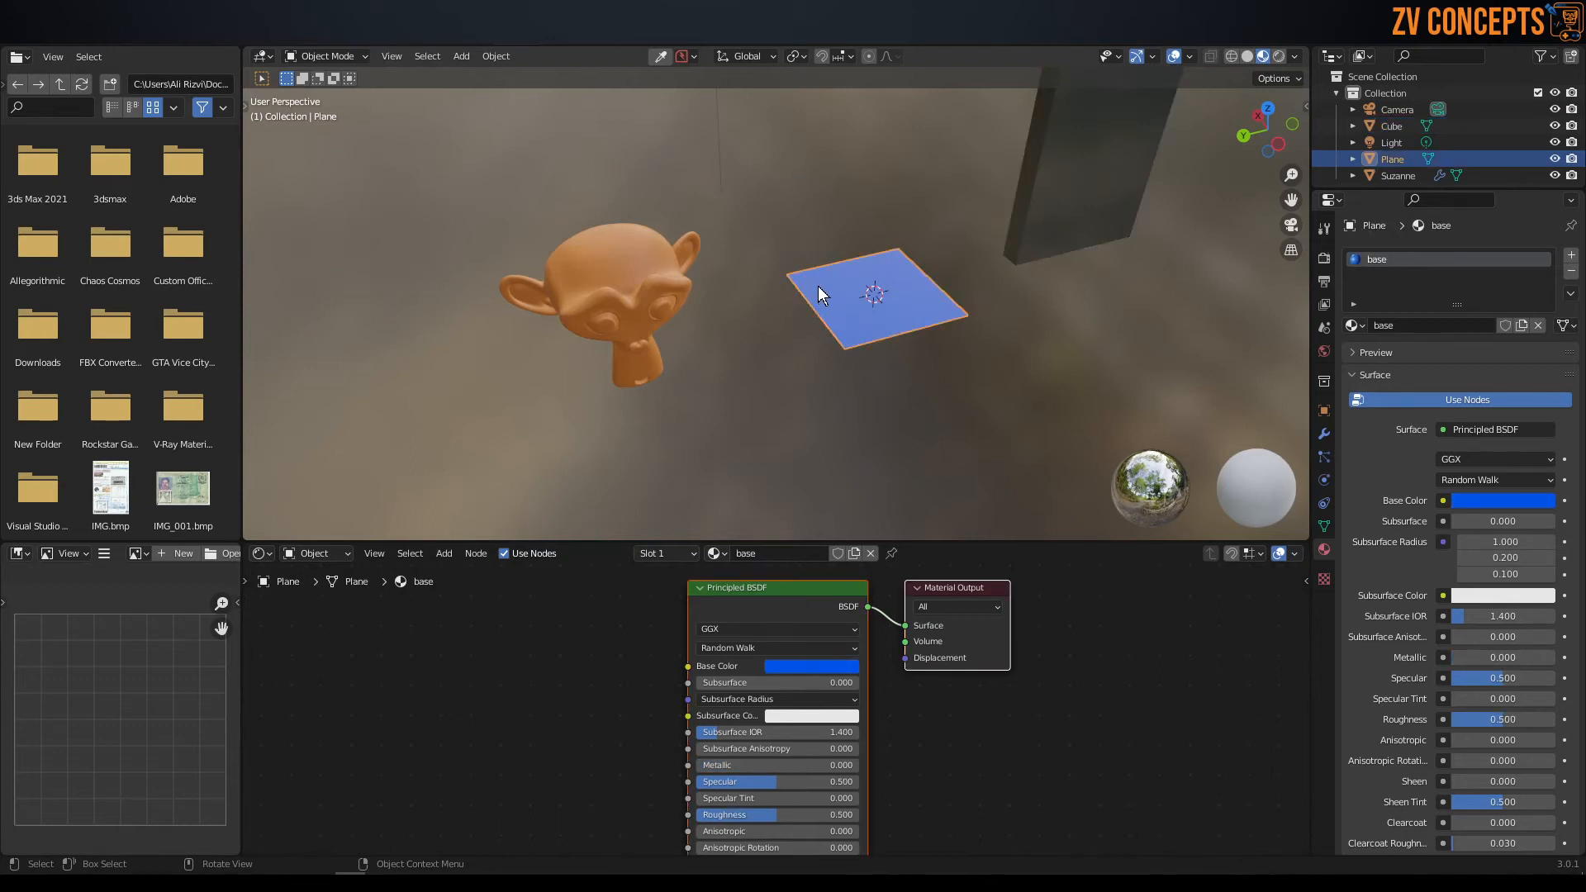
left_click(1355, 325)
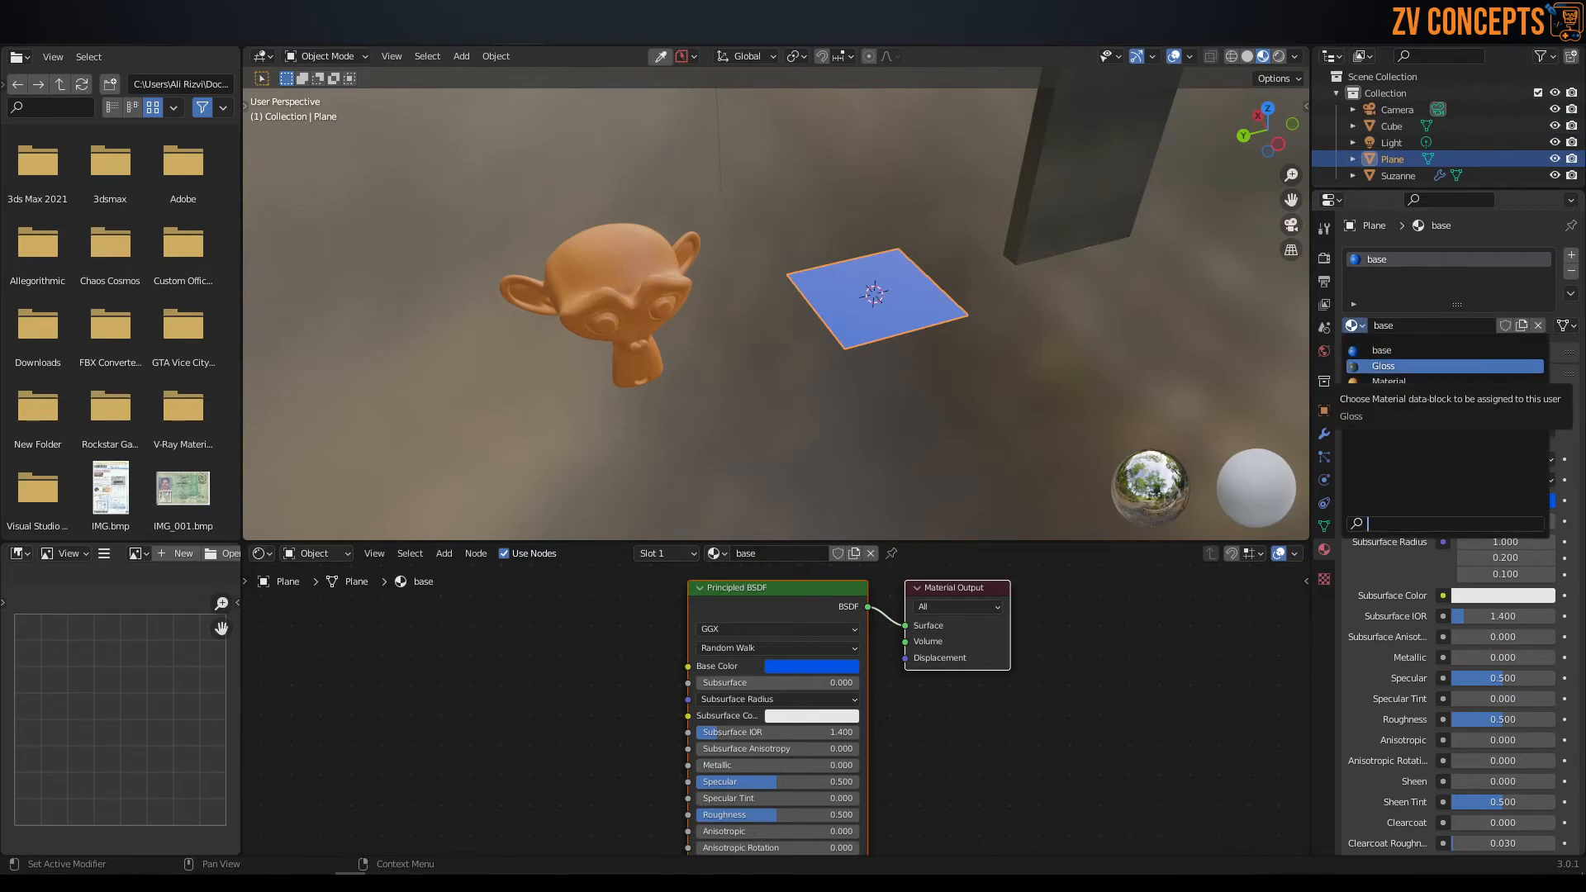
left_click(1373, 366)
left_click(833, 342)
left_click(832, 323)
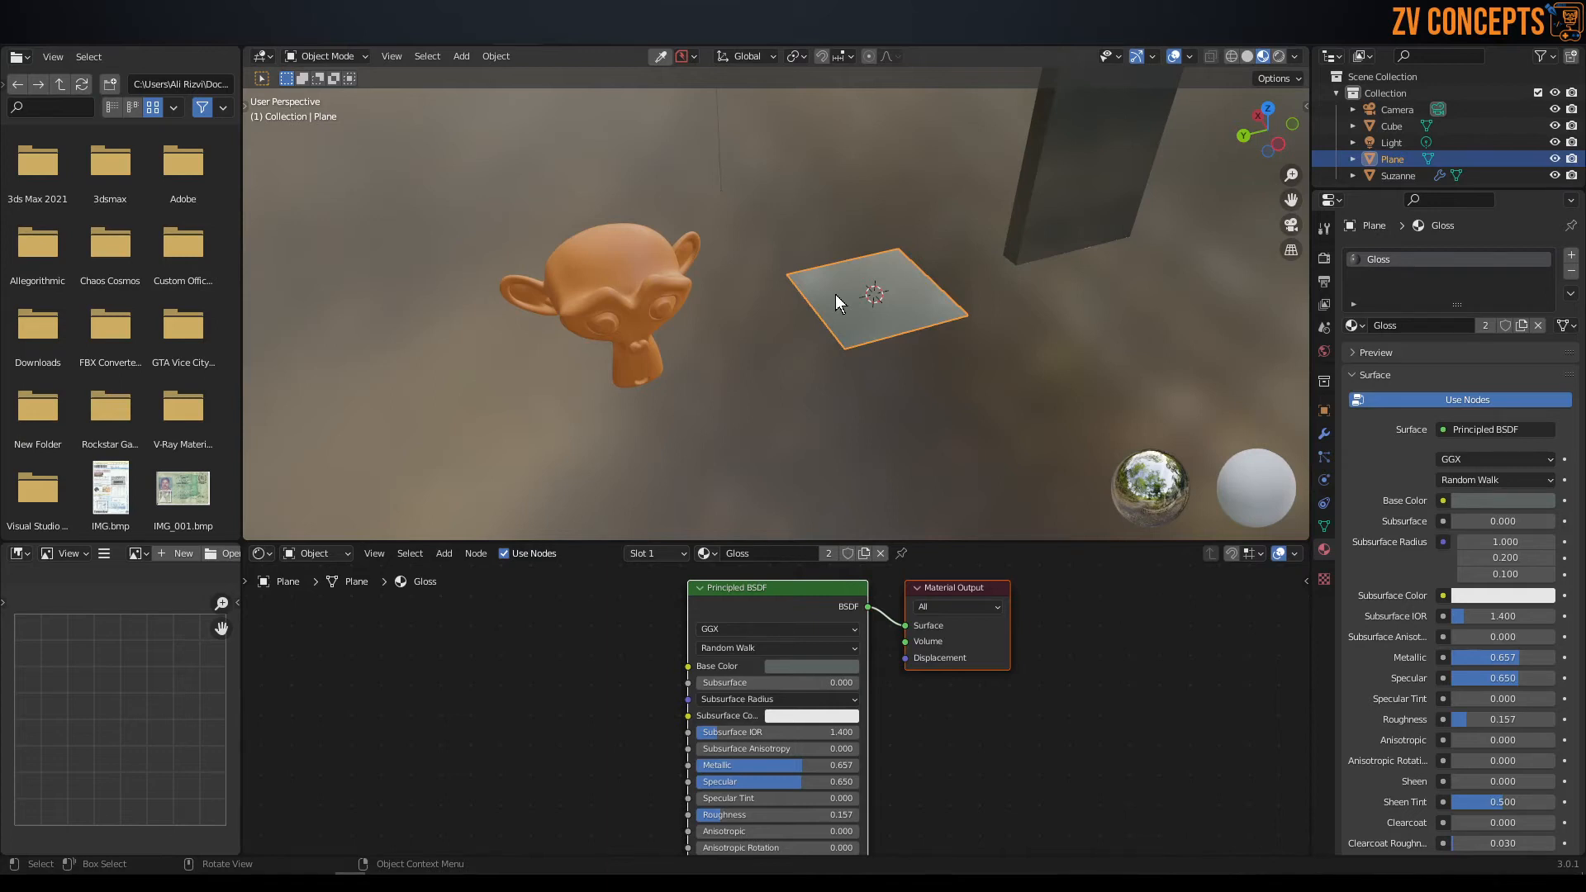
Switch to the Modeling workspace, return to Object Mode and select the upright panel.
left_click(256, 41)
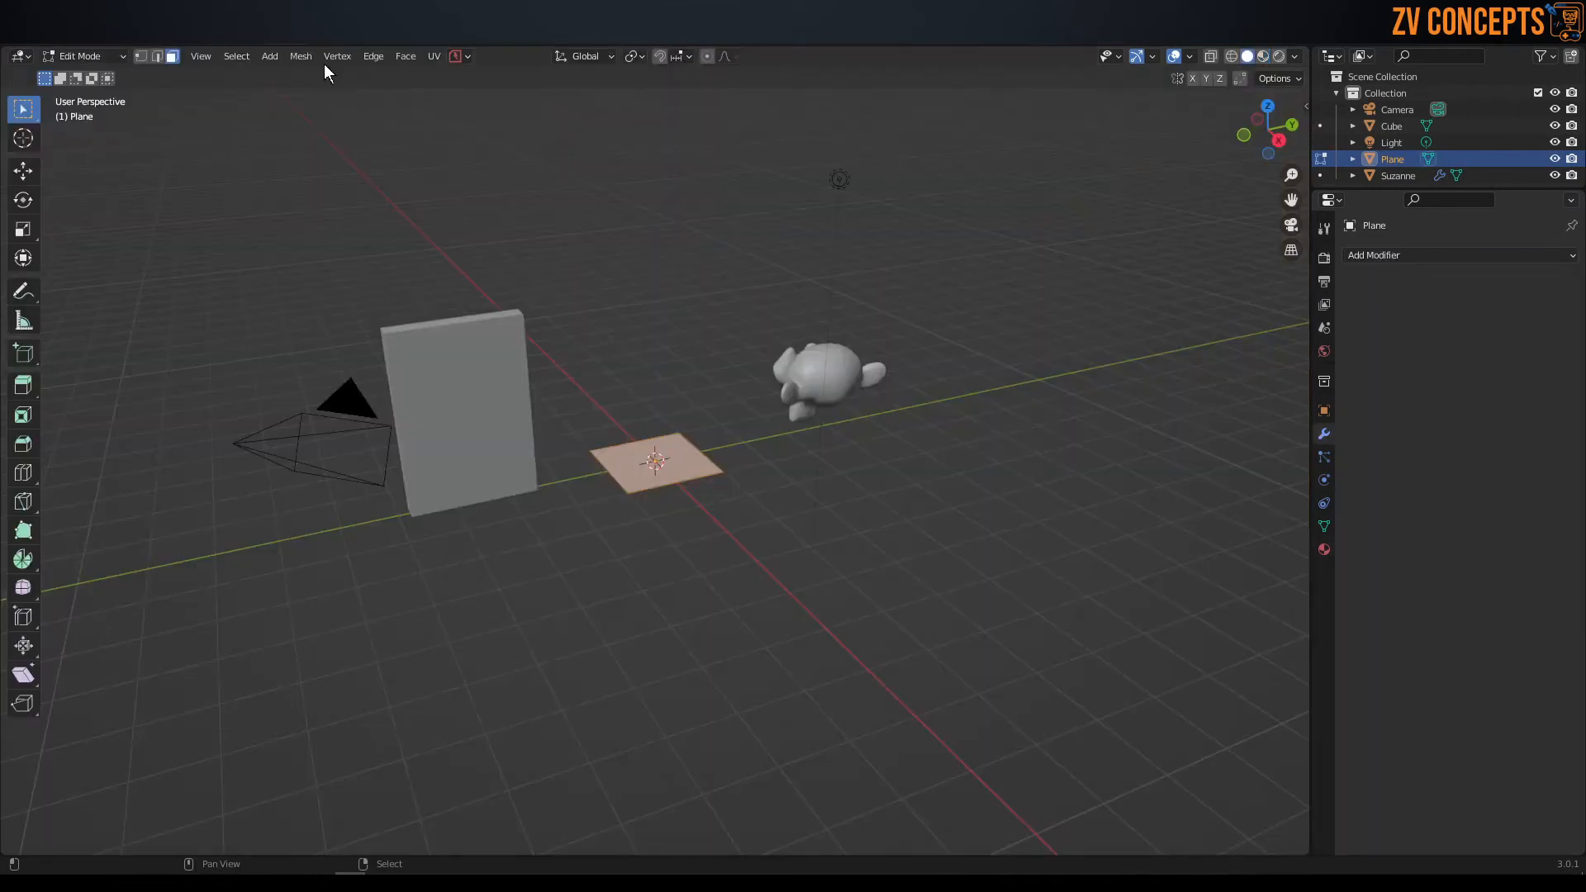
scroll(661, 364, "down", 1)
middle_click_drag(669, 368, 529, 363)
scroll(495, 330, "up", 3)
key("Tab")
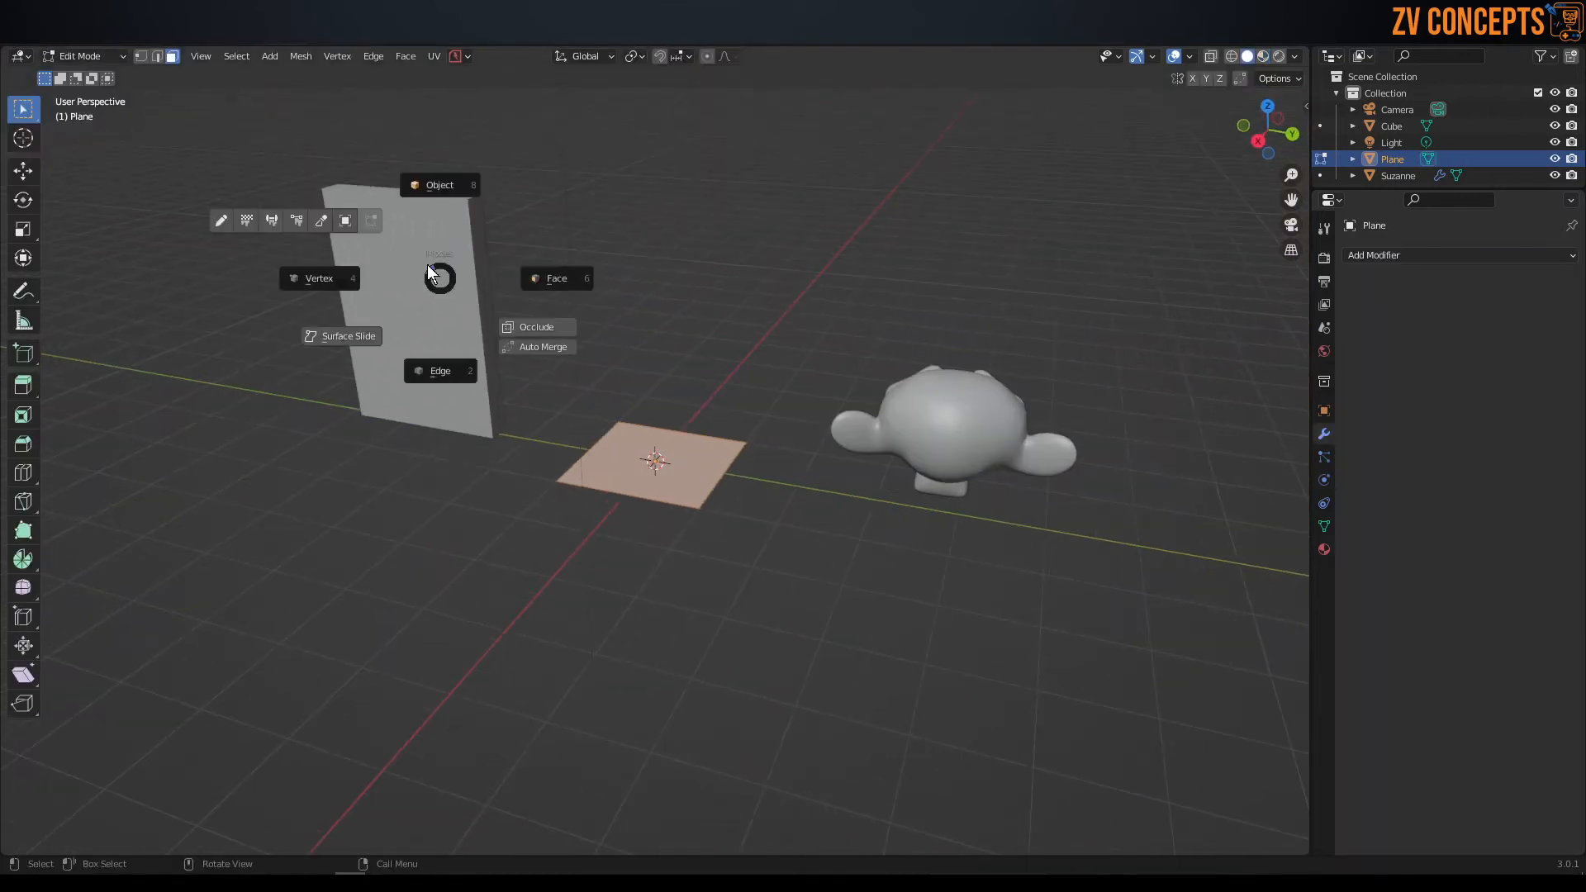
left_click(437, 181)
middle_click_drag(435, 279, 465, 284)
left_click(450, 280)
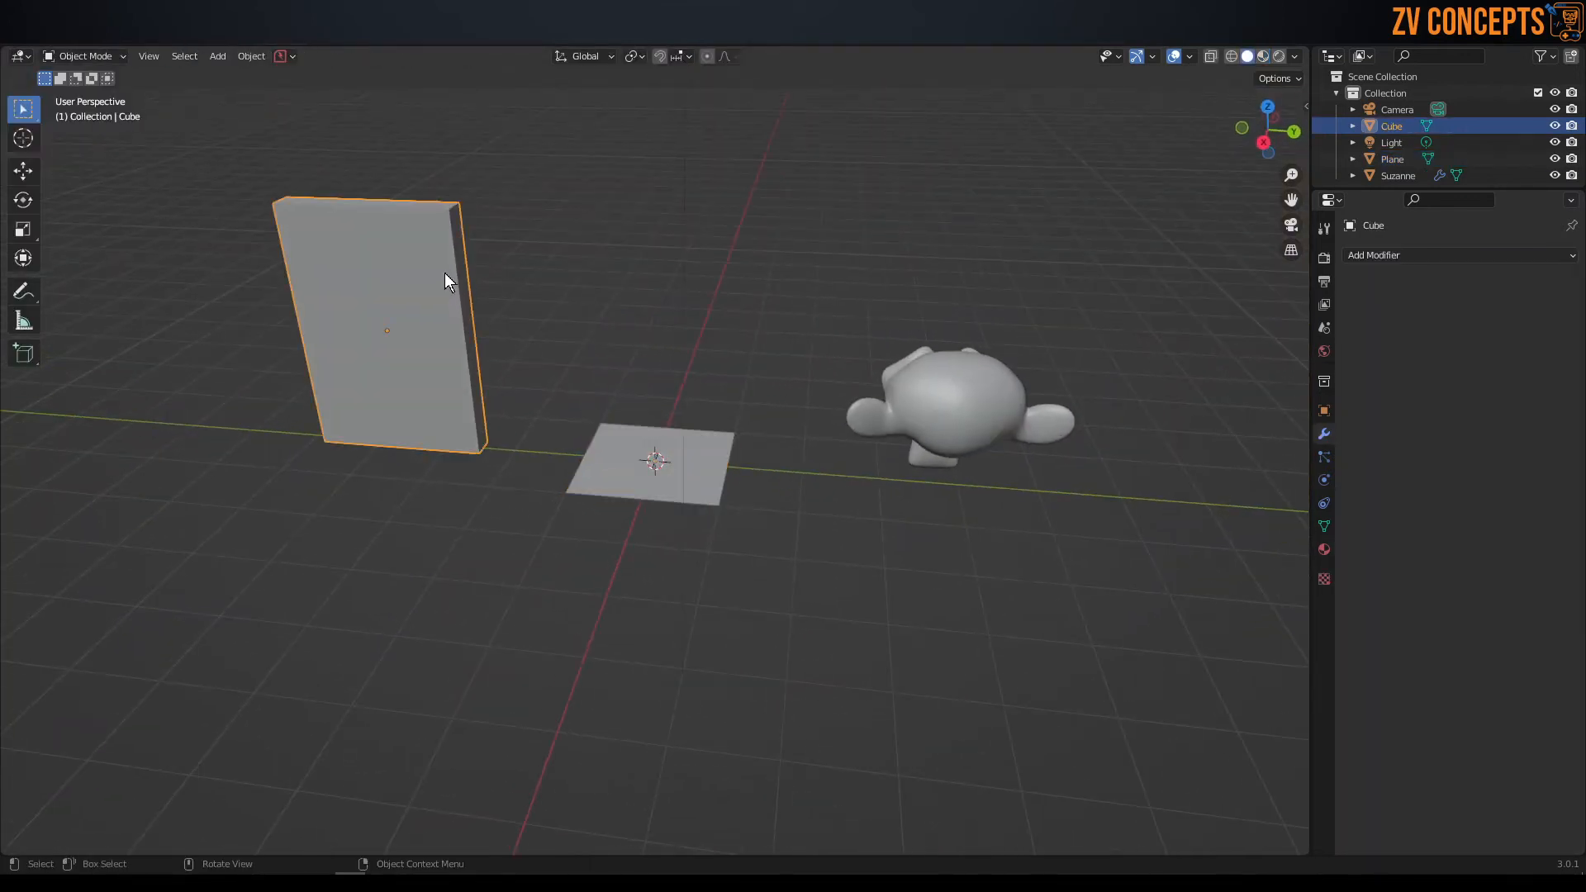
Frame the panel, enter edge editing and add two evenly spaced vertical loop cuts across its width.
key("KP_Decimal")
middle_click_drag(532, 329, 727, 329)
key("Tab")
left_click(804, 551)
right_click(660, 379)
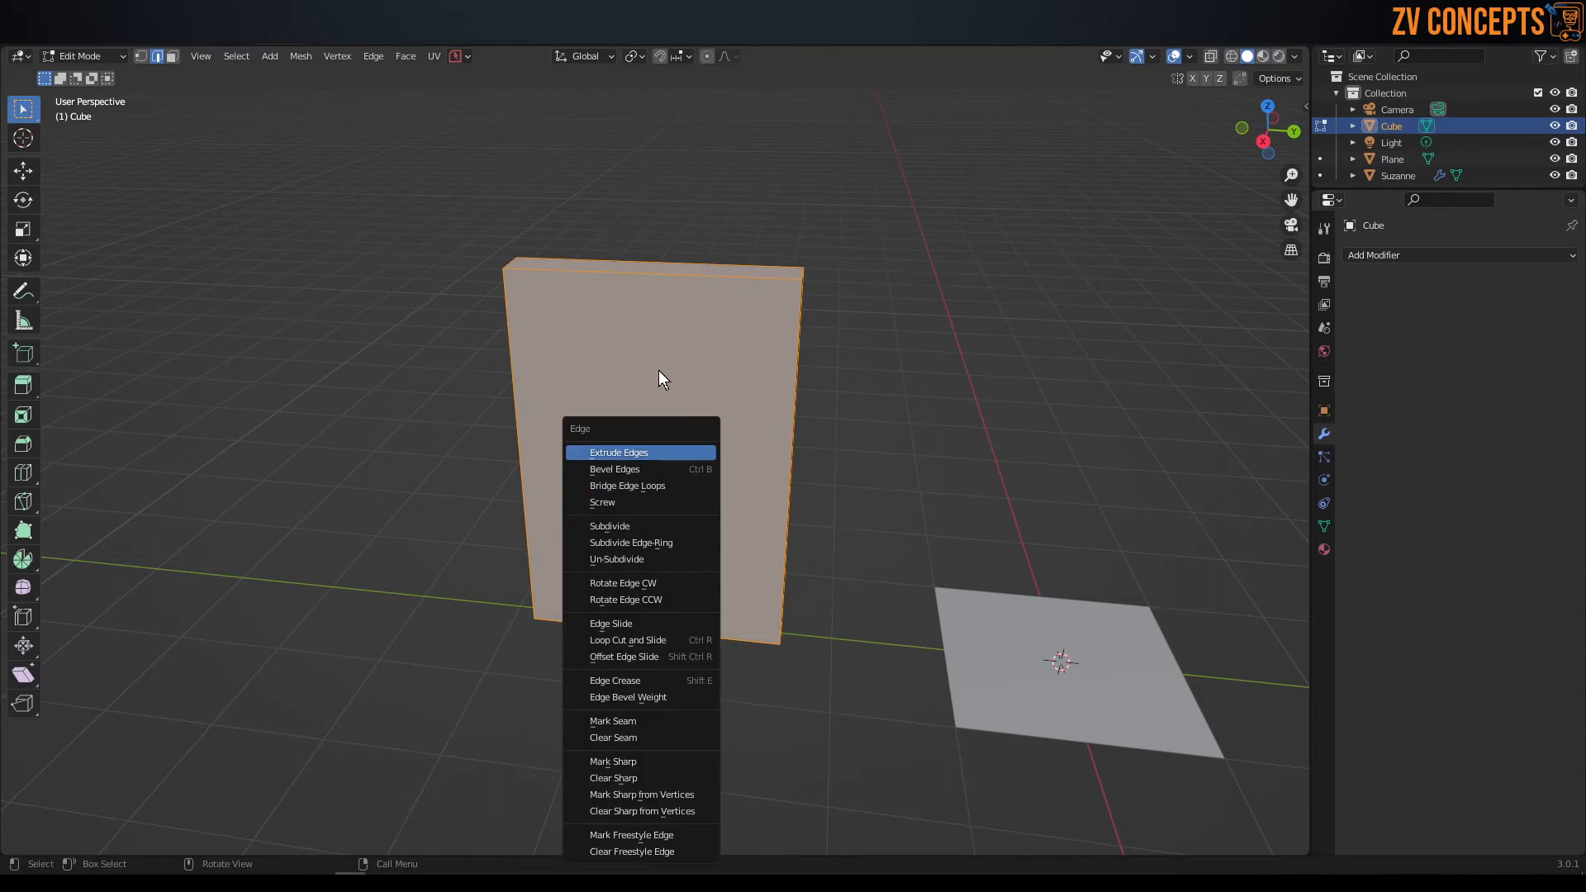
key("ctrl+r")
scroll(657, 267, "up", 2)
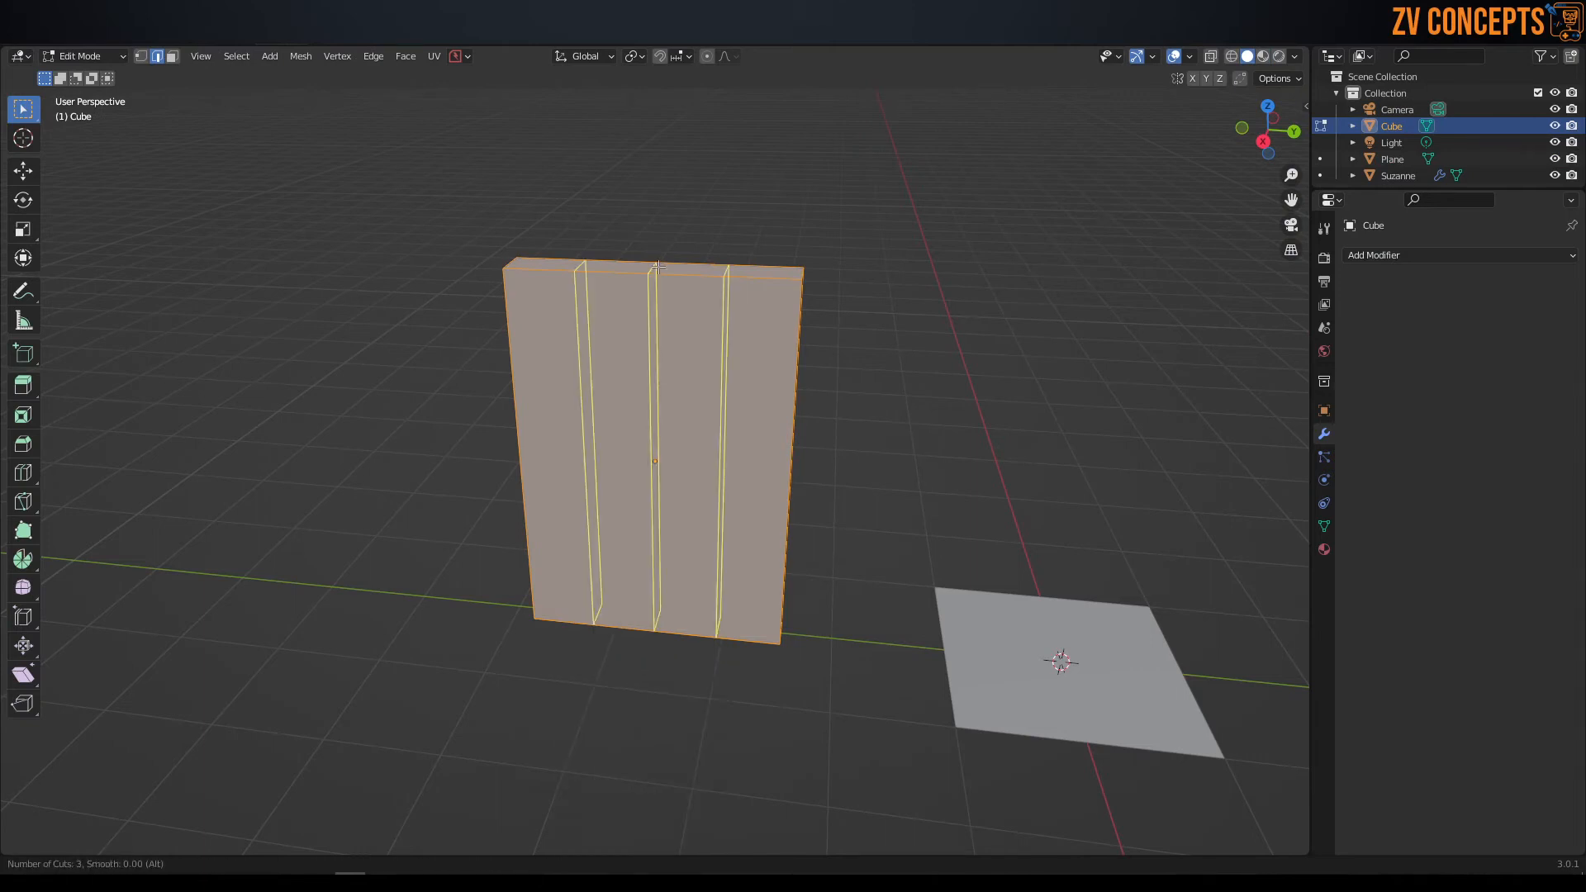
scroll(657, 267, "down", 1)
left_click(658, 267)
right_click(659, 266)
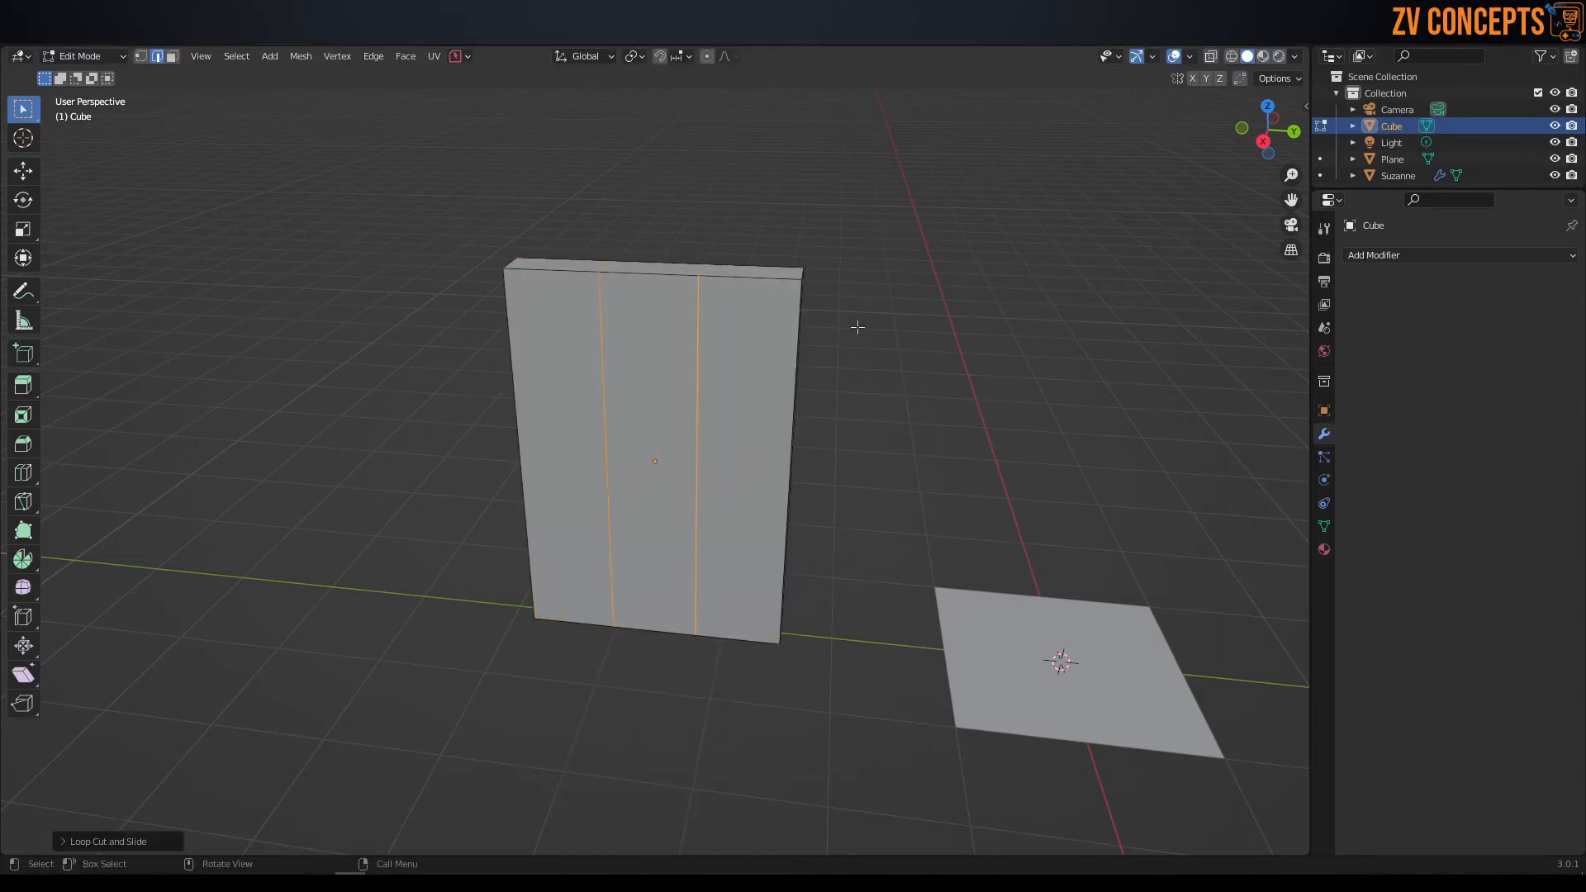
Scale the two vertical loops apart along Y until they sit near the panel's side edges.
key("s")
key("y")
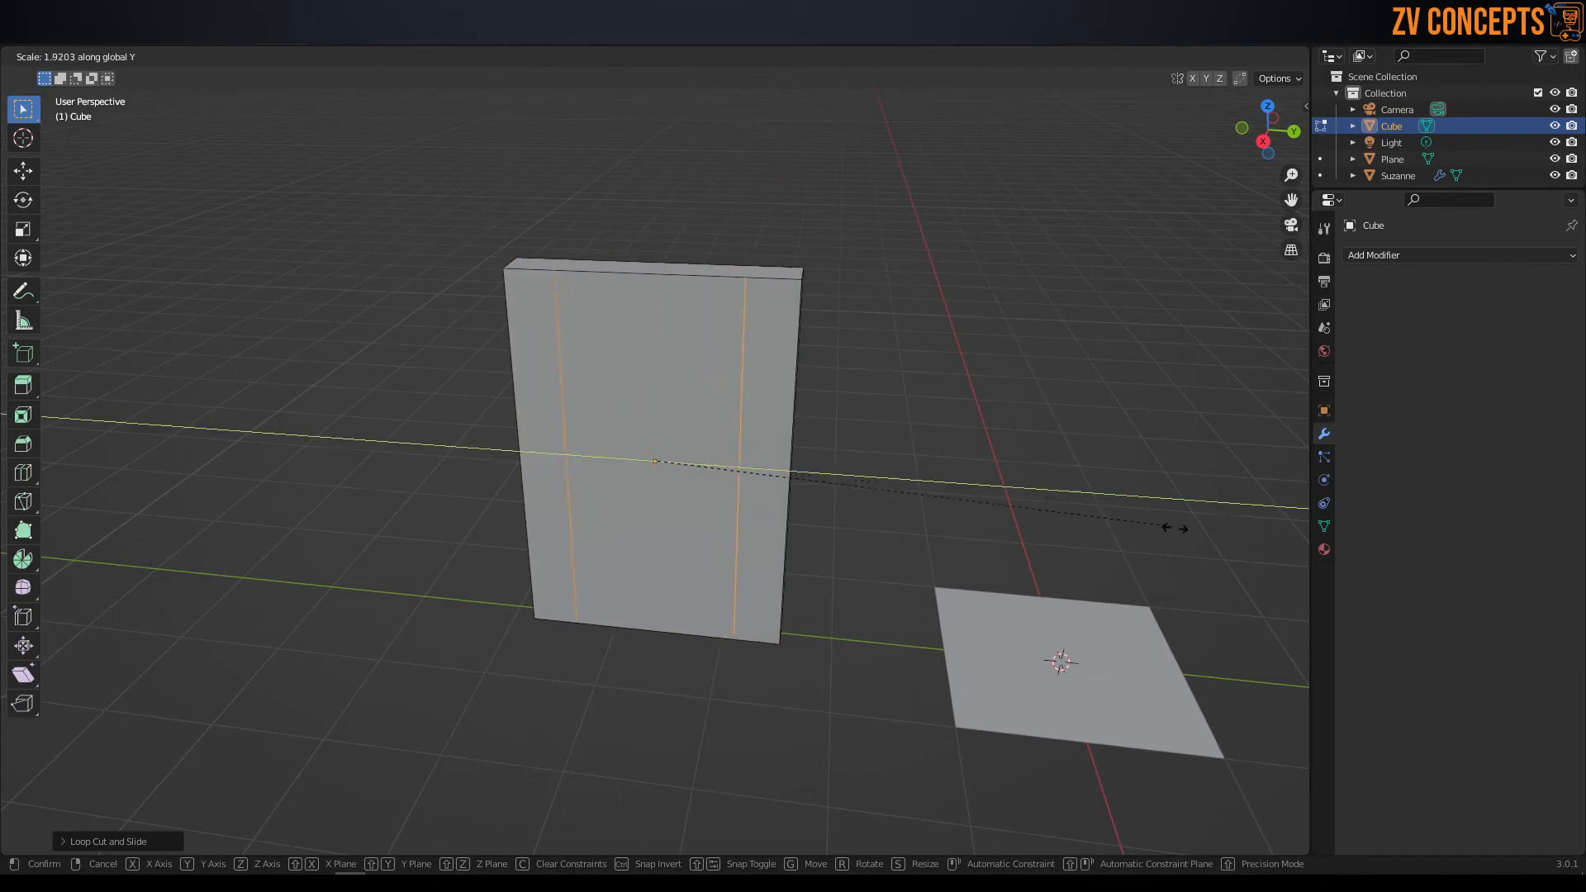
left_click(1247, 546)
Add two horizontal loop cuts to the panel and scale them apart along Z toward its upper and lower edges.
middle_click_drag(971, 396, 925, 382)
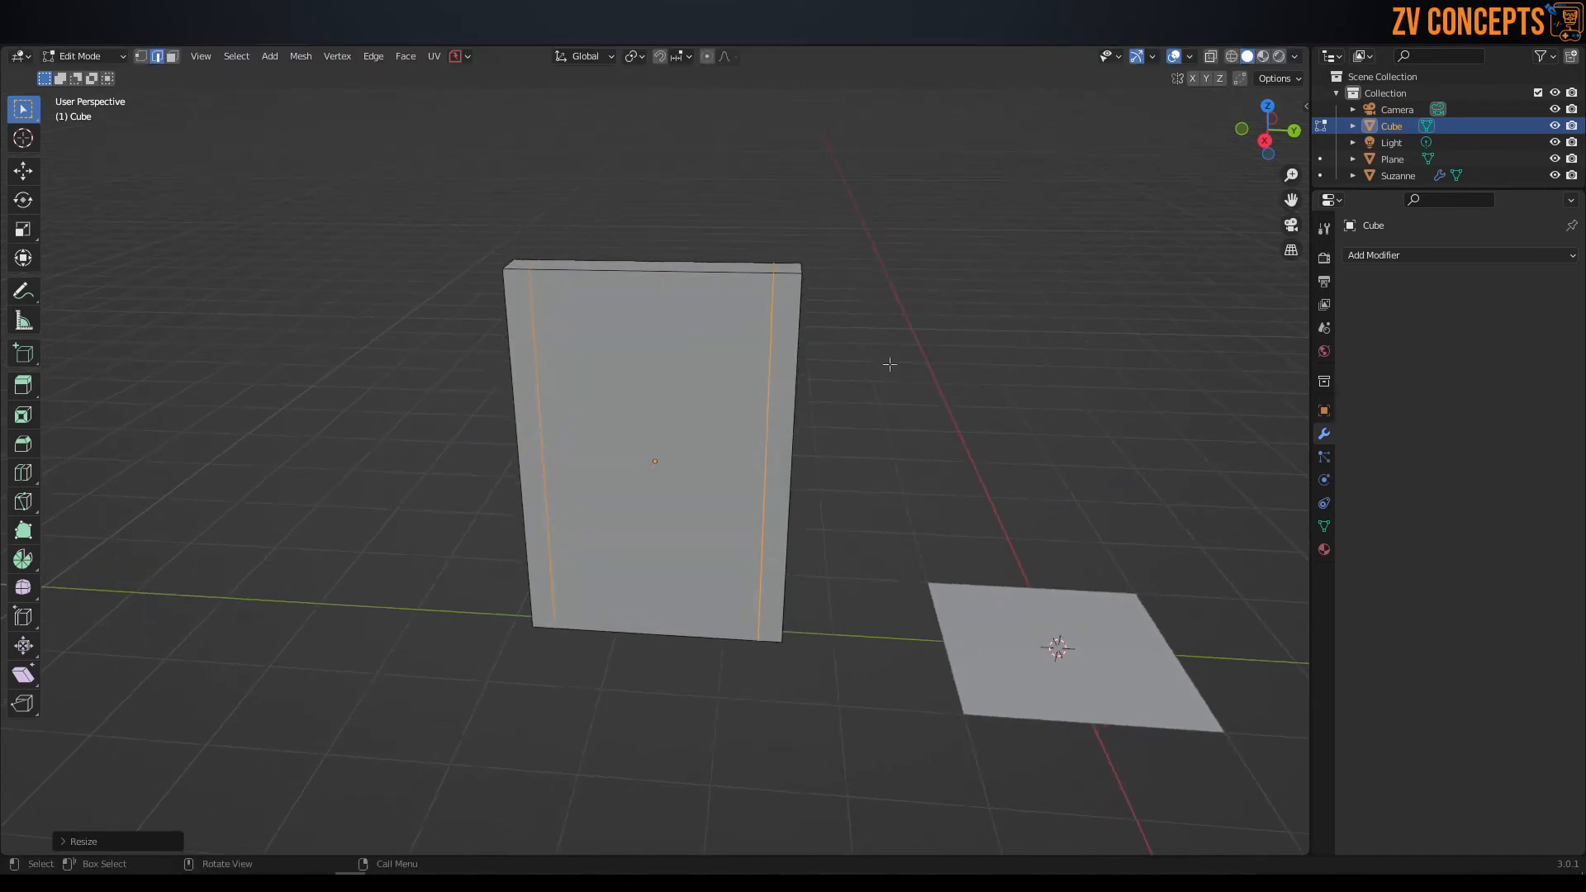
key("ctrl+r")
scroll(760, 369, "up", 1)
left_click(760, 369)
right_click(1015, 463)
key("s")
key("z")
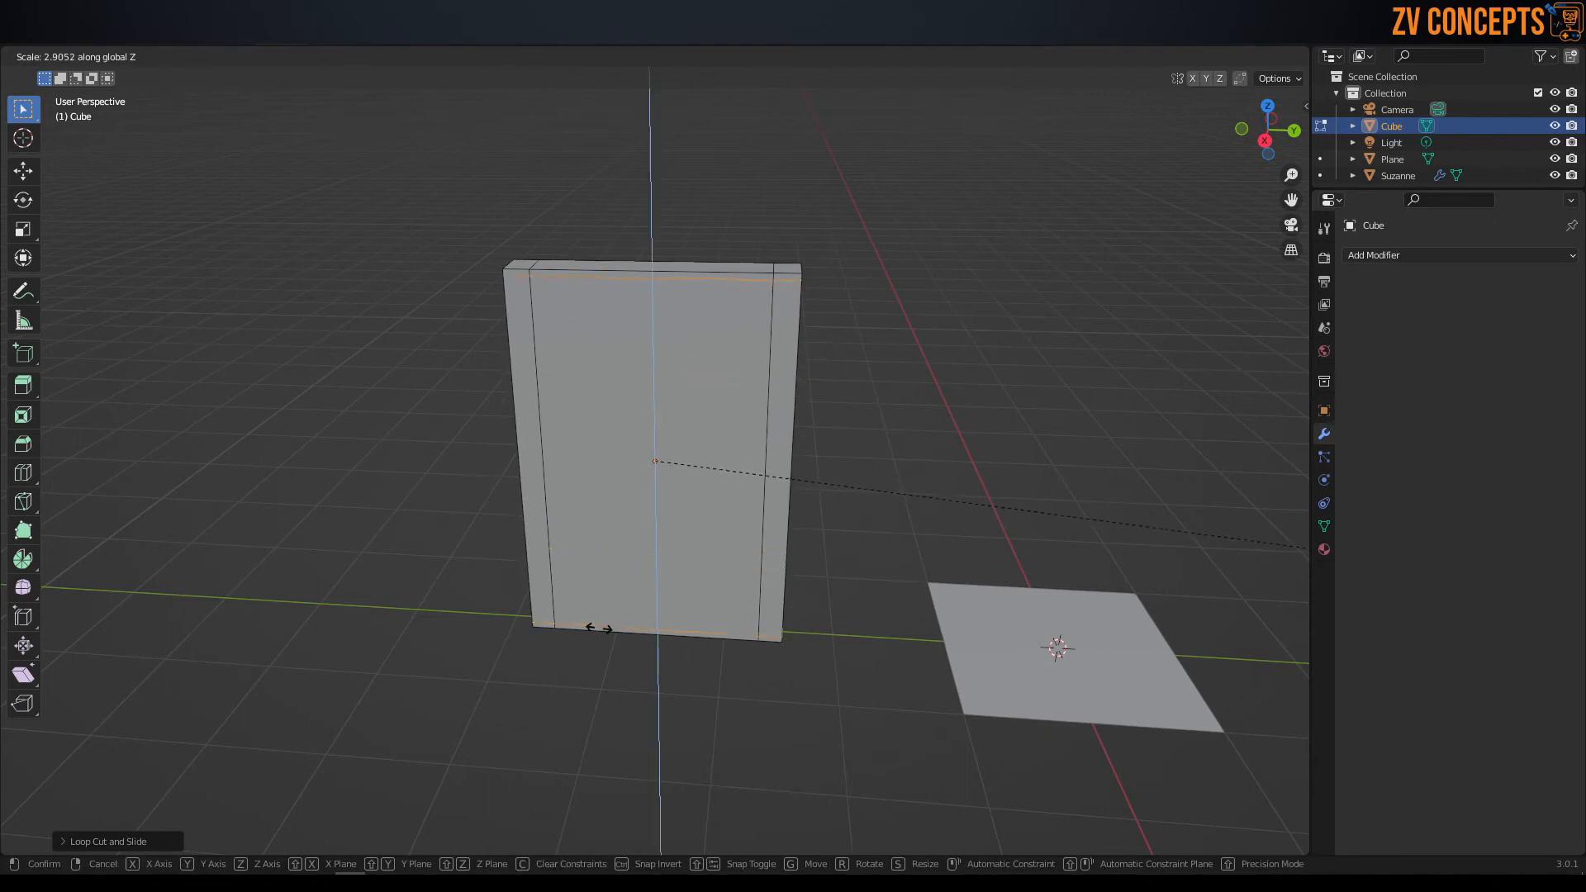
left_click(533, 608)
Switch the panel to face selection and select the large central face bounded by the loop cuts.
mouse_move(573, 472)
middle_mouse_down()
mouse_move(608, 465)
mouse_move(598, 457)
middle_mouse_up()
key("Tab")
left_click(623, 384)
key("ctrl+Tab")
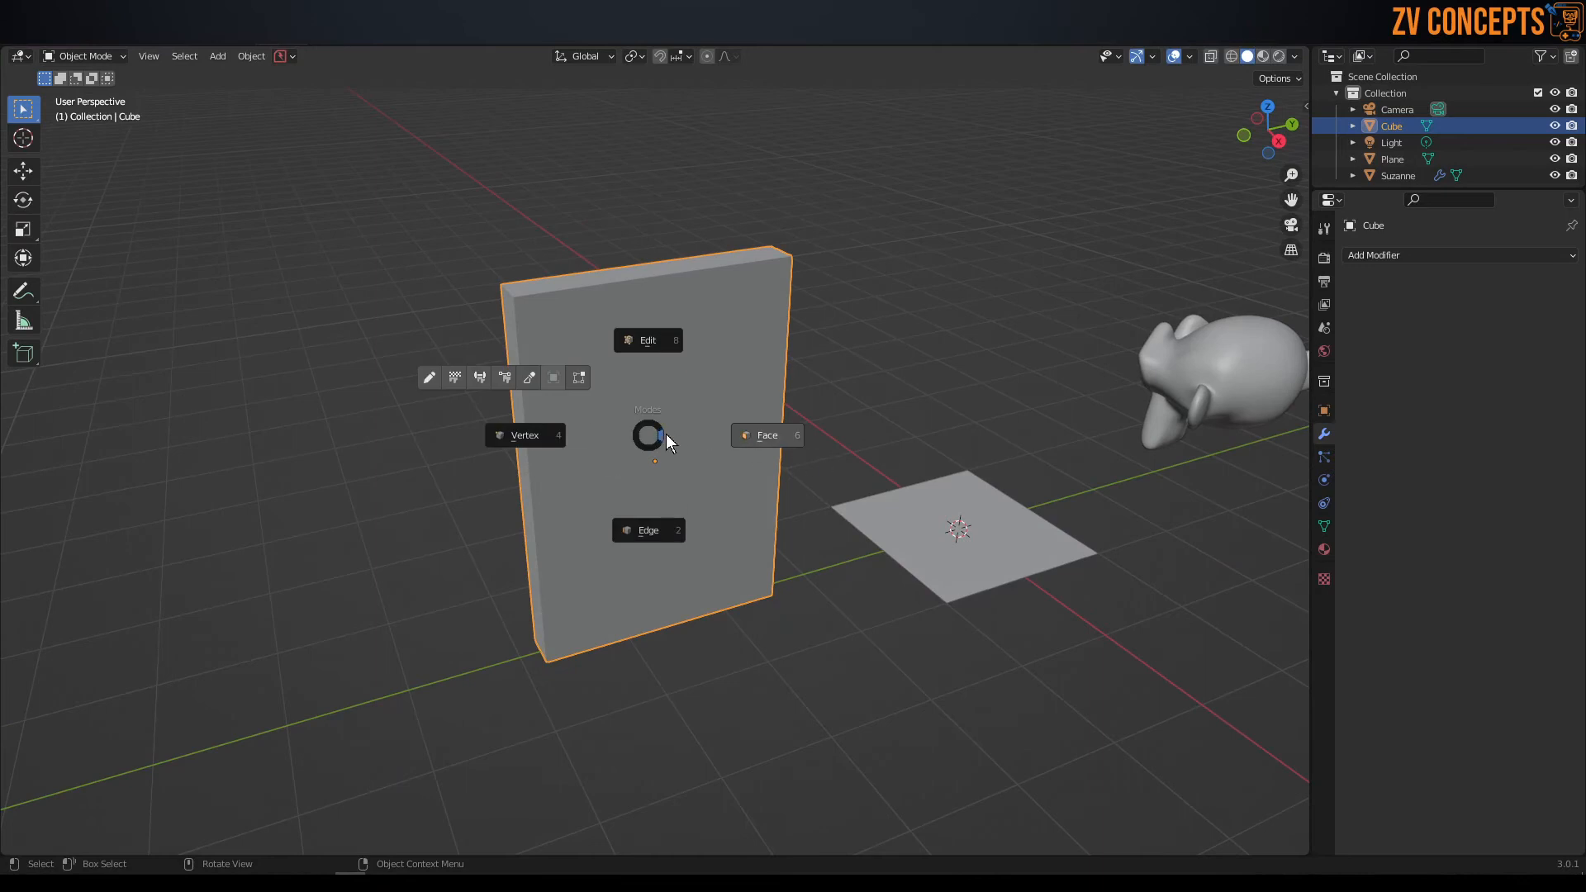
left_click(666, 434)
left_click(660, 415)
middle_click_drag(478, 444, 693, 455)
left_click(687, 452, "ctrl")
middle_click_drag(880, 488, 774, 491)
left_click(777, 509)
left_click(702, 483)
middle_click_drag(580, 481, 864, 601)
left_click(626, 508)
left_click(652, 481, "shift")
Extrude the selected central panel faces inward along their normals by about 0.086 m and return to Object Mode.
middle_click_drag(1157, 714, 1175, 723)
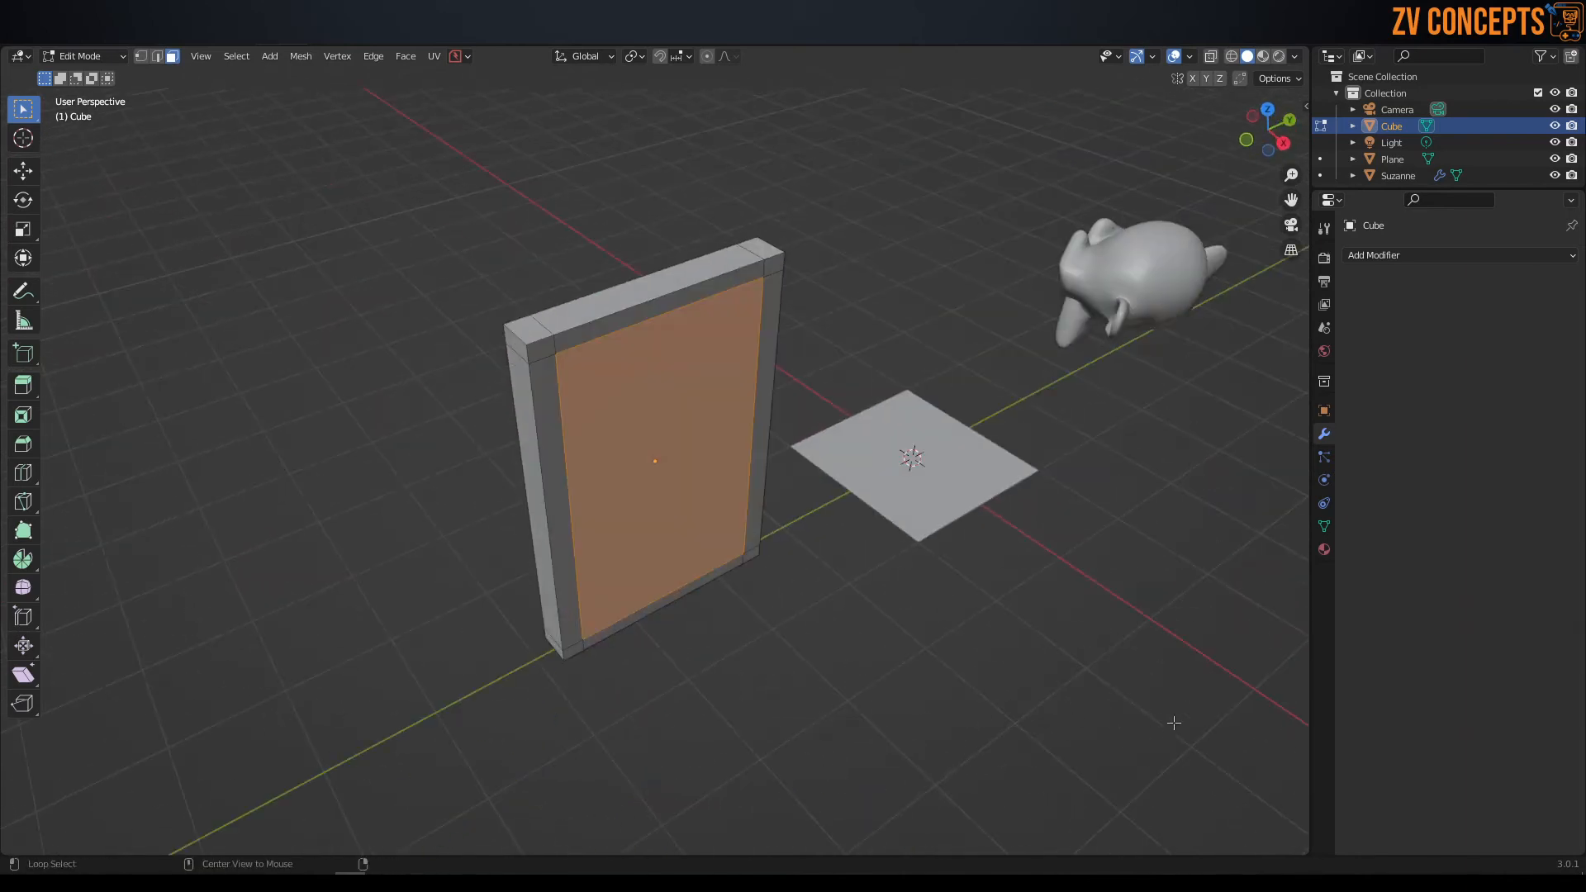
key("alt+e")
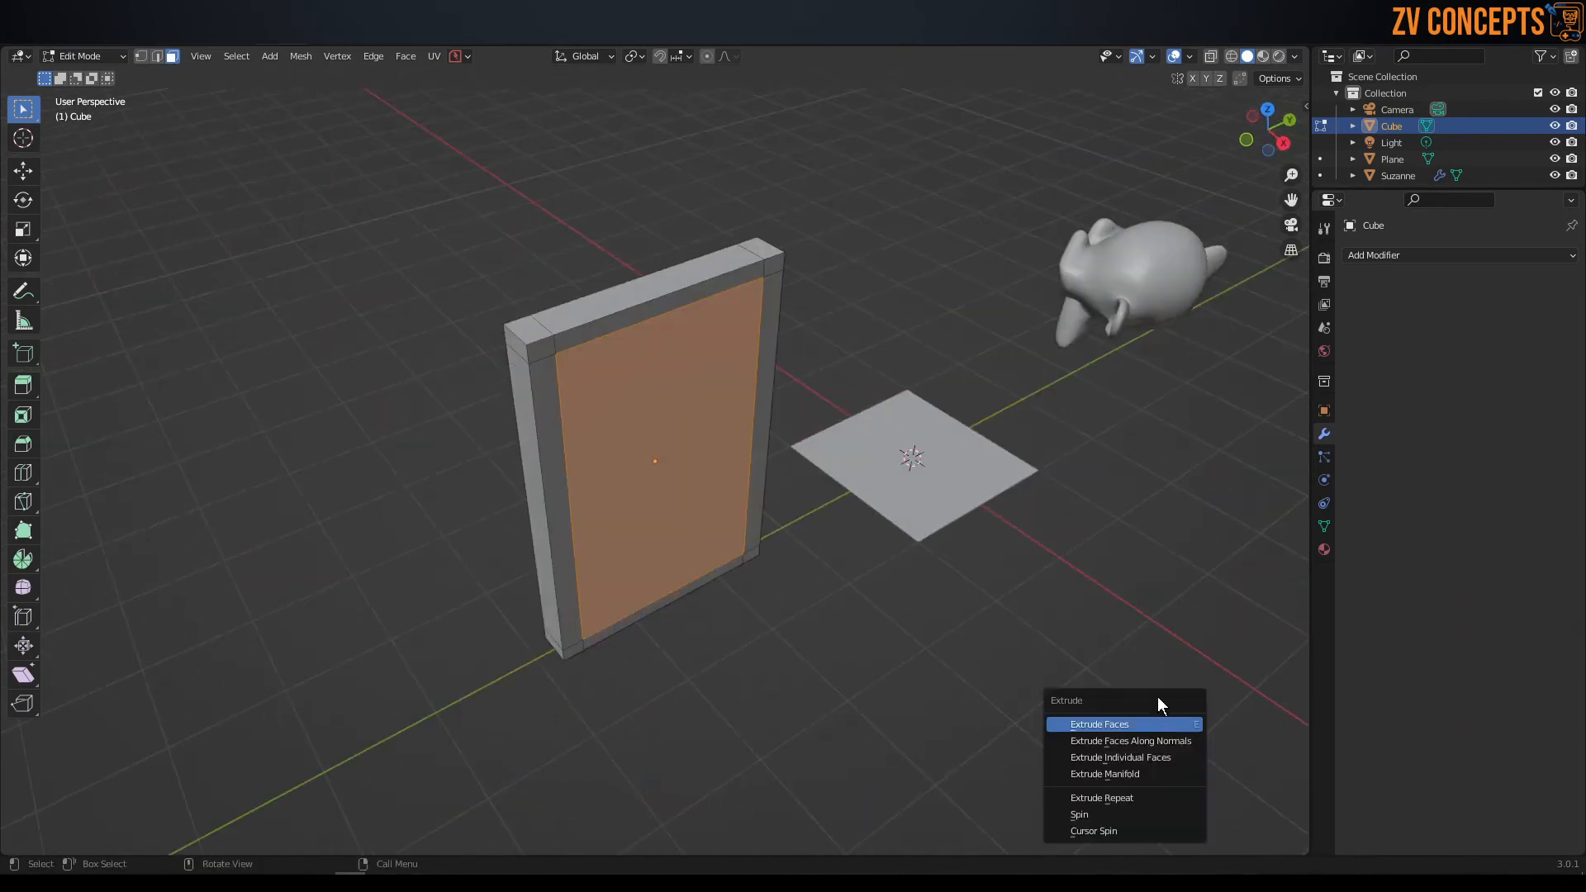
left_click(1168, 741)
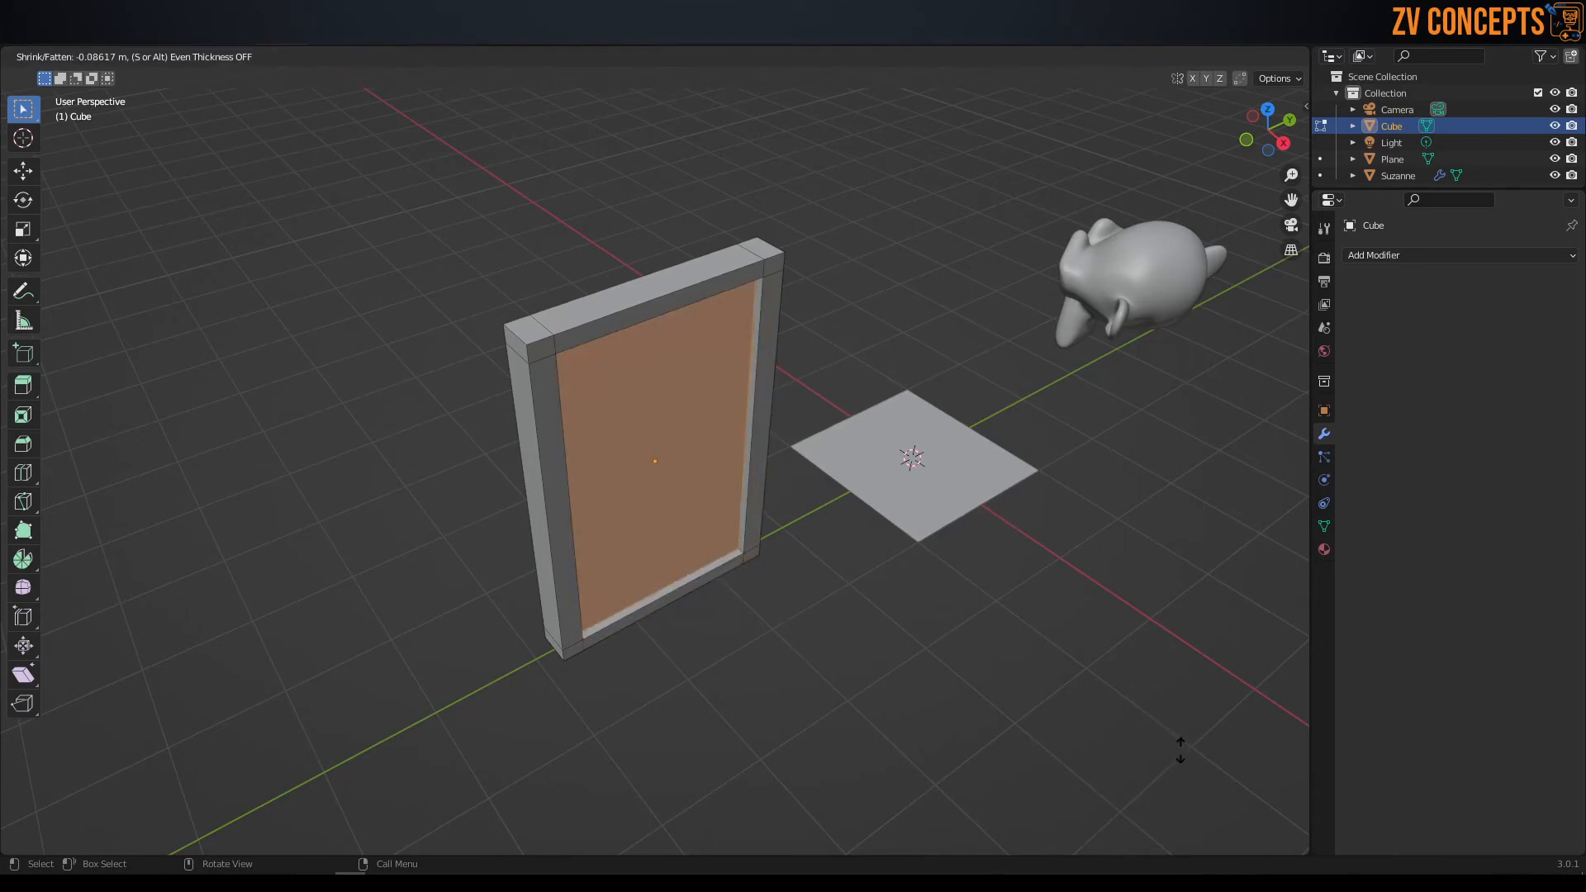
left_click(1181, 750)
middle_click_drag(703, 574, 612, 528)
middle_click_drag(647, 451, 721, 468, "shift")
key("Tab")
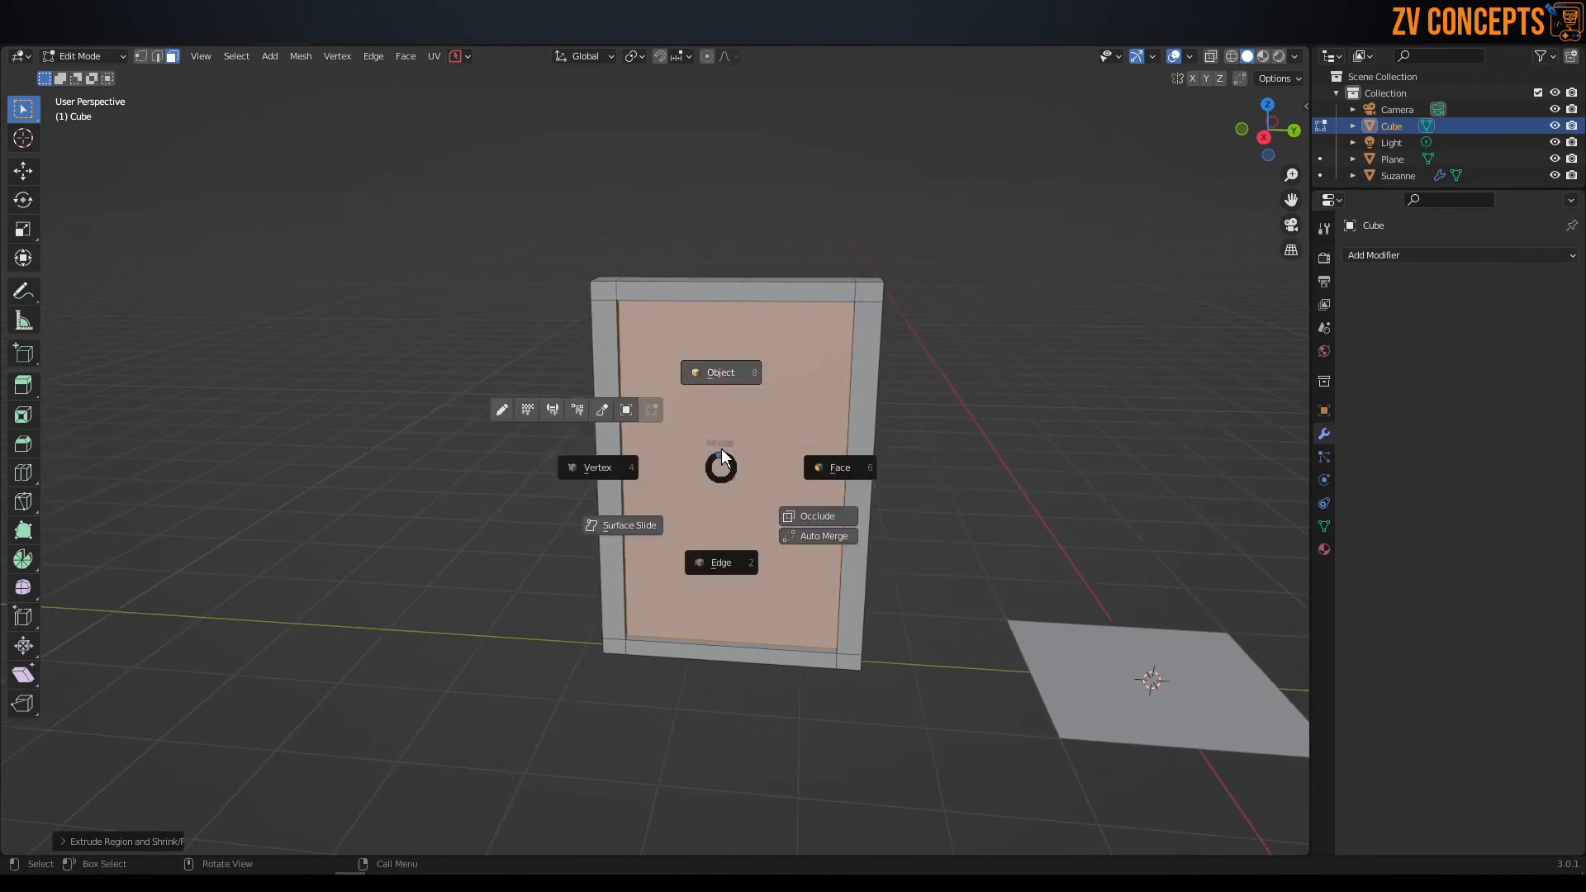
left_click(721, 418)
left_click(925, 312)
left_click(801, 380)
Switch the viewport shading to Material Preview.
middle_click_drag(744, 388, 736, 311)
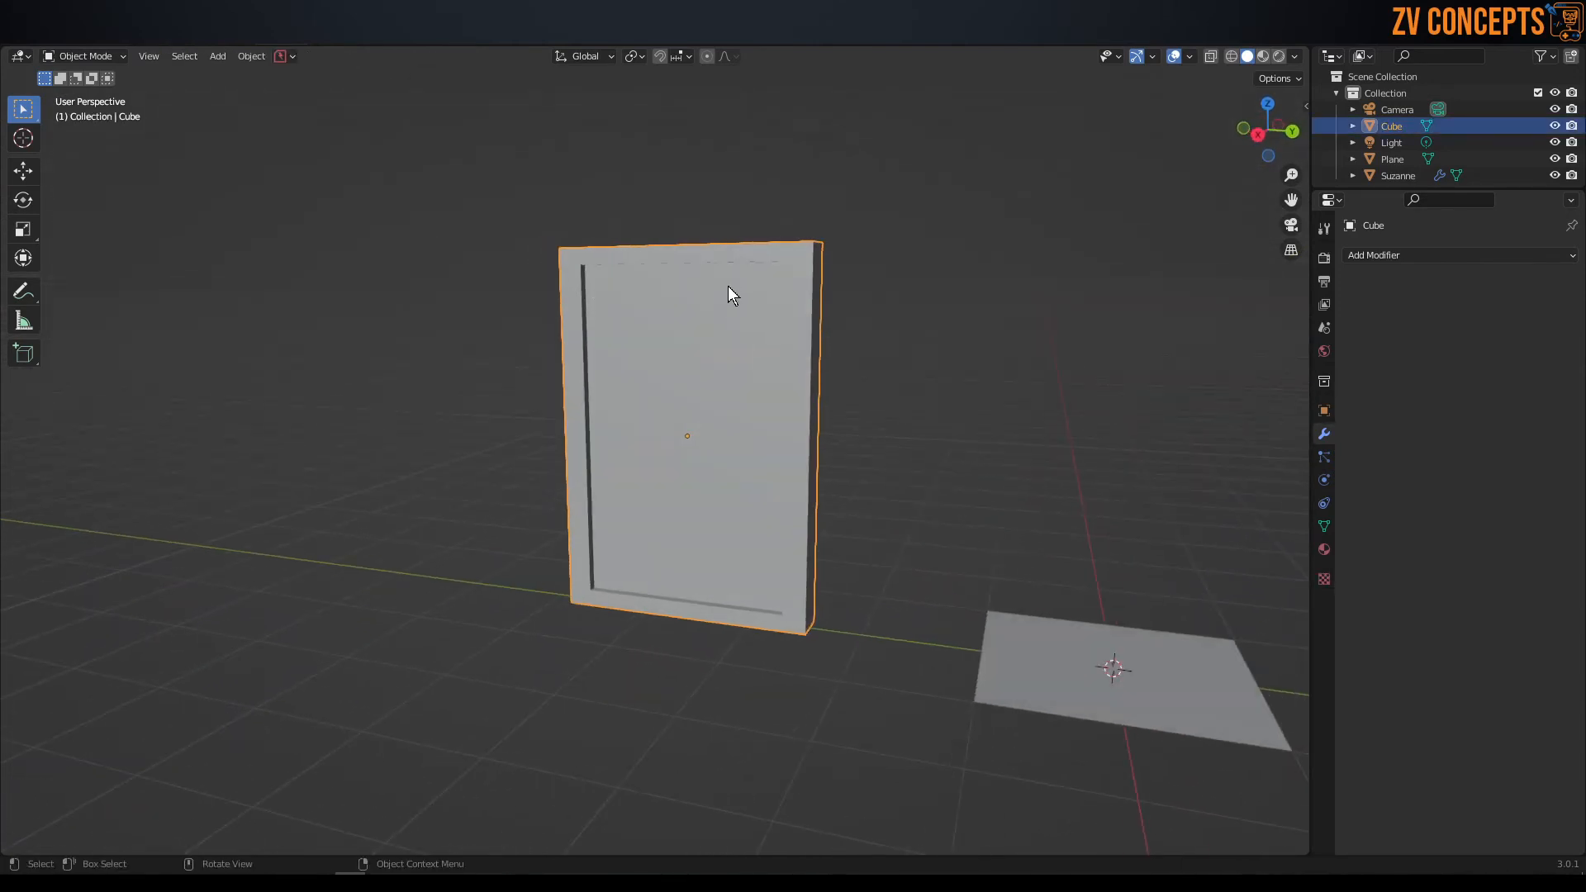
middle_click_drag(731, 284, 839, 310)
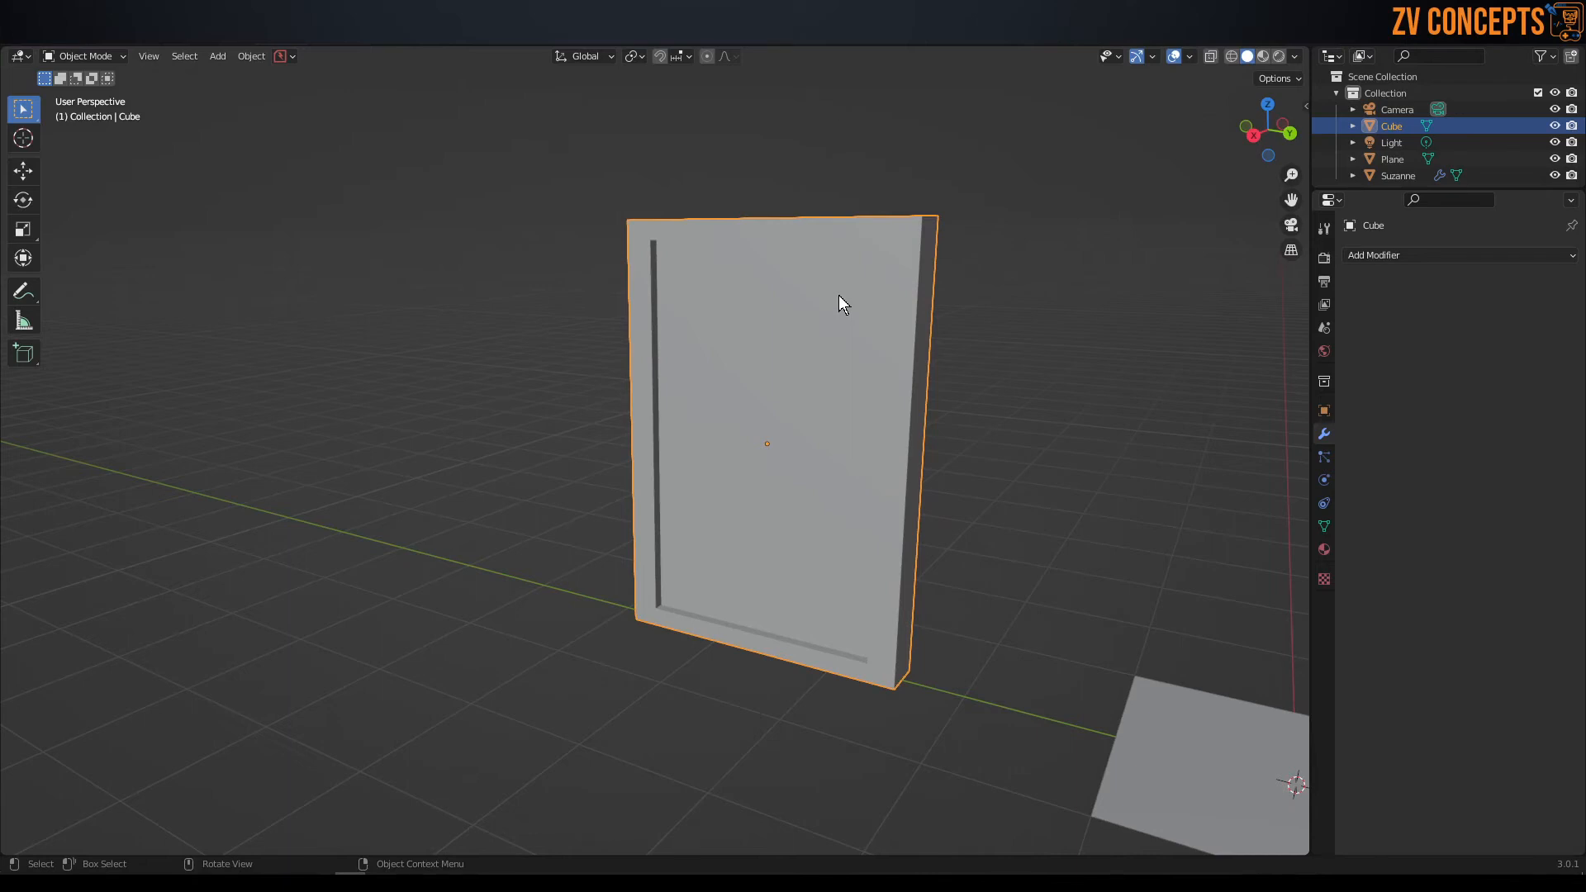
middle_click_drag(839, 295, 746, 285)
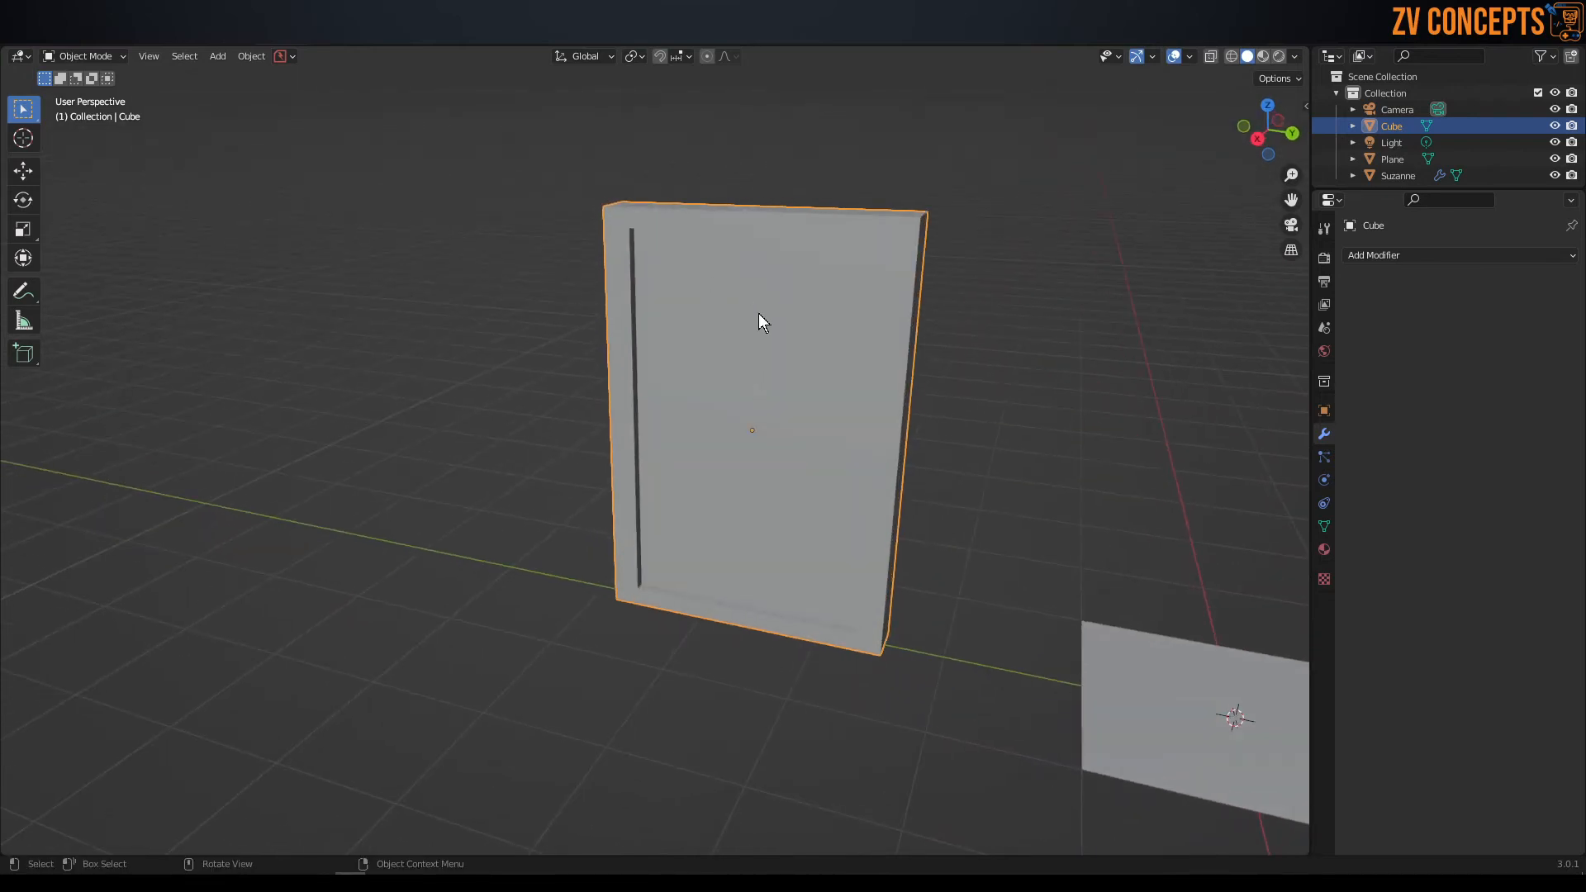
key("z")
key("z")
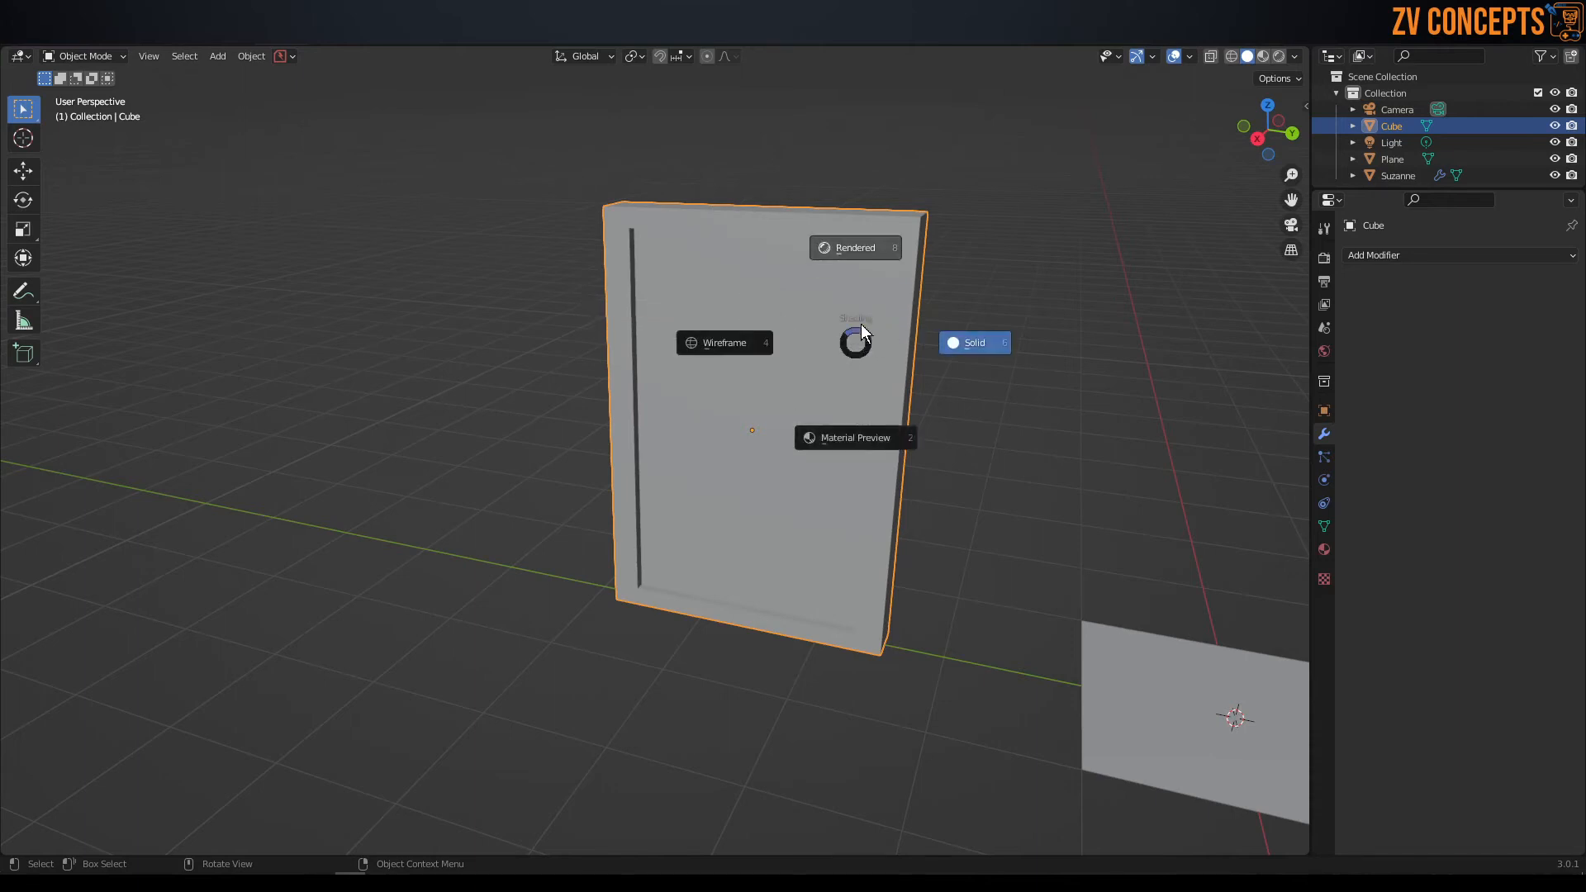
left_click(849, 438)
mouse_move(849, 438)
middle_mouse_down()
mouse_move(821, 399)
mouse_move(791, 220)
middle_mouse_up()
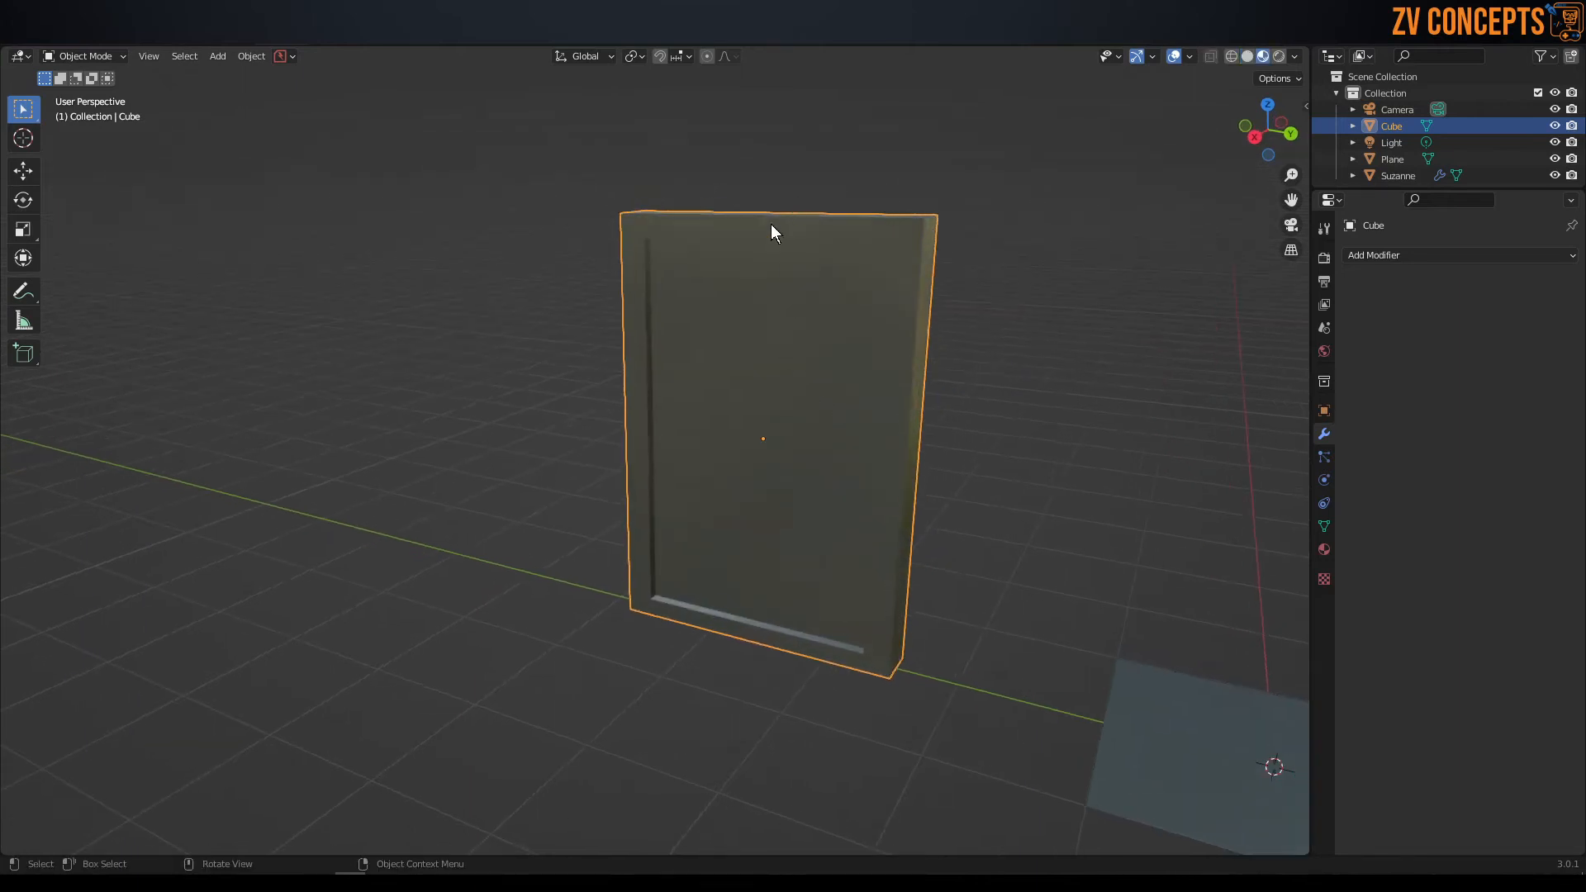
Give the panel's Gloss material a near-white base color, a roughness of 0.657 and a metallic value of 0.149.
left_click(1324, 550)
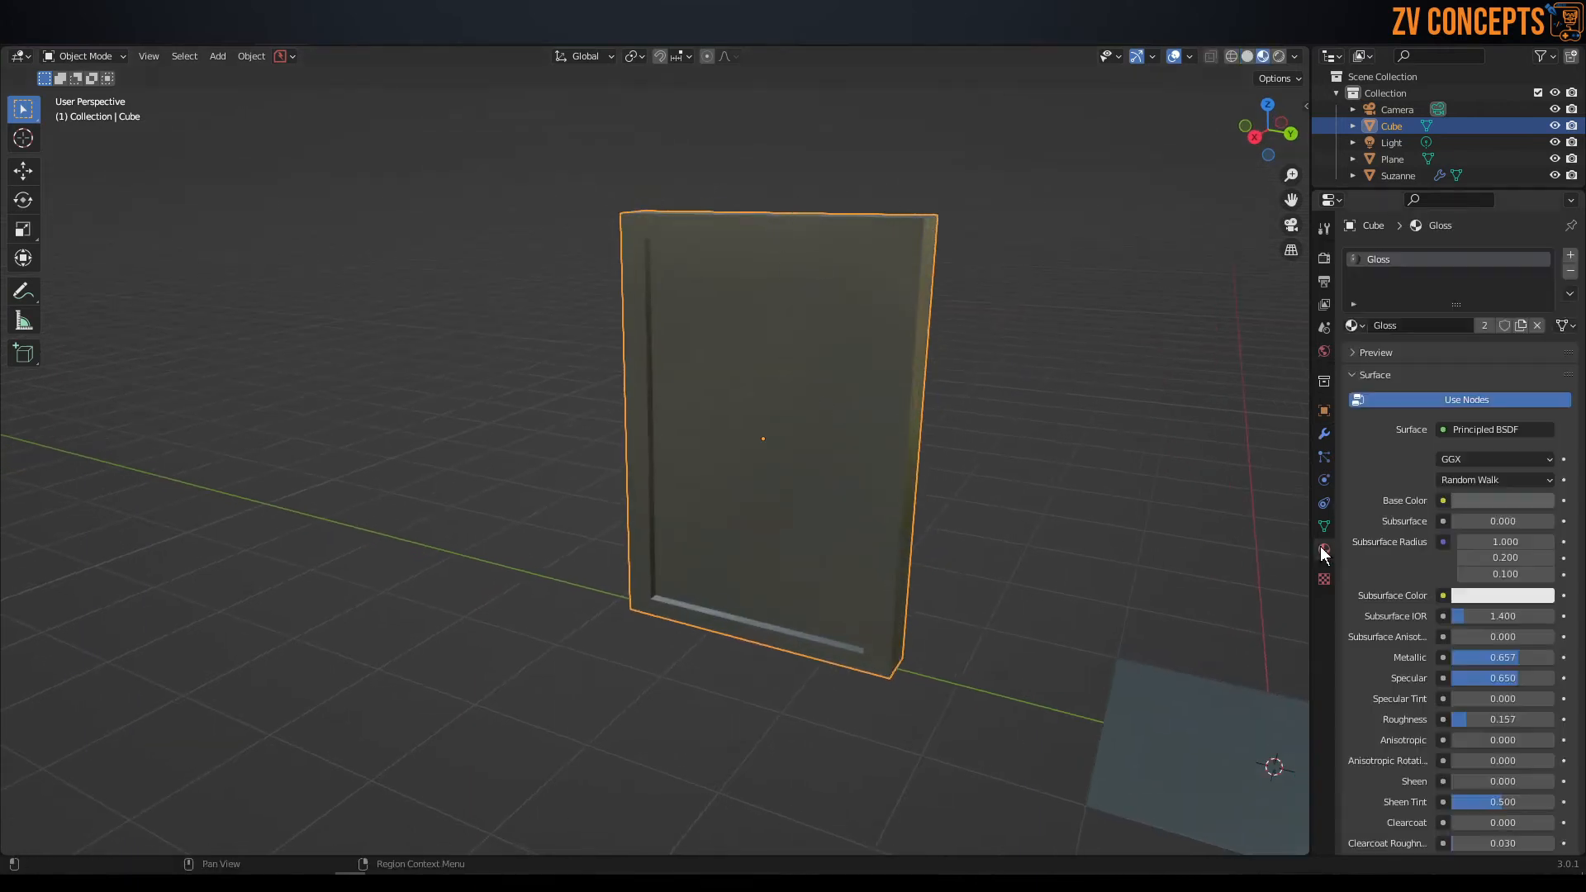
left_click(1503, 501)
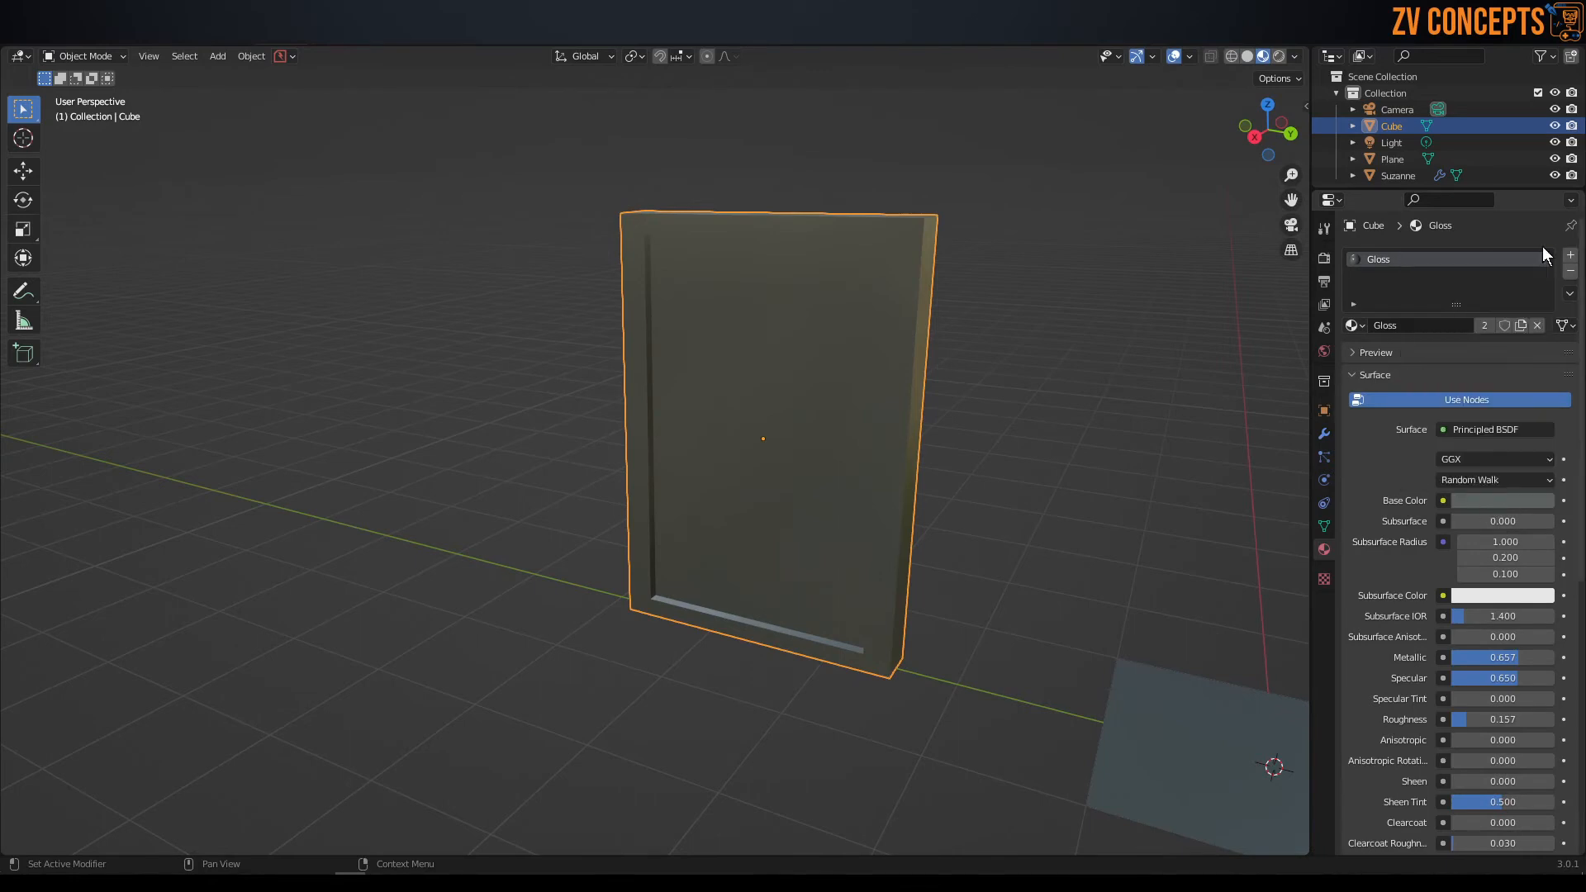
left_click(1510, 501)
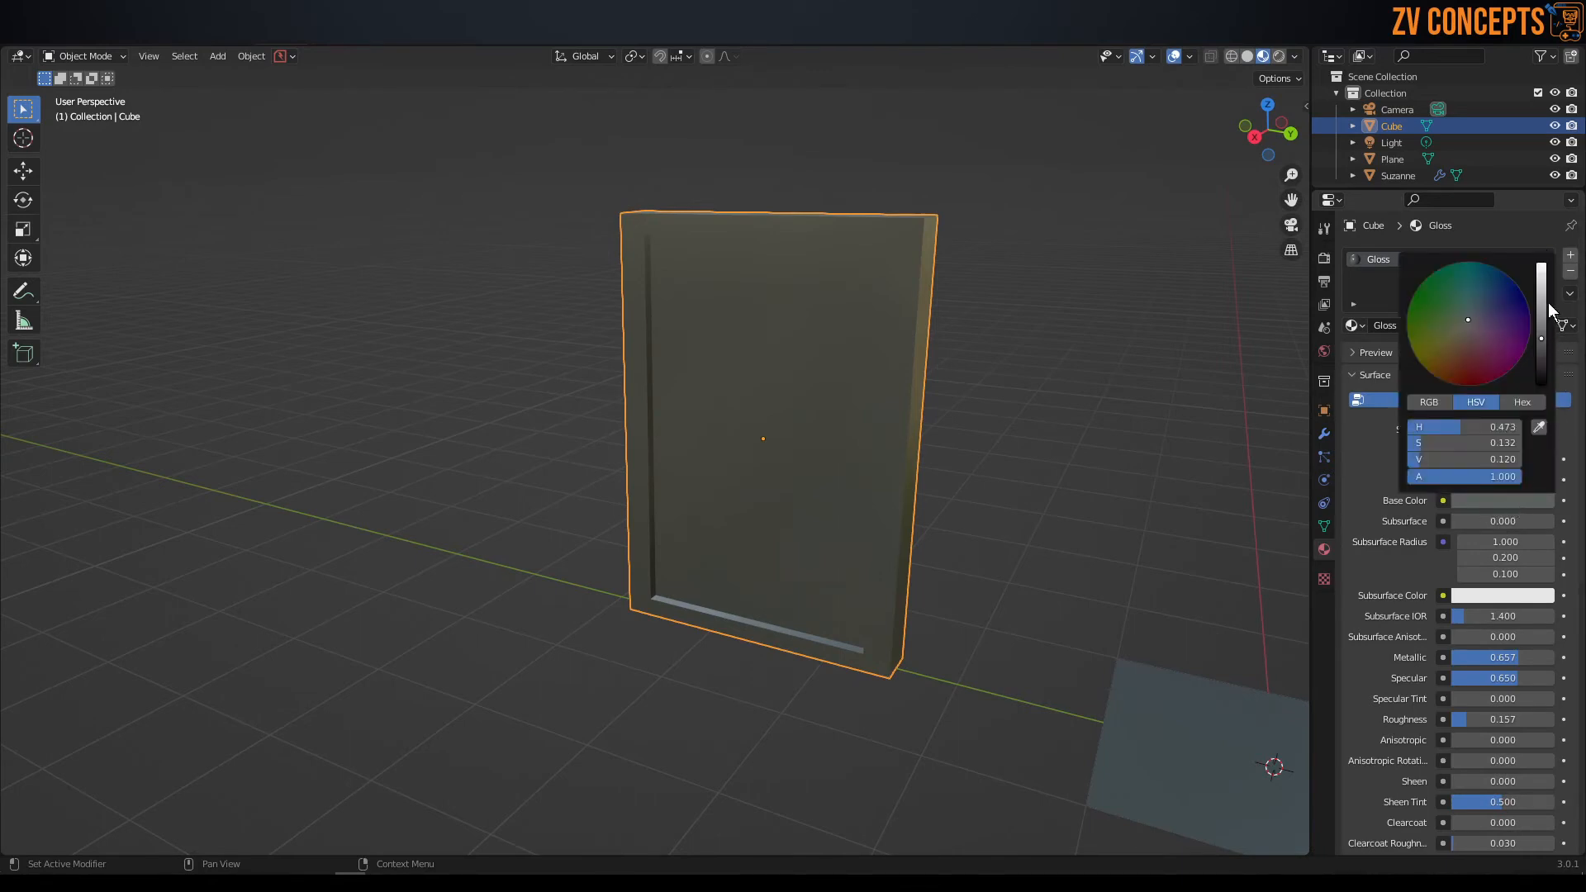
left_click_drag(1541, 338, 1540, 266)
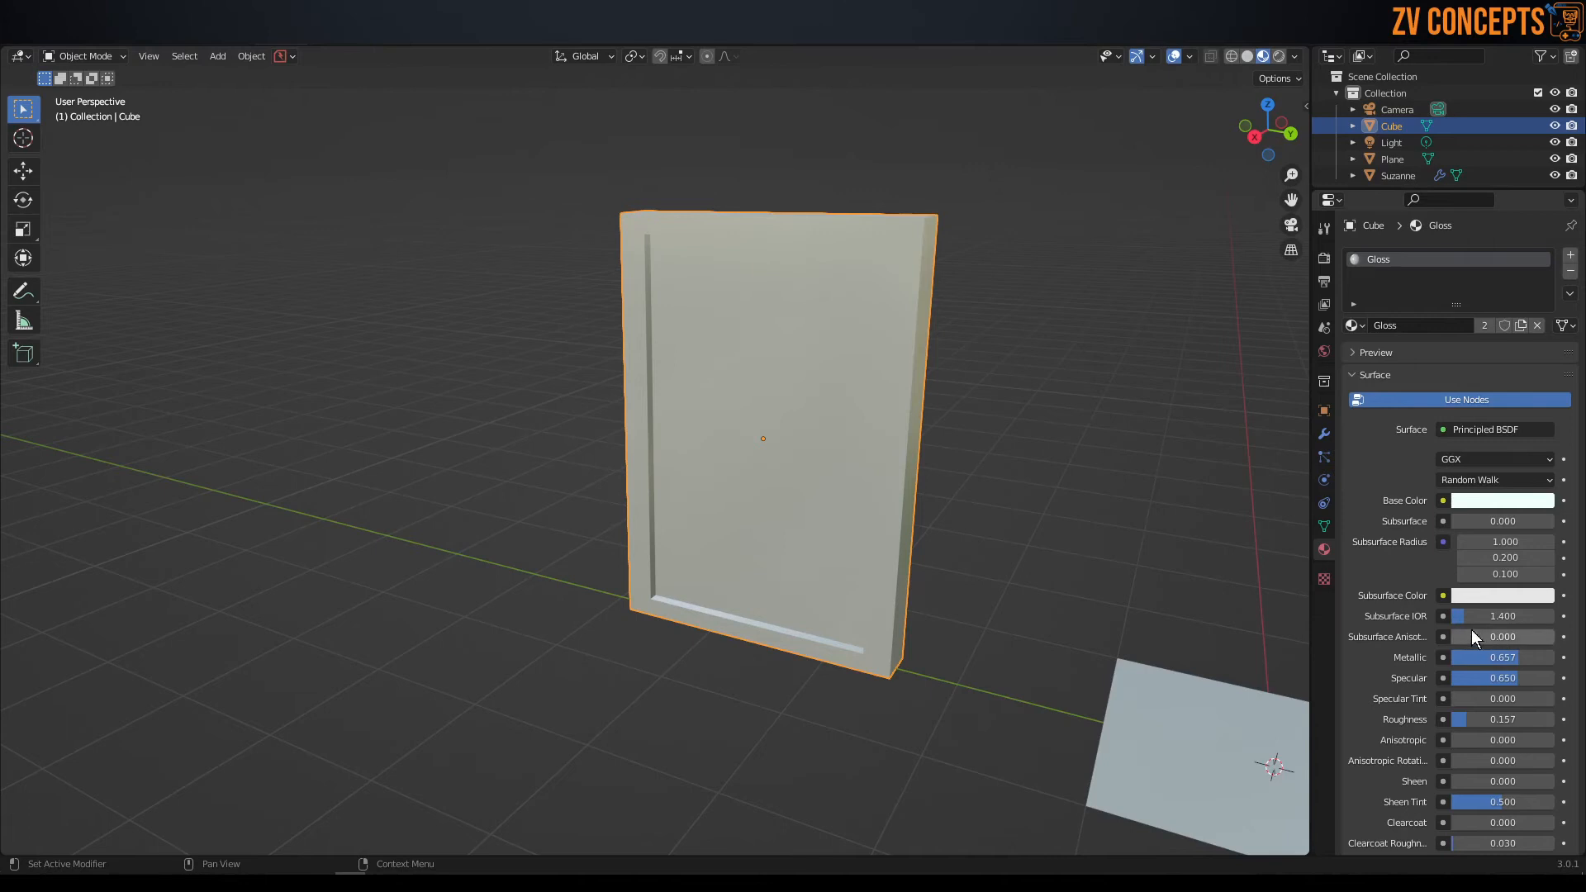
left_click_drag(1486, 720, 1538, 719)
left_click_drag(1525, 661, 1473, 660)
Turn on the wireframe overlay in the viewport and deselect the panel.
middle_click_drag(1079, 548, 814, 413)
left_click(1190, 56)
left_click(1085, 358)
left_click(898, 408)
middle_click_drag(899, 407, 813, 411)
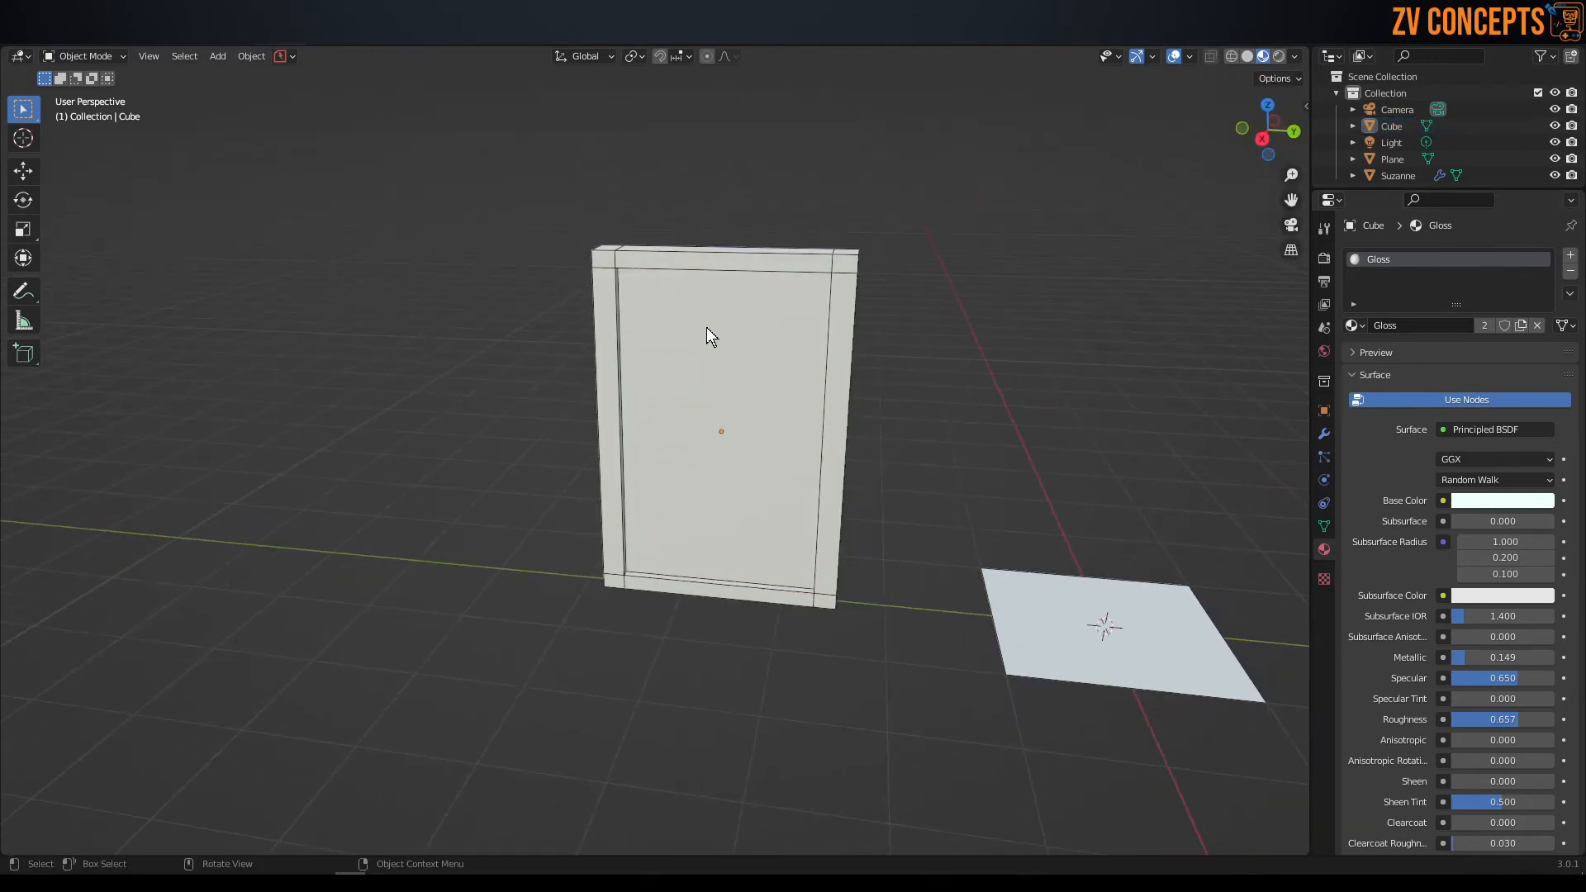
Enter face editing on the panel and select only the recessed central face.
middle_click_drag(700, 364, 593, 326)
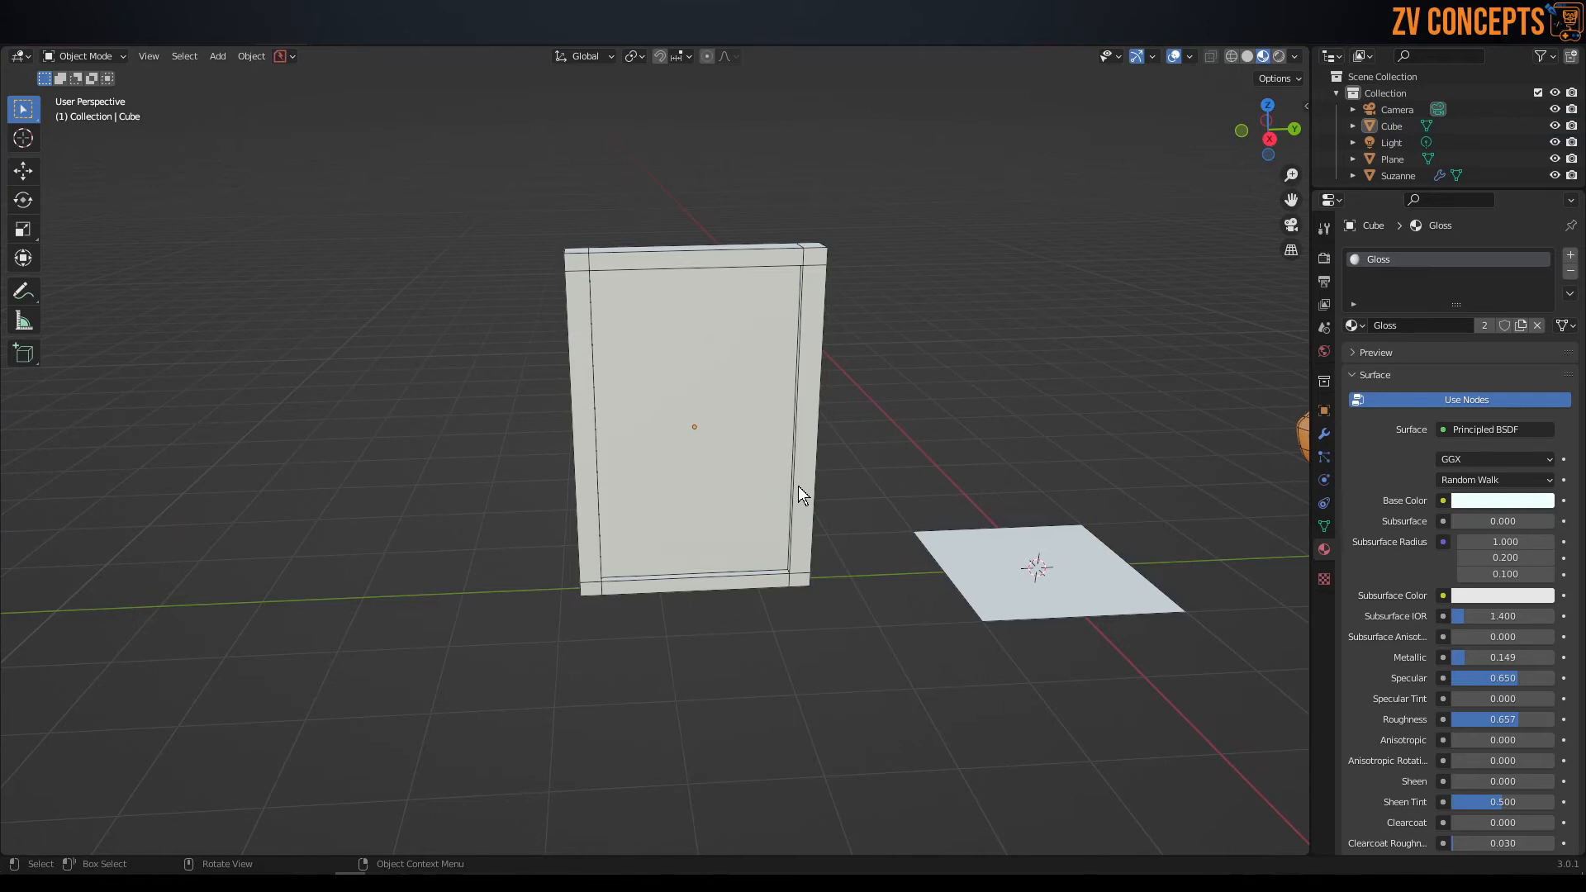
middle_click_drag(797, 487, 692, 423)
key("Tab")
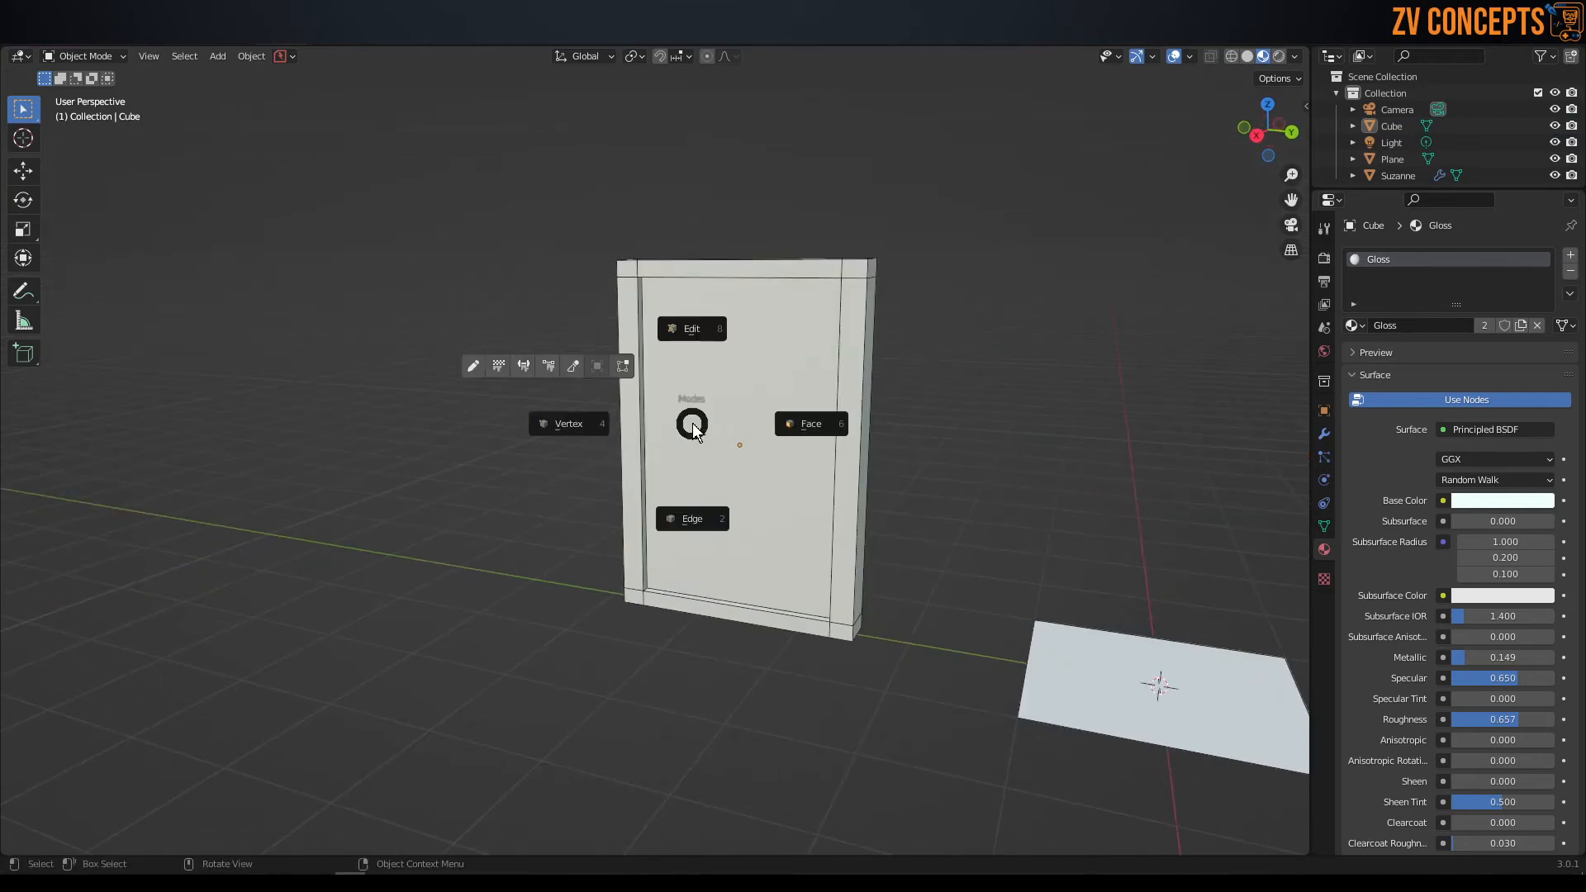
left_click(807, 423)
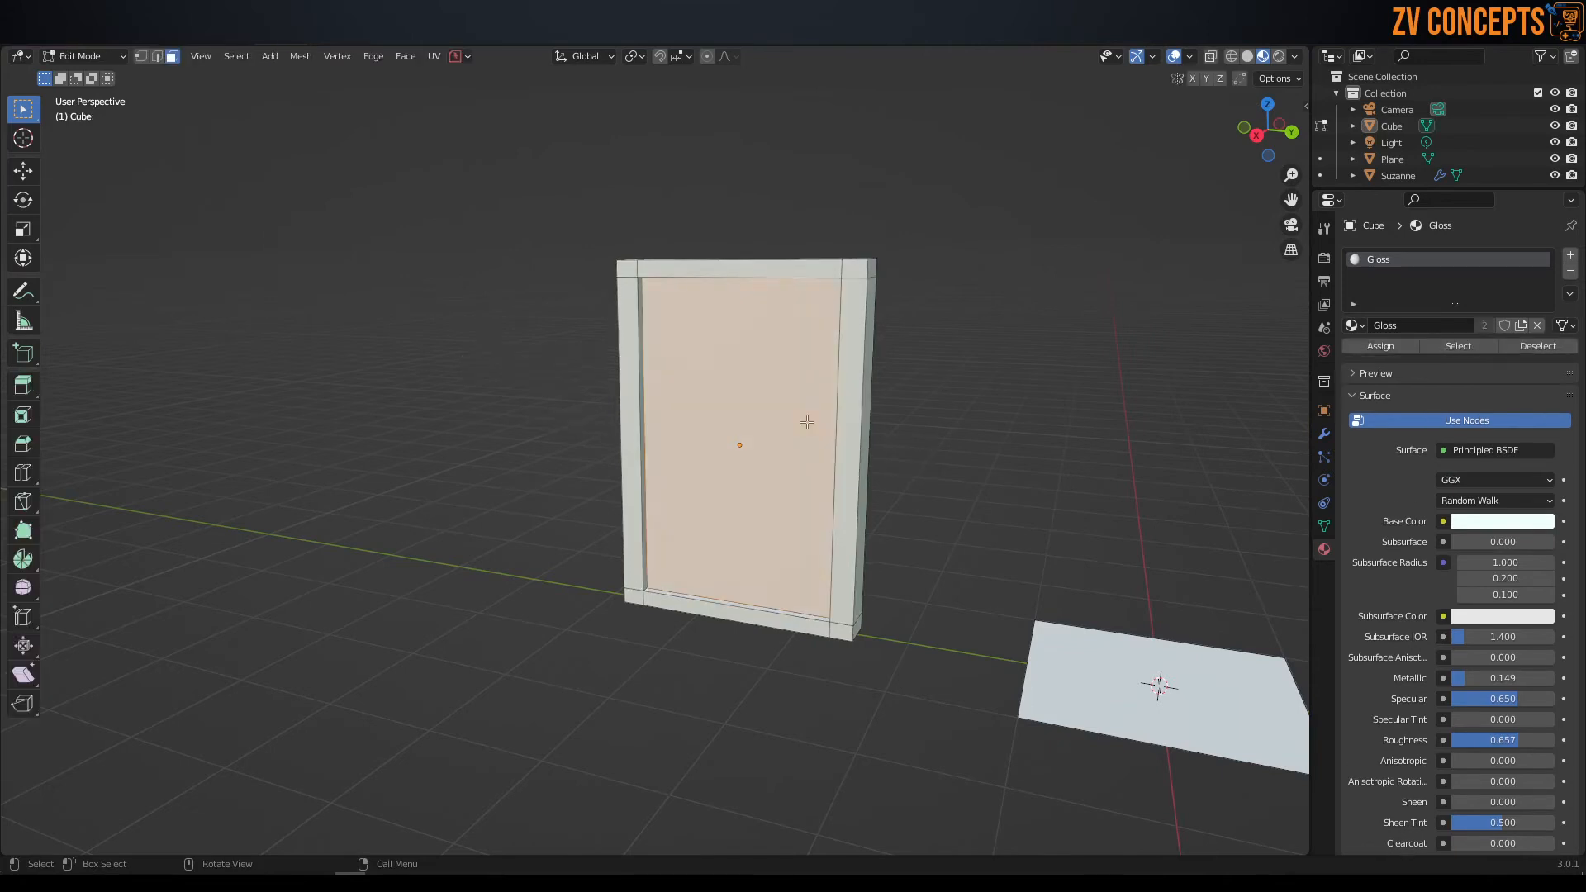
middle_click_drag(688, 428, 752, 447)
left_click(957, 334)
left_click(717, 380)
middle_click_drag(620, 379, 559, 383)
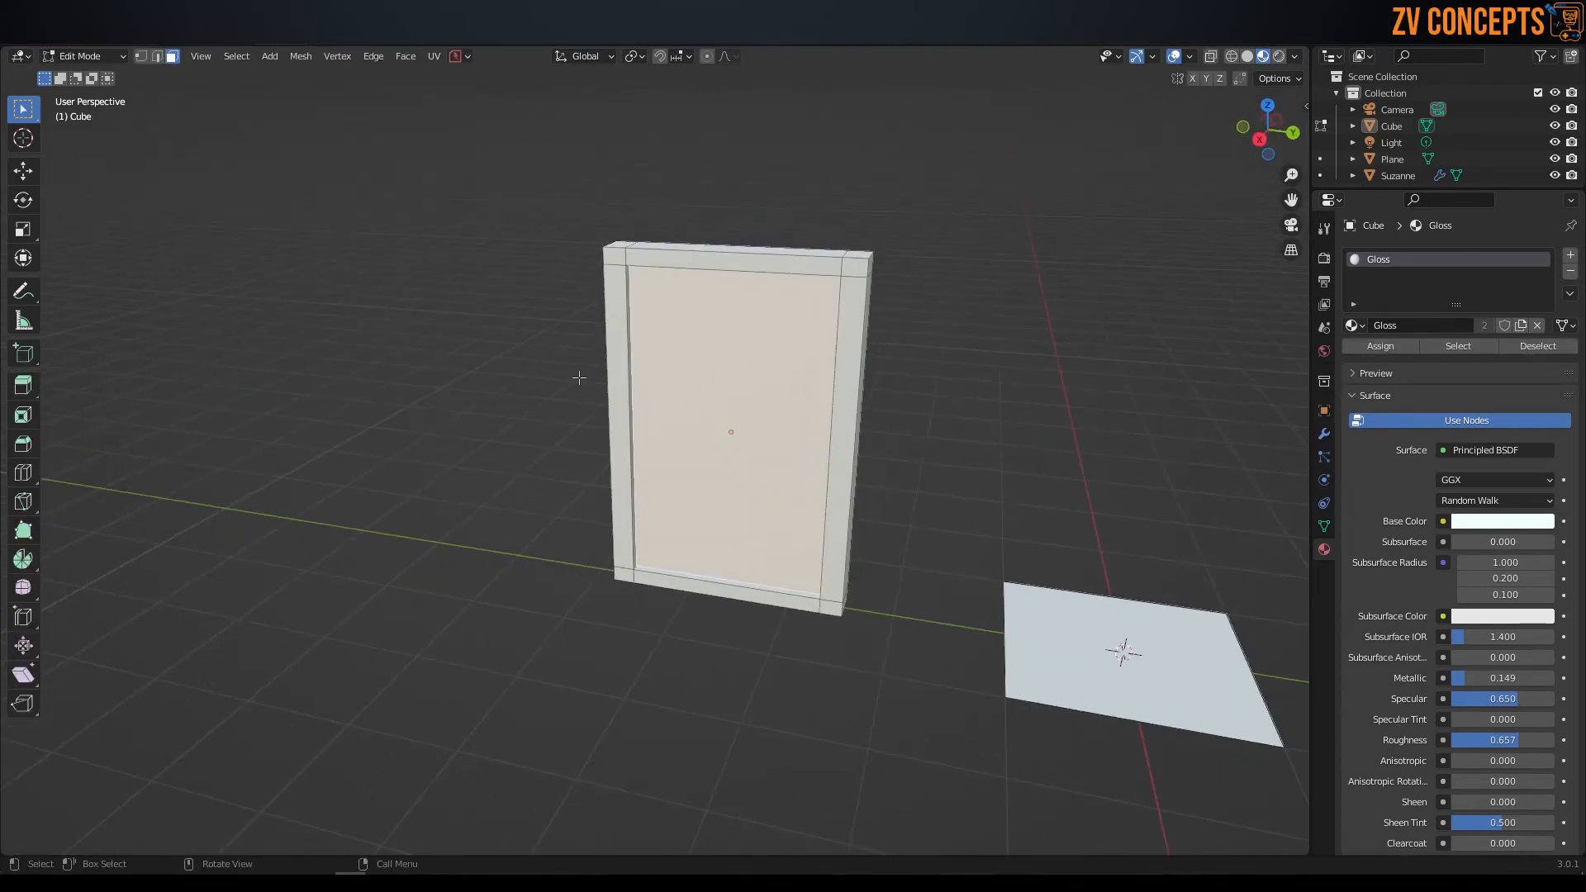
Add a second material slot to the panel with a new material named Glass and a bright blue base color.
left_click(1570, 257)
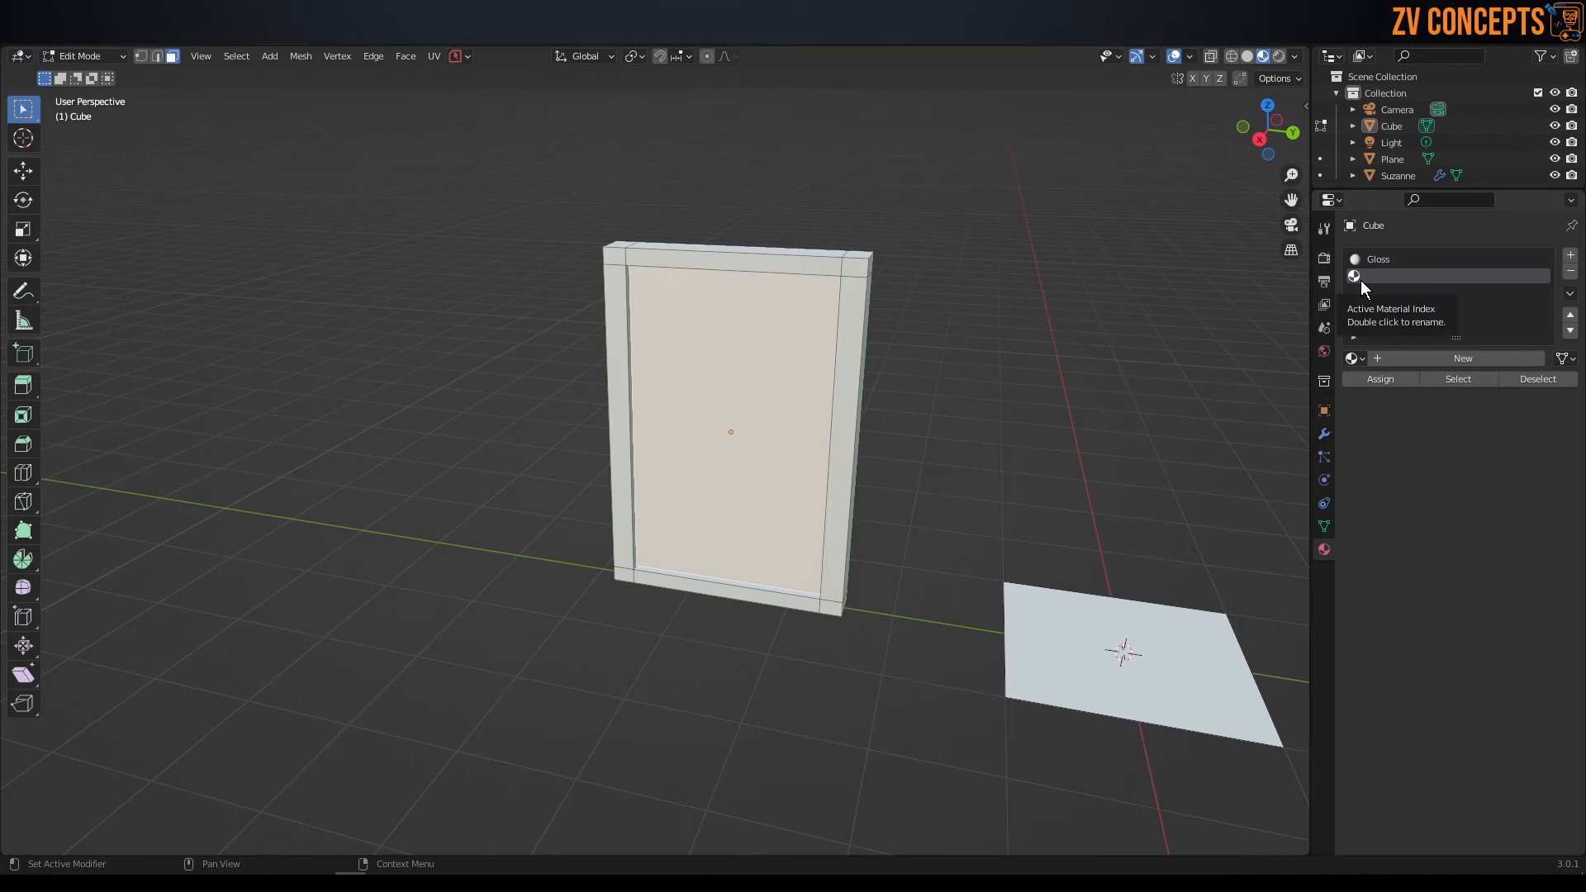
left_click(1496, 356)
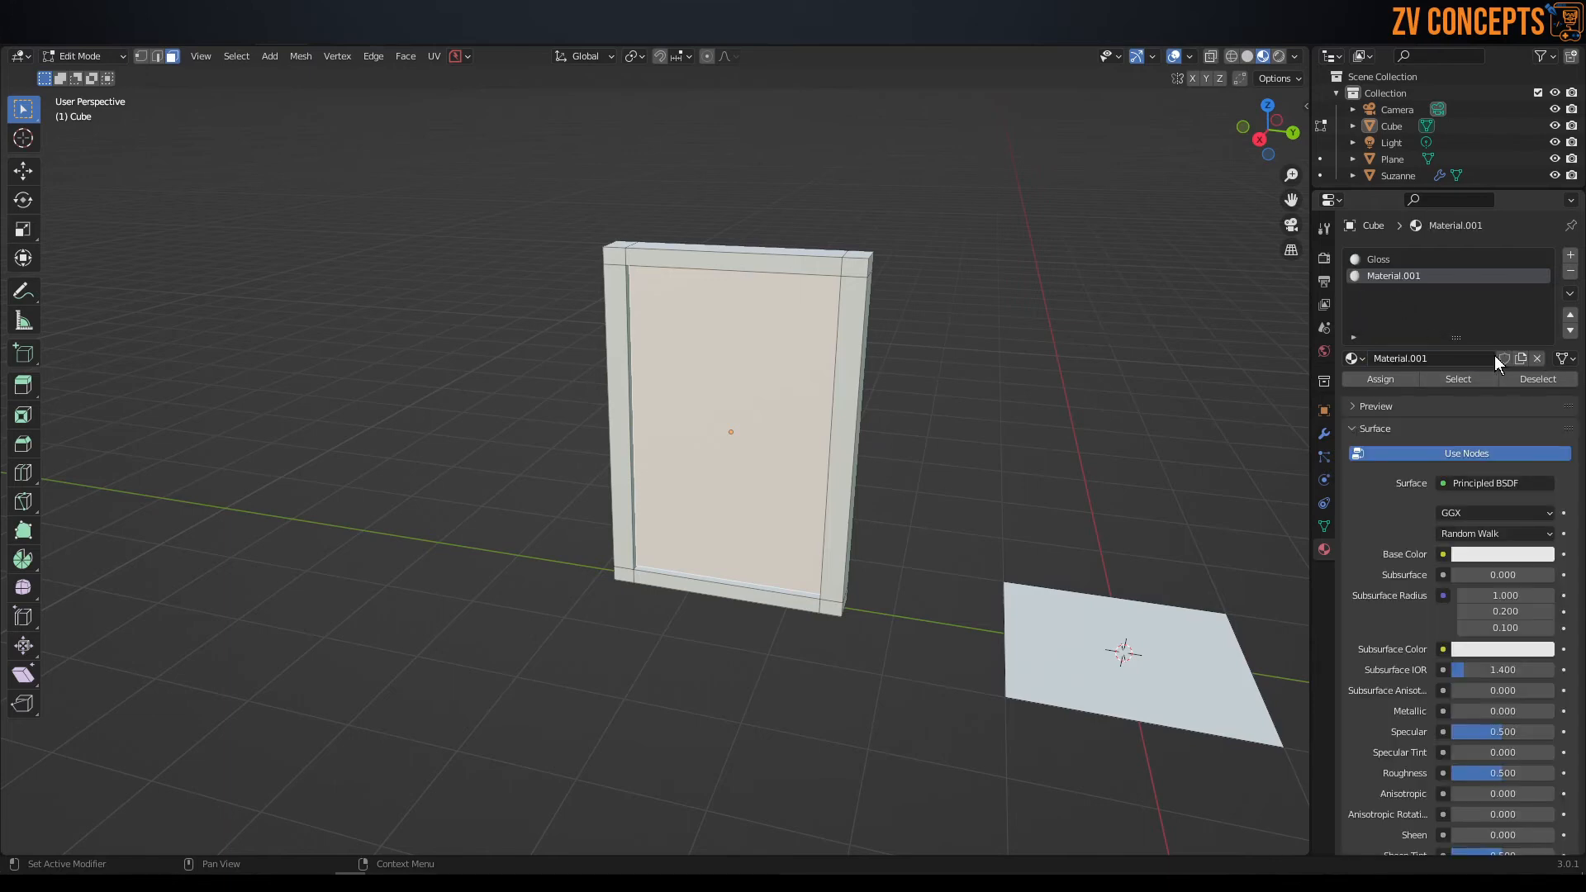
left_click(1454, 357)
type("Glass")
key("Return")
left_click(1486, 552)
left_click_drag(1498, 365, 1494, 321)
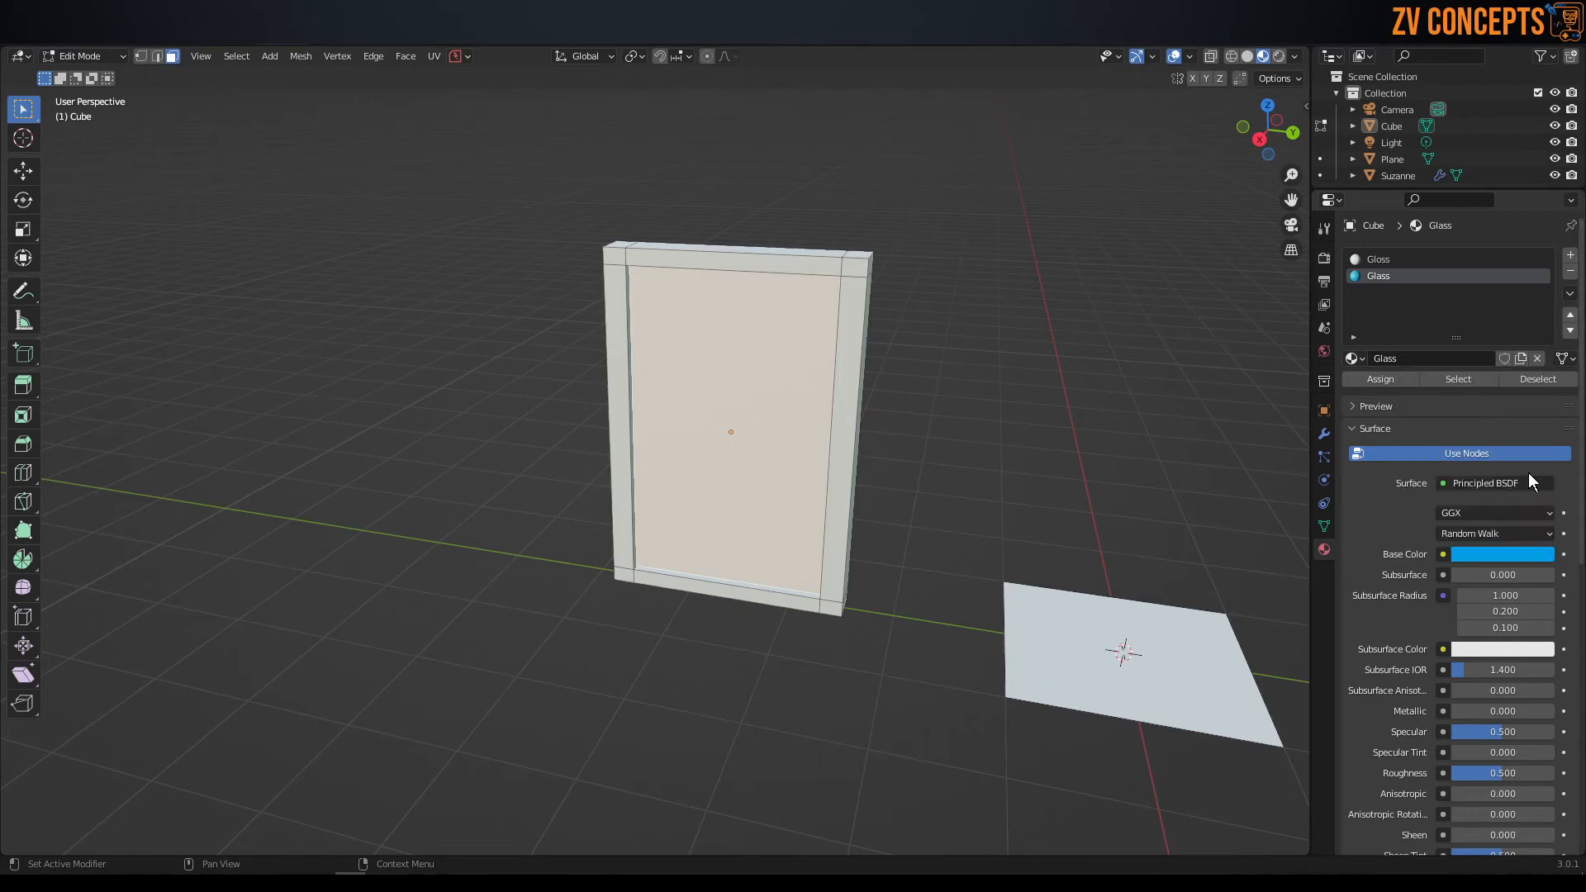
Reselect the panel's recessed central face and assign the Glass material to it.
left_click(985, 316)
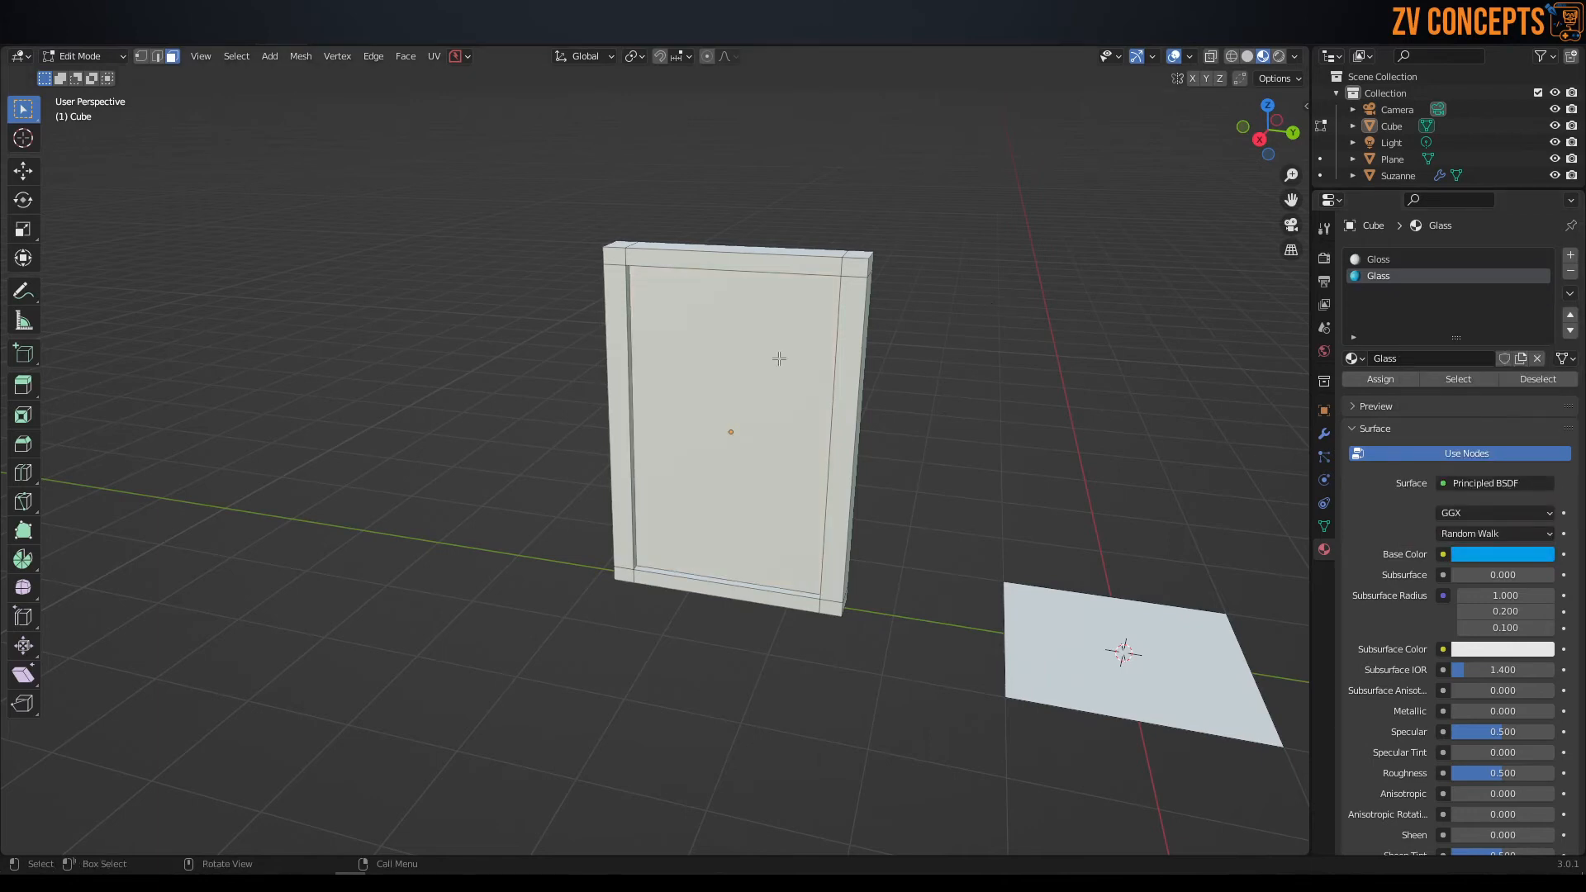
left_click(779, 358)
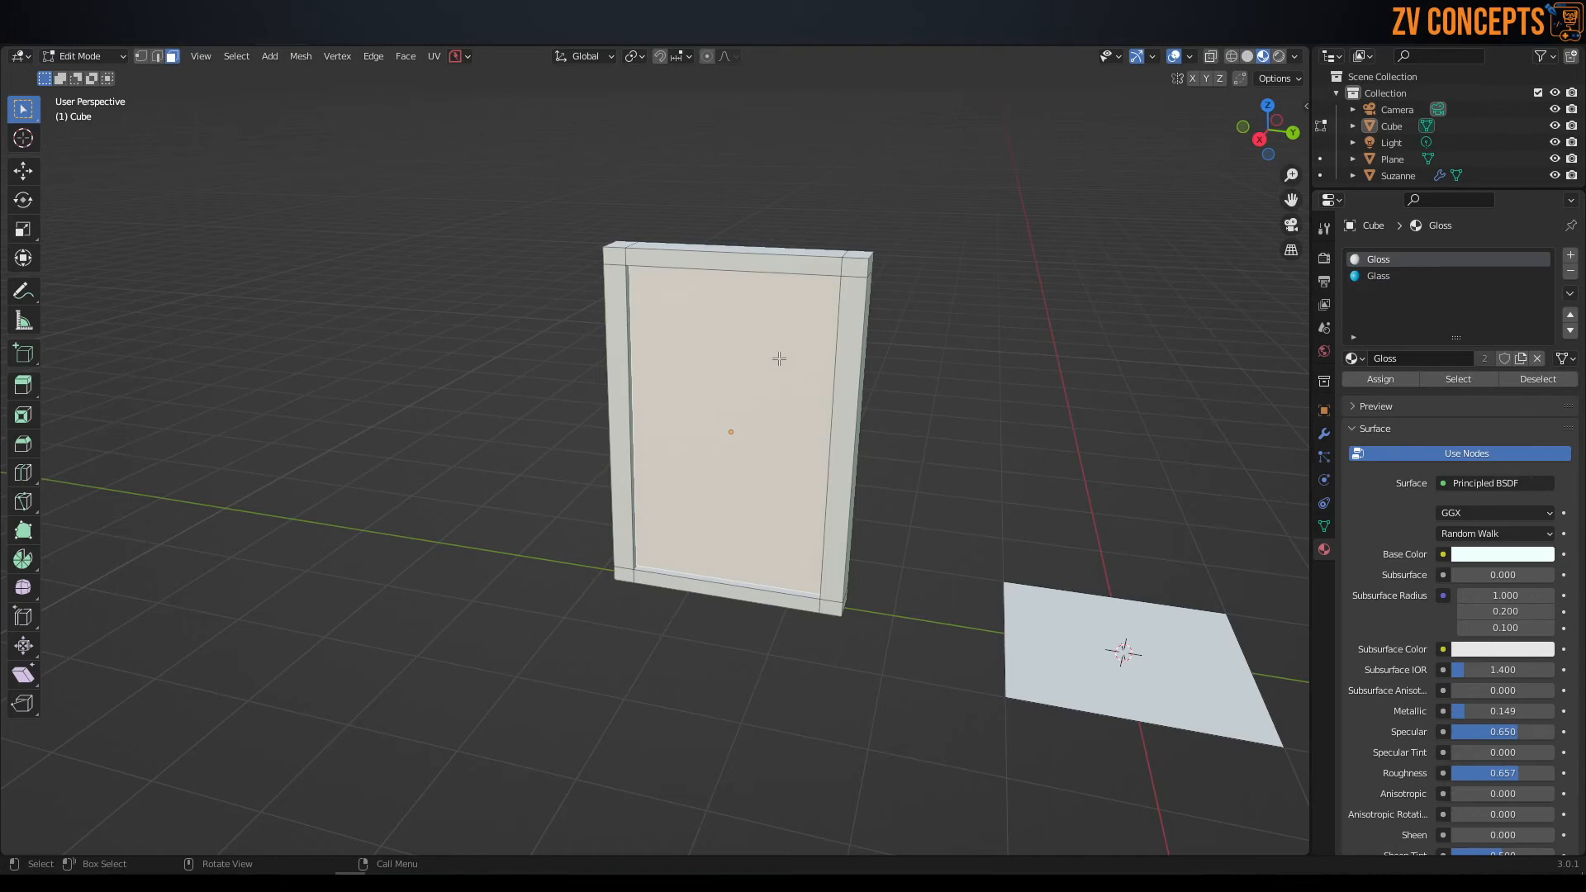
left_click(1391, 277)
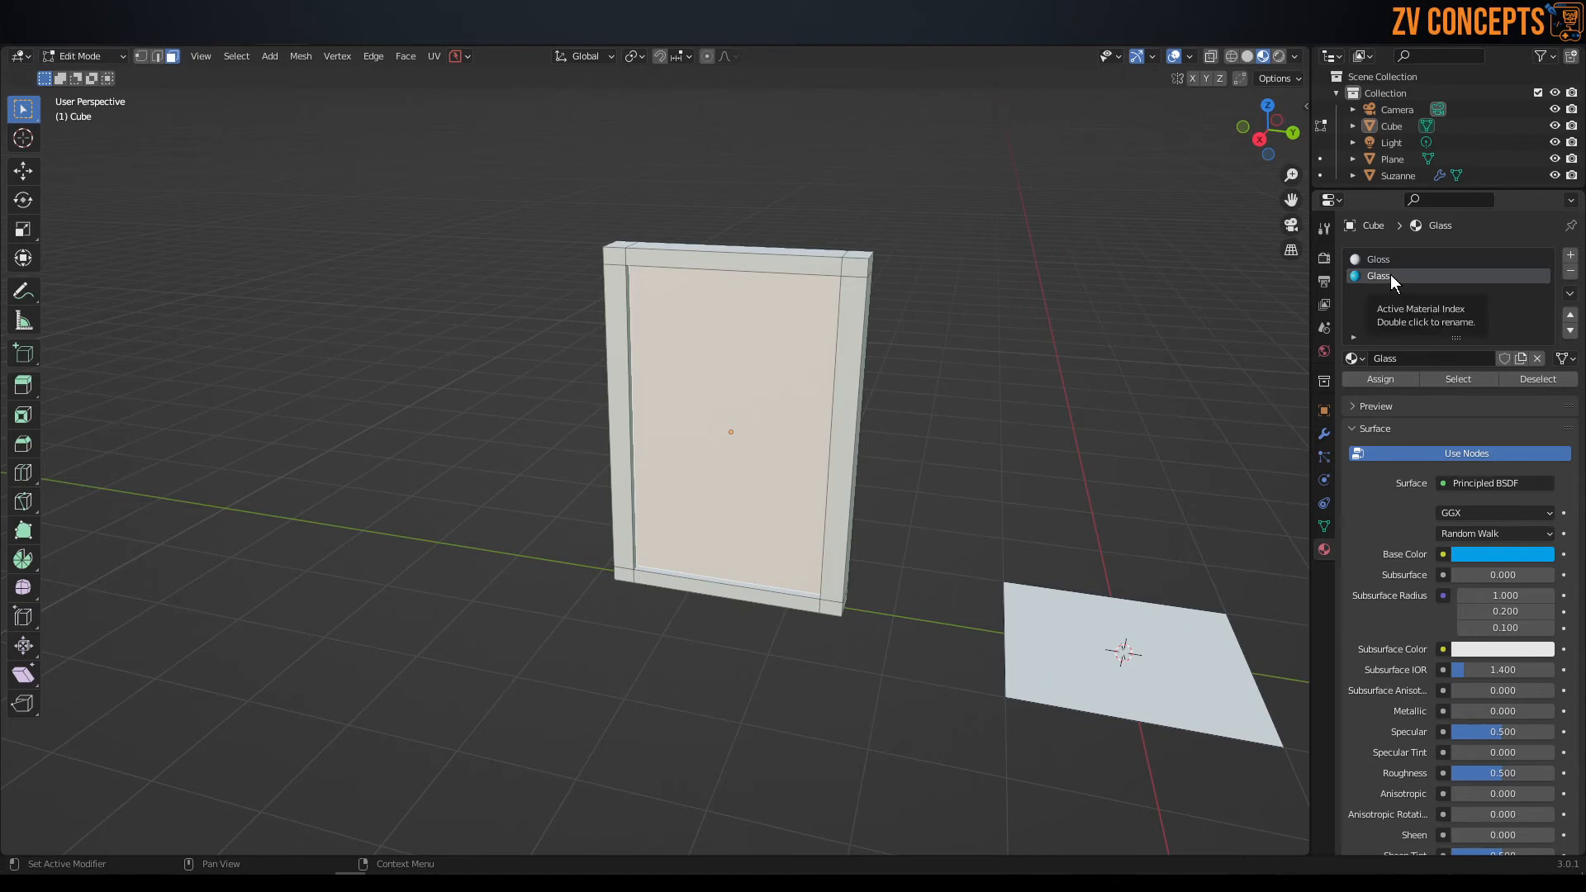
left_click(1390, 384)
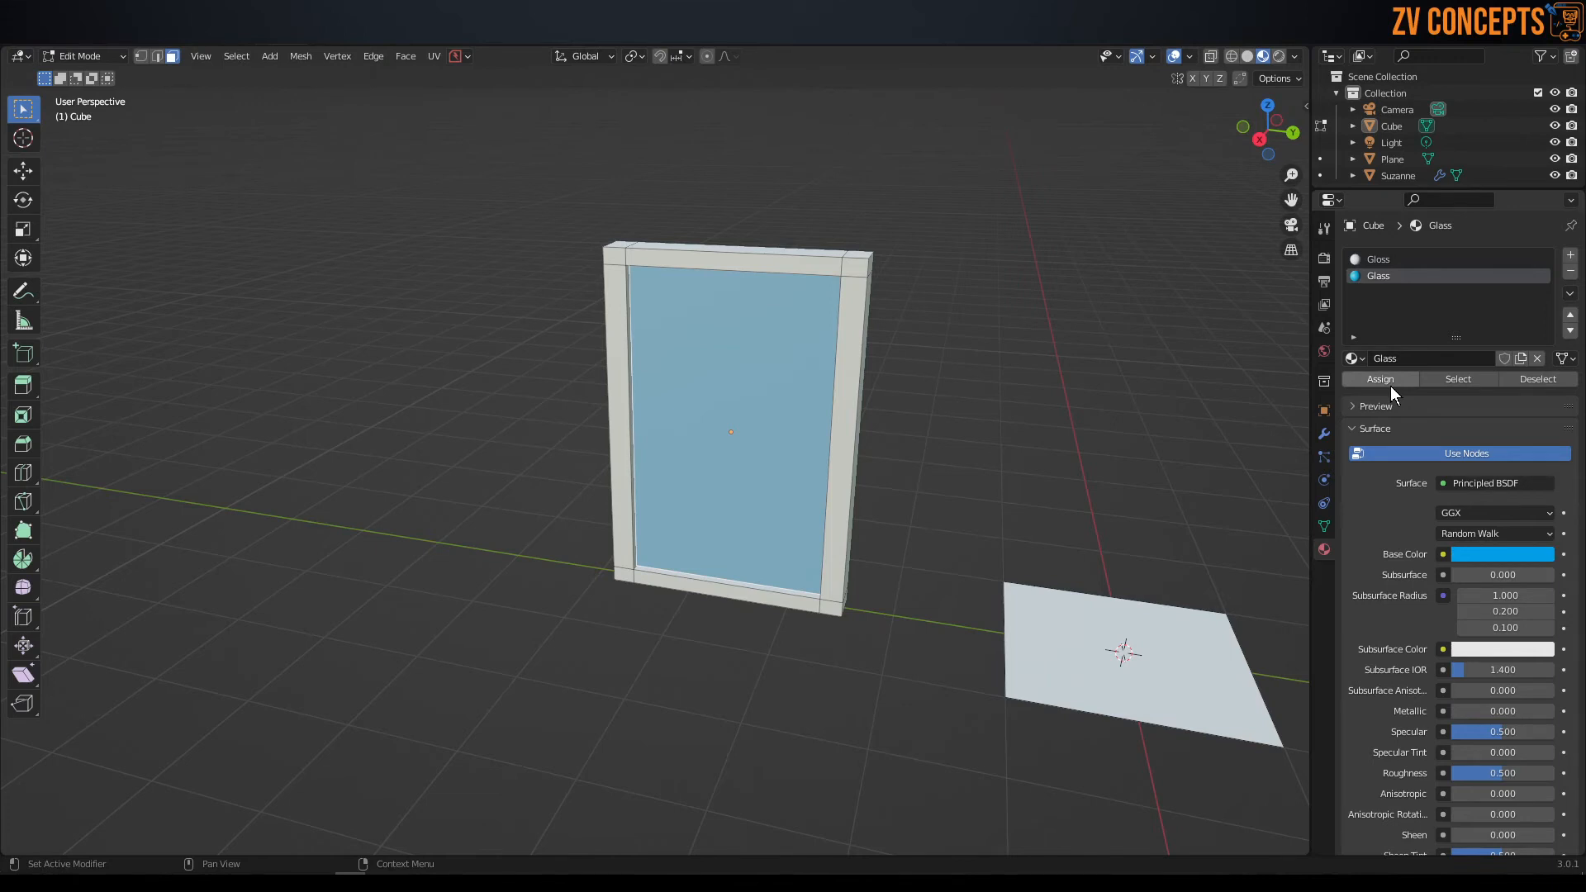
Assign the Glass material to the recessed face on the panel's opposite side and return to Object Mode.
middle_click_drag(462, 191, 825, 219)
key("ctrl+z")
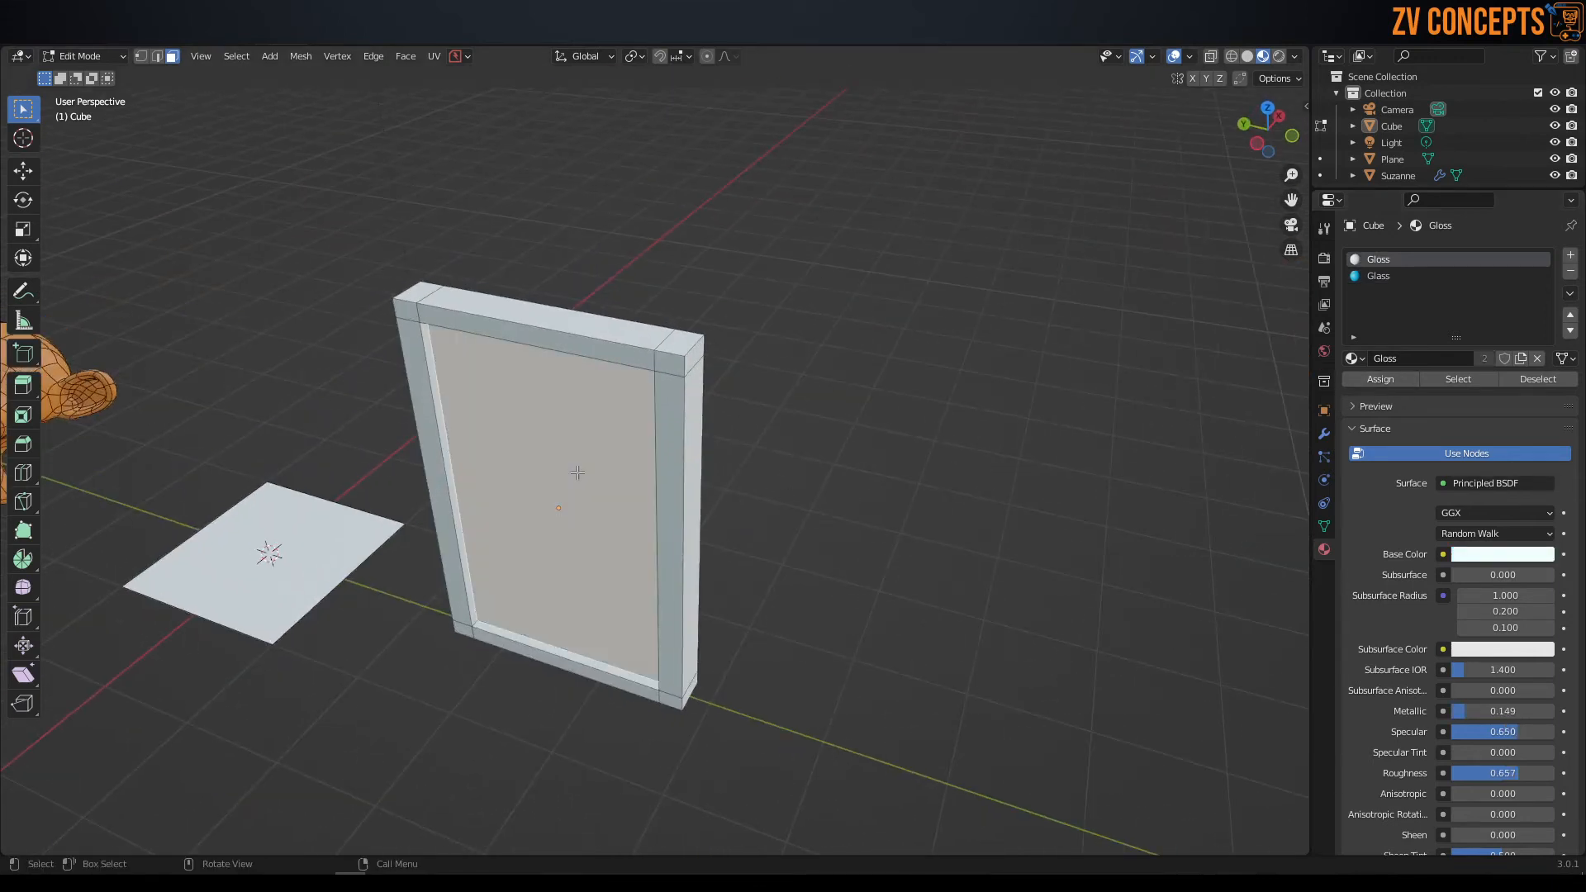
left_click(1414, 276)
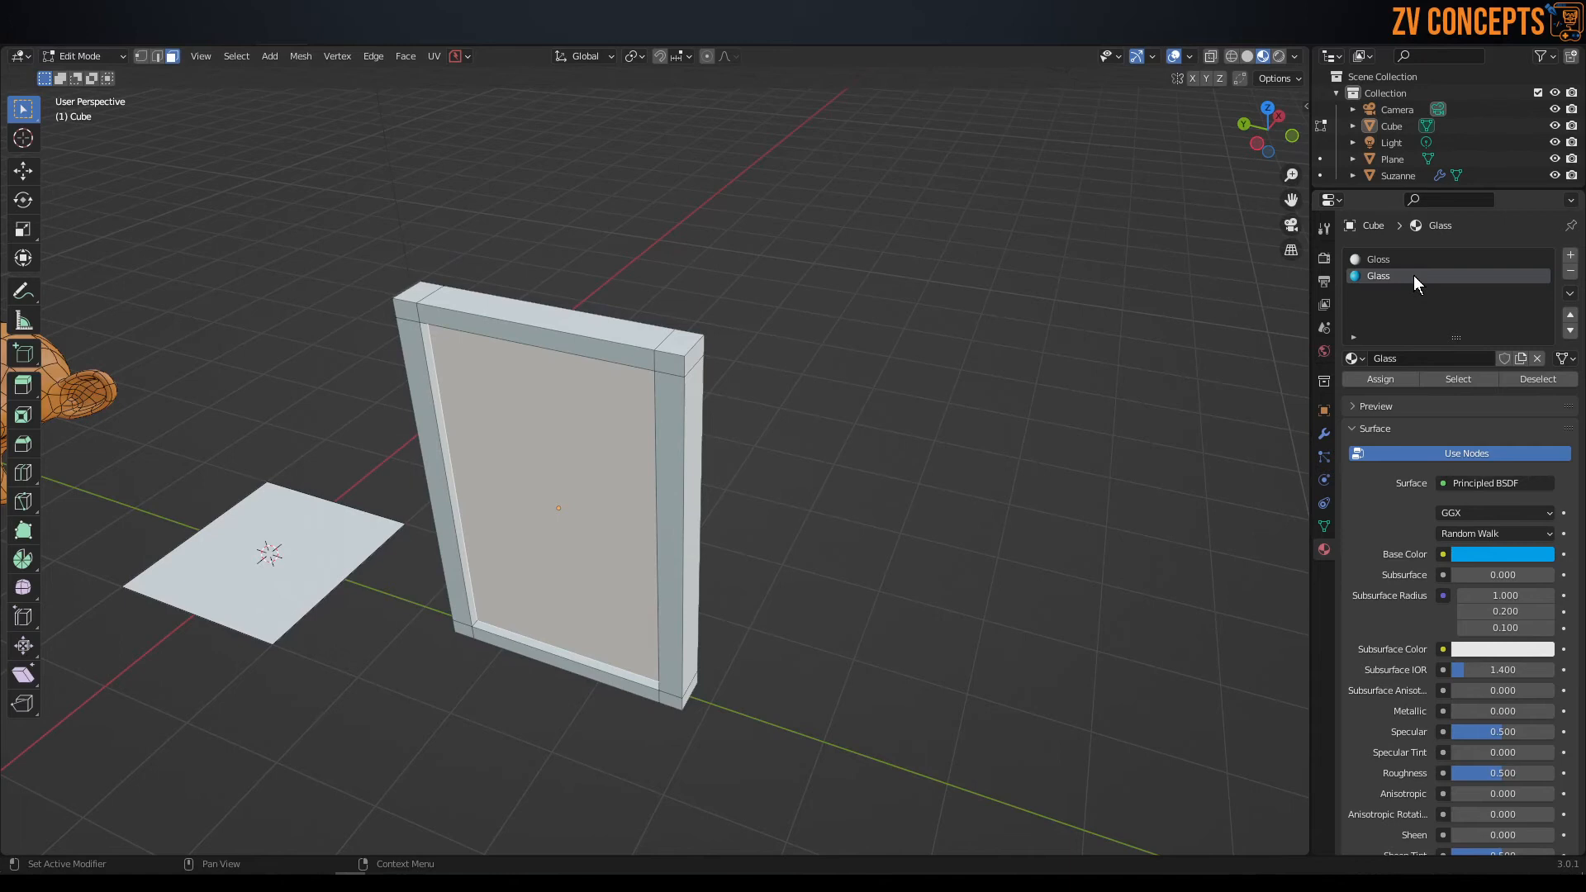
left_click(1385, 378)
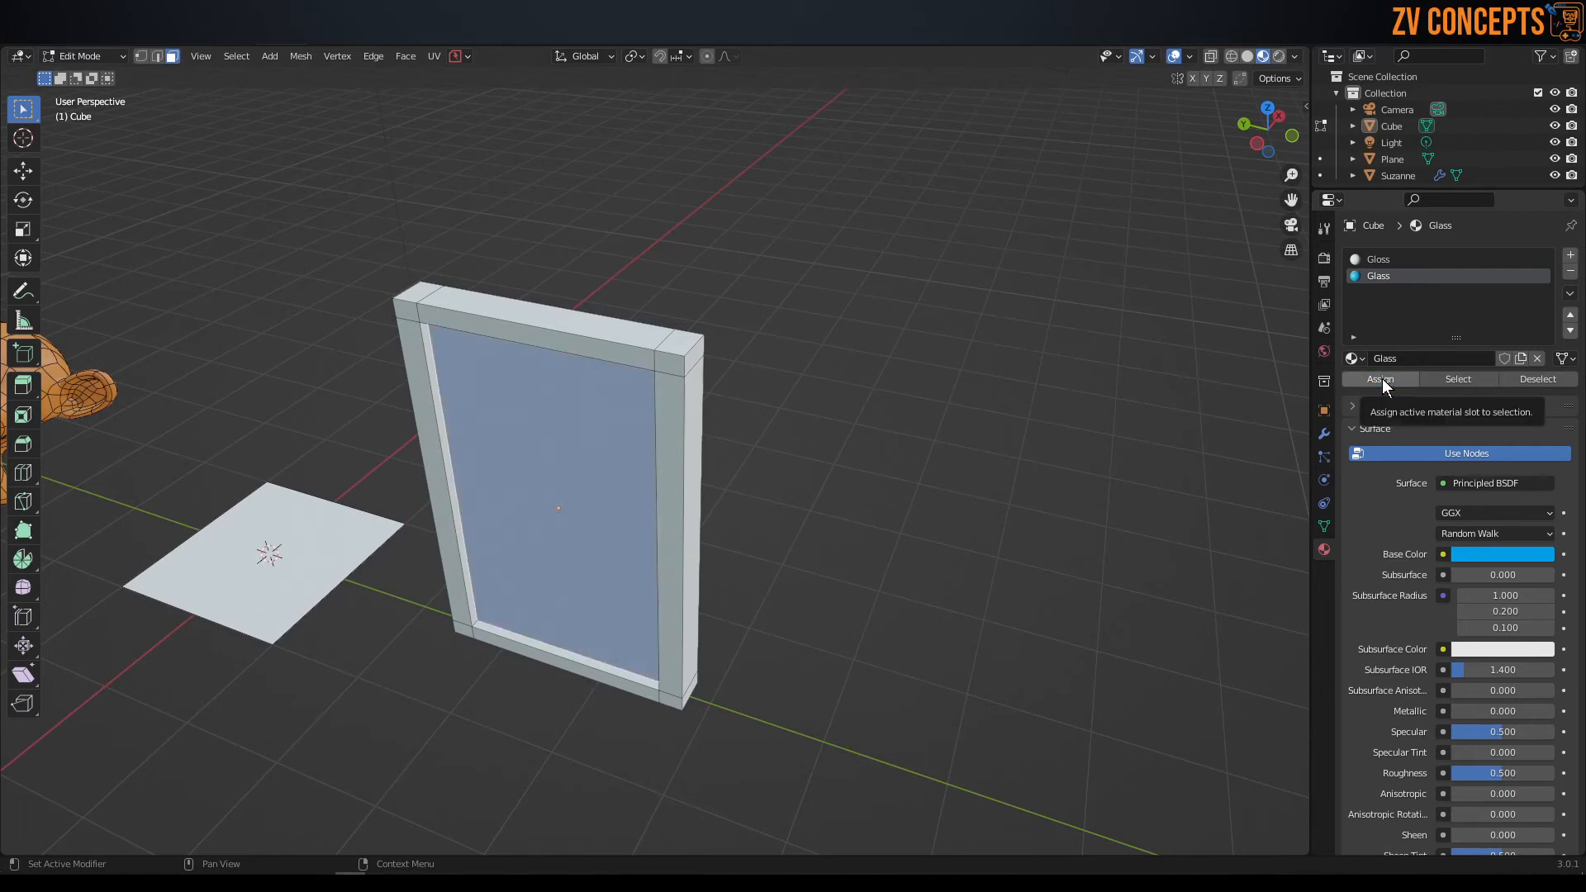
middle_click_drag(628, 314, 427, 310)
key("Tab")
left_click(531, 195)
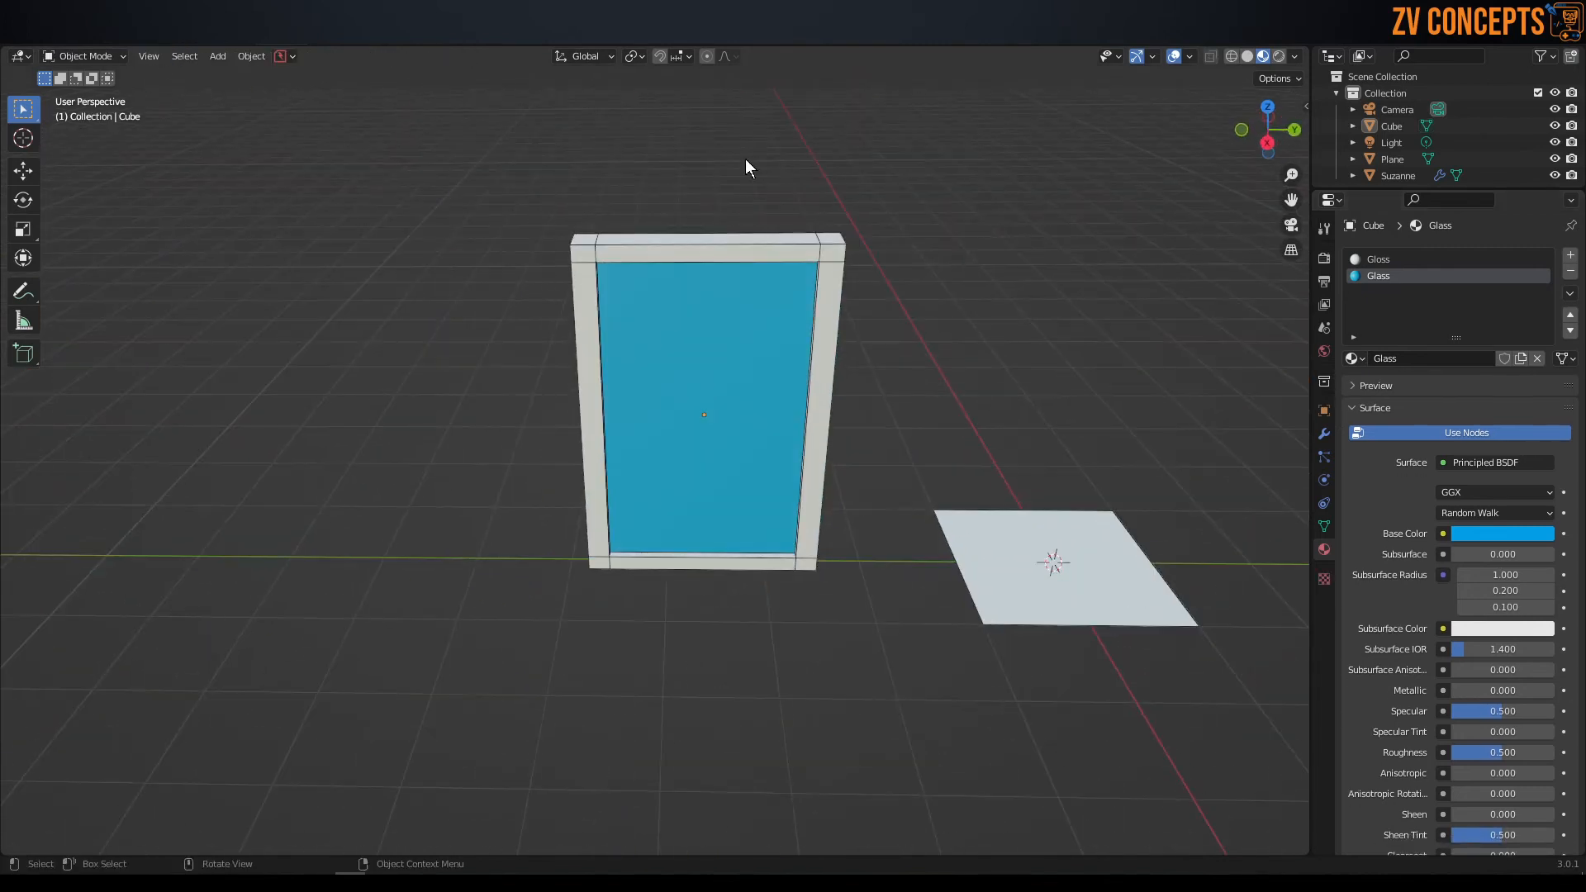
Select the panel, plane and monkey in turn to compare the material slots assigned to each.
left_click(695, 319)
left_click(1053, 561)
middle_click_drag(1055, 559, 960, 426)
left_click(1083, 372)
middle_click_drag(1083, 372, 825, 429)
key("alt+a")
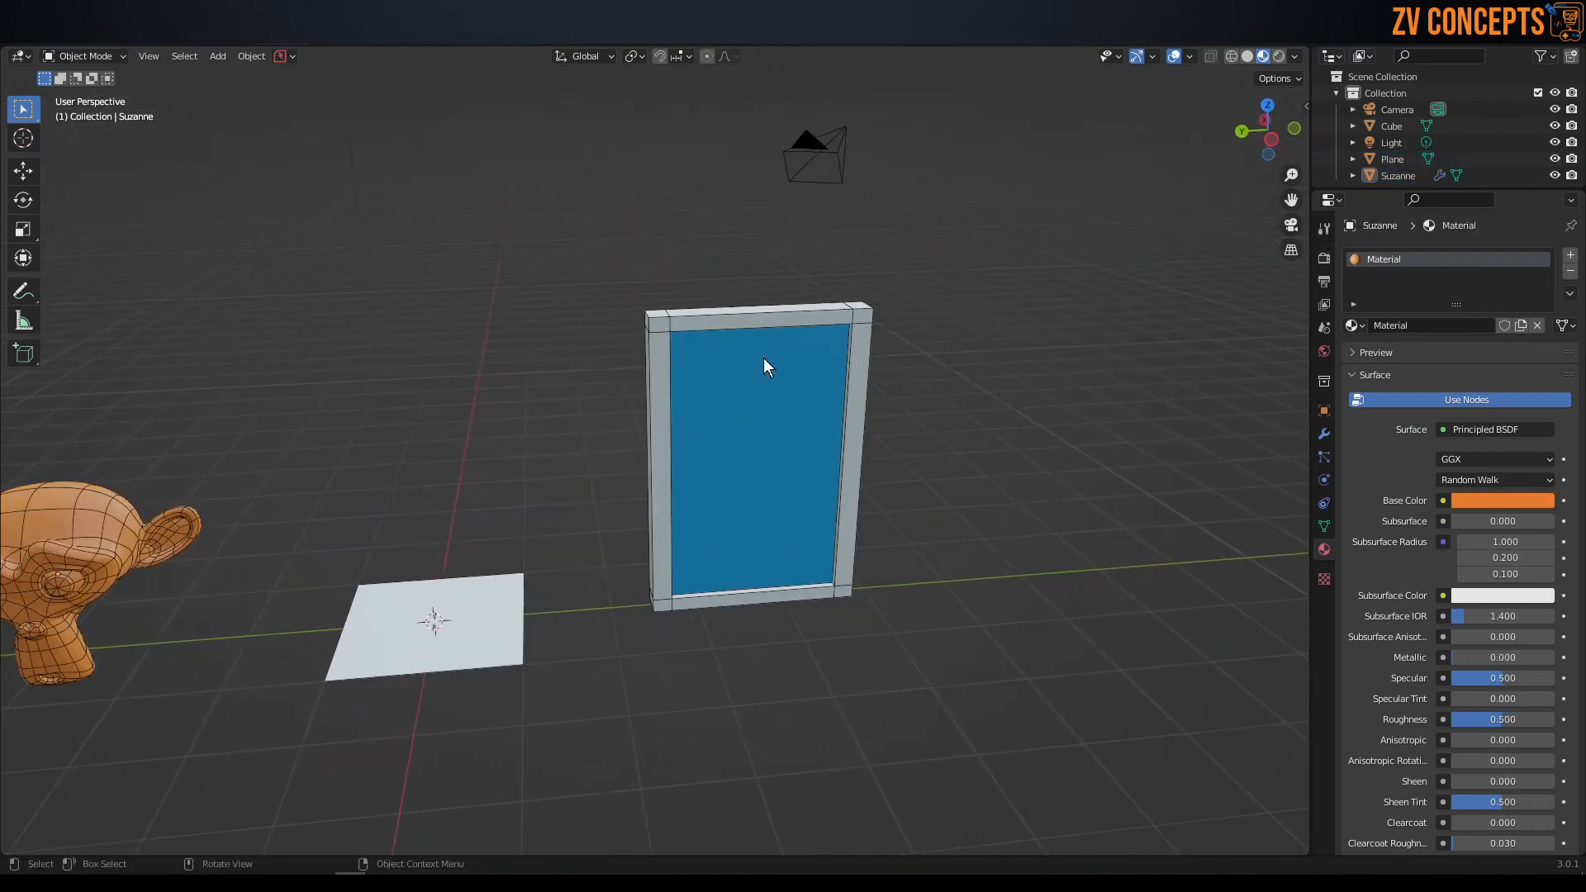
left_click(744, 332)
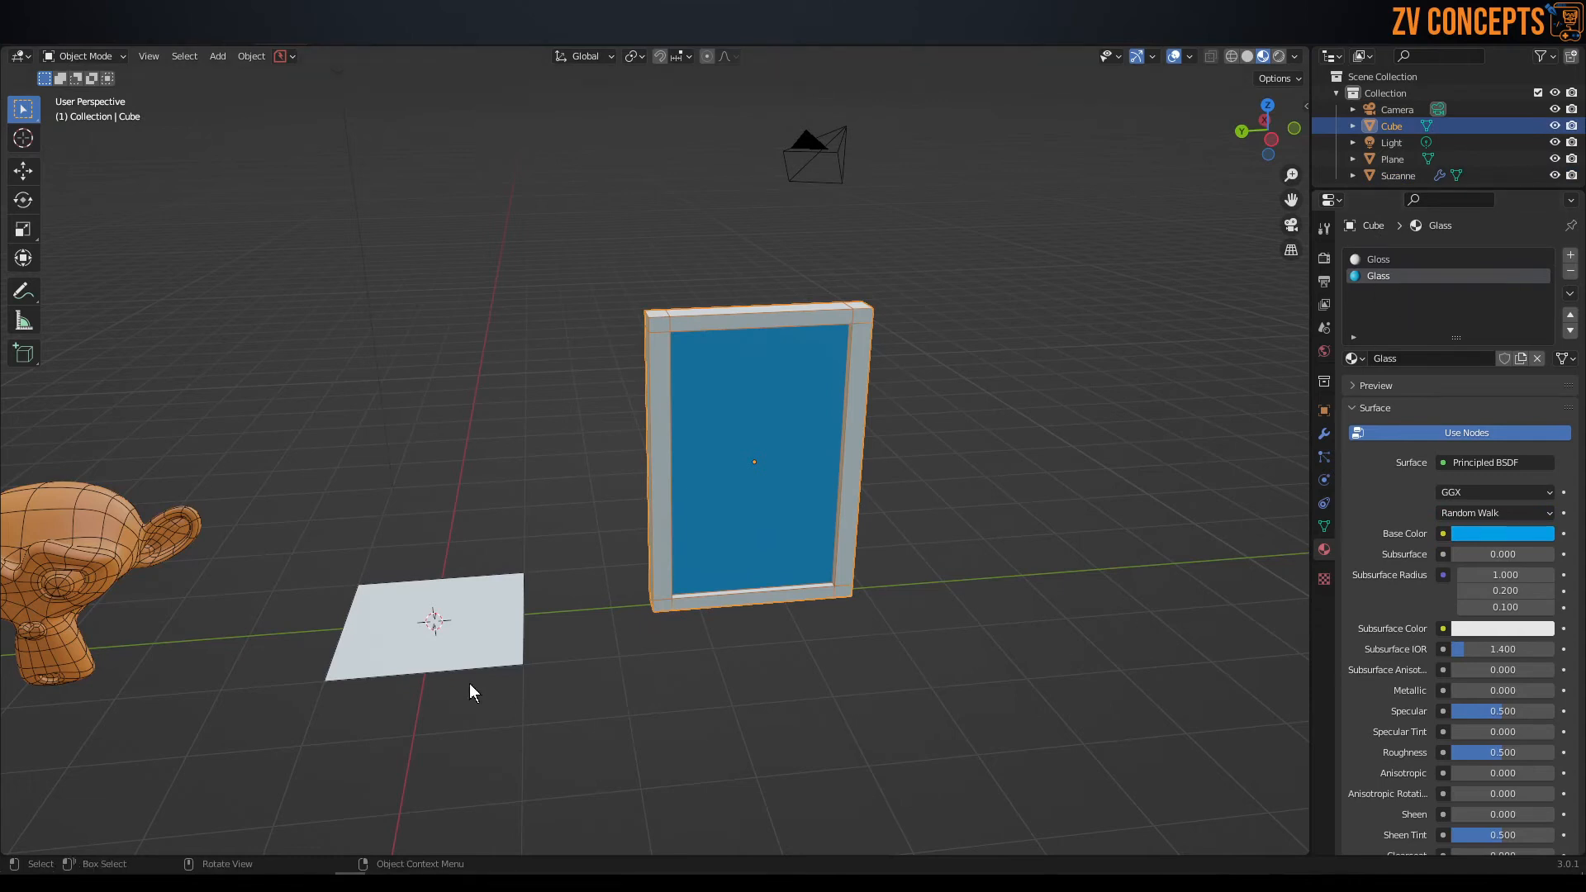
left_click(463, 655)
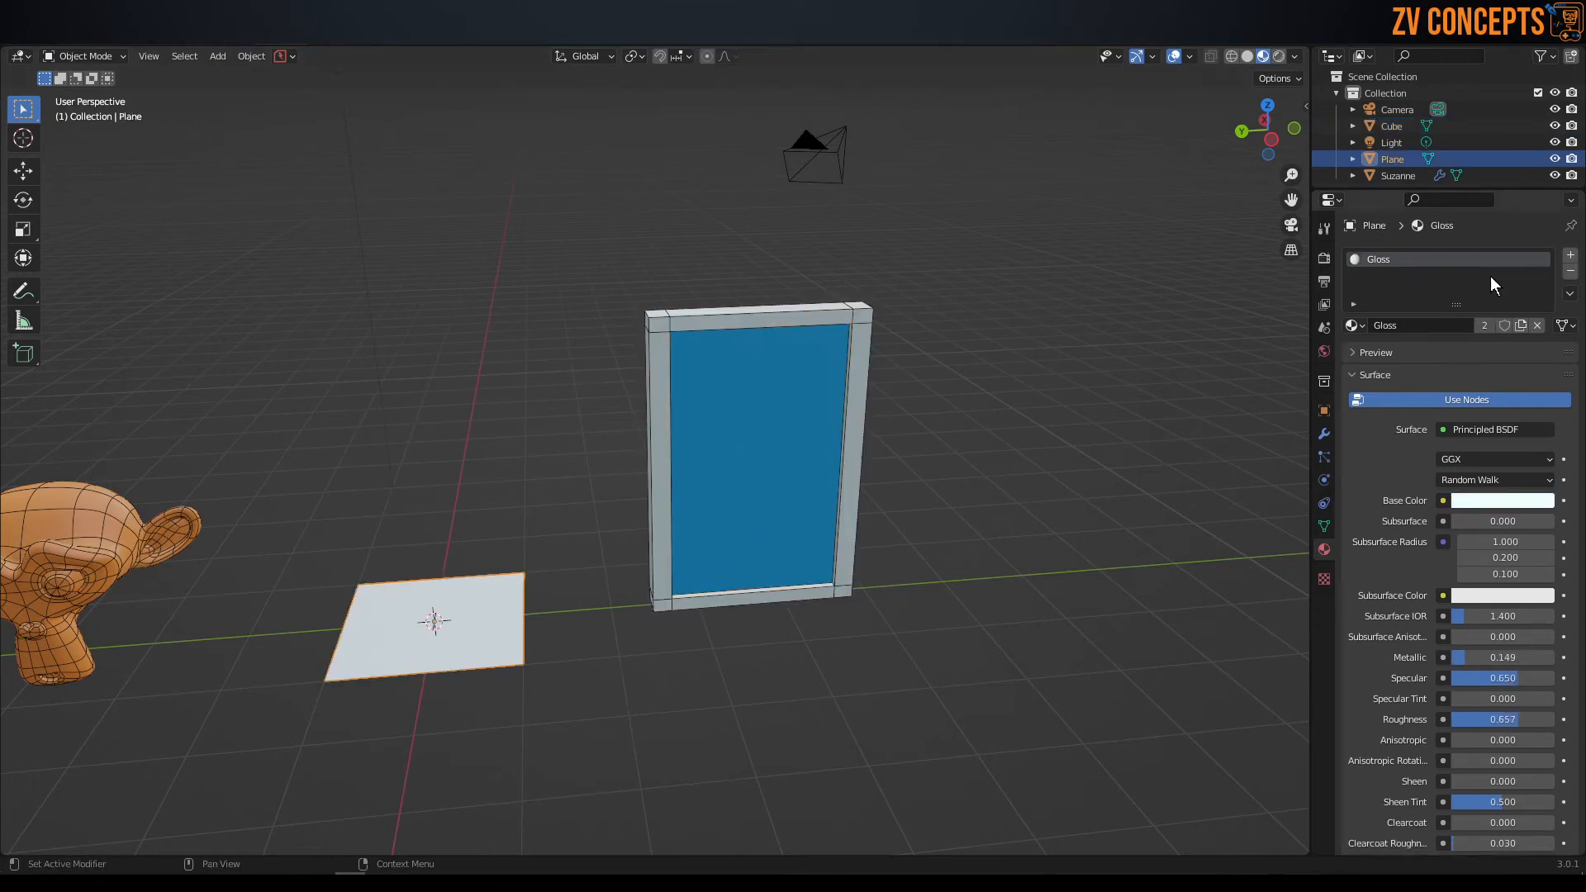
left_click(106, 547)
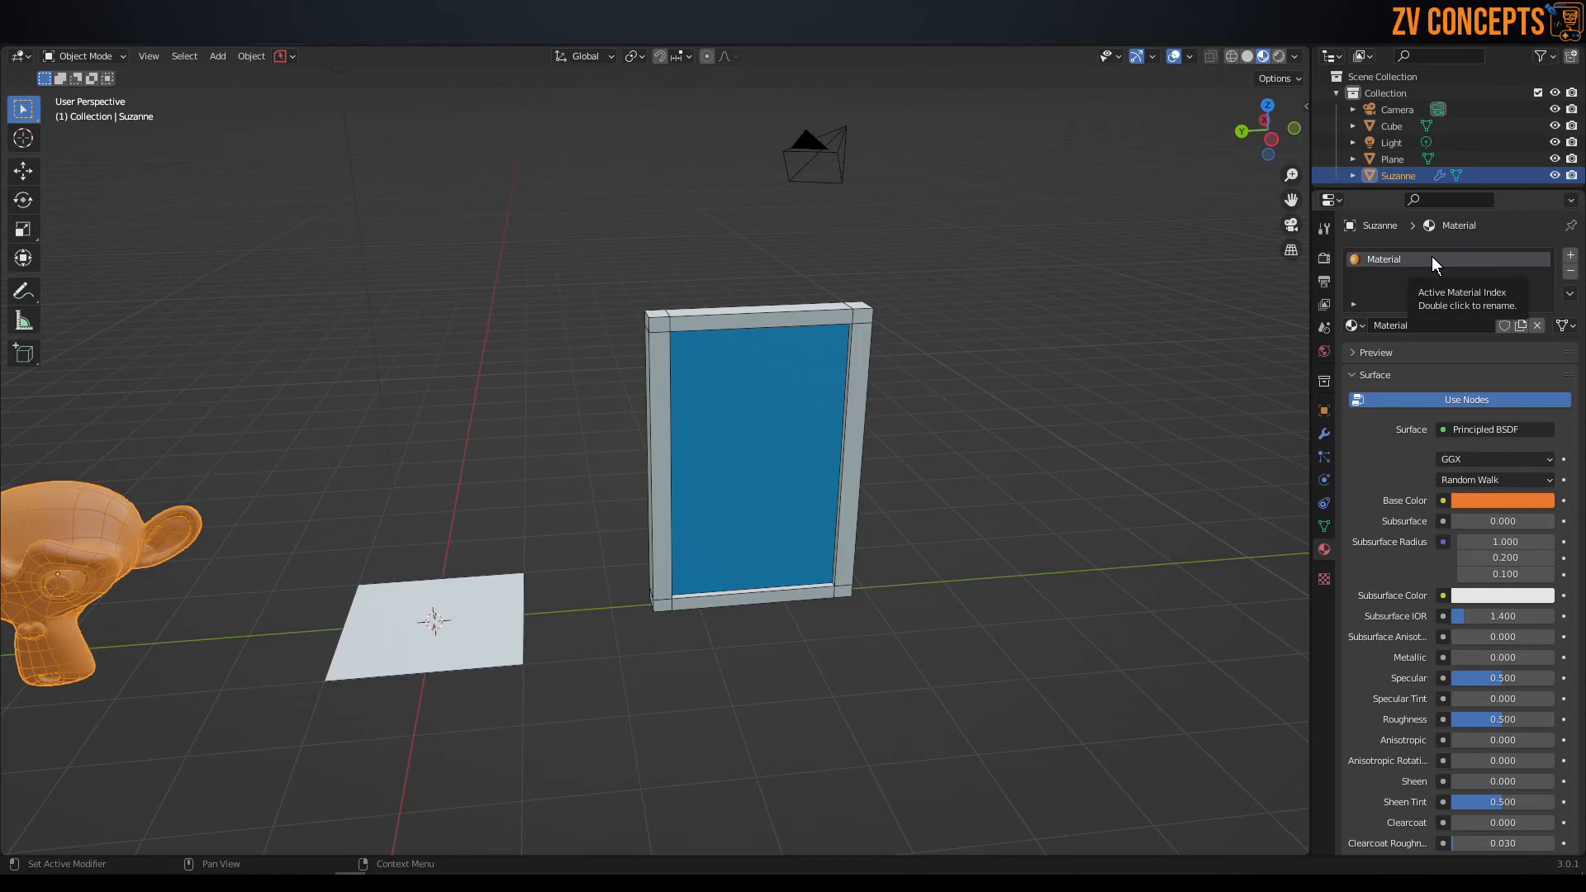
middle_click_drag(842, 431, 866, 479)
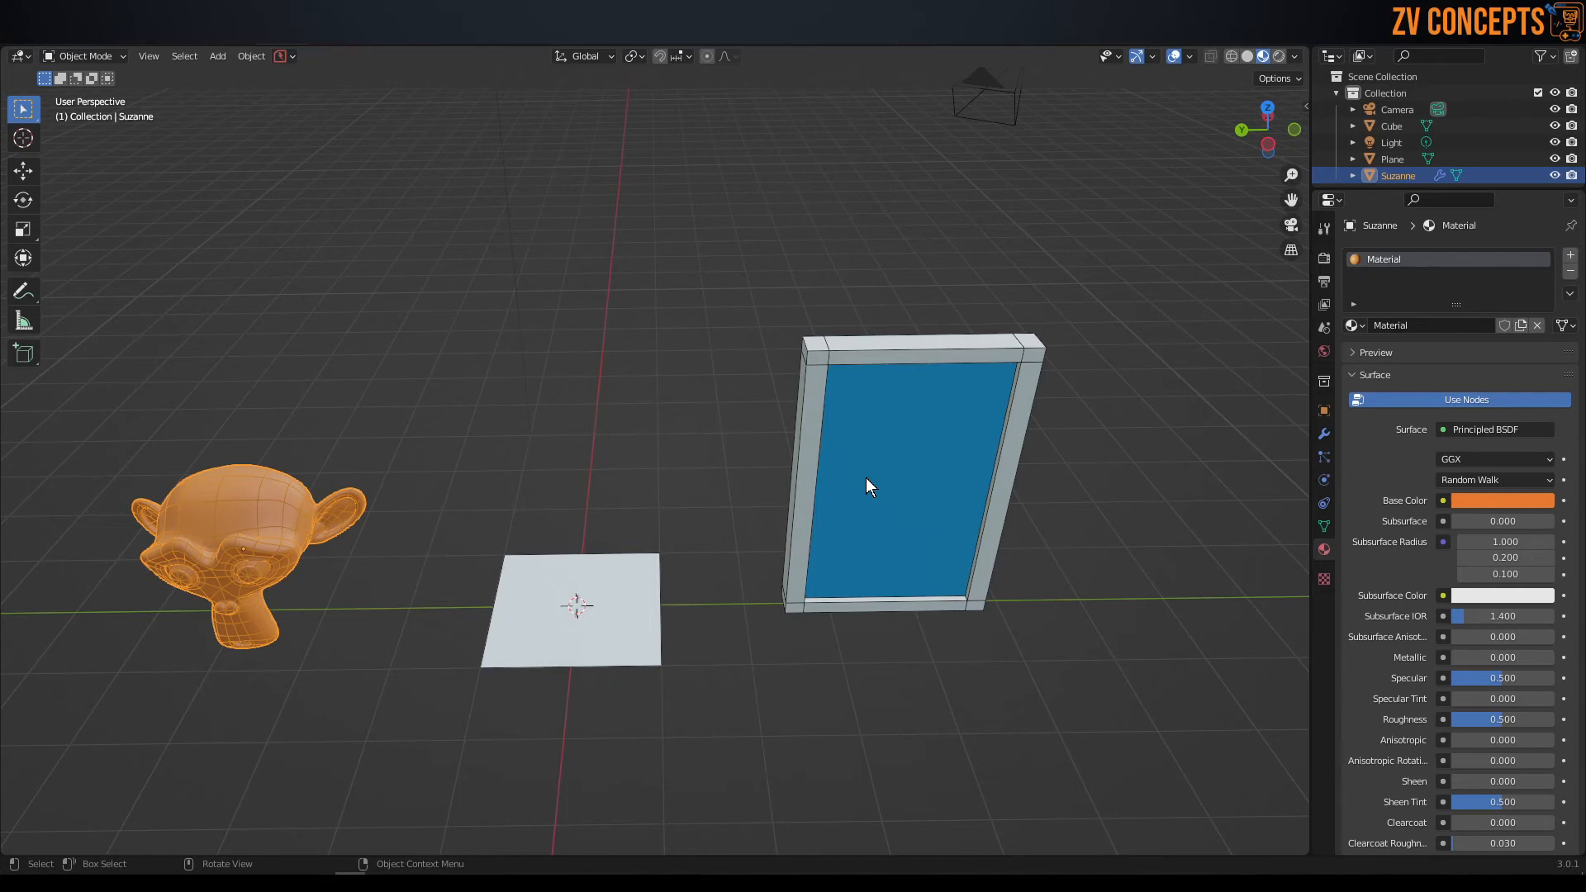
left_click(552, 657)
middle_click_drag(740, 577, 855, 445)
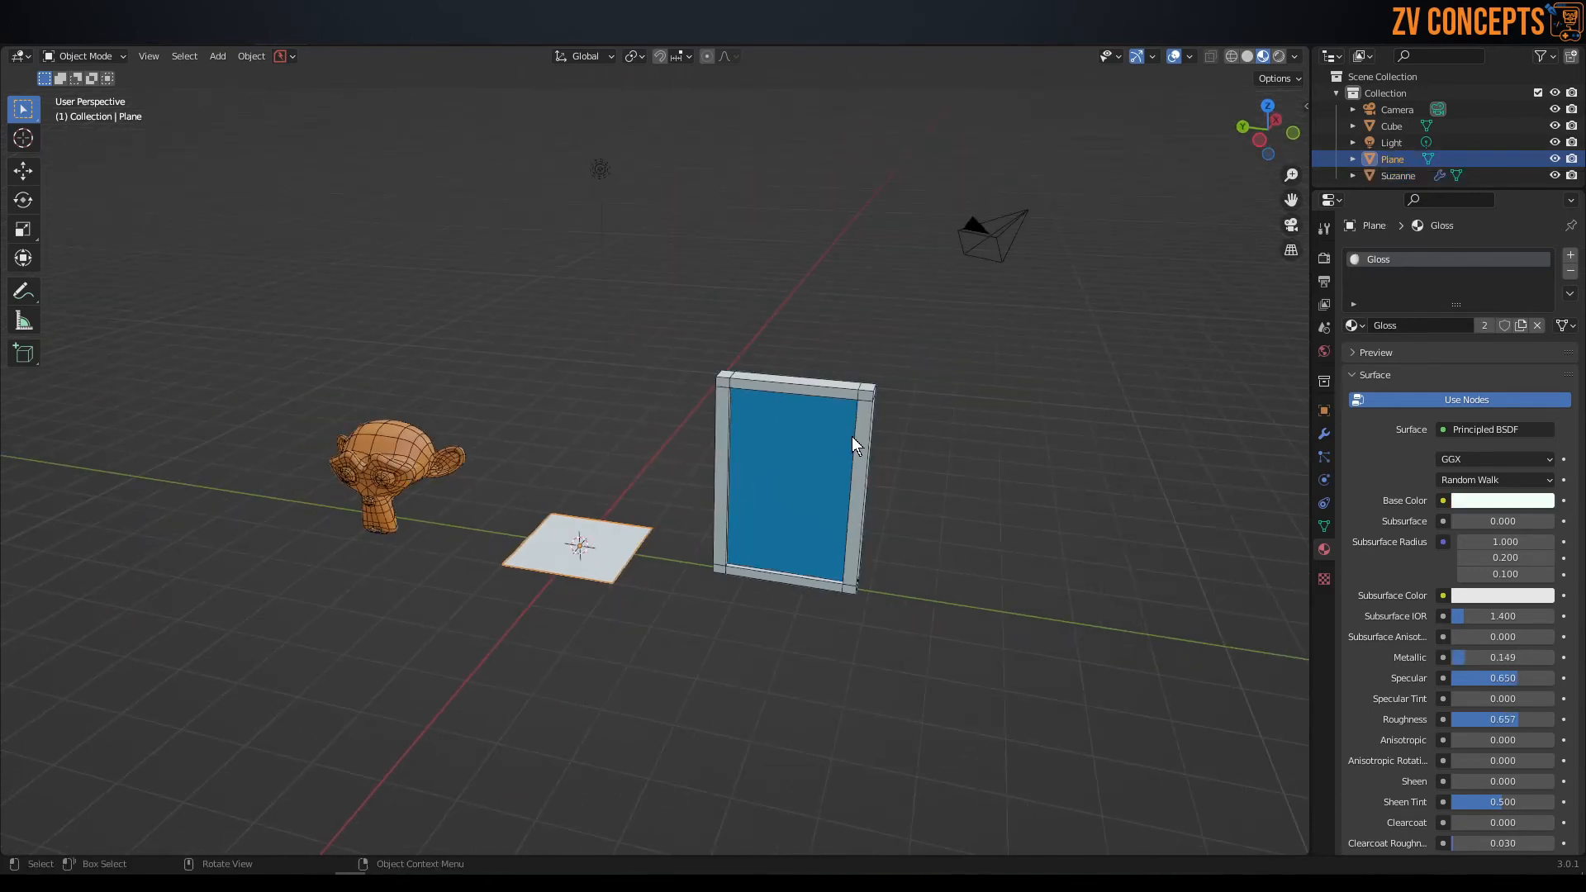
left_click(853, 445)
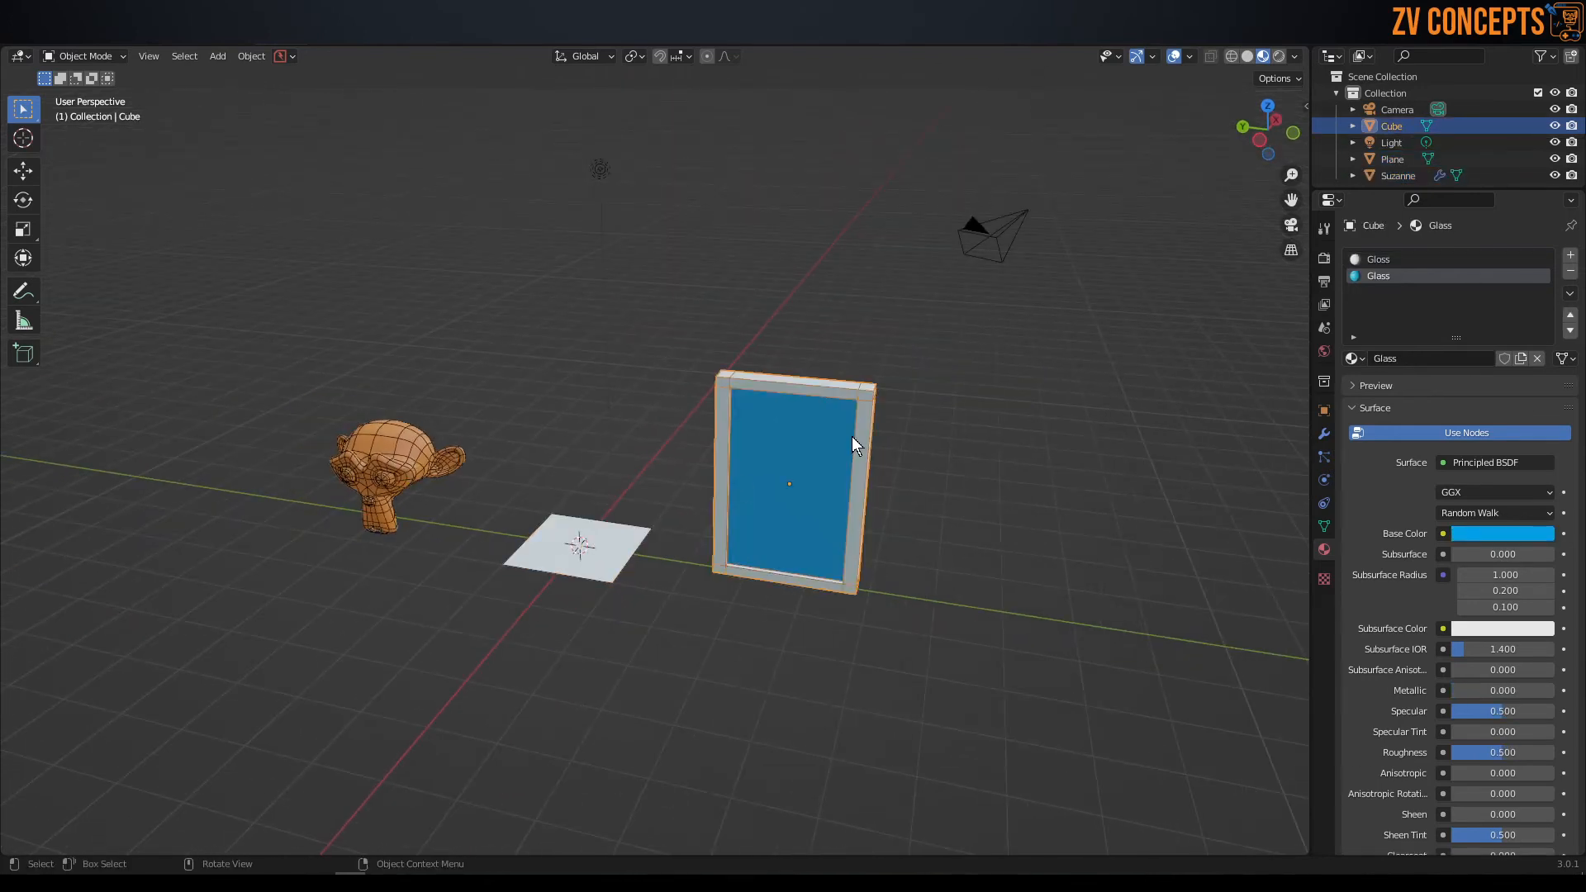
key("Delete")
key("ctrl+z")
middle_click_drag(514, 517, 643, 511)
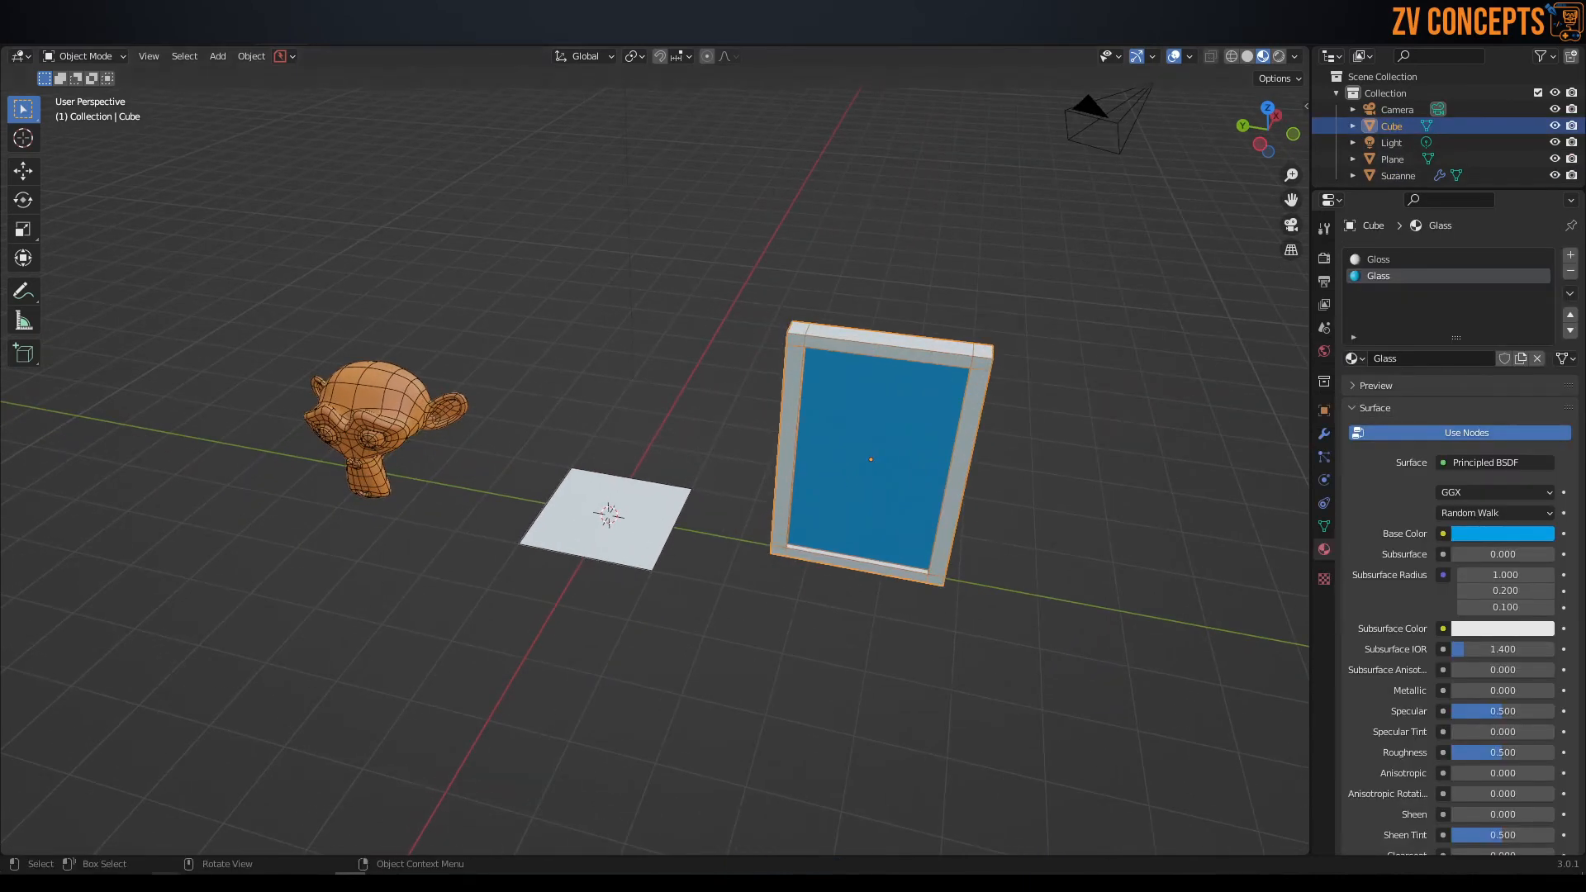
Switch to the Ground texture folder in File Explorer and preview its ground images, starting from Ground_1_albedo.
mouse_move(174, 851)
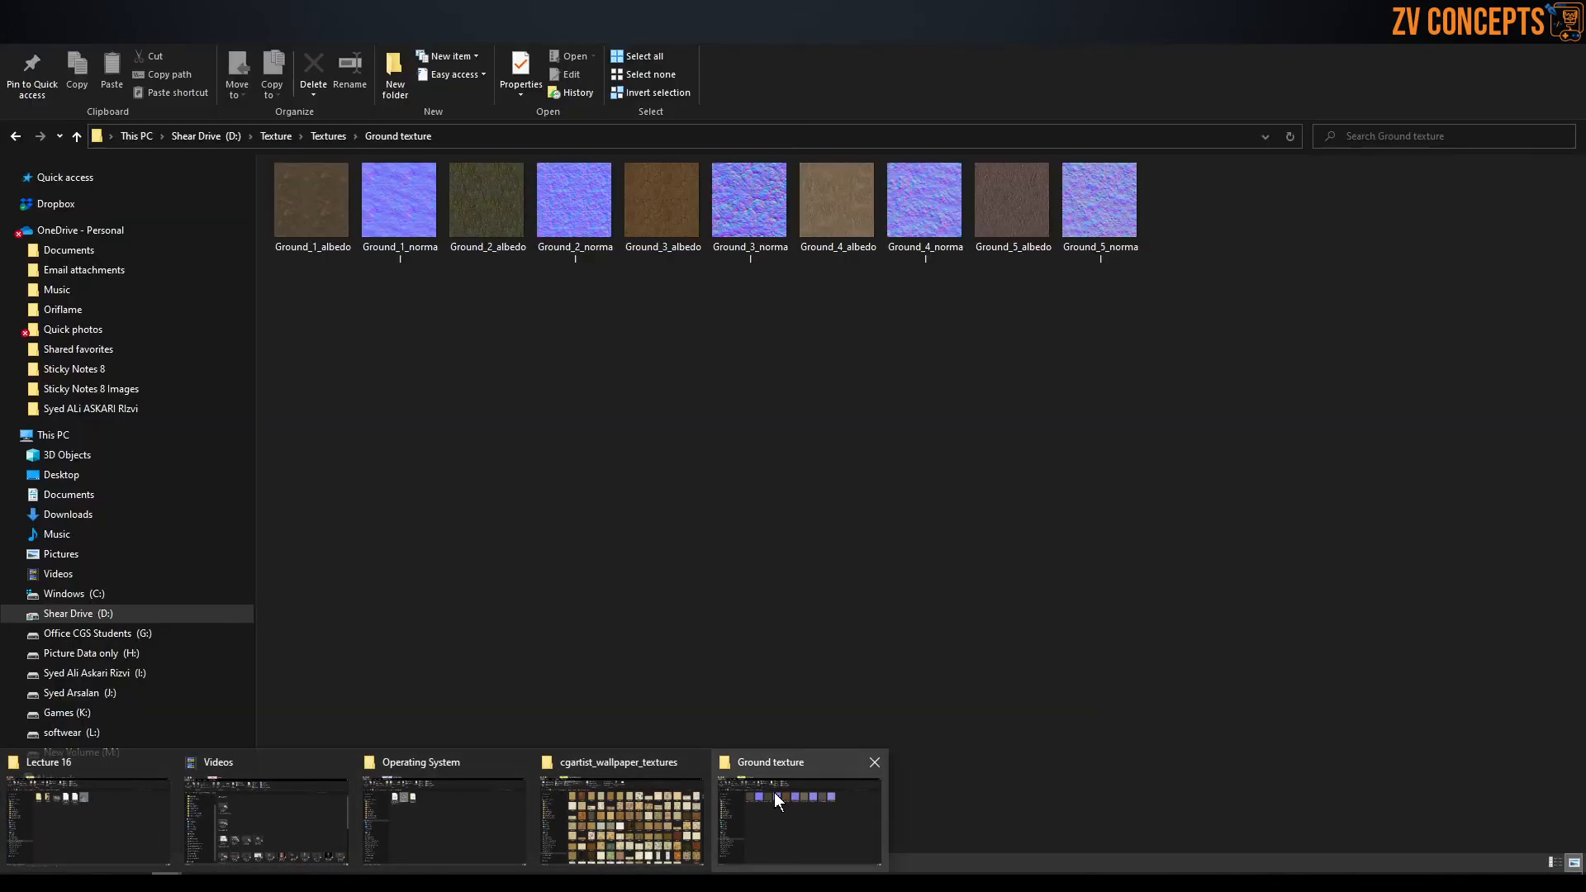
left_click(776, 800)
double_click(322, 205)
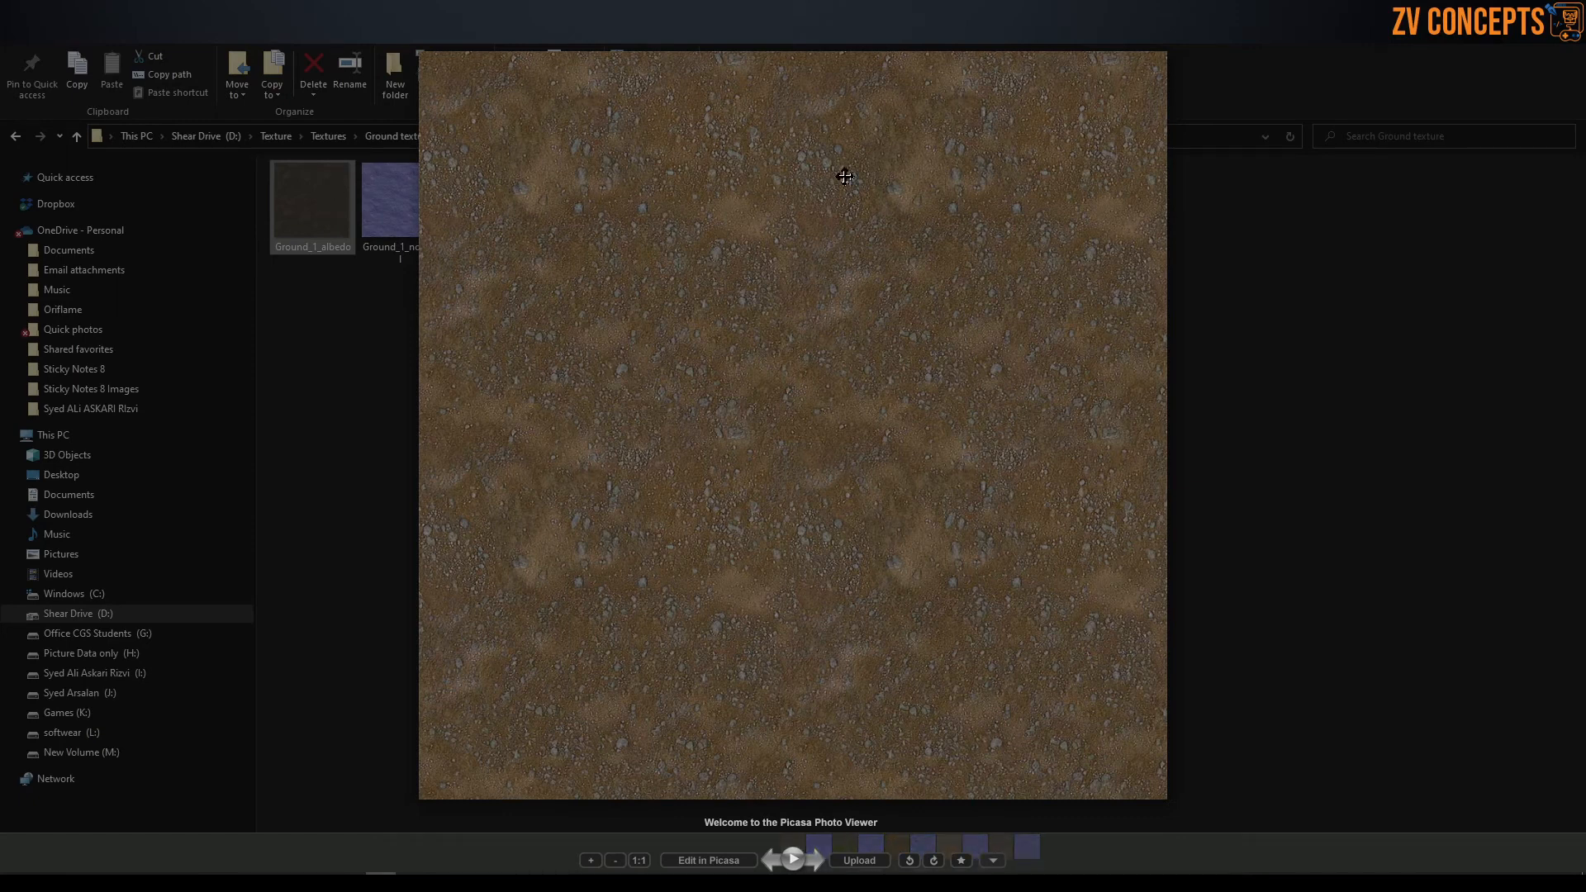
key("Right")
key("Right")
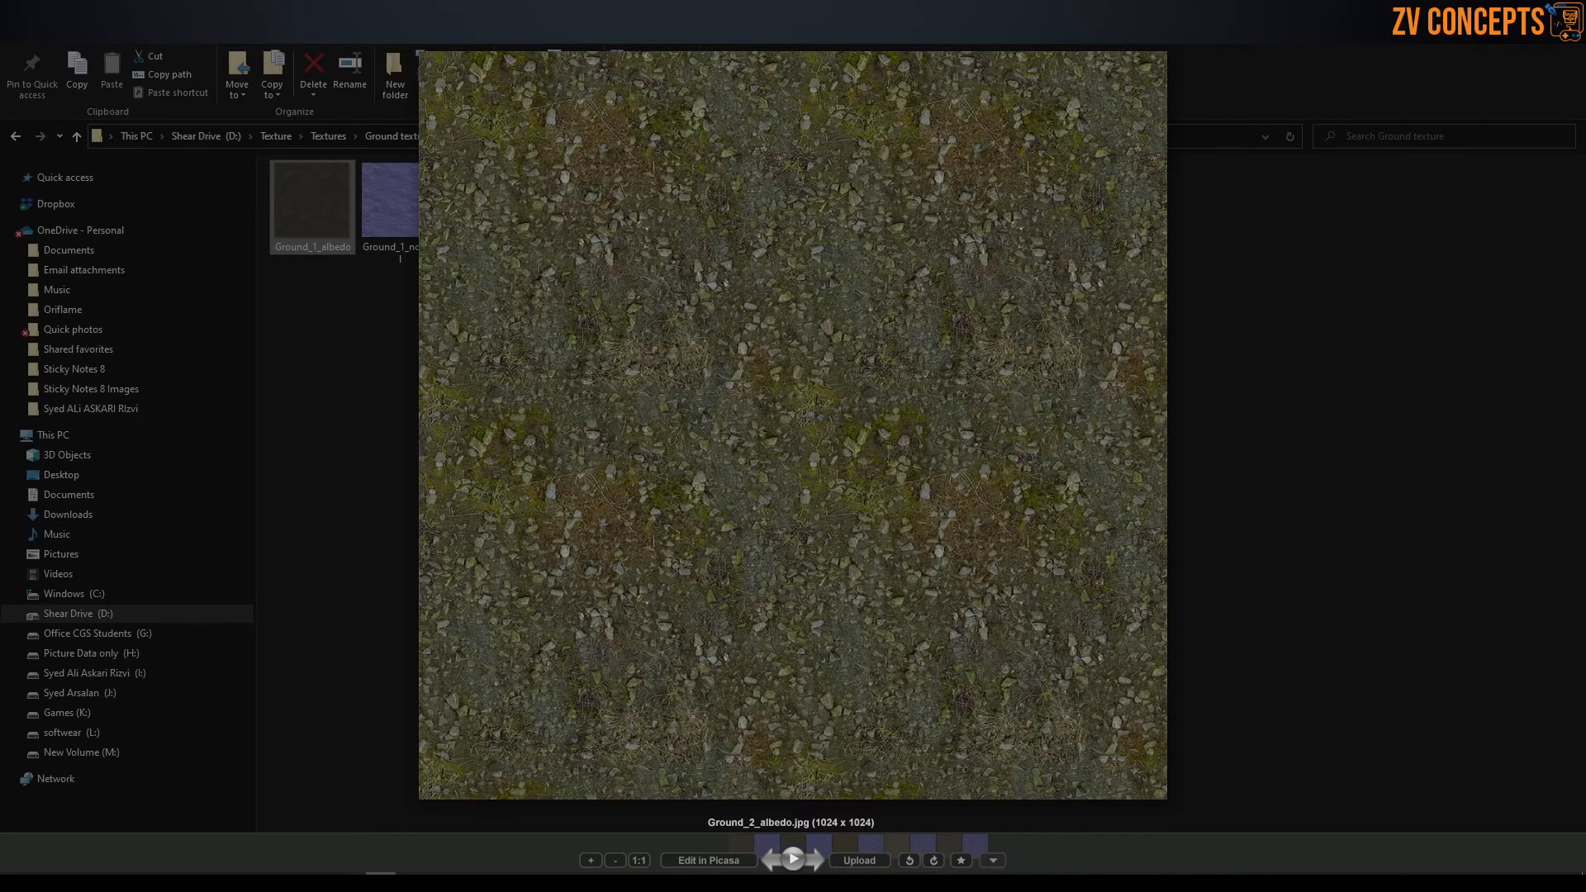
key("Escape")
Browse the 3D_Textures folder, checking 02_Brick and opening the Asphalt 001 texture maps inside 01_Asphalt.
left_click(344, 136)
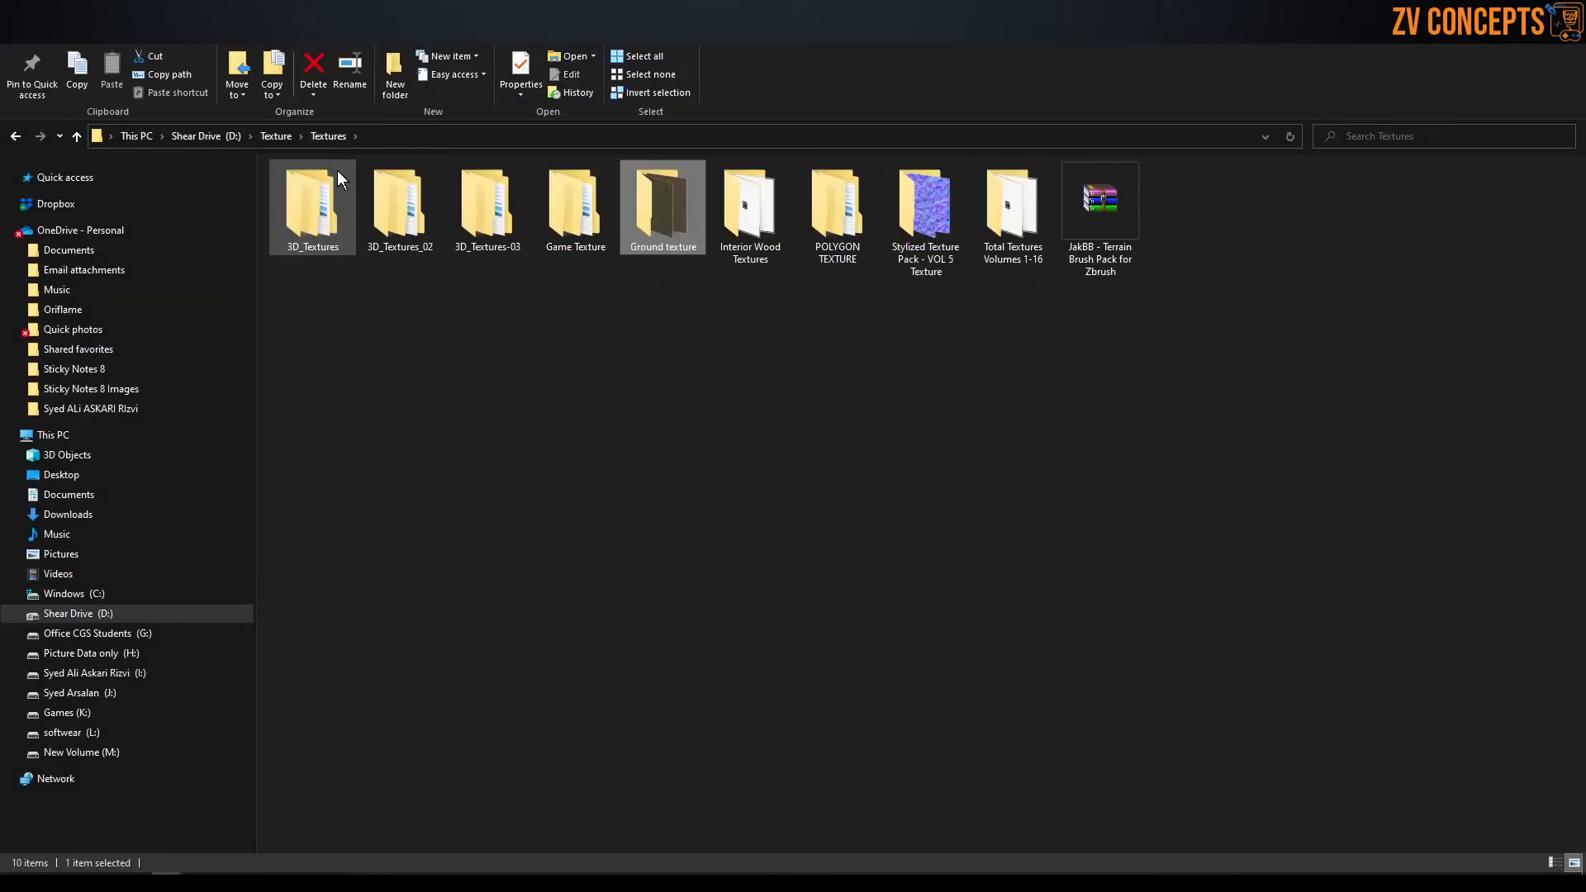
double_click(310, 225)
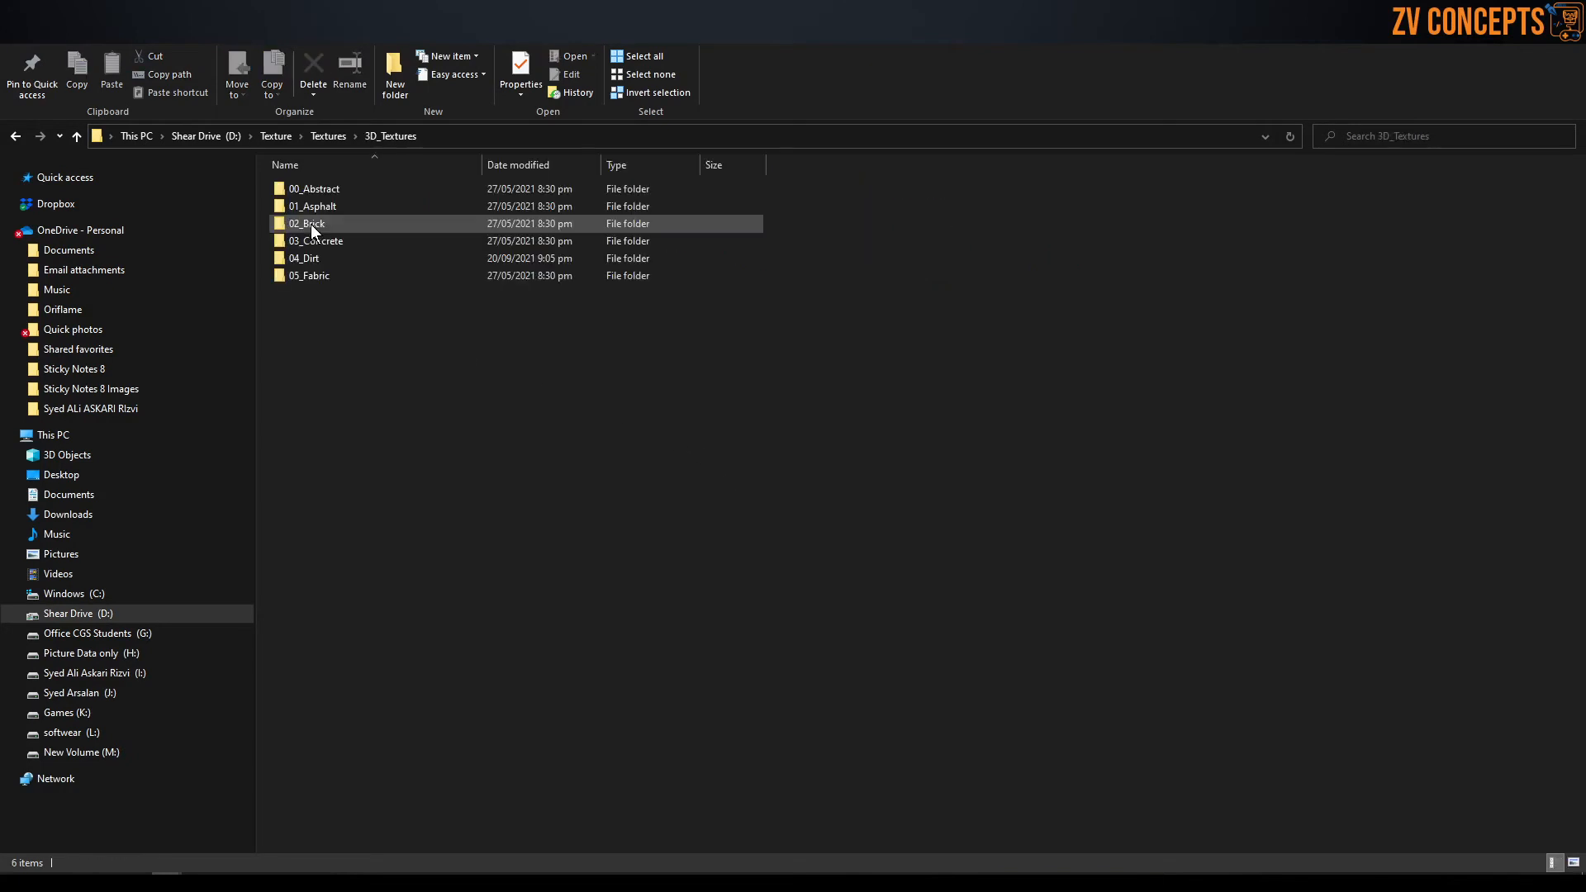
double_click(345, 227)
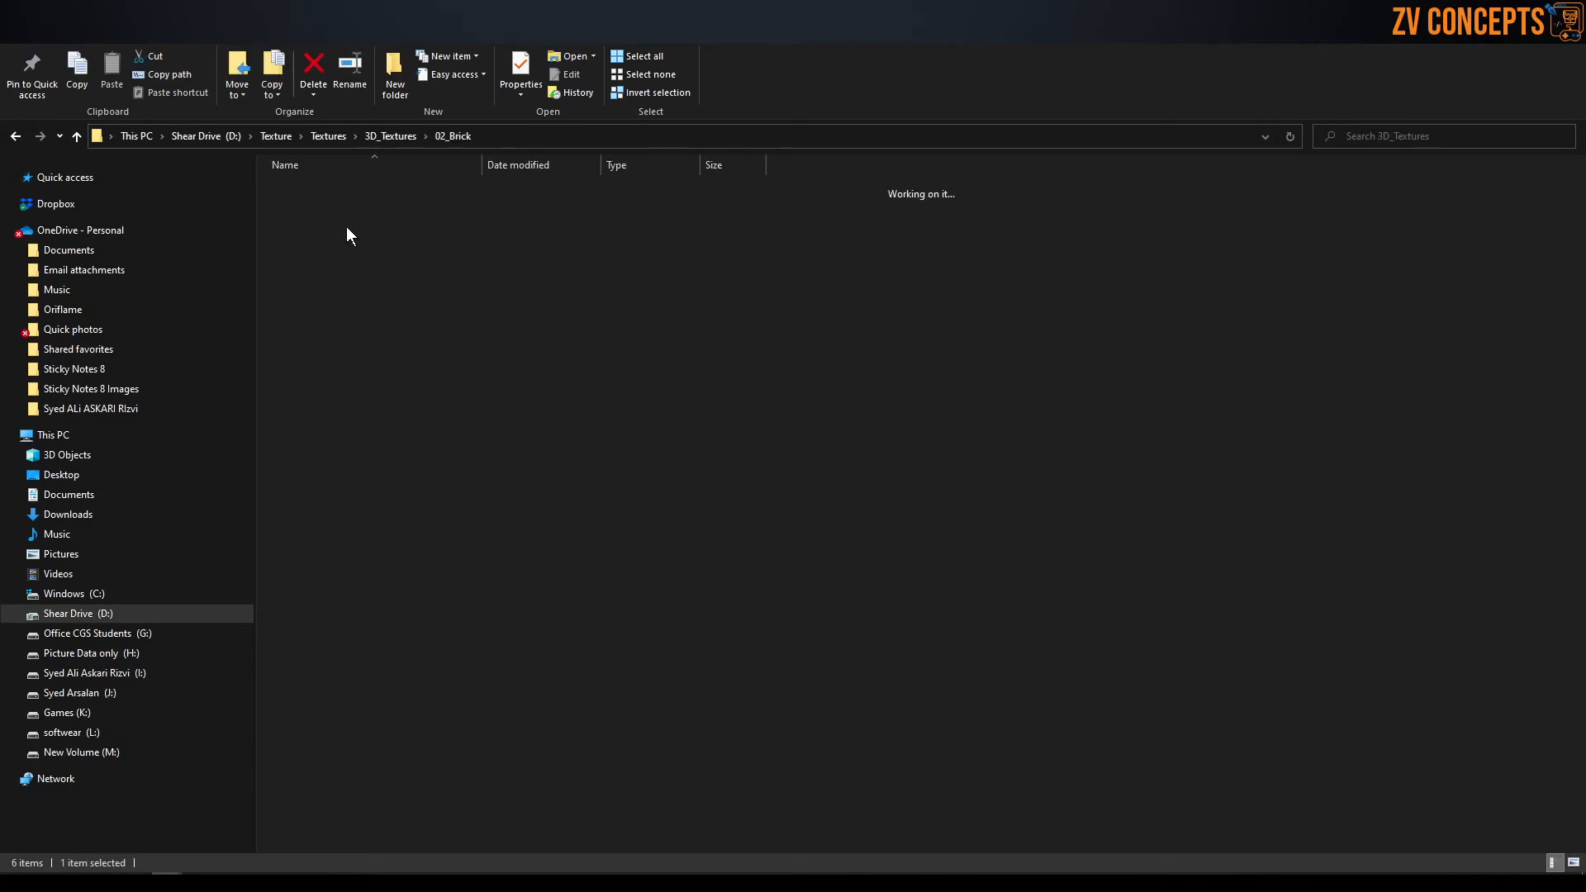
left_click(381, 132)
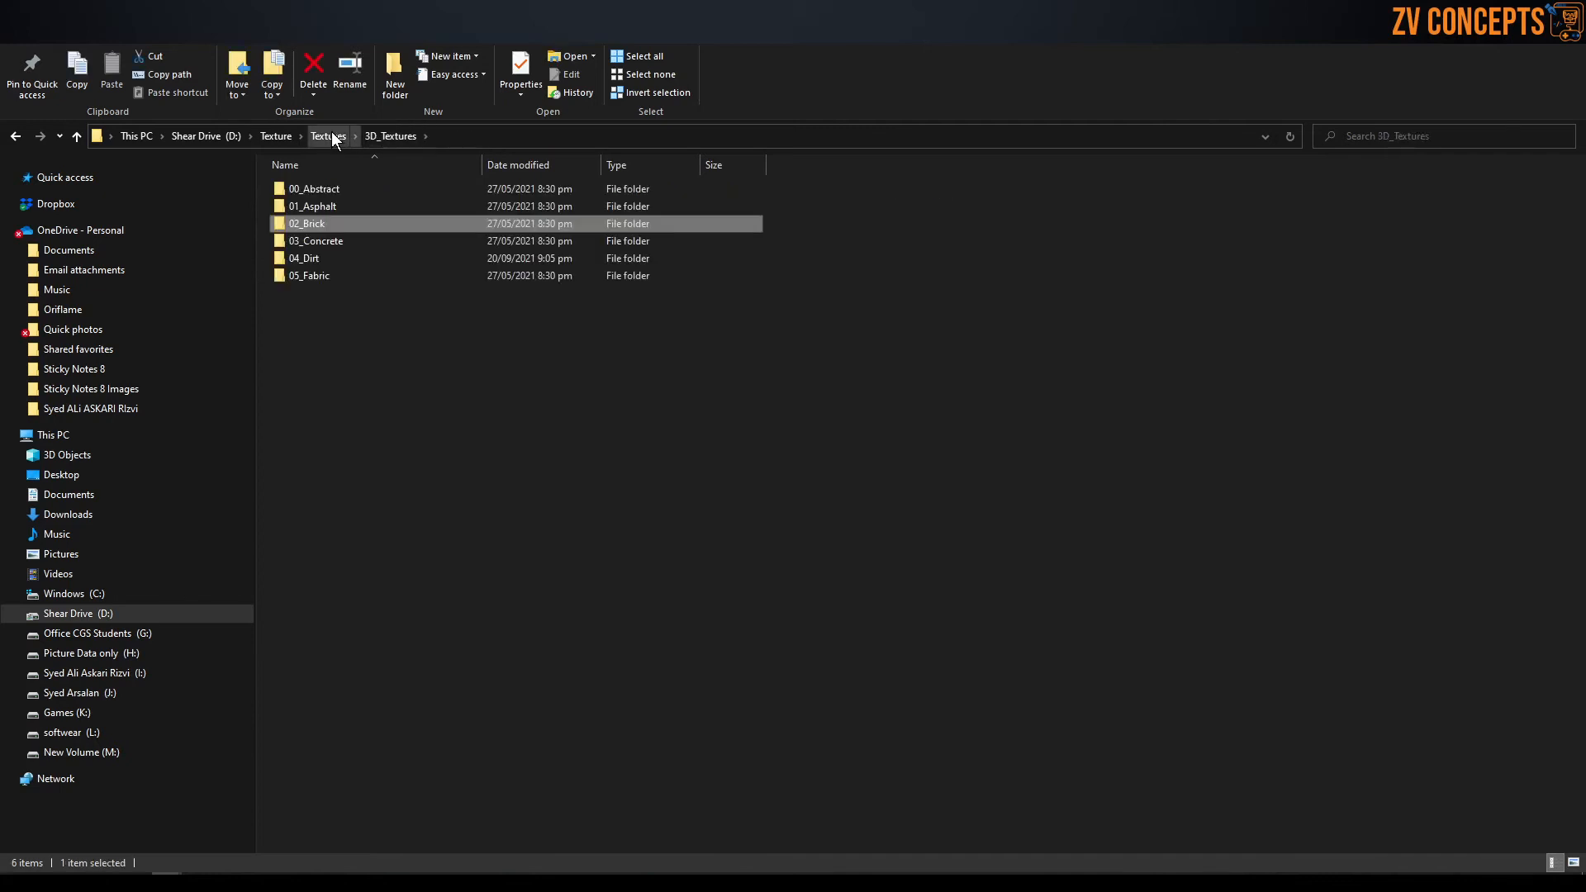
double_click(320, 200)
double_click(323, 191)
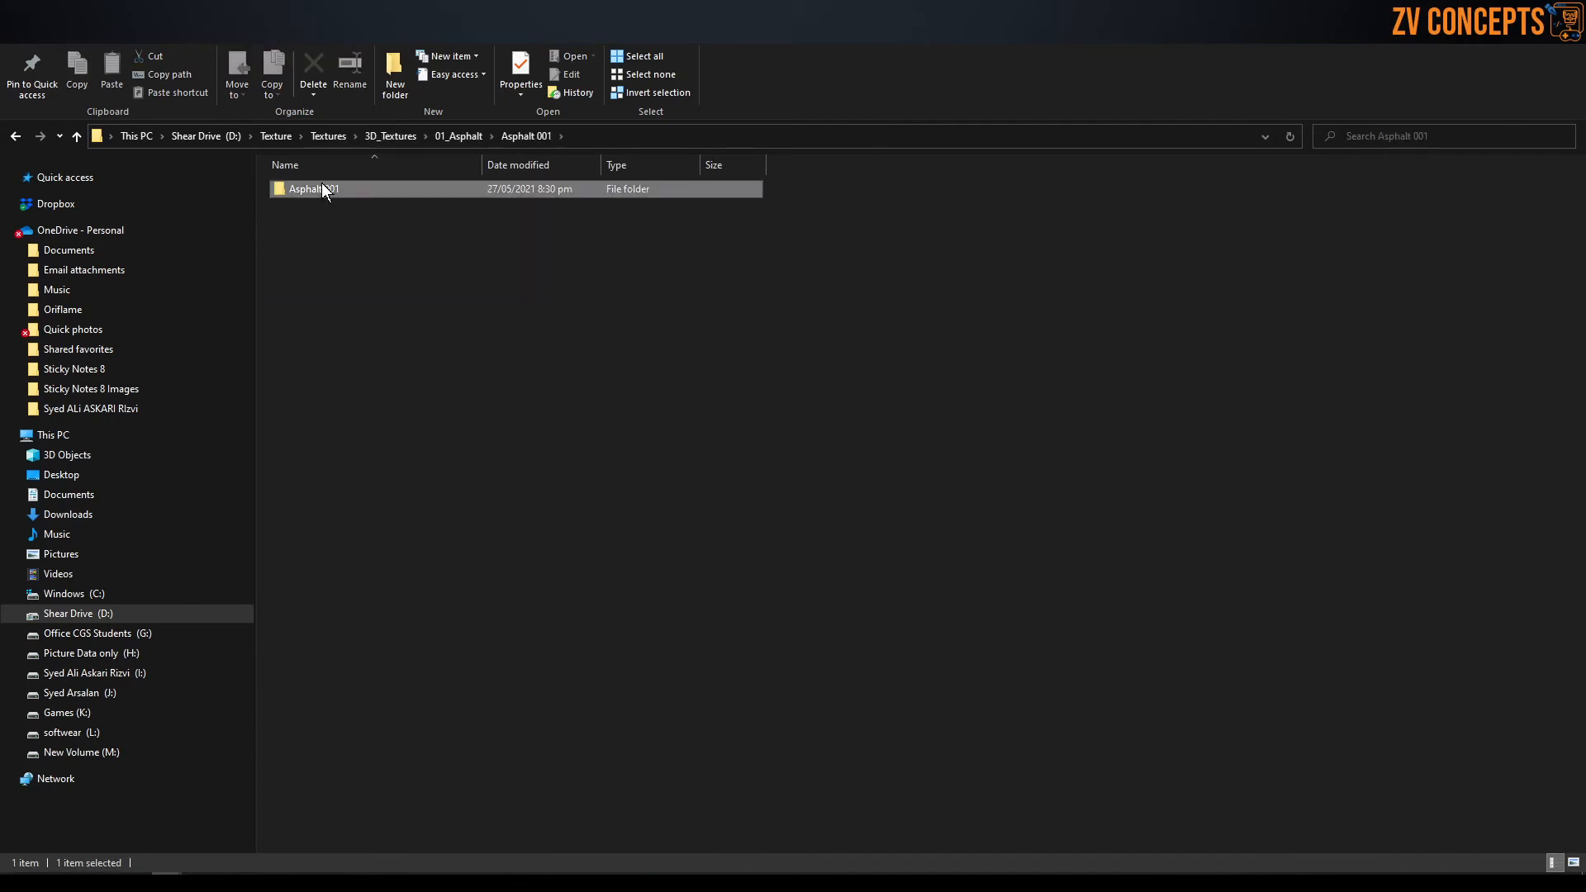
double_click(322, 188)
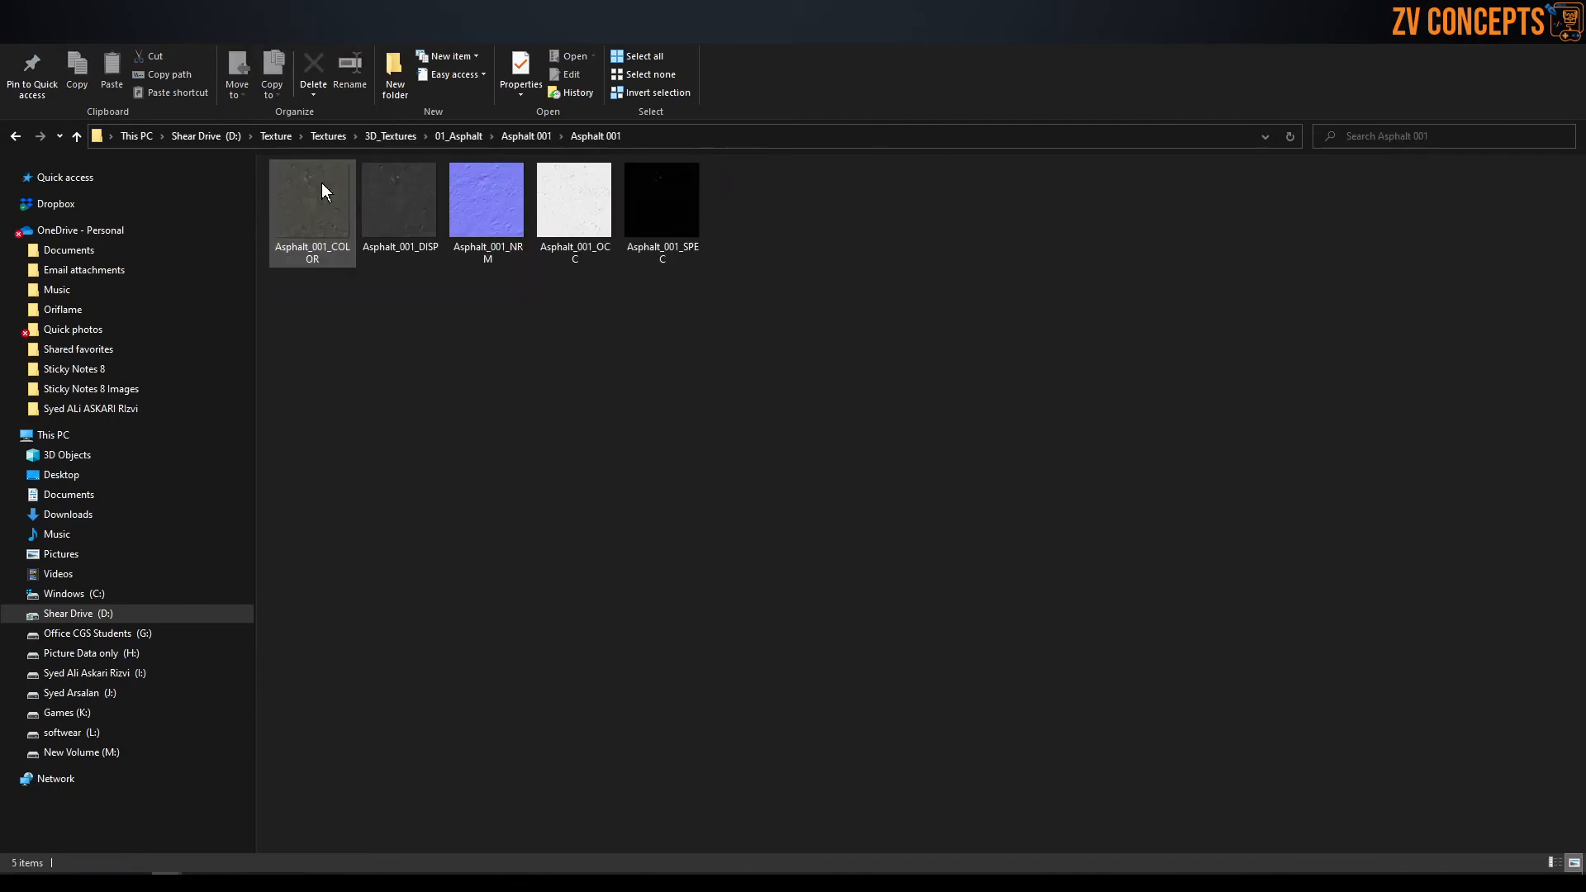
Open the Wood Floor_007_SD maps folder within 3D_Textures_02, 06_Floor, and display its files as extra large icons.
left_click(351, 129)
left_click(383, 136)
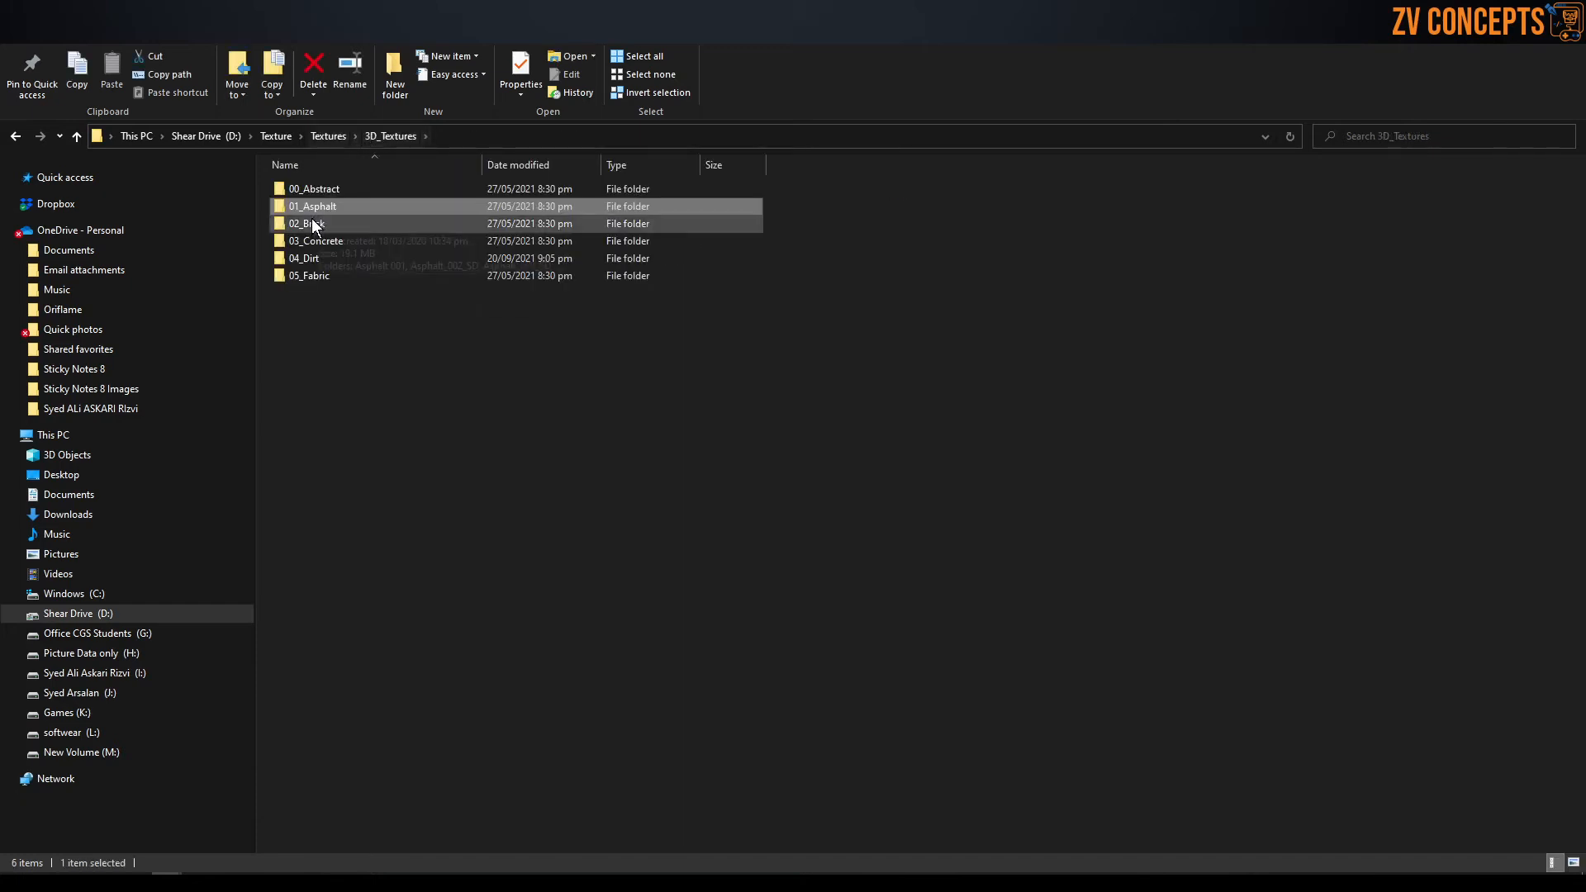
left_click(328, 137)
double_click(400, 207)
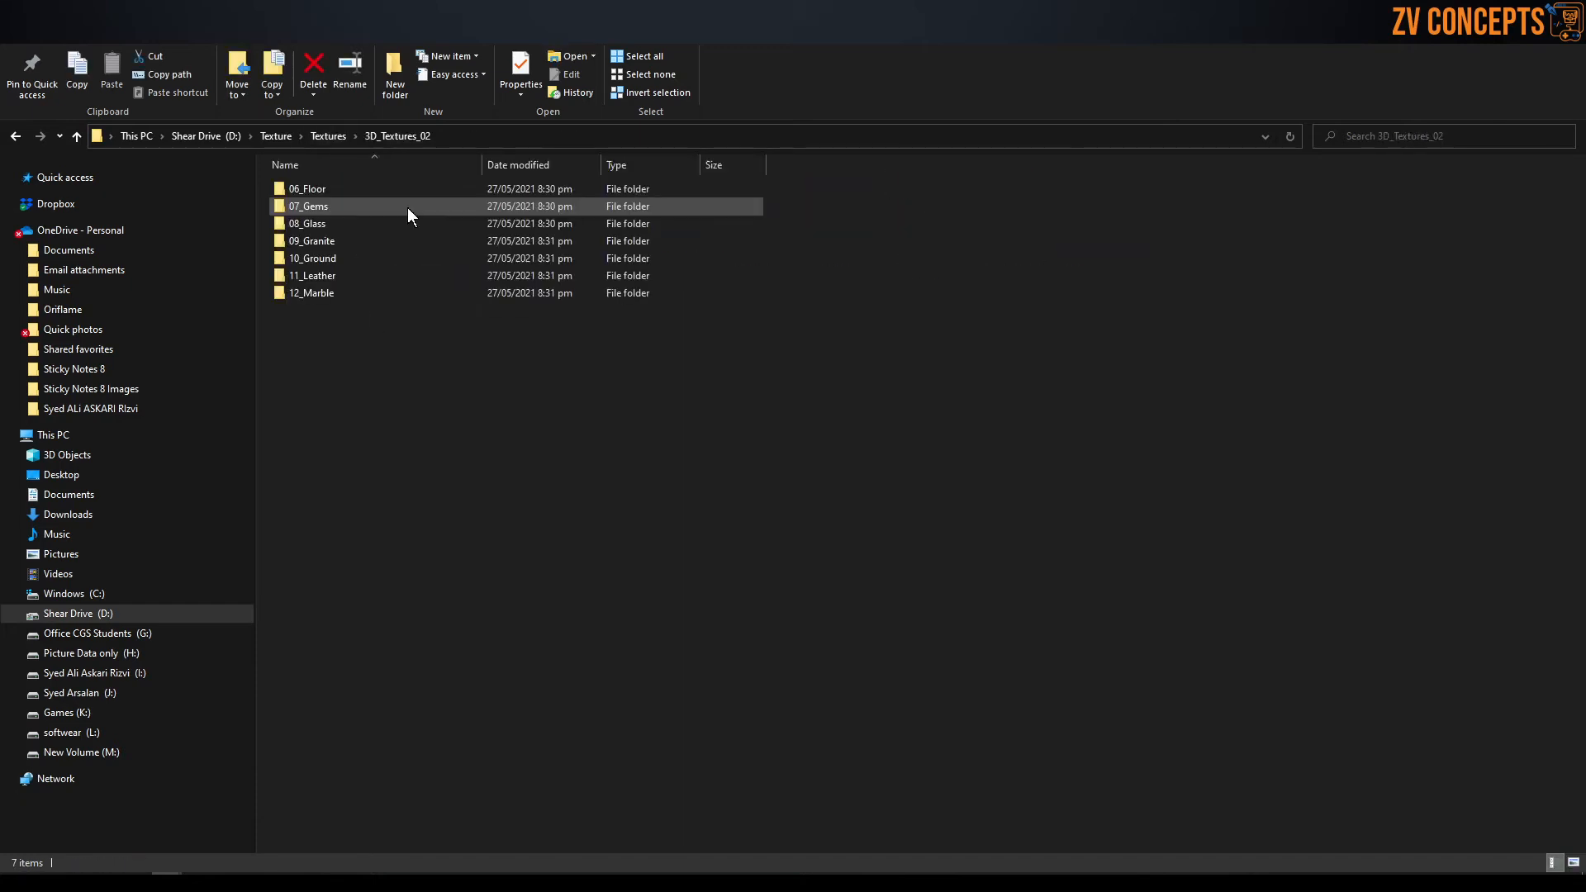
double_click(395, 188)
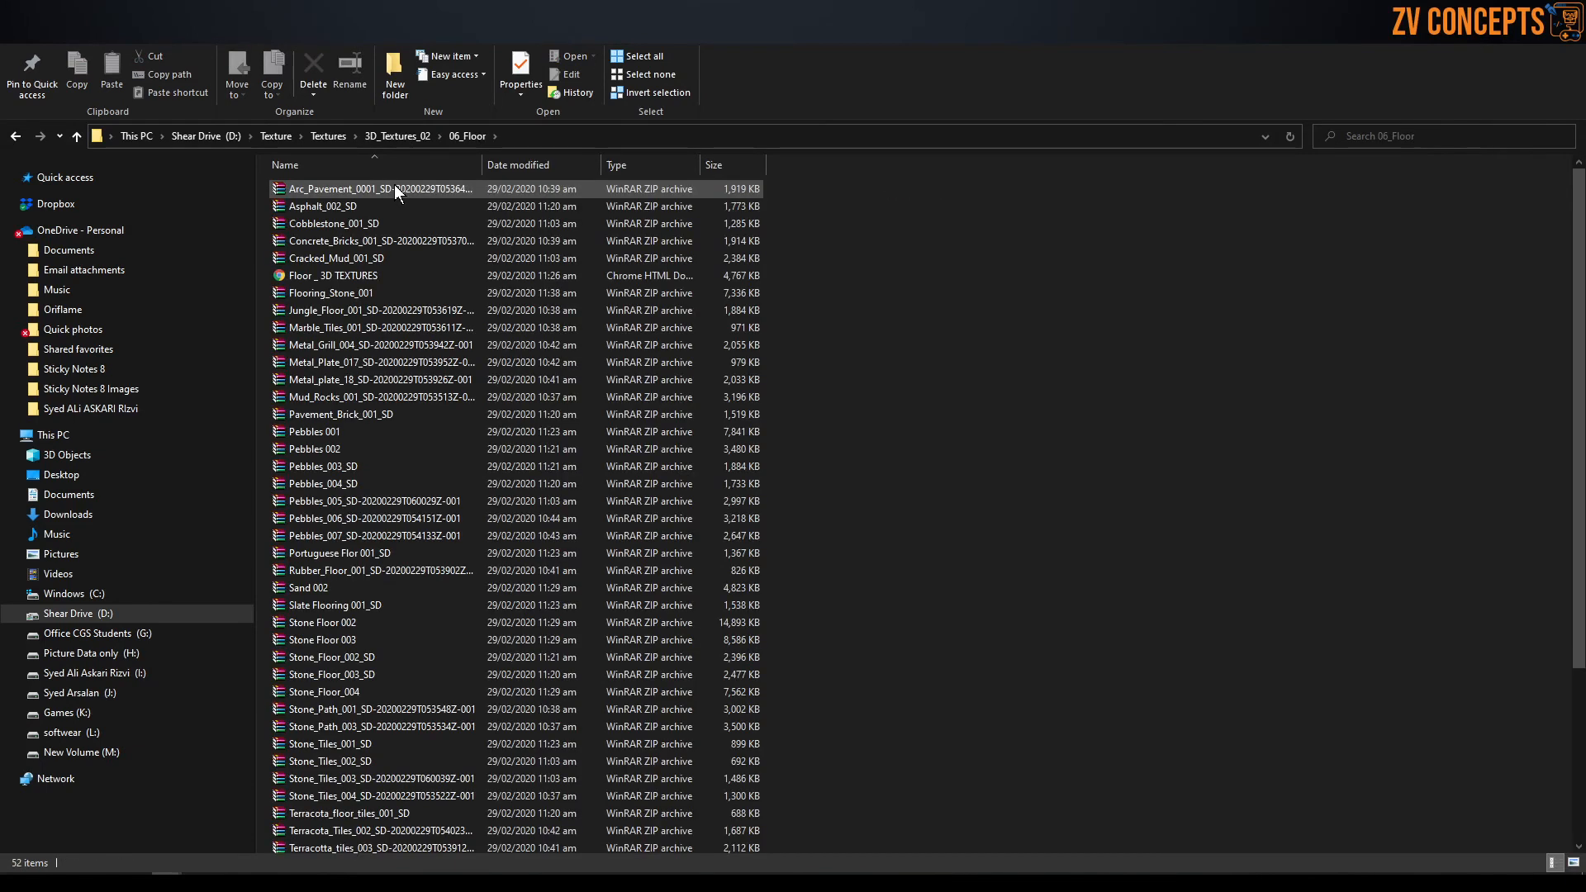
left_click(384, 135)
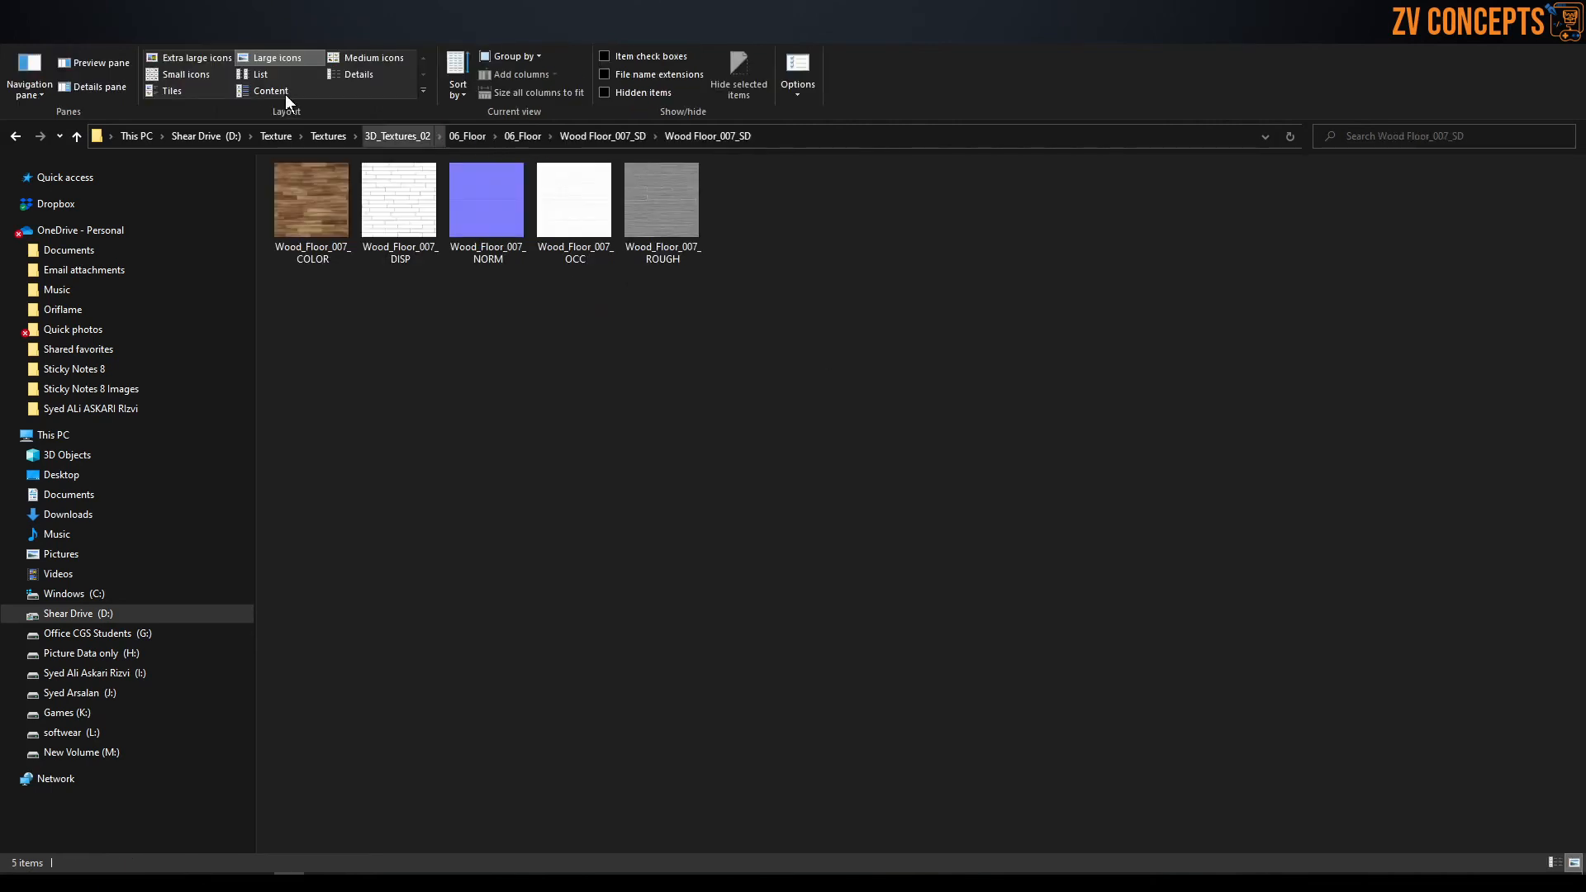
left_click(170, 53)
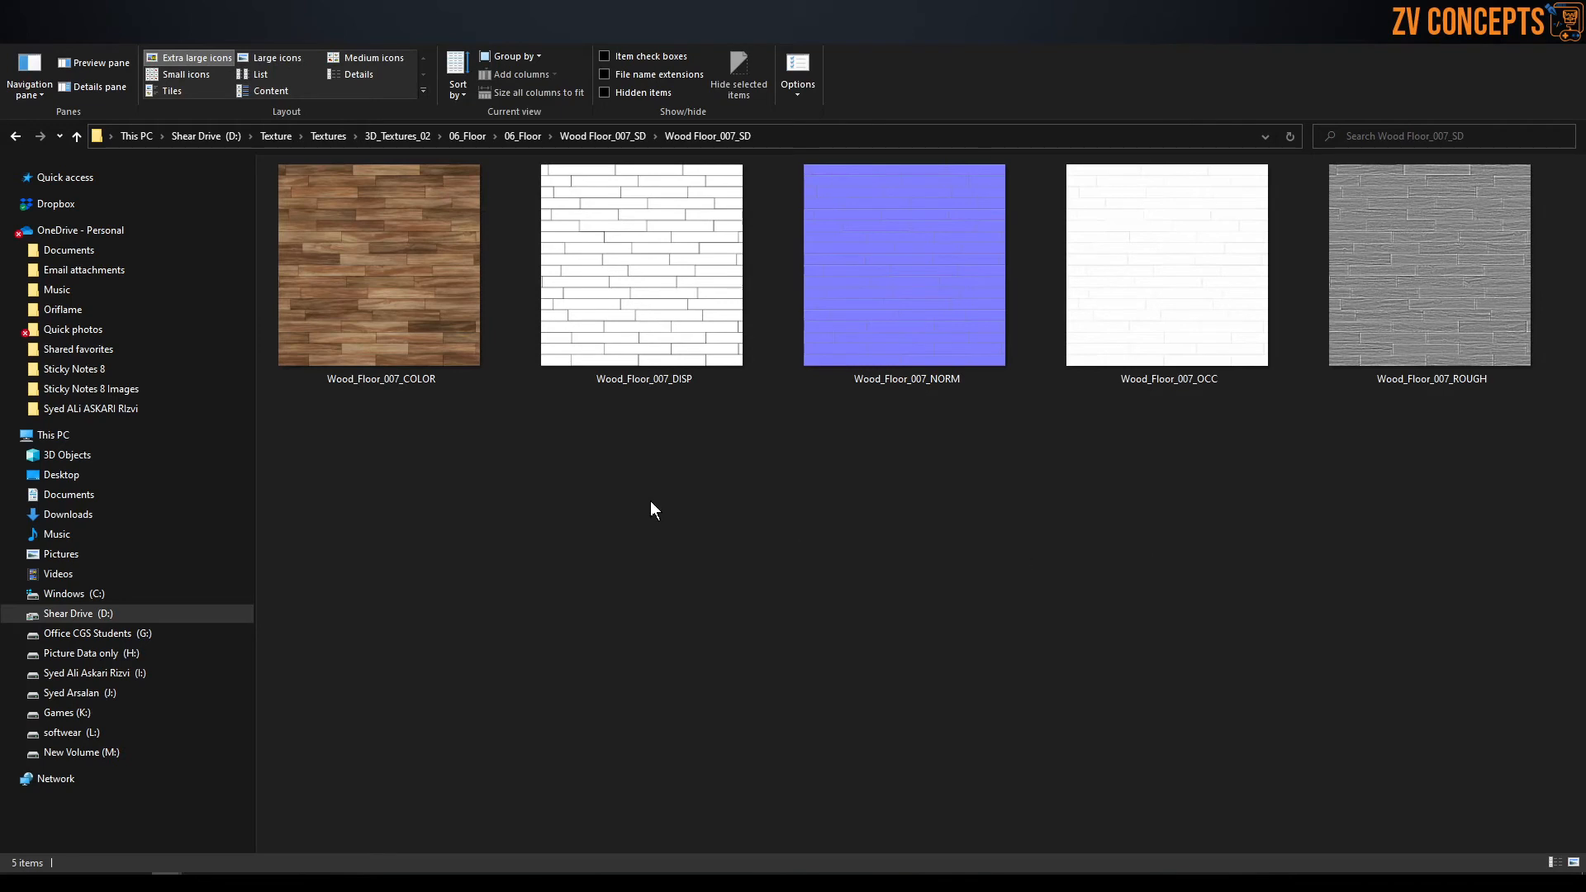
Look over the five Wood Floor_007 maps and preview the Wood_Floor_007_COLOR image.
left_click_drag(1522, 457, 368, 278)
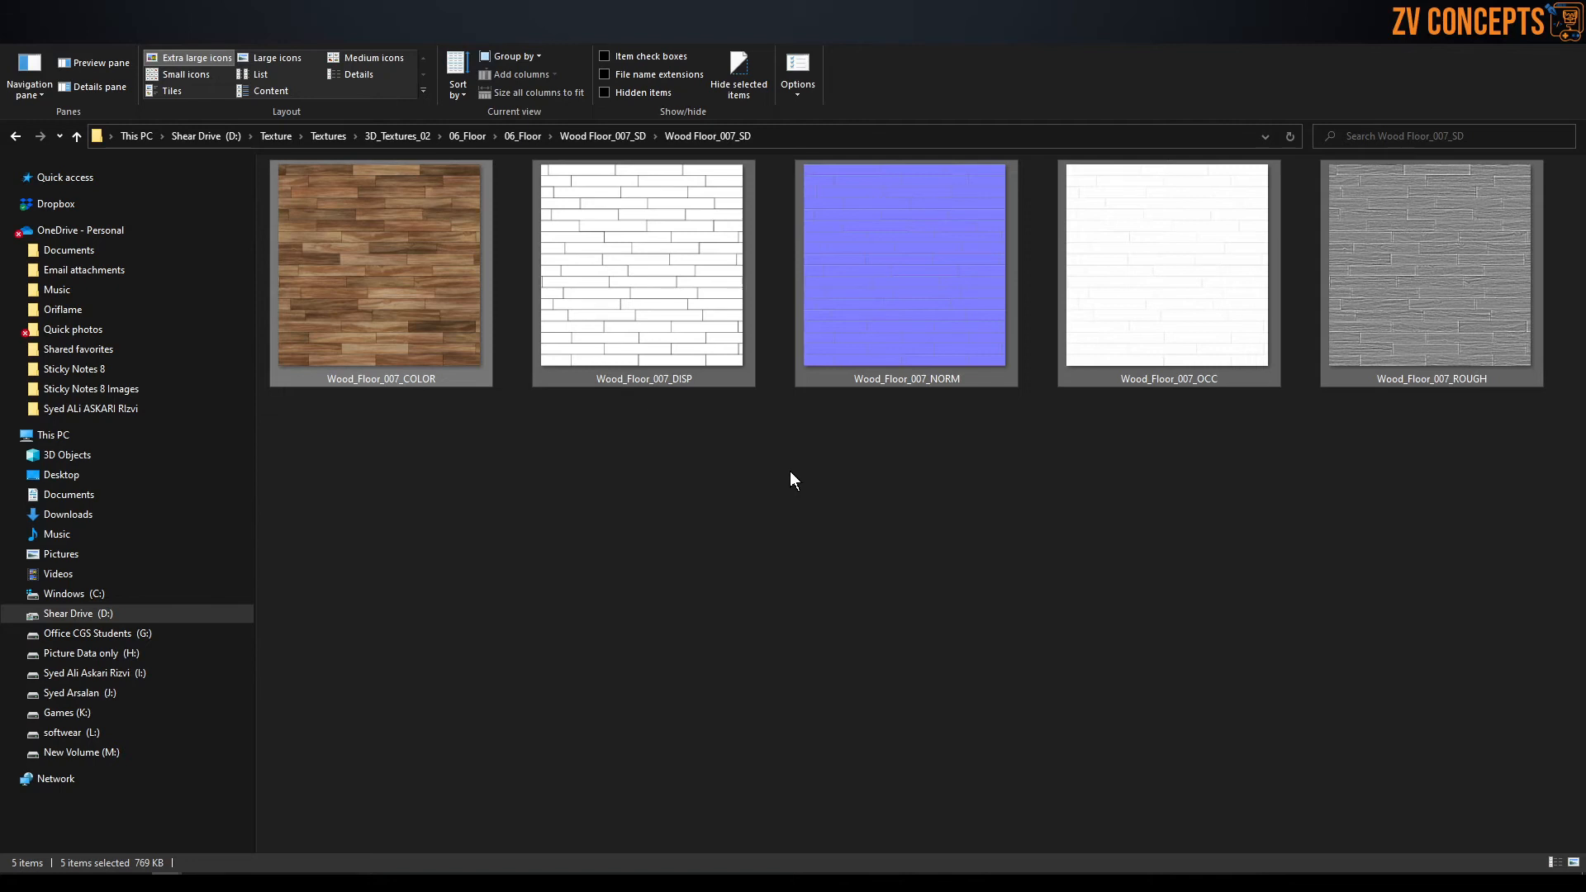
left_click(791, 473)
double_click(372, 342)
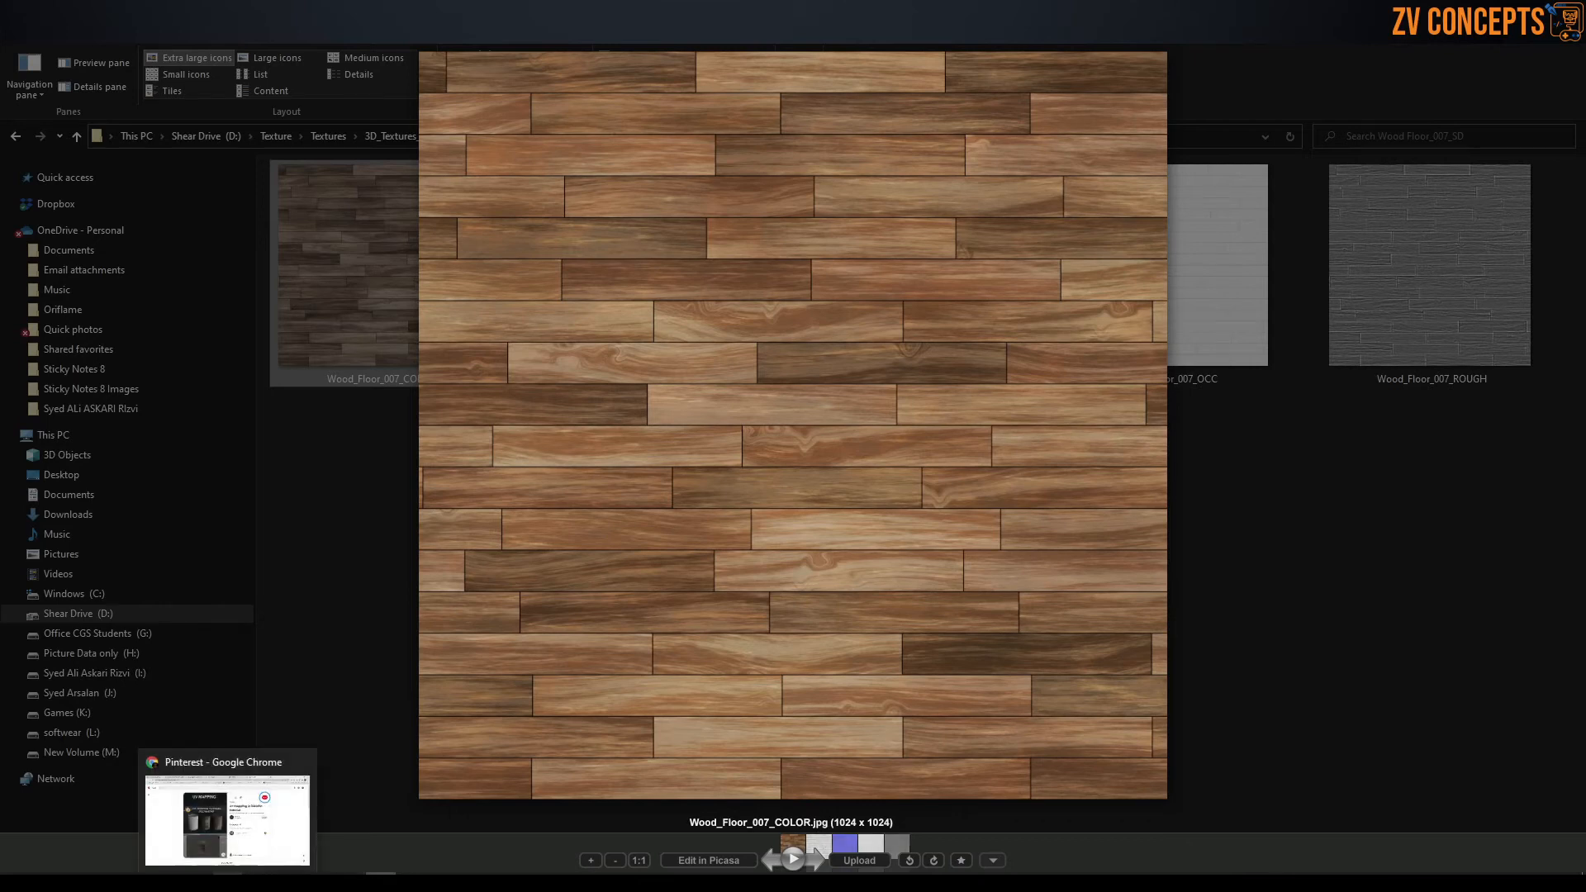
Switch to Blender and scale the plane up uniformly until it extends beneath both the monkey and the panel.
left_click(350, 882)
left_click(269, 817)
scroll(725, 434, "up", 2)
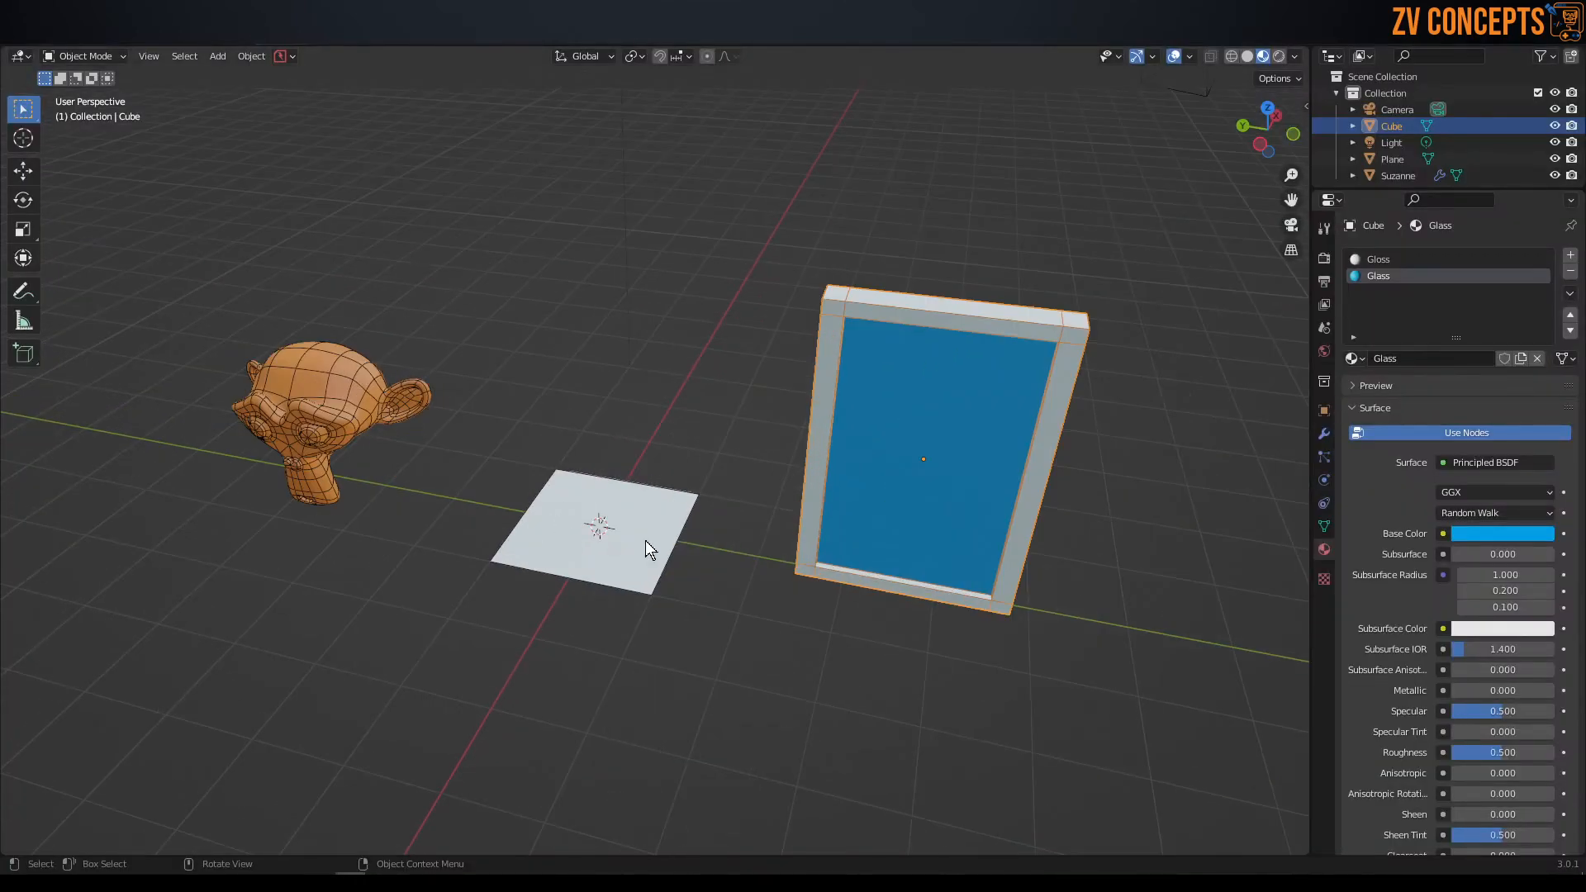
left_click(647, 538)
scroll(651, 503, "down", 4)
middle_click_drag(651, 502, 716, 538)
key("s")
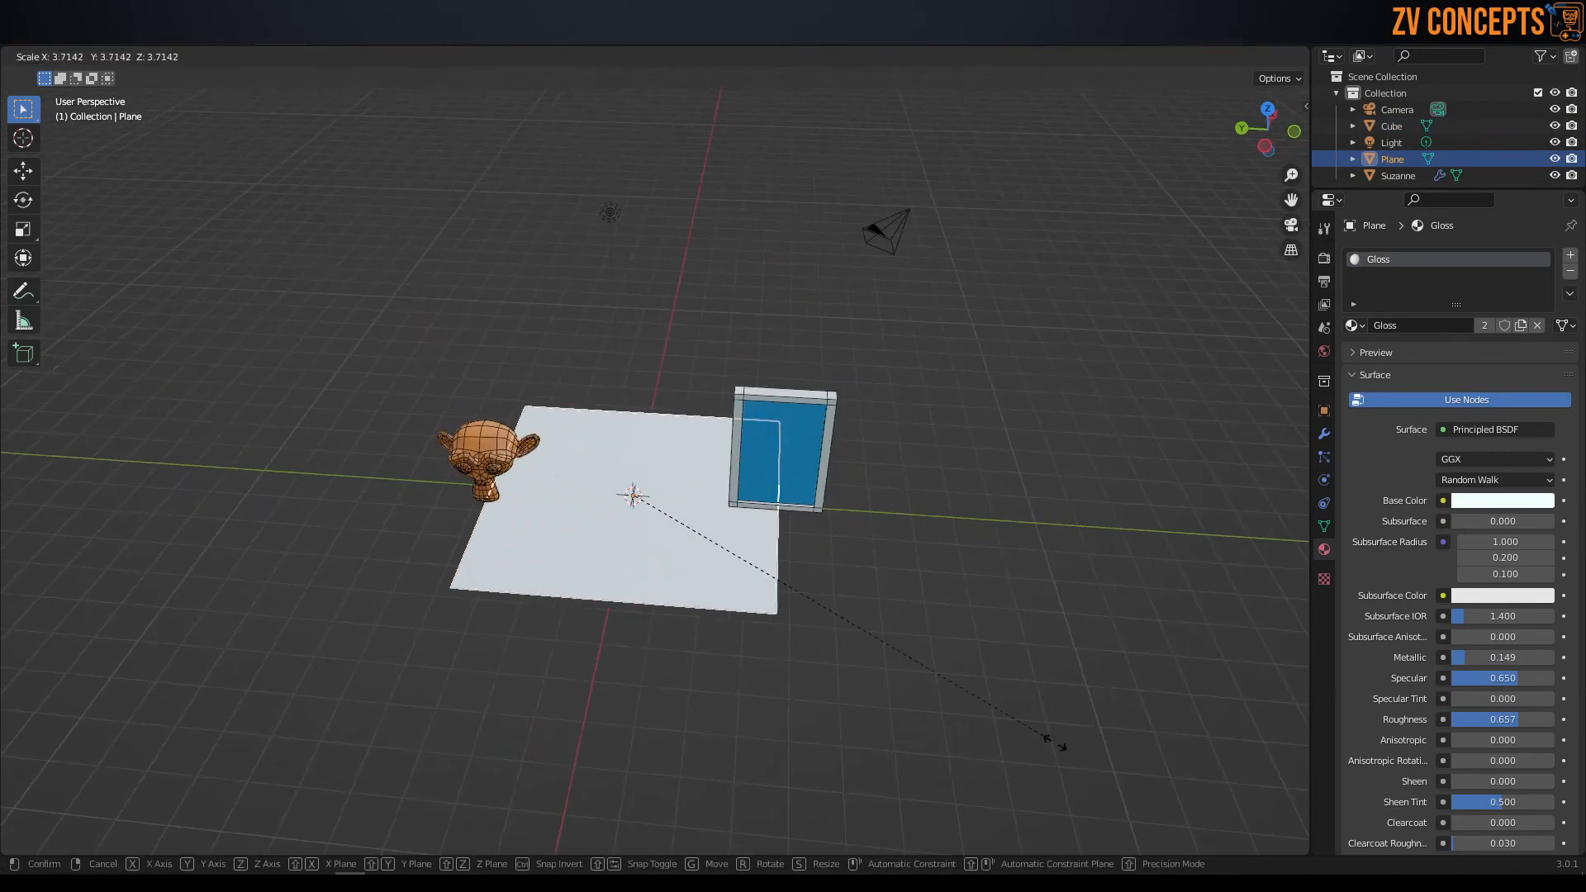
left_click(840, 619)
scroll(628, 595, "down", 3)
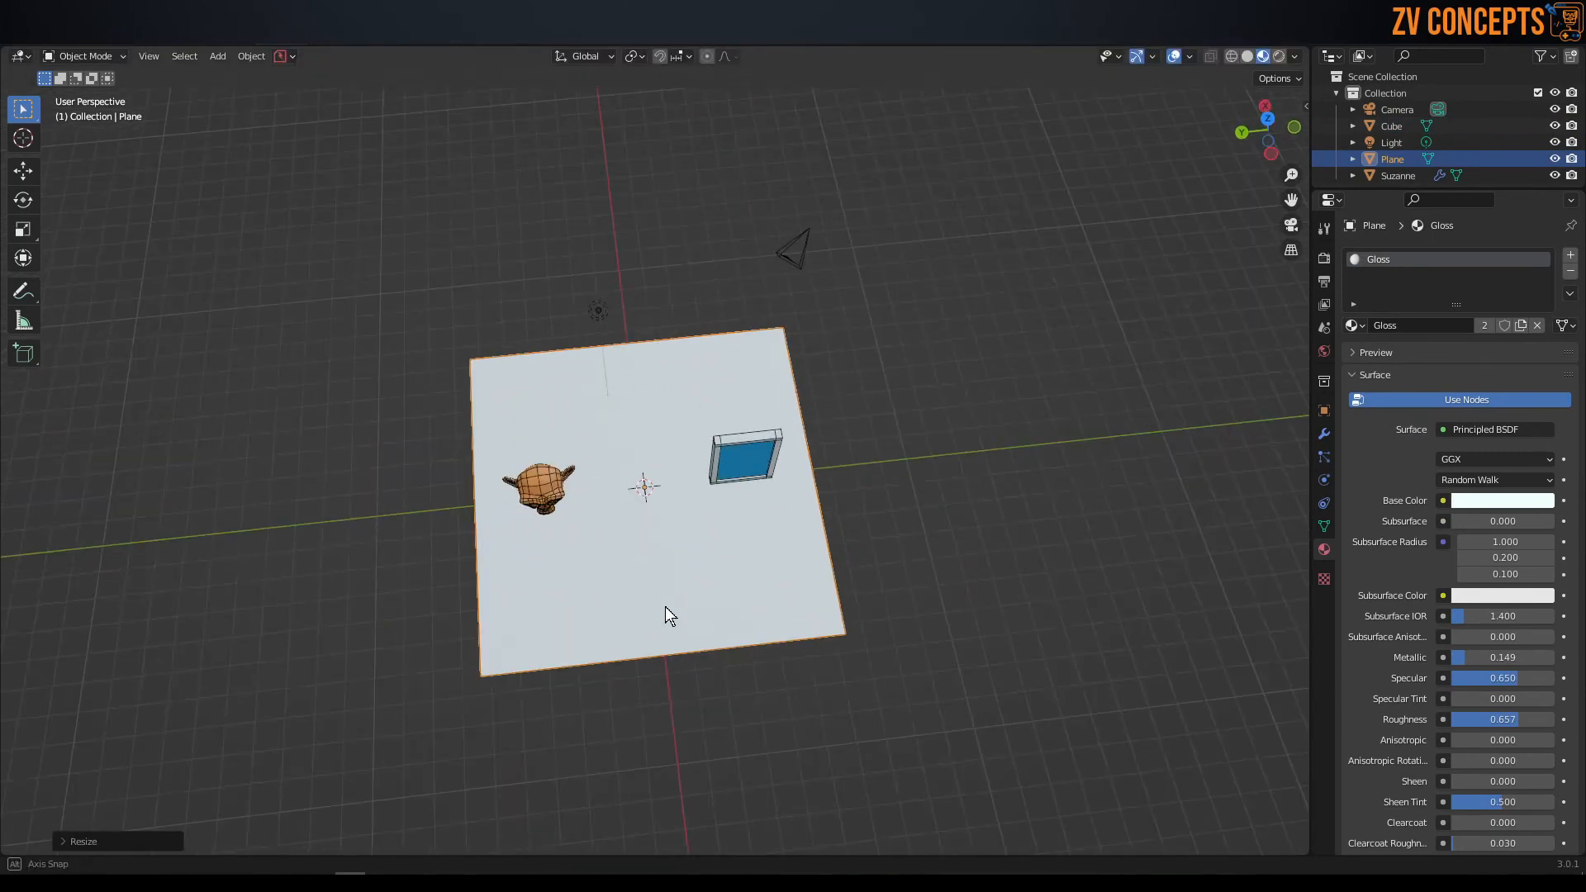
middle_click_drag(630, 556, 591, 463)
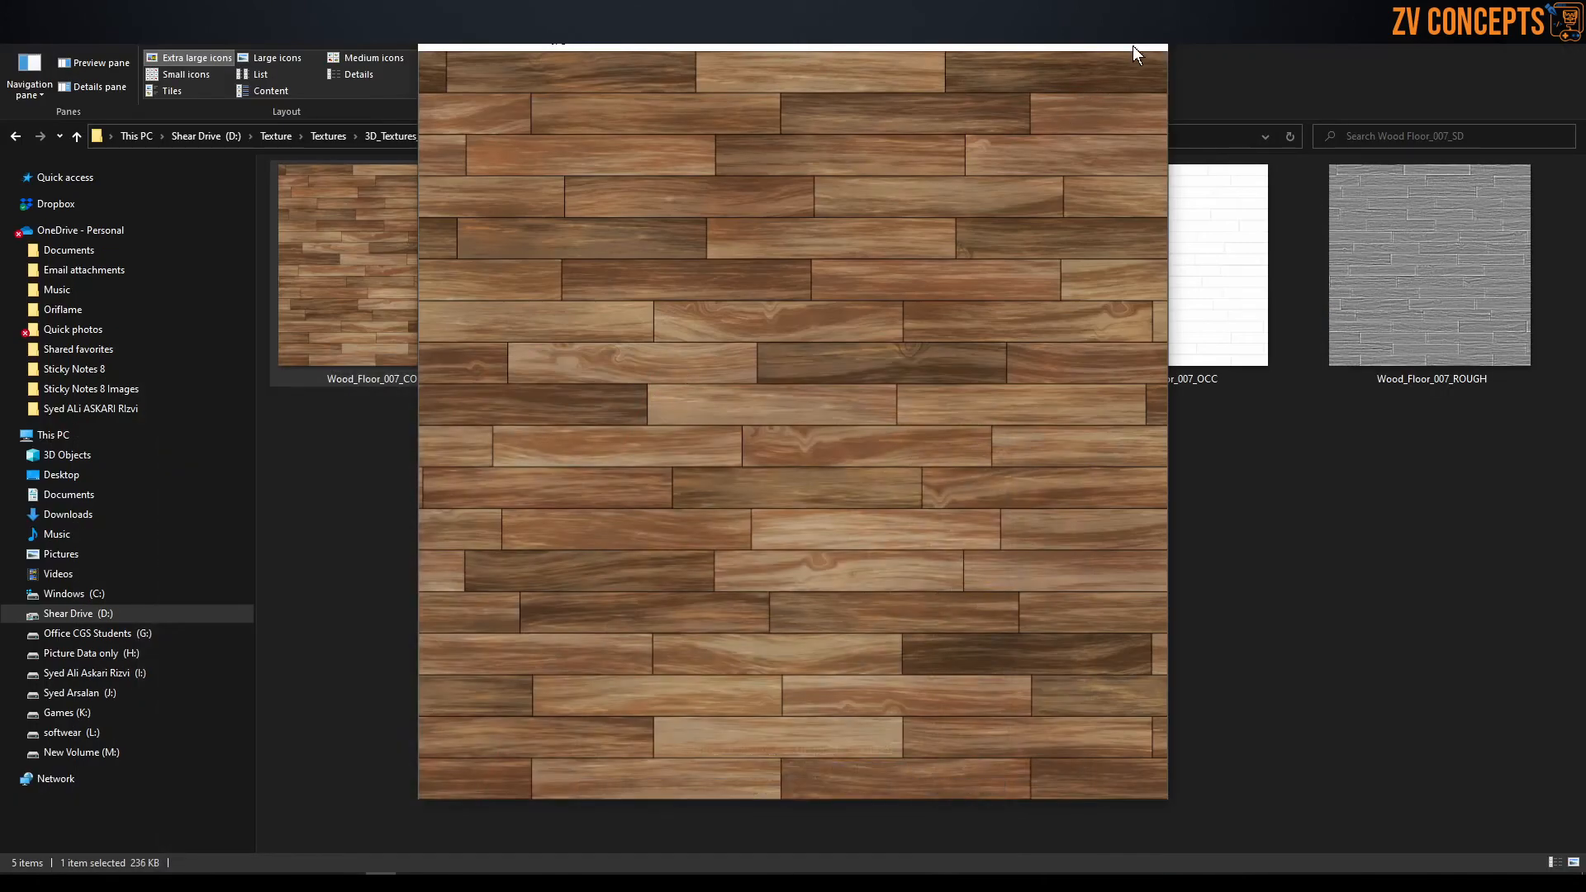
Examine the wood planks in the Wood_Floor_007_COLOR preview at higher magnification, and close the preview.
scroll(809, 98, "up", 3)
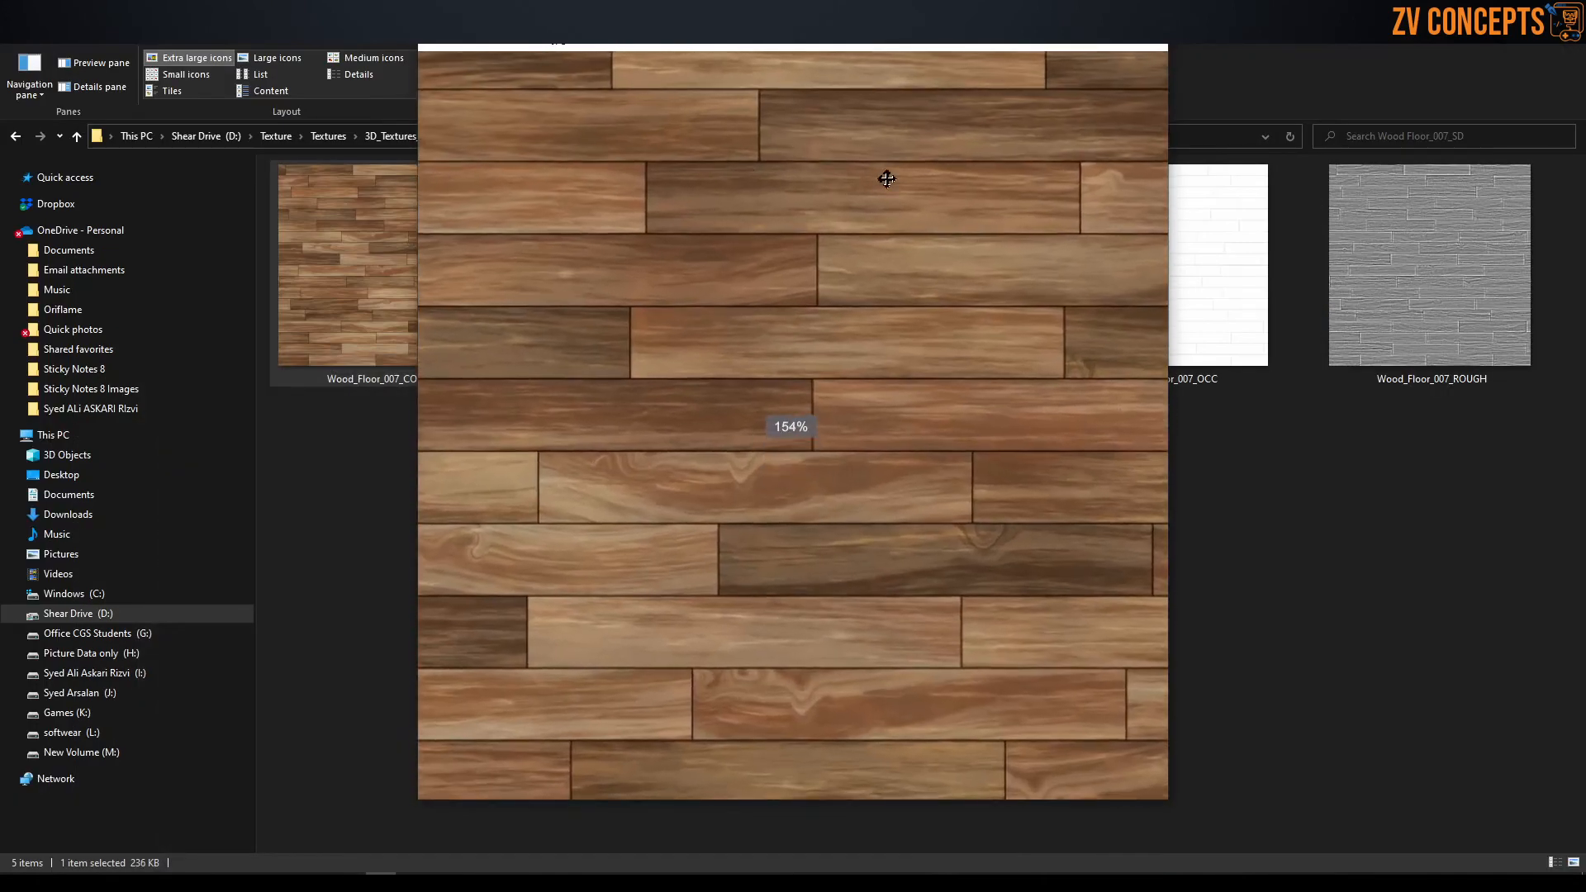
left_click(1150, 39)
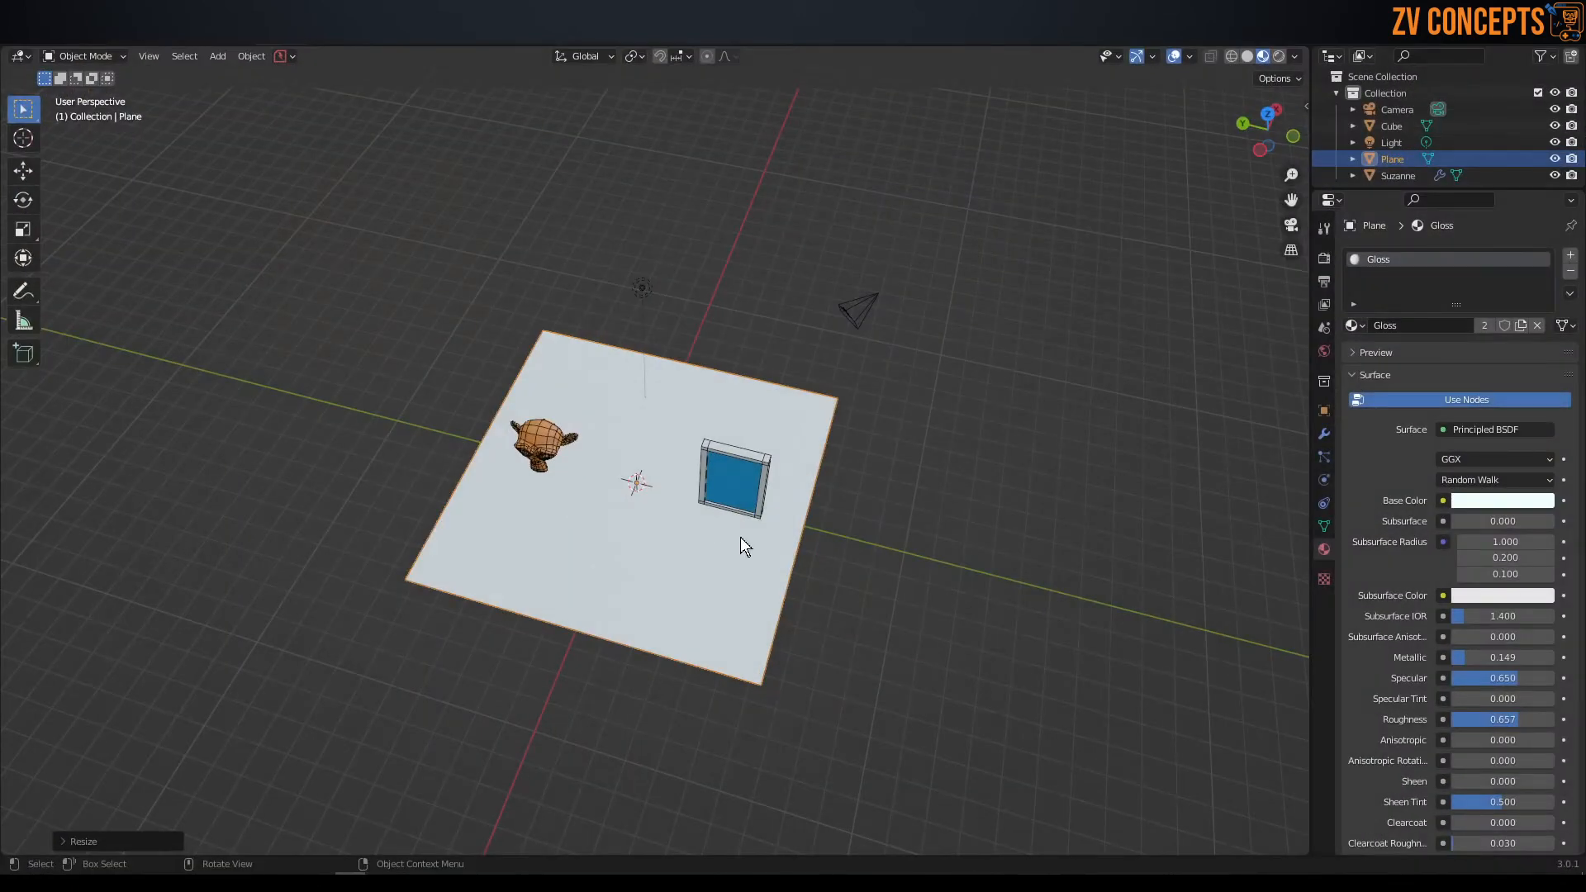
Enable the Move gizmo for objects in the 3D viewport.
middle_click_drag(740, 537, 739, 464)
scroll(738, 466, "down", 3)
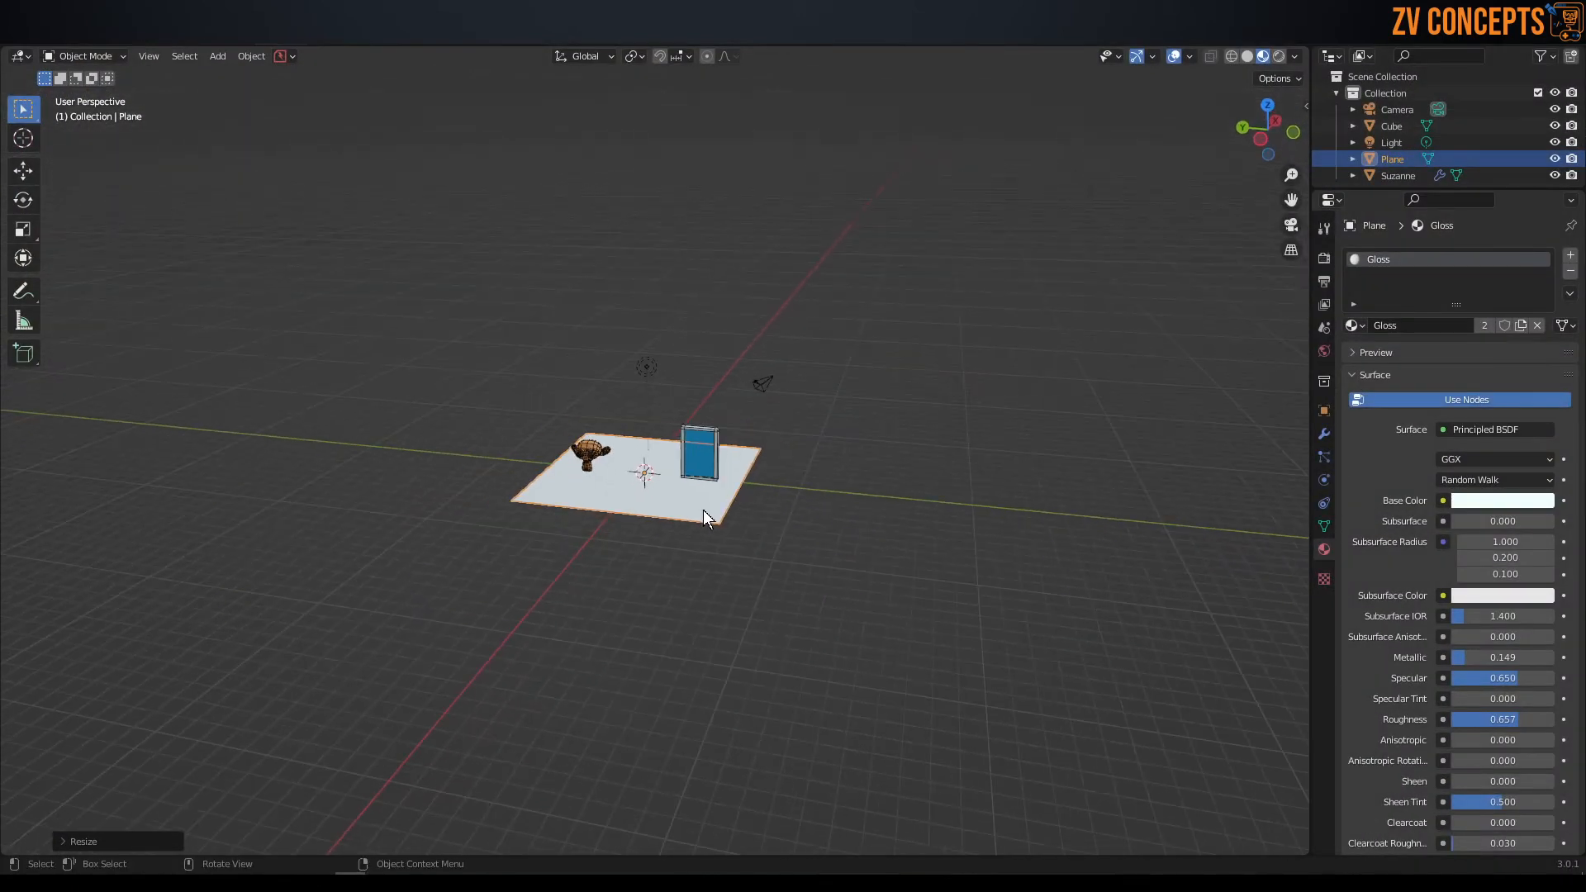
left_click(1190, 57)
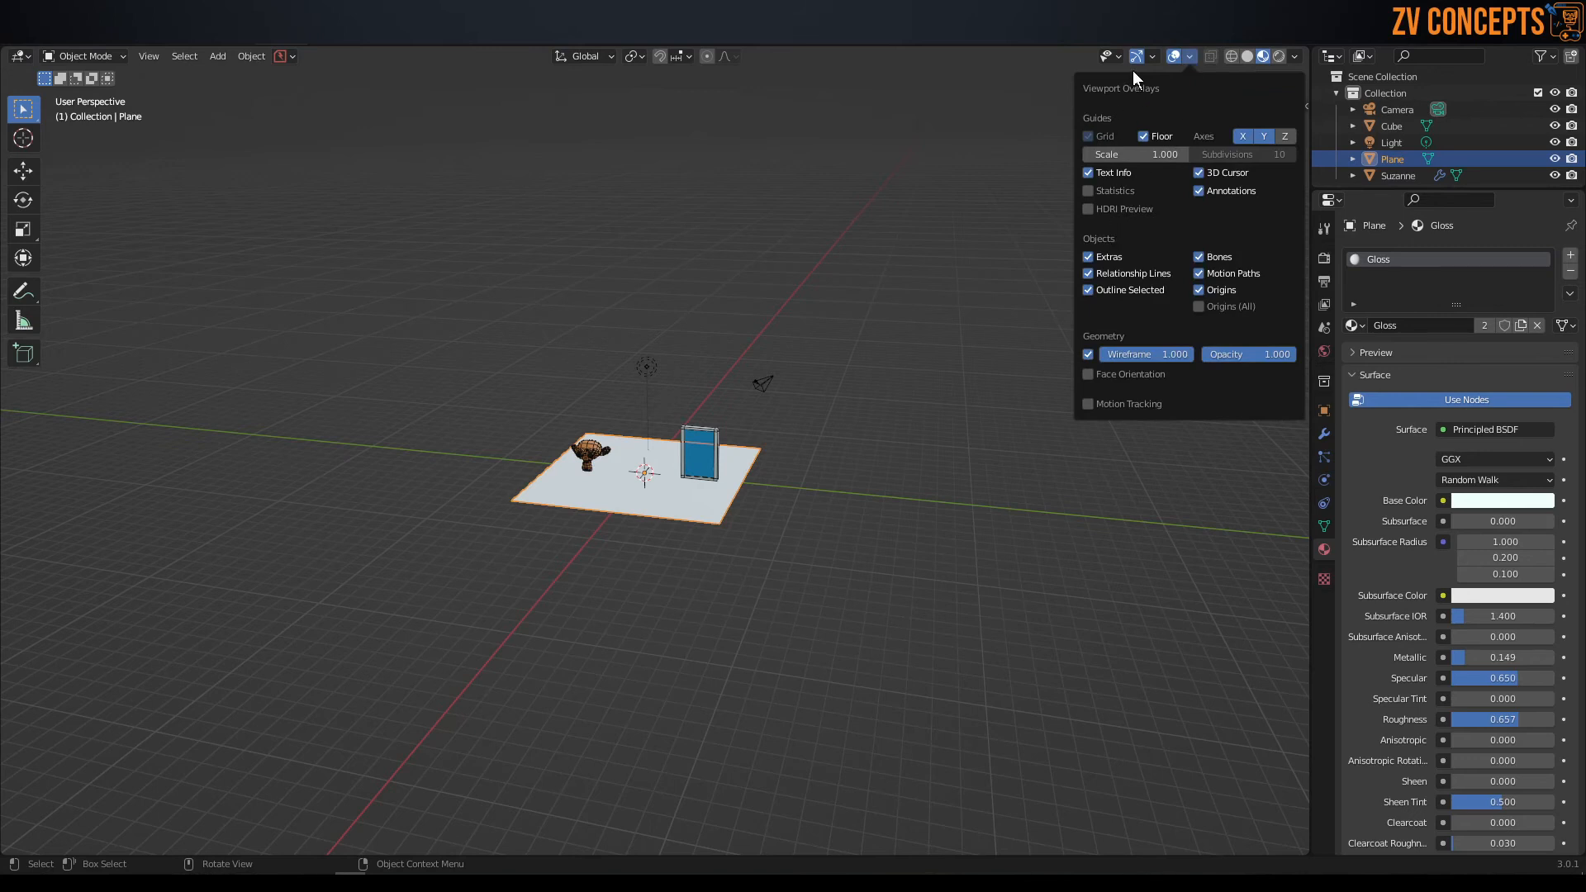
left_click(1152, 56)
left_click(1092, 216)
Move the enlarged plane along the Y axis, past the panel and away from the monkey.
scroll(521, 473, "up", 2)
left_click_drag(652, 498, 843, 533)
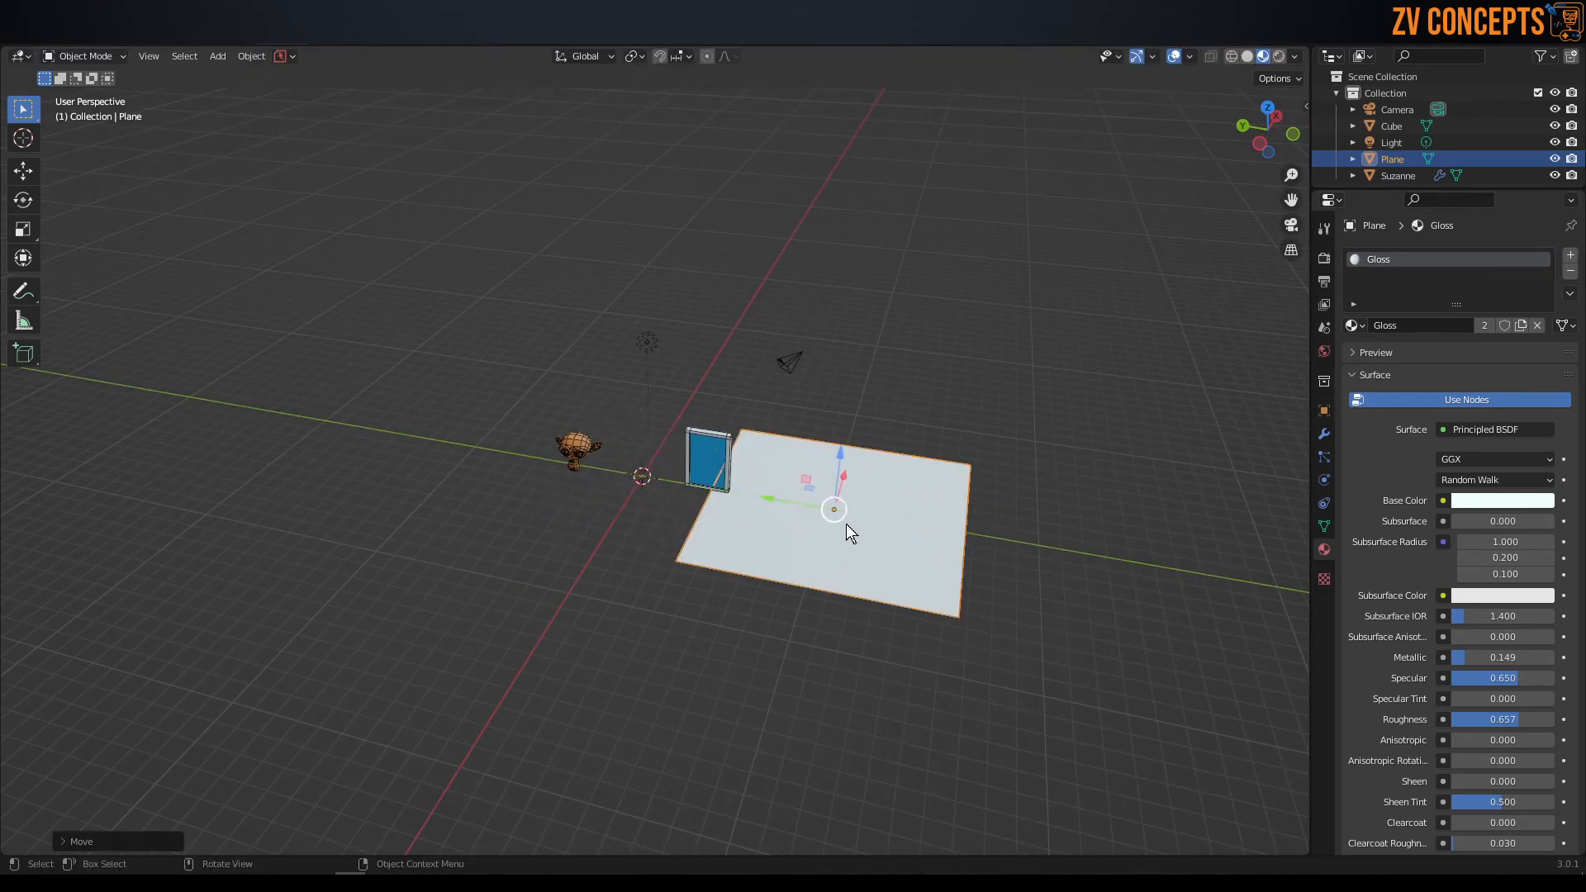
middle_click_drag(857, 462, 724, 448)
Apply the scale transform to the enlarged plane and deselect it.
key("ctrl+a")
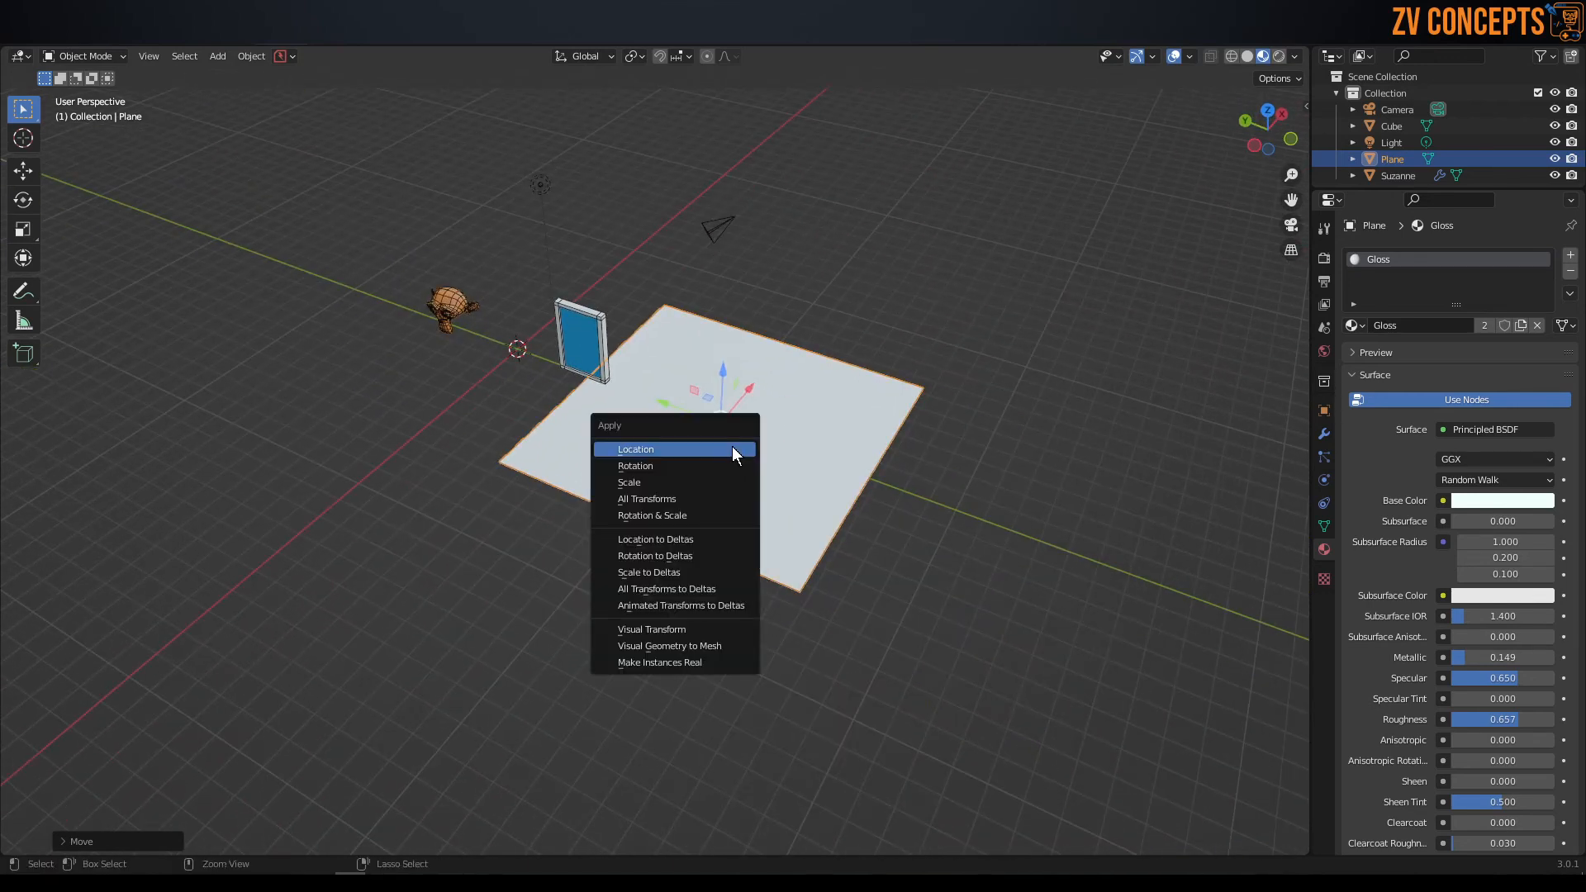
left_click(708, 486)
left_click(1048, 466)
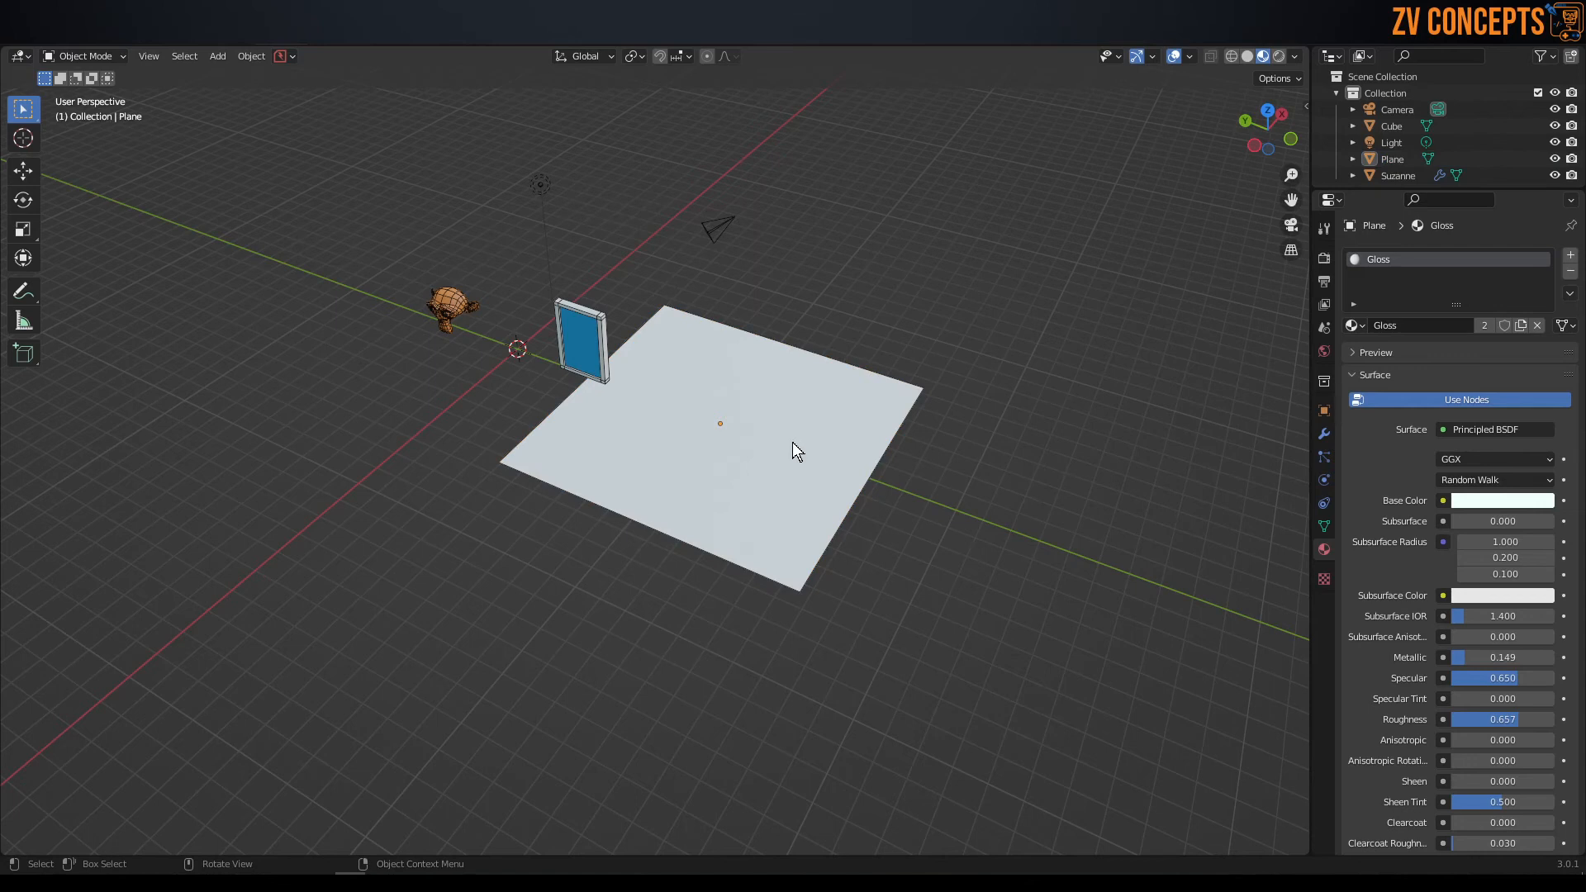
Rename the plane object as floor and shift it slightly farther from the panel along the Y axis.
left_click(791, 443)
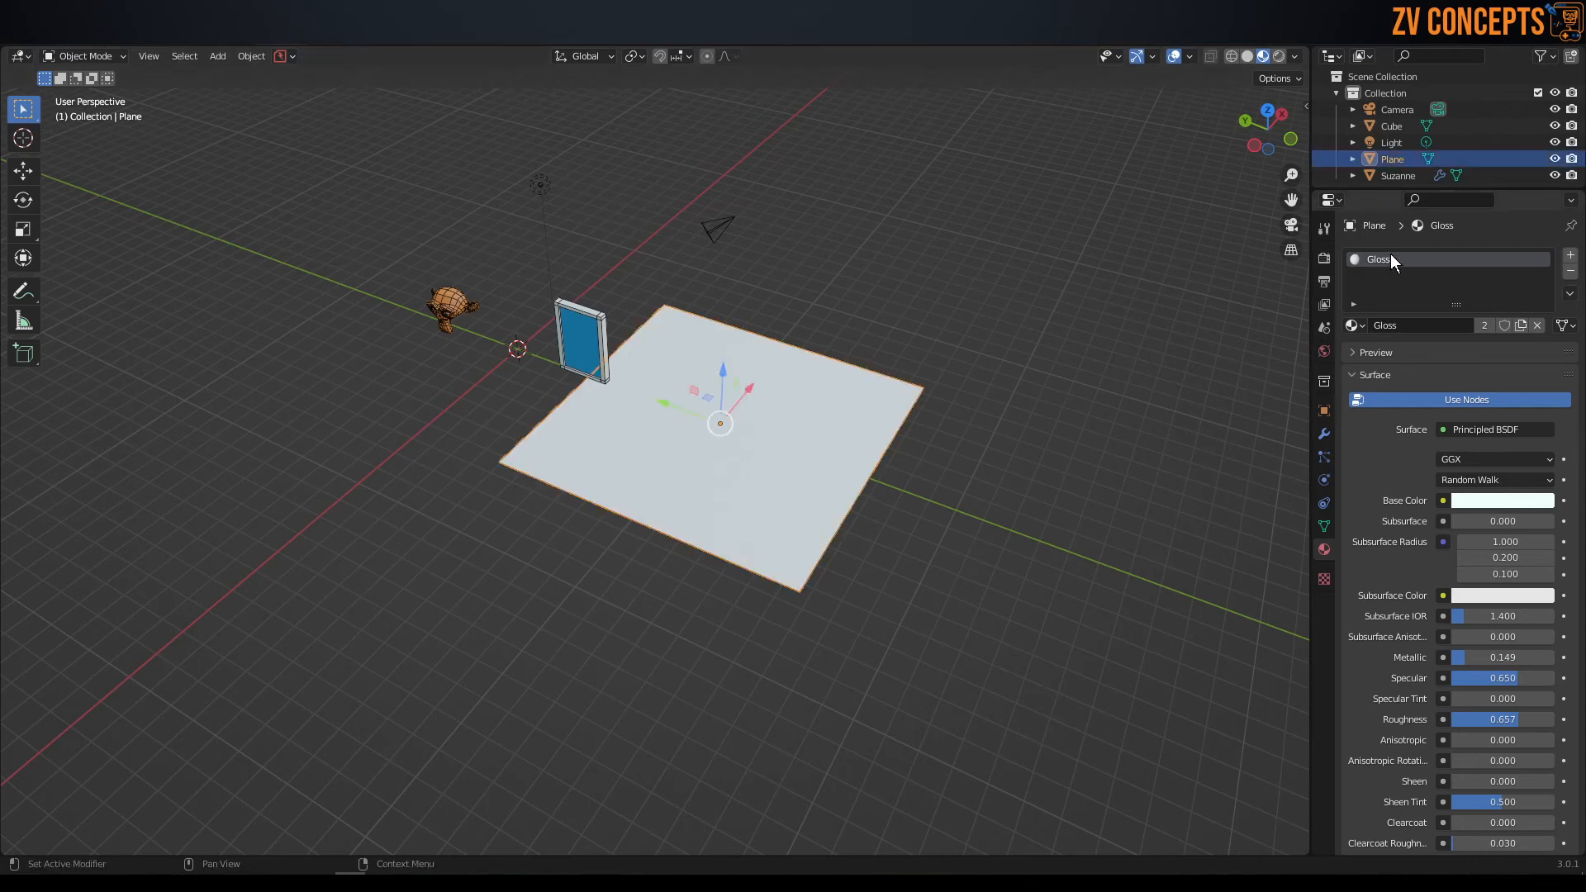
key("F2")
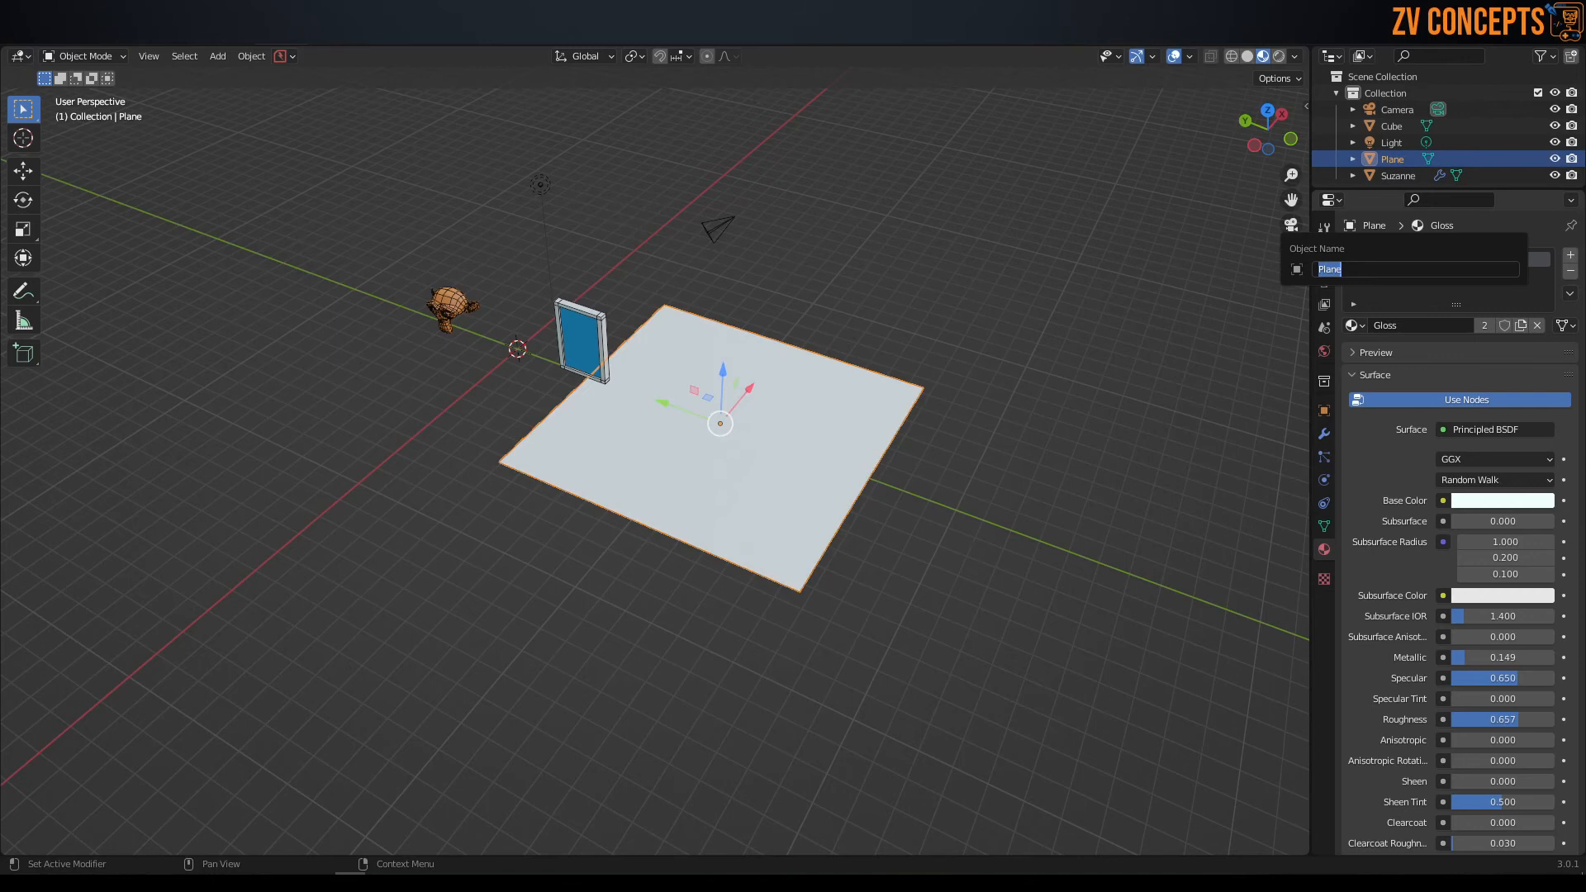
type("floor")
key("Return")
left_click_drag(665, 404, 684, 411)
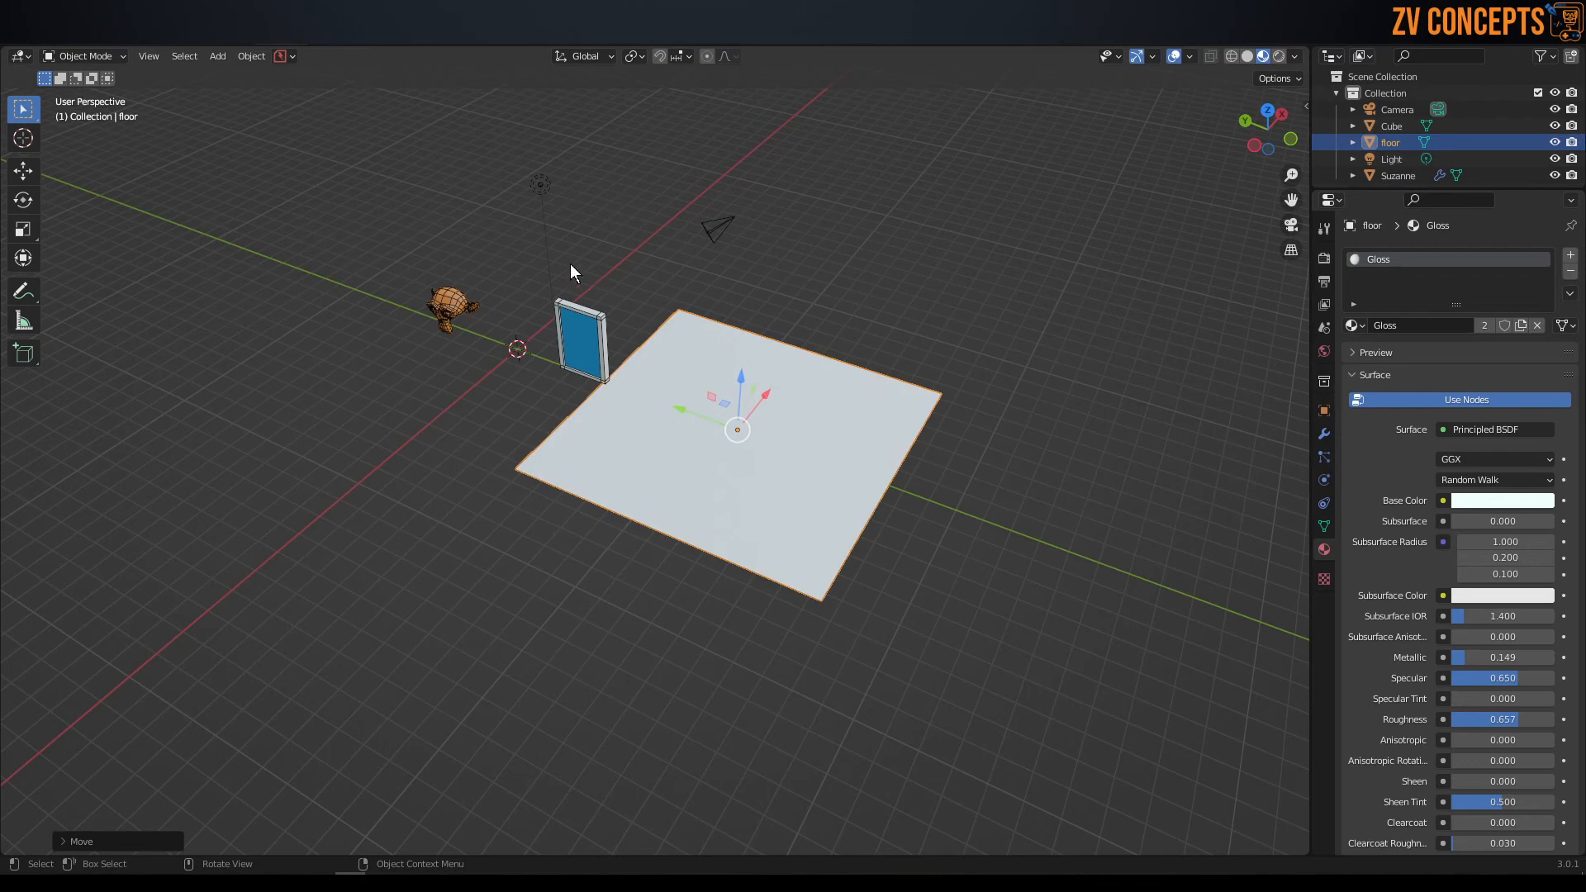
Open the Shading workspace and widen its file browser area.
left_click(523, 36)
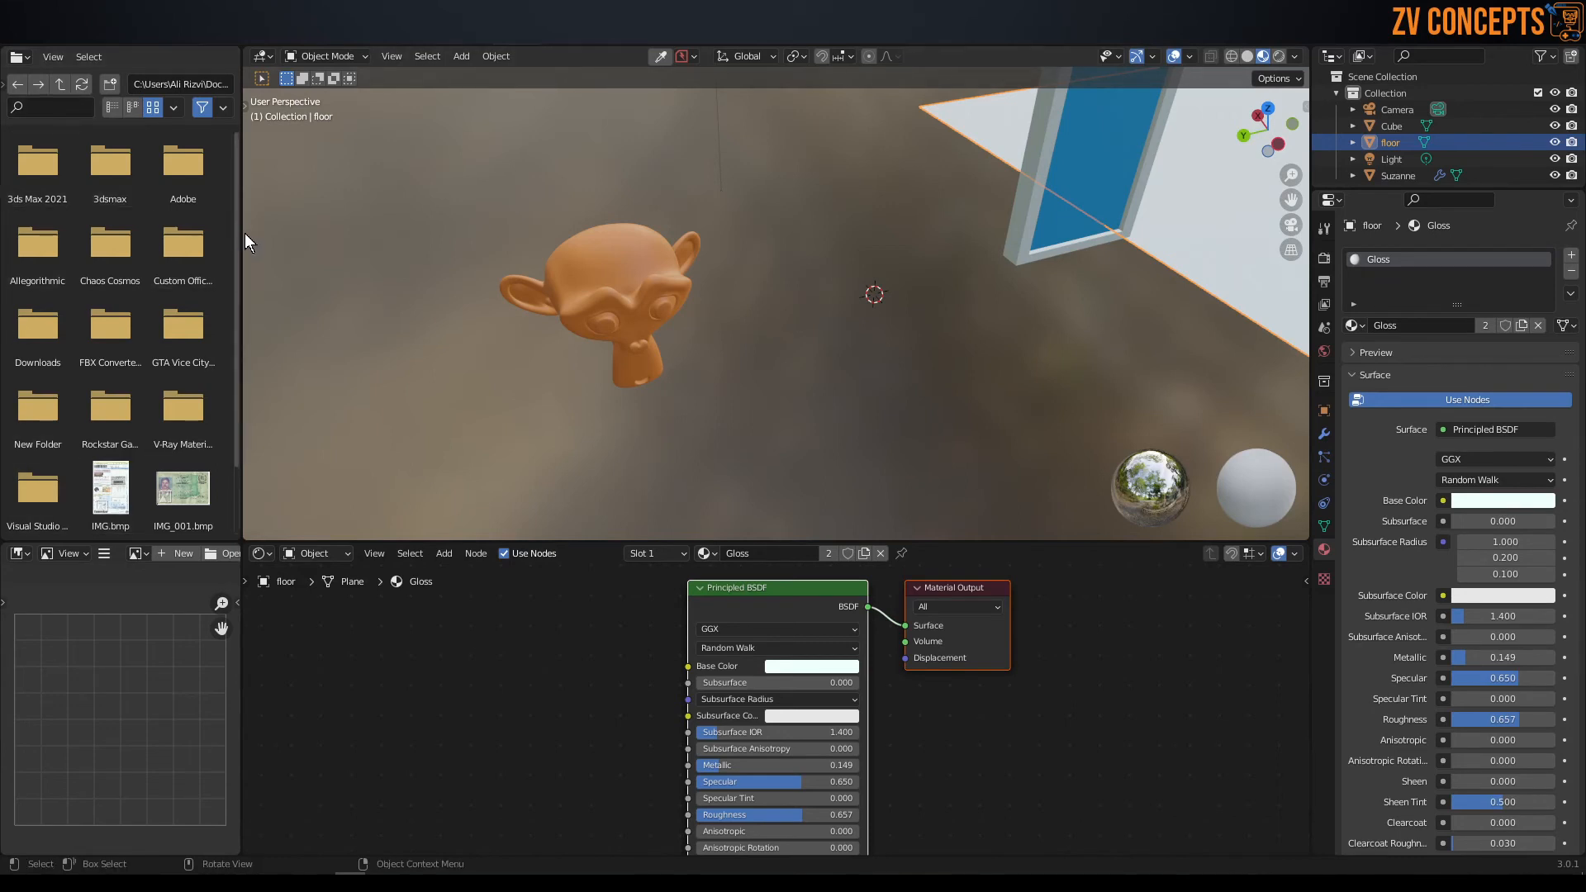
left_click_drag(245, 233, 302, 233)
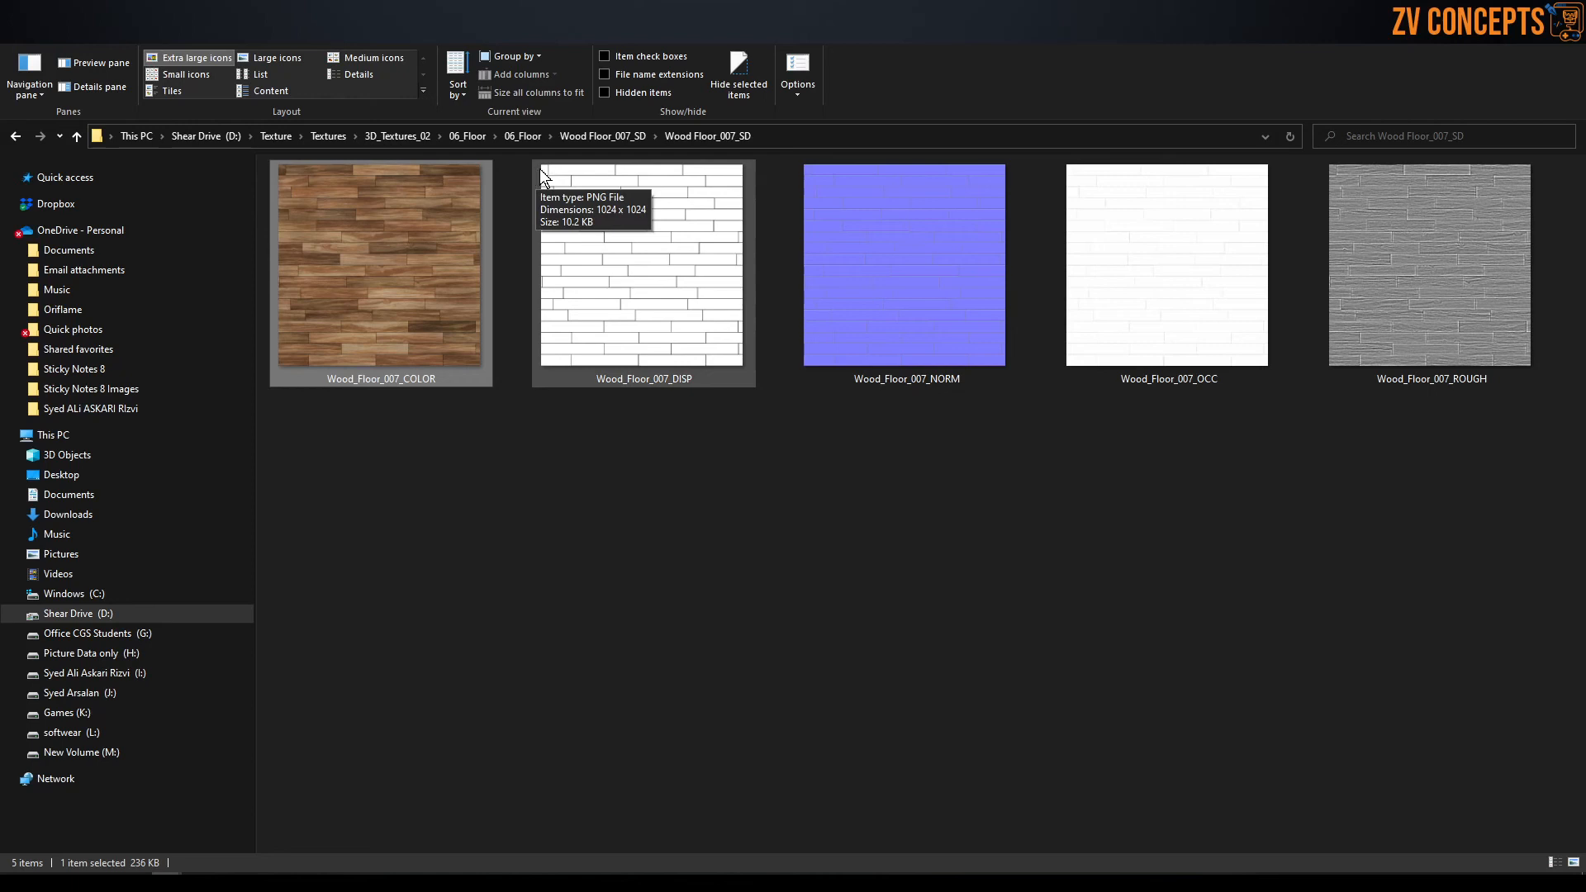
Reopen the inner Wood Floor_007_SD folder inside 06_Floor and copy its full path.
left_click(636, 136)
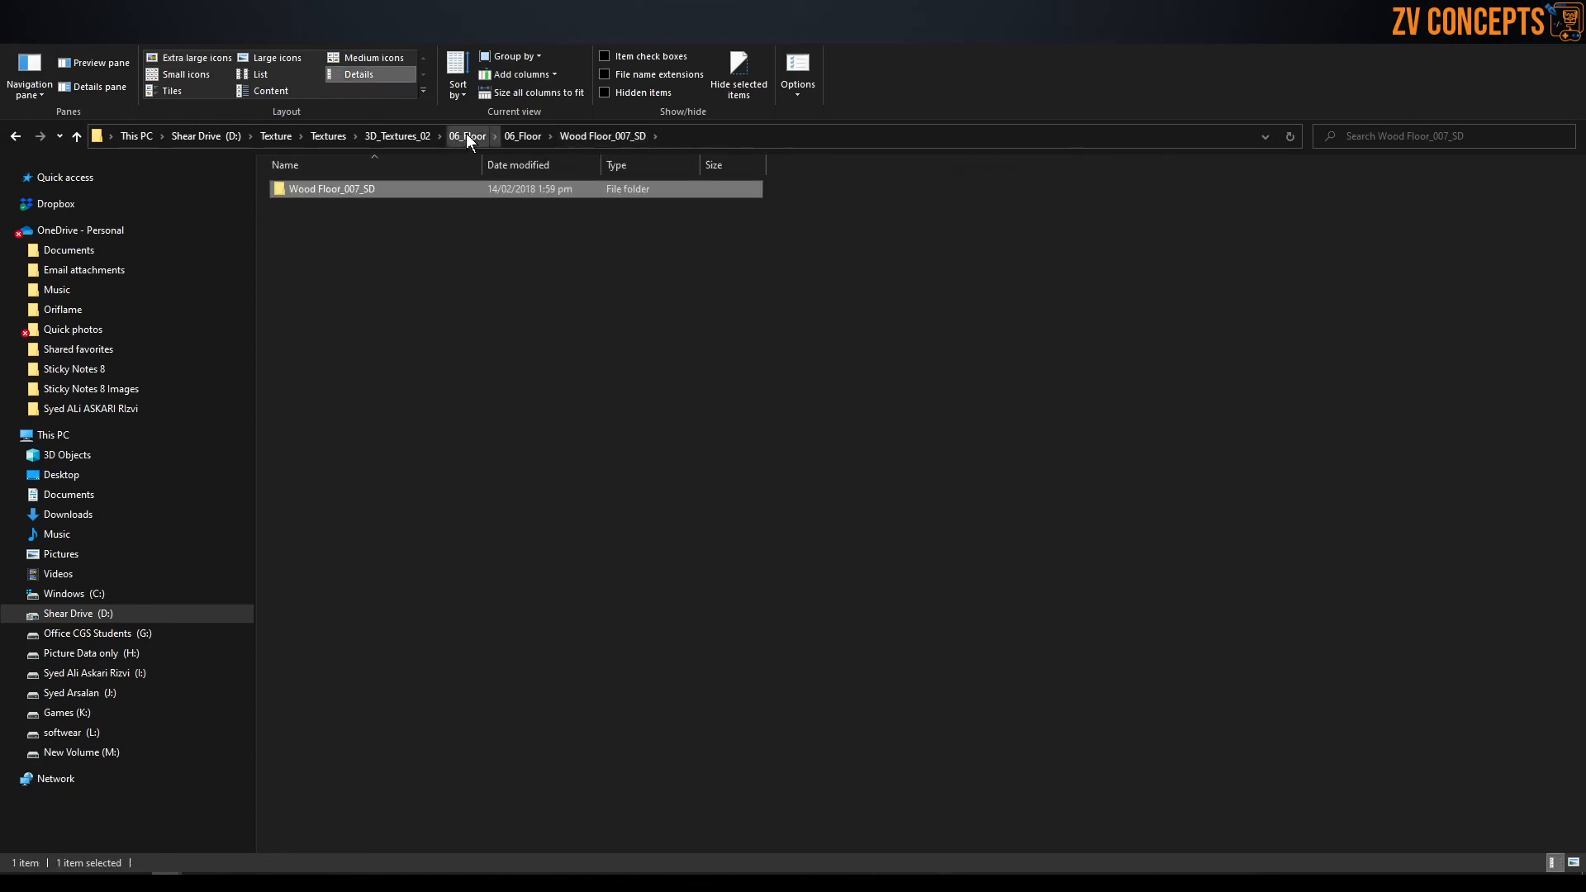
left_click(520, 137)
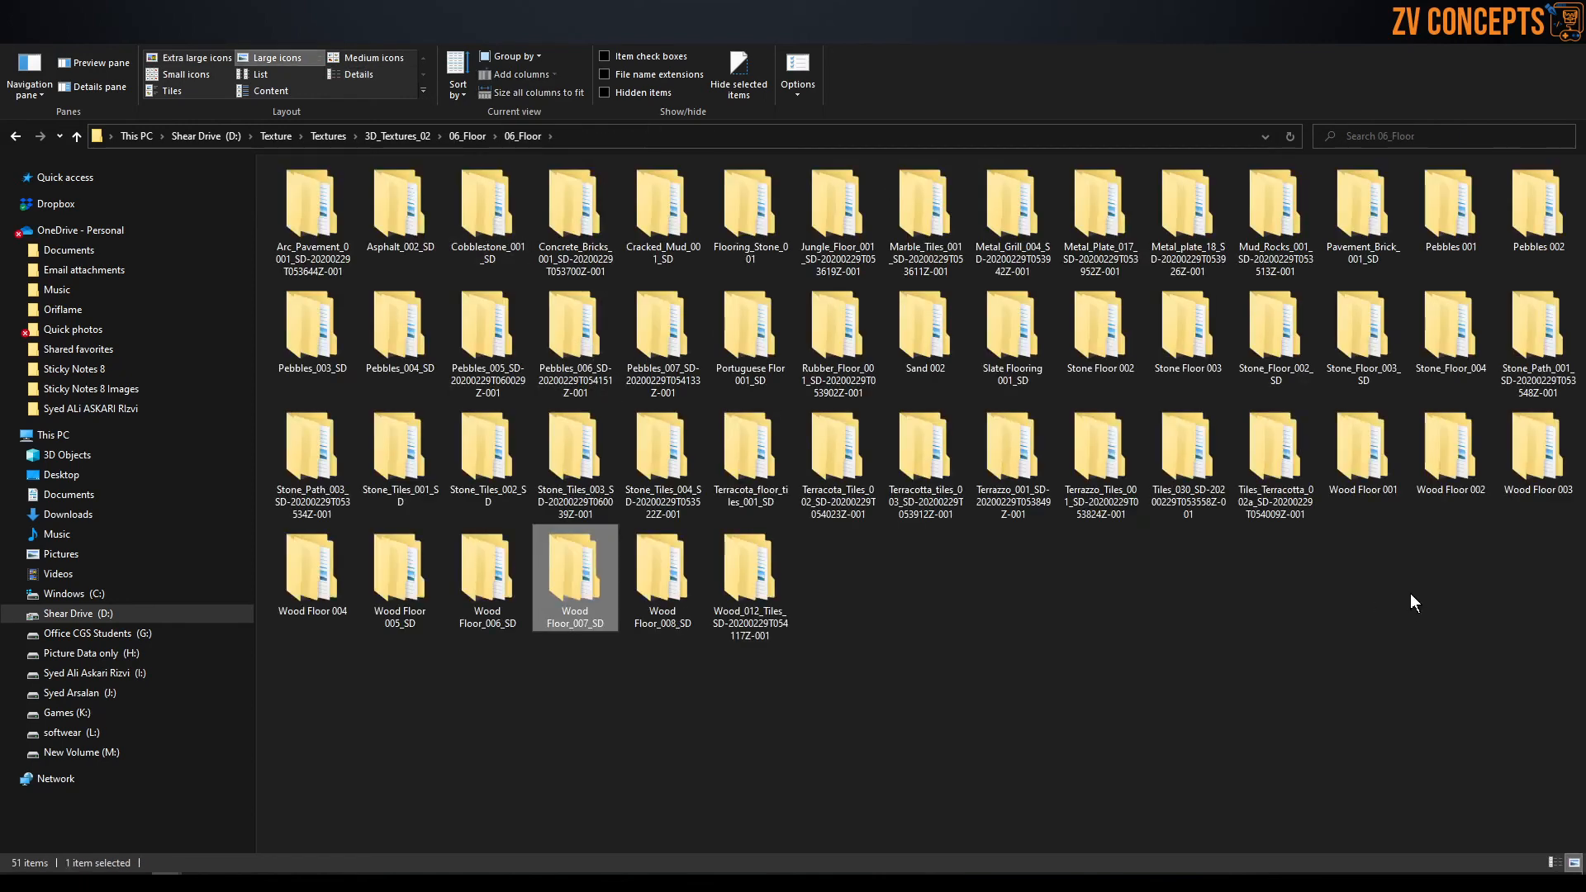
double_click(579, 572)
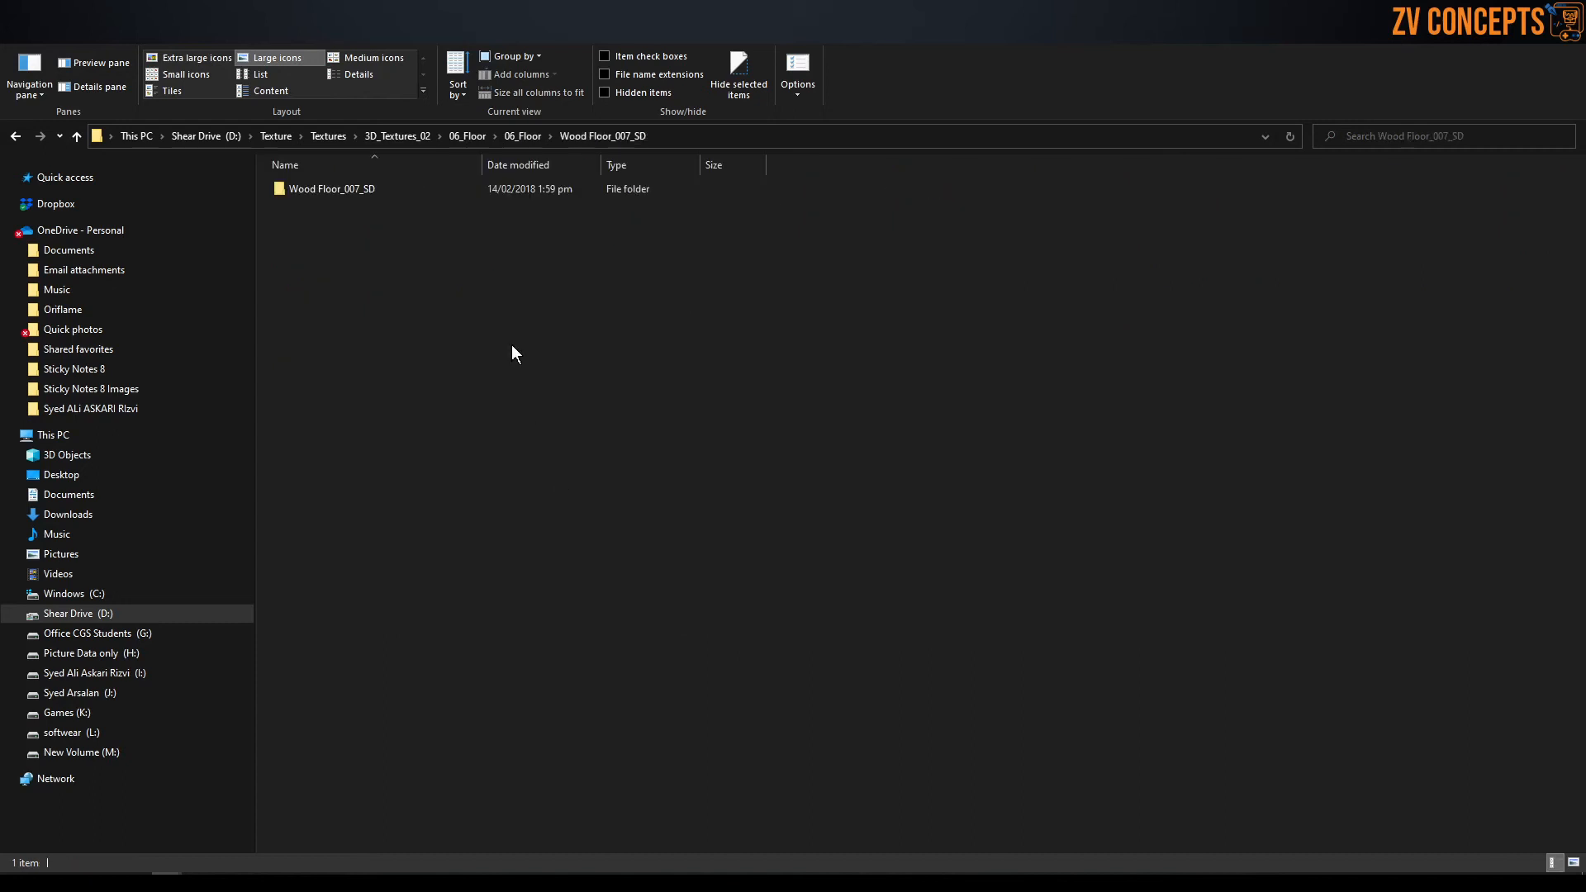
double_click(381, 187)
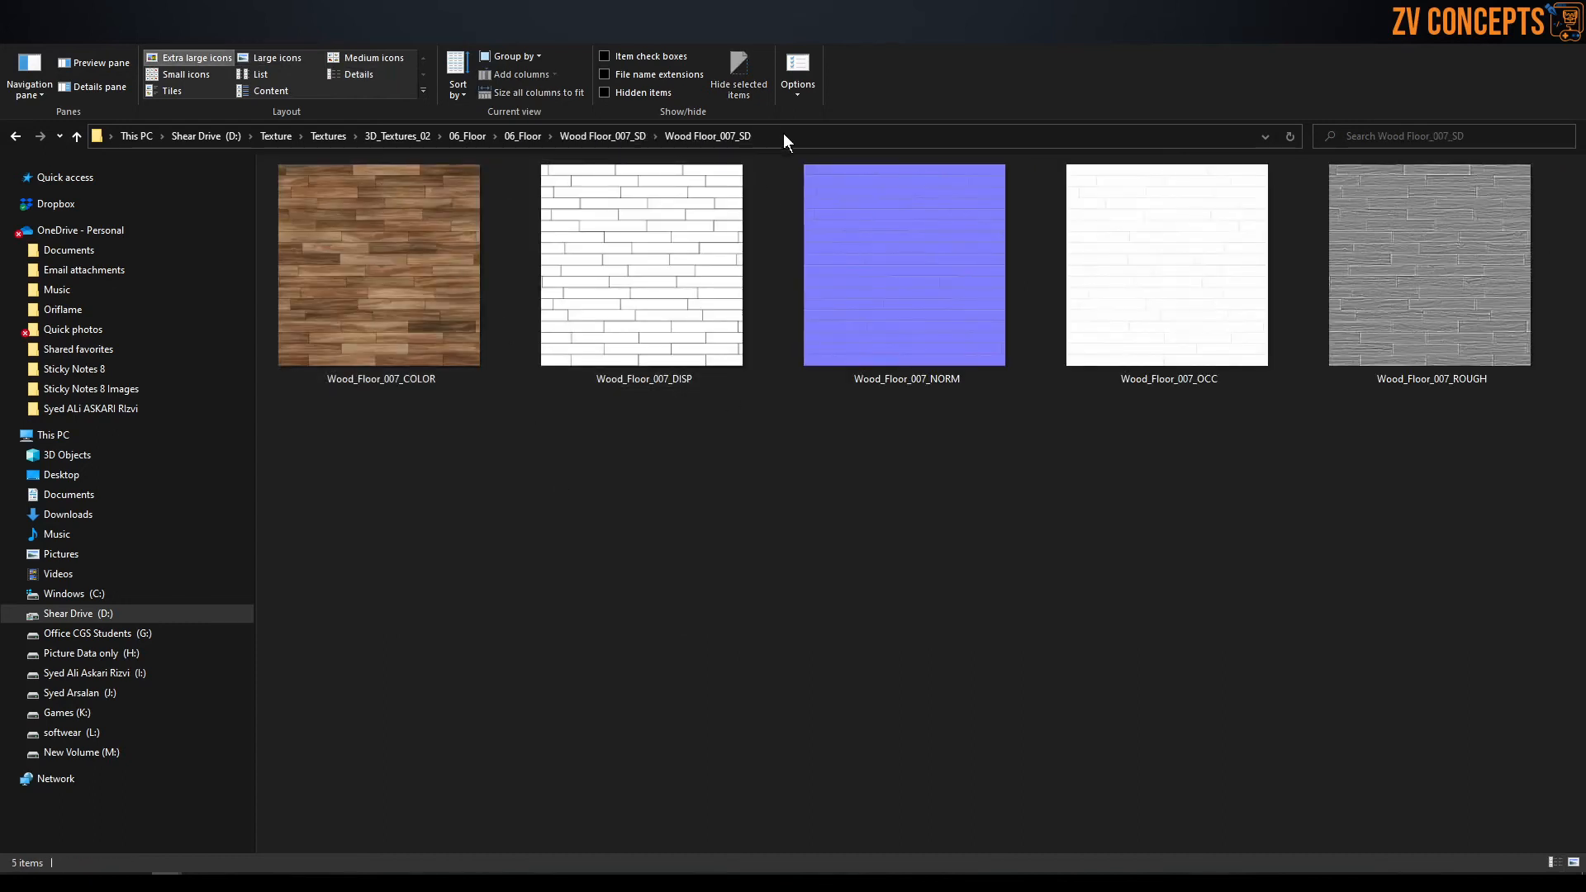
left_click(784, 136)
right_click(789, 136)
left_click(826, 183)
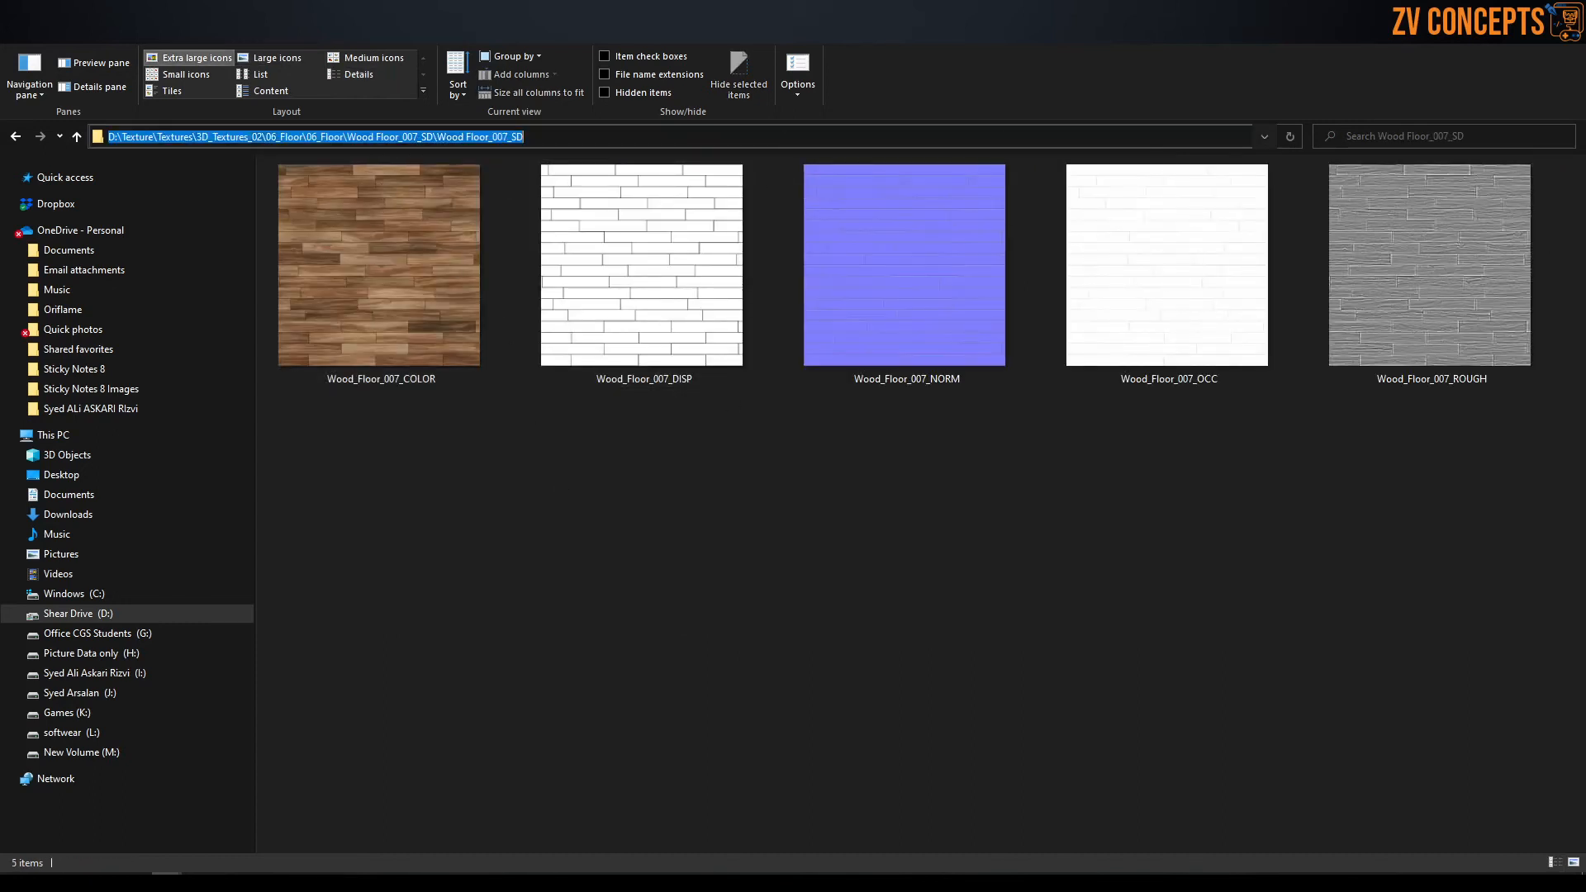
Switch to Blender, load the copied Wood Floor_007_SD path in the file browser, and select the wood color map.
key("super+d")
left_click(350, 882)
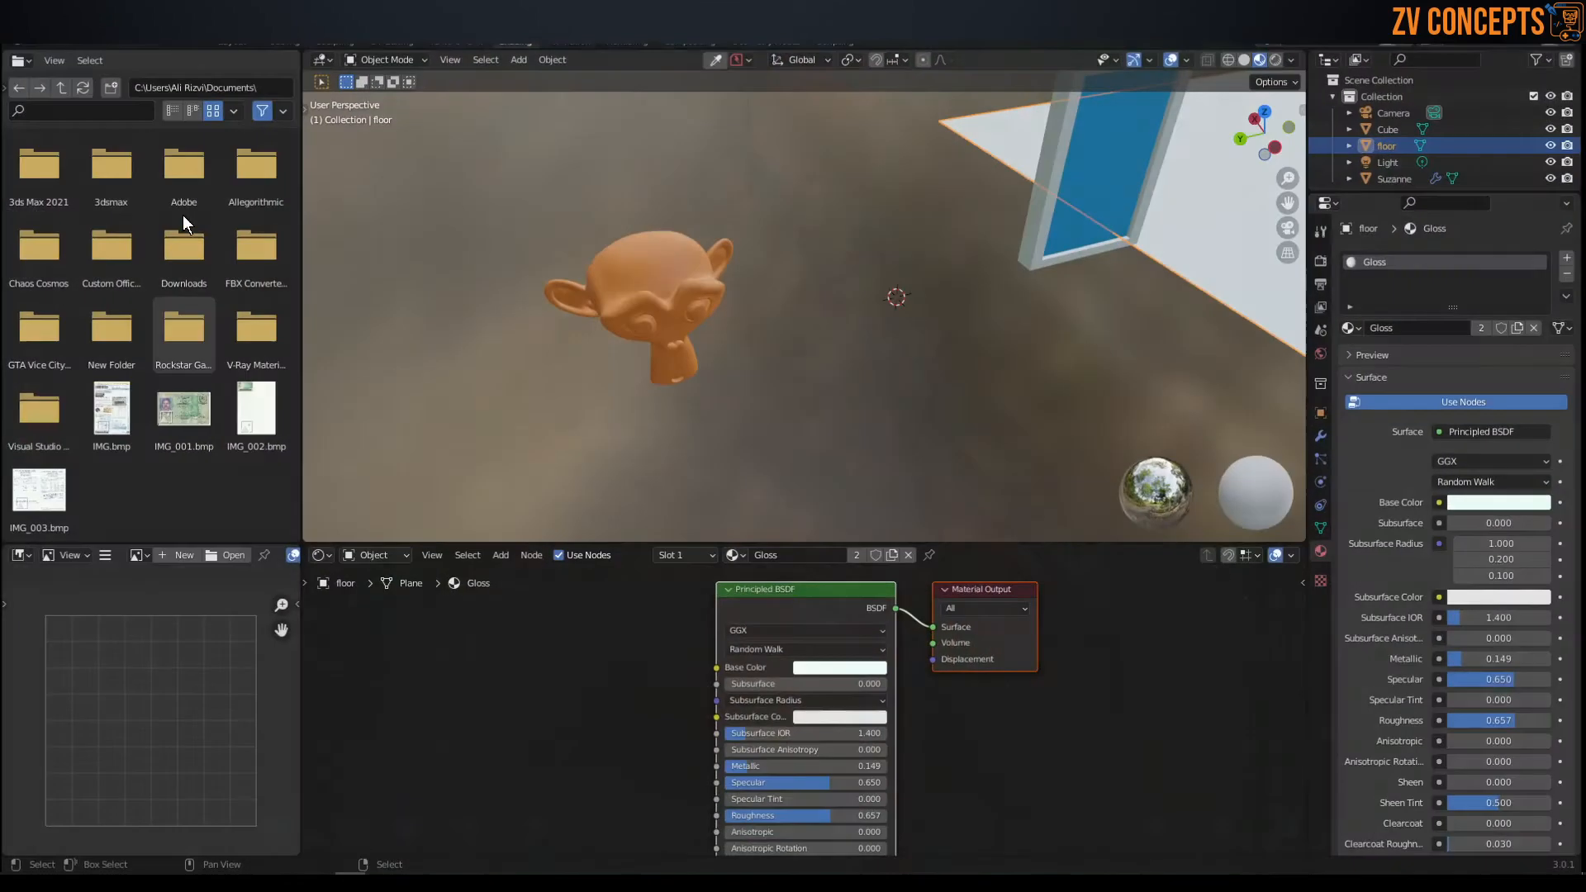
left_click(163, 85)
key("ctrl+v")
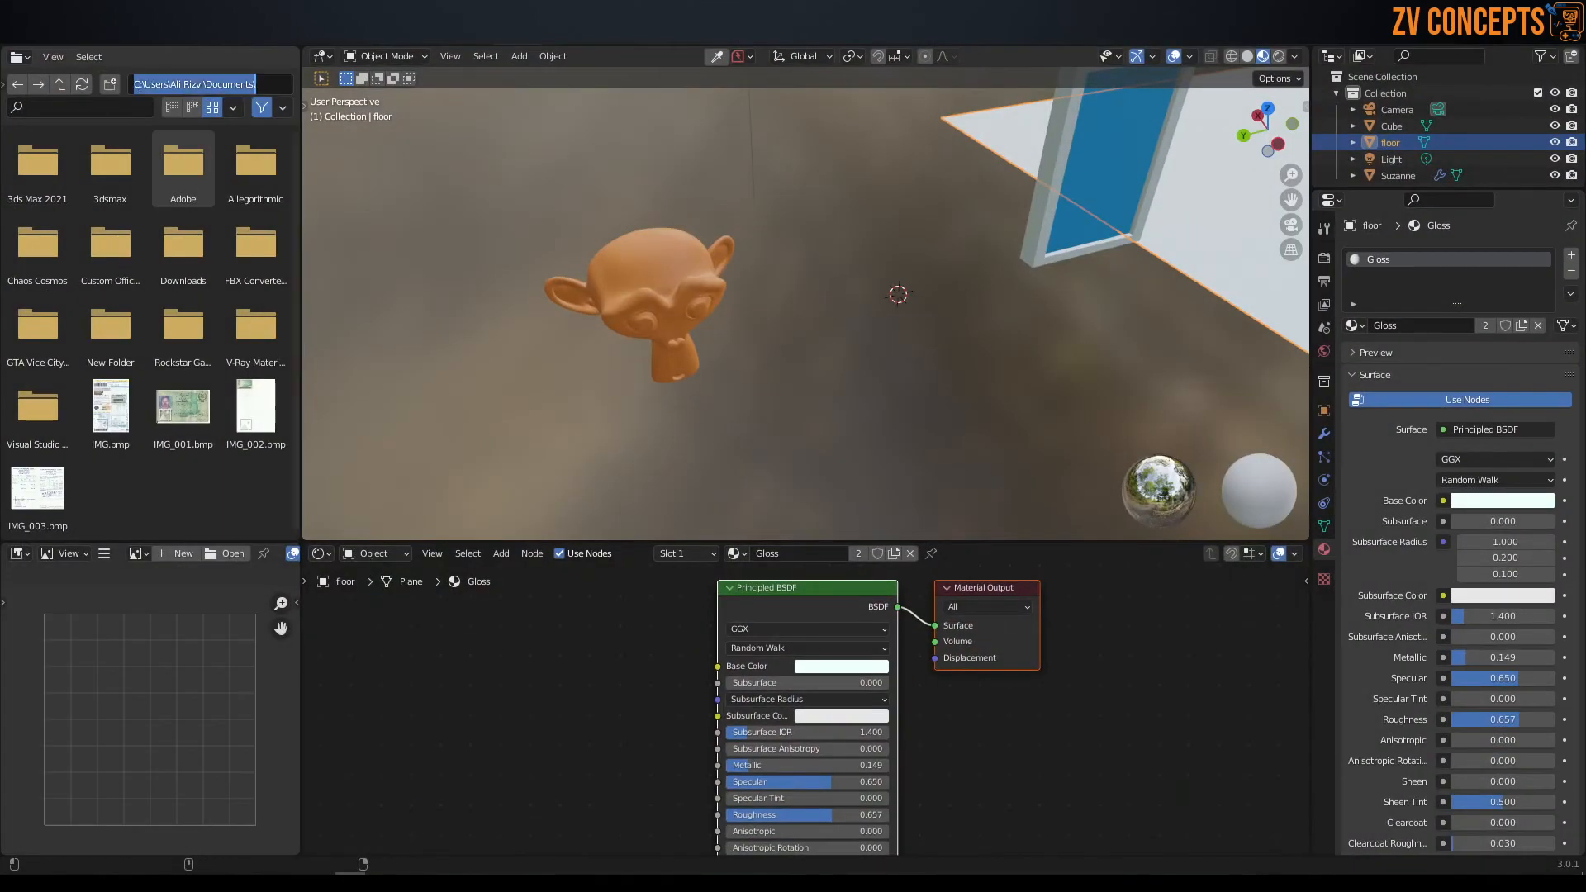
key("Return")
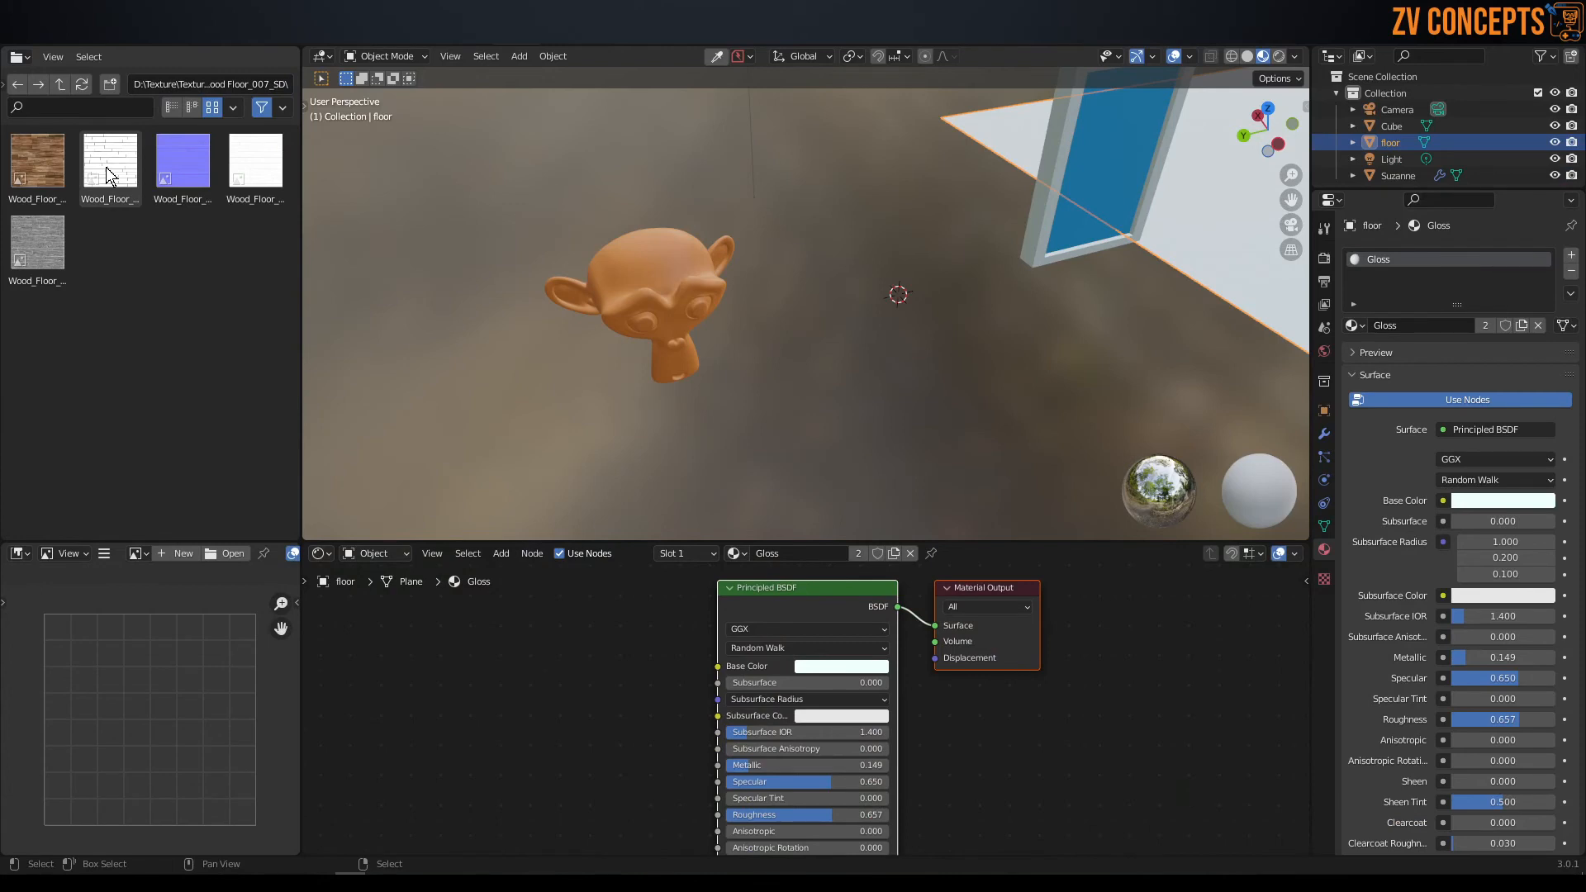
left_click(21, 157)
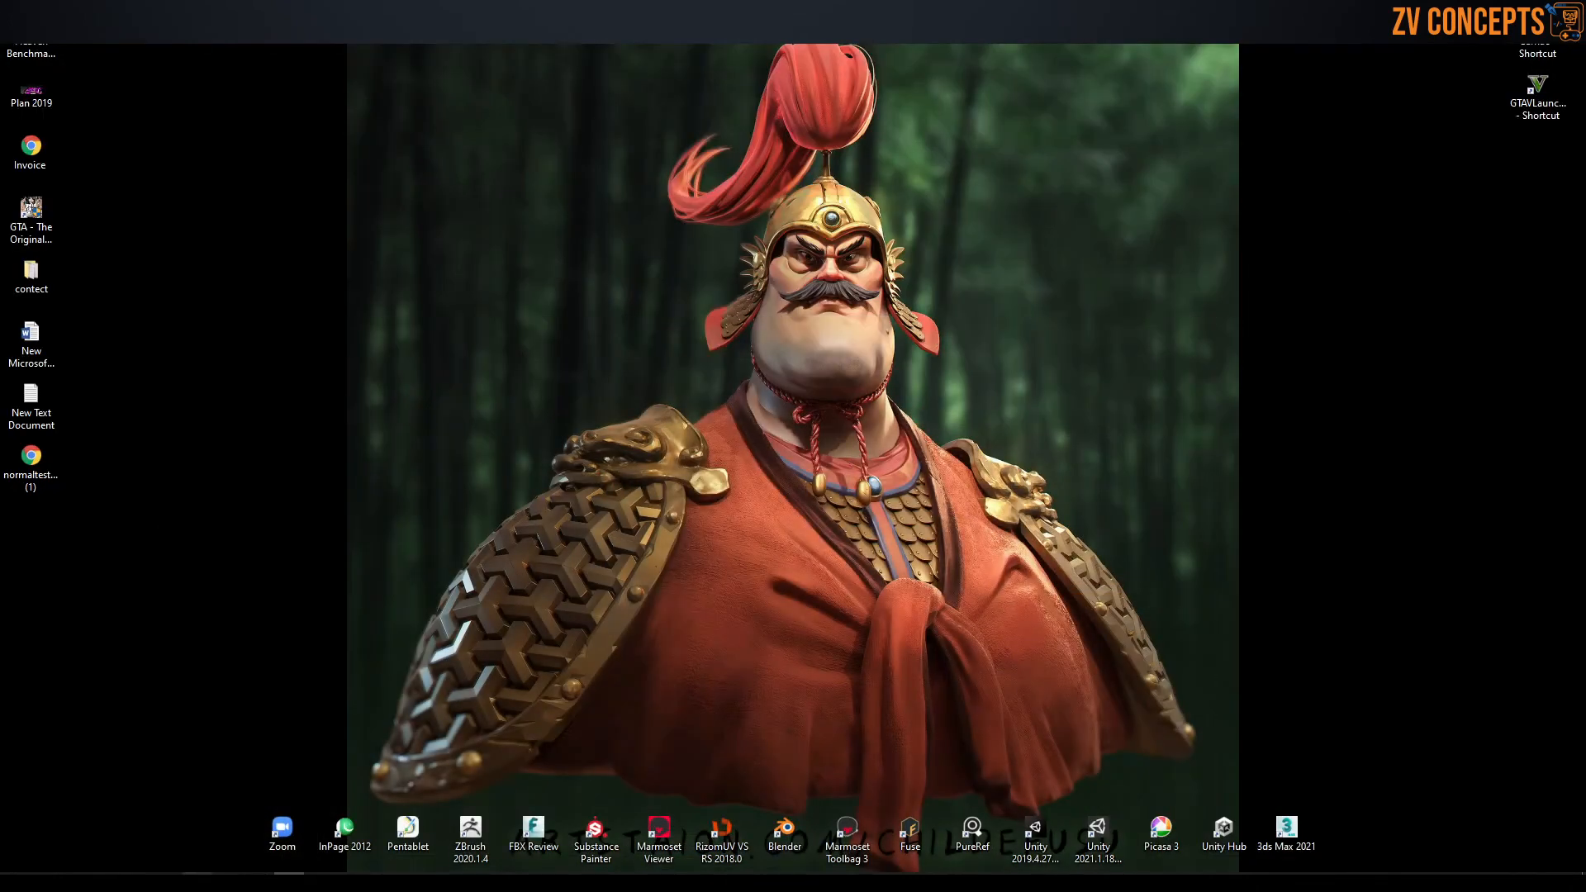
Examine the color, displacement, normal, occlusion and roughness maps in File Explorer and copy the folder path again.
left_click(796, 790)
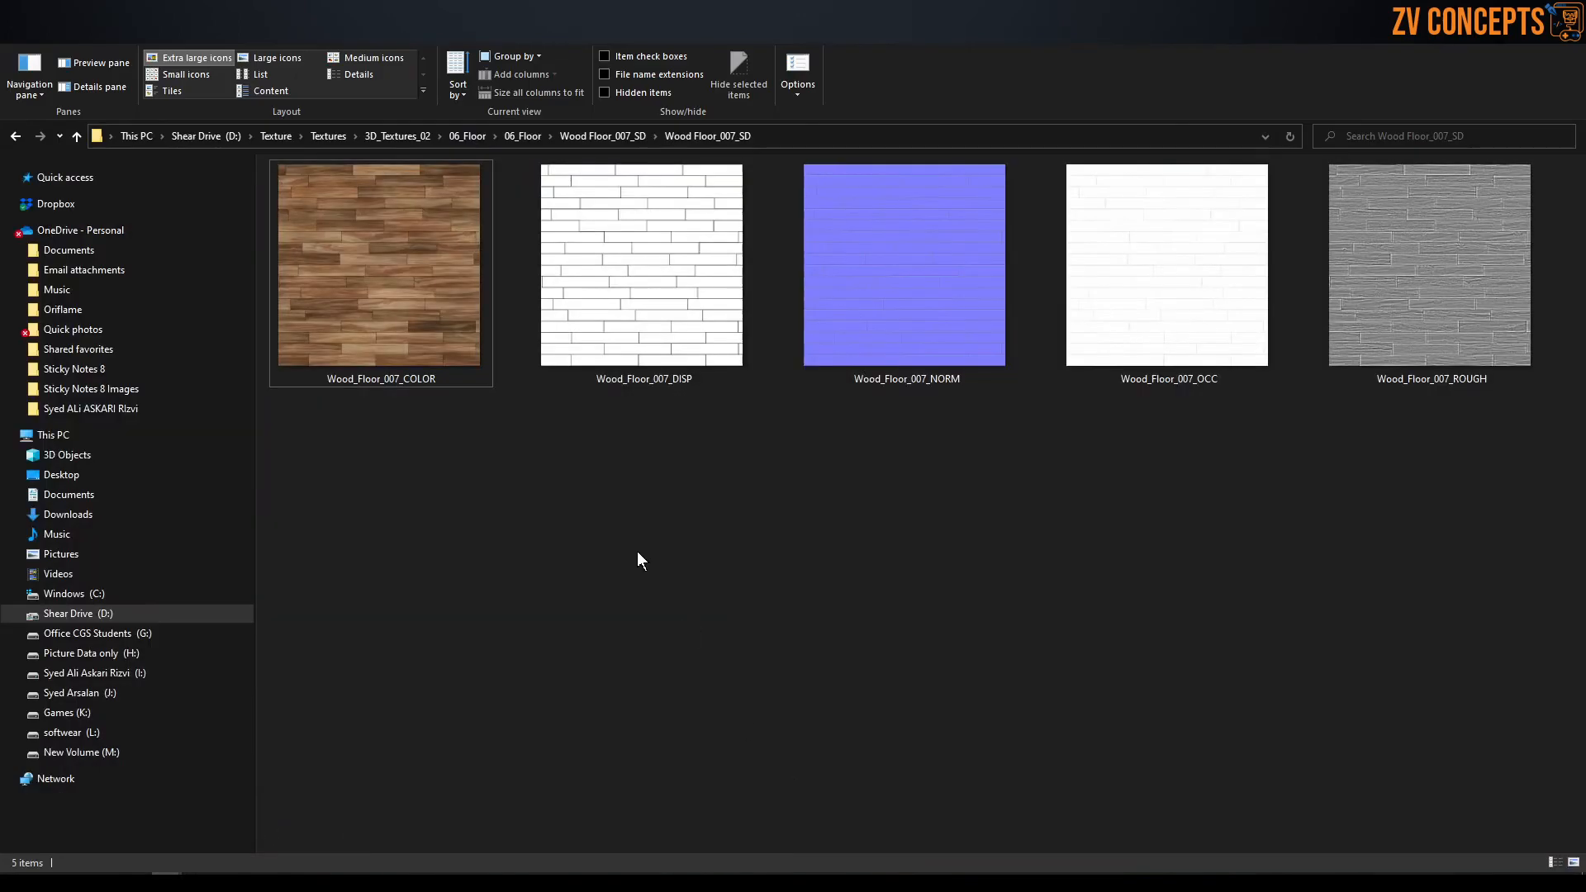
left_click_drag(421, 474, 346, 224)
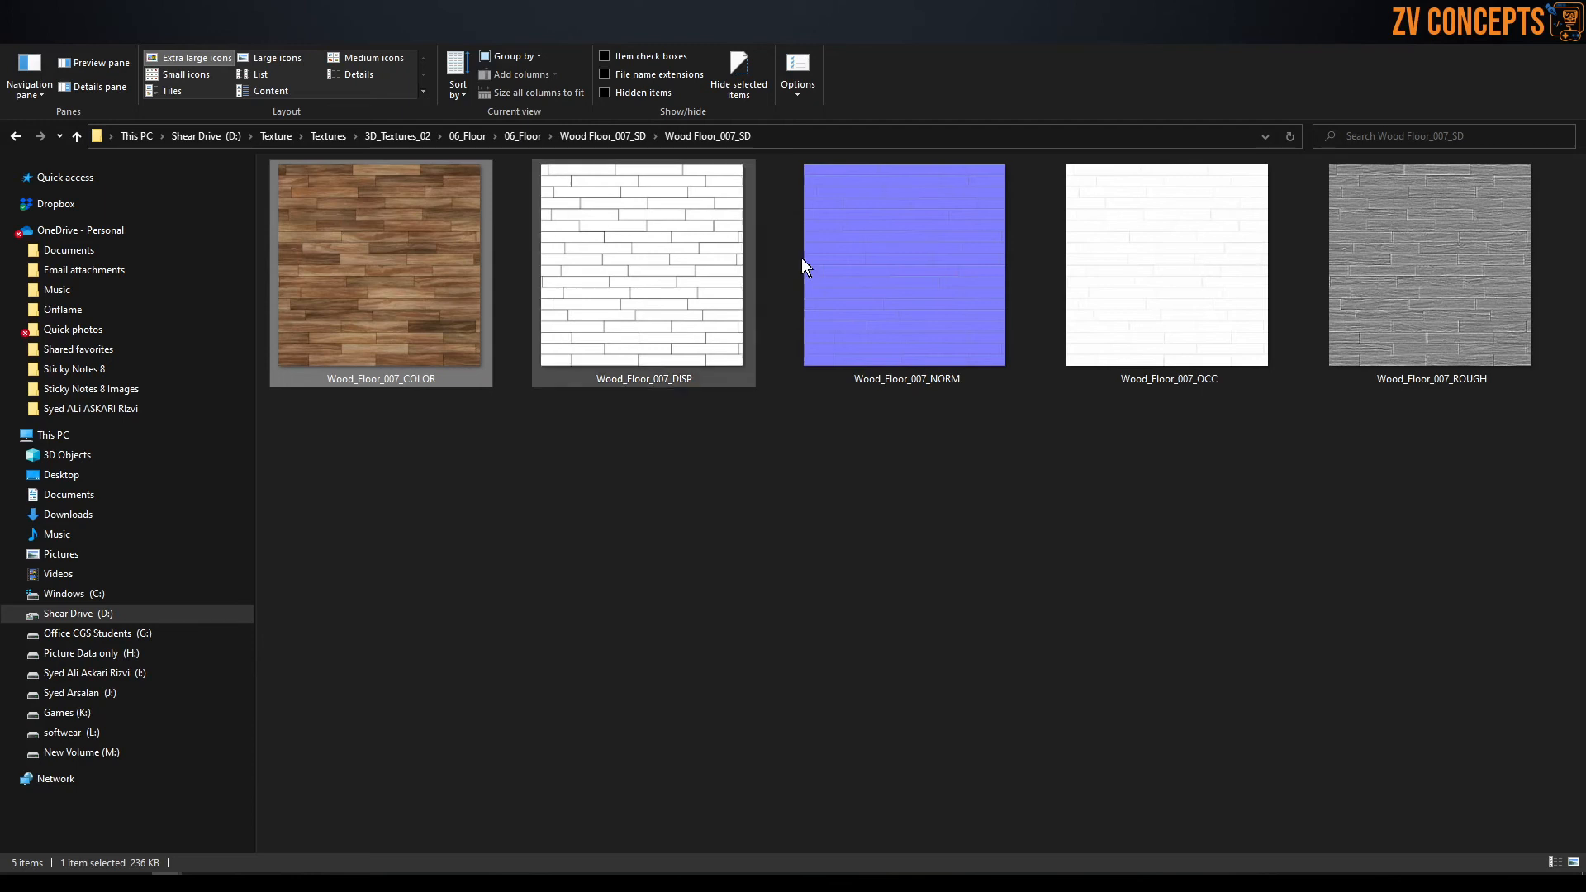
left_click(947, 265)
left_click(1138, 266)
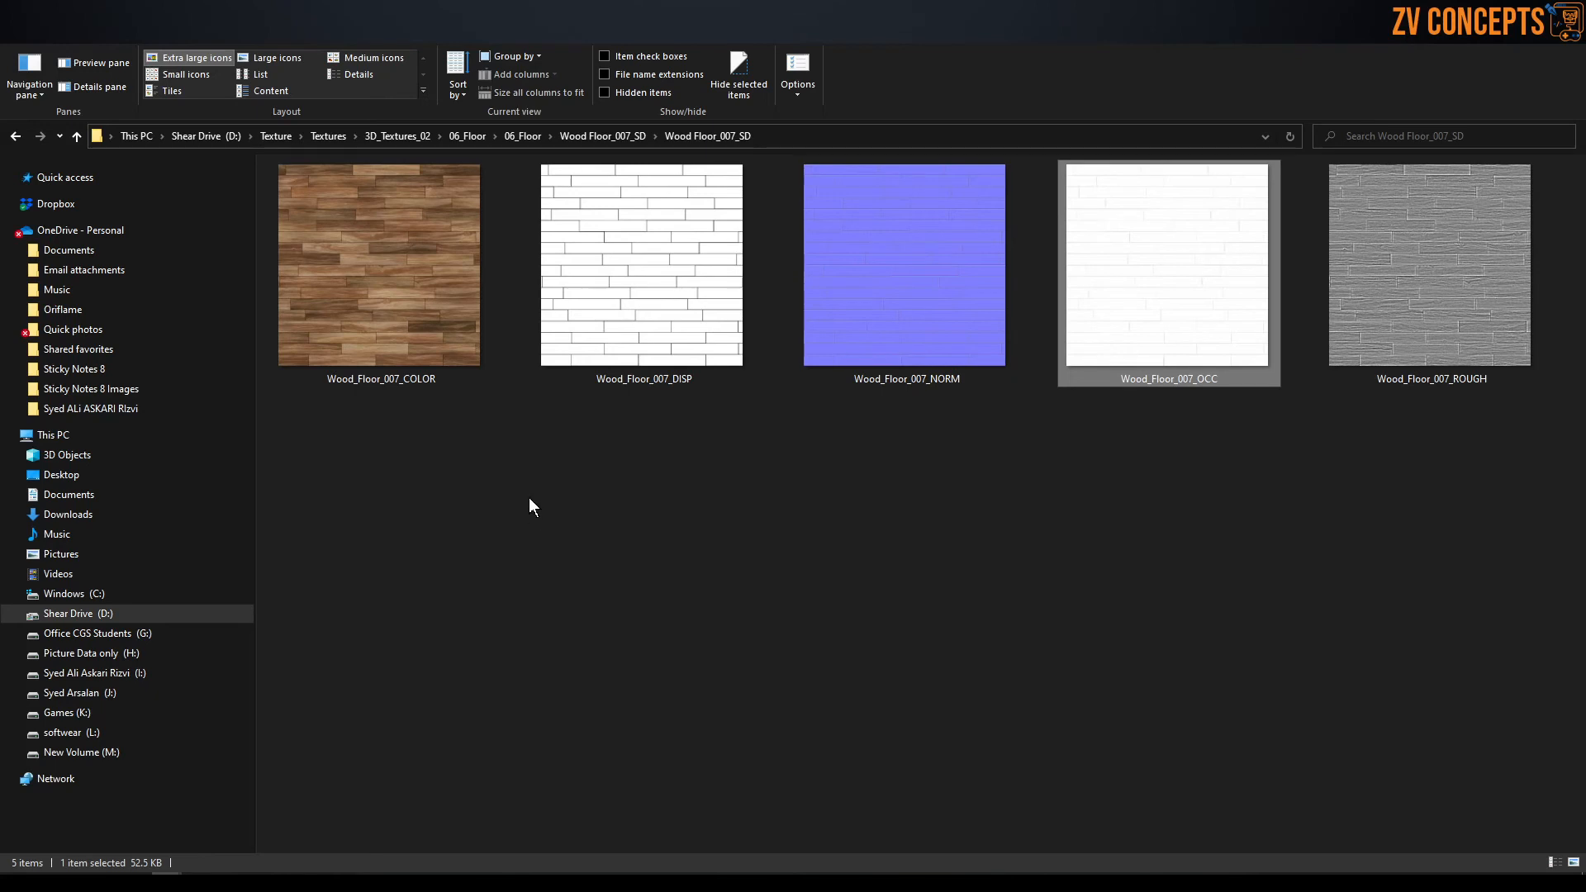
left_click(633, 329)
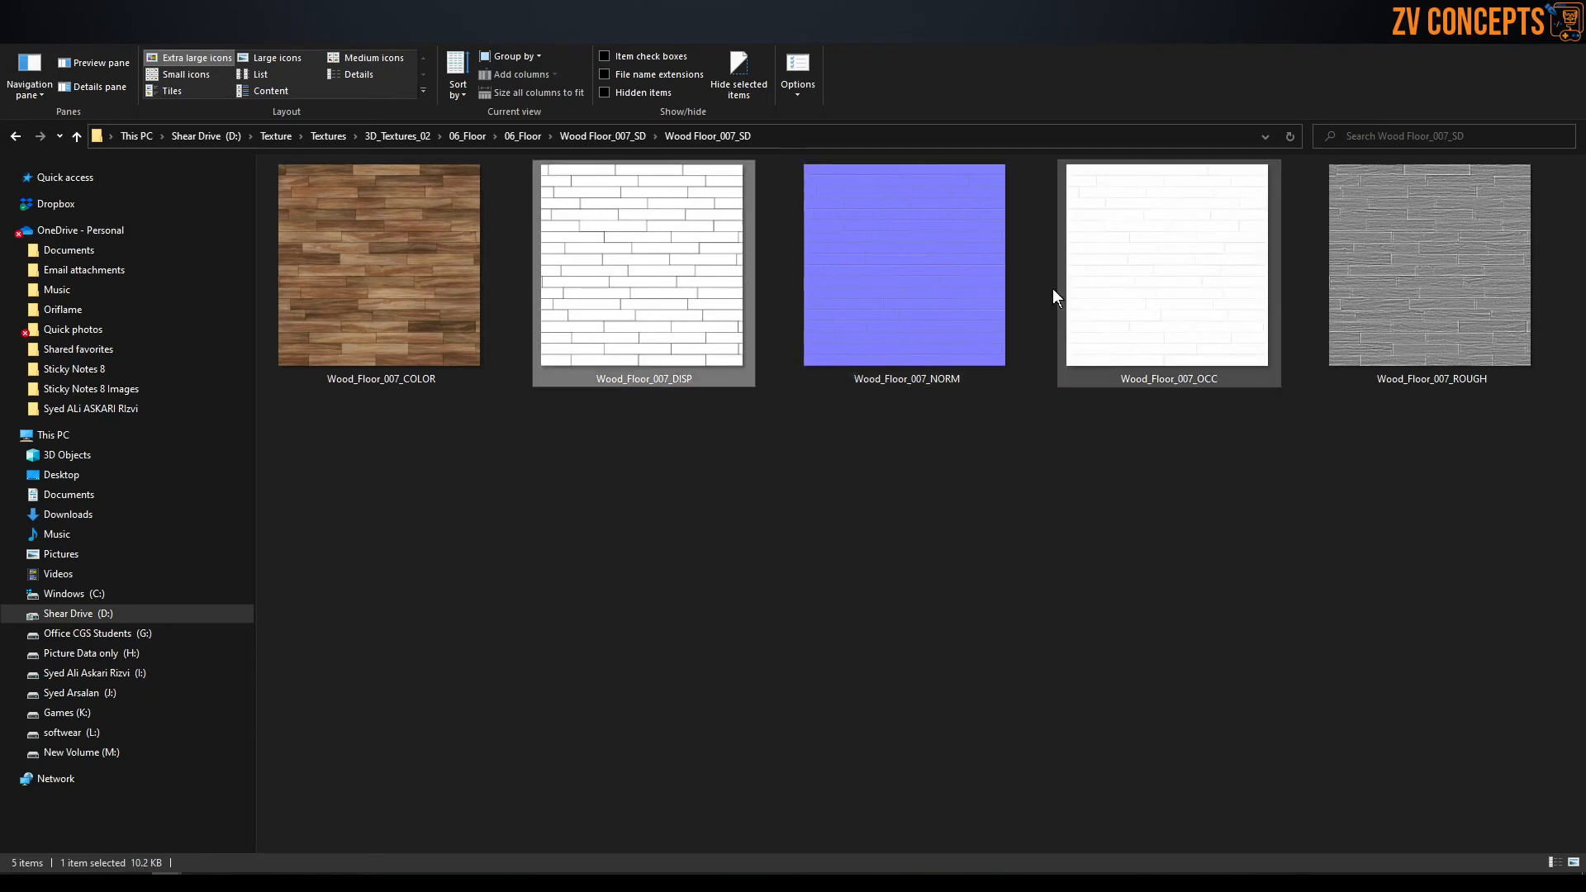
left_click(993, 271)
left_click(1210, 261)
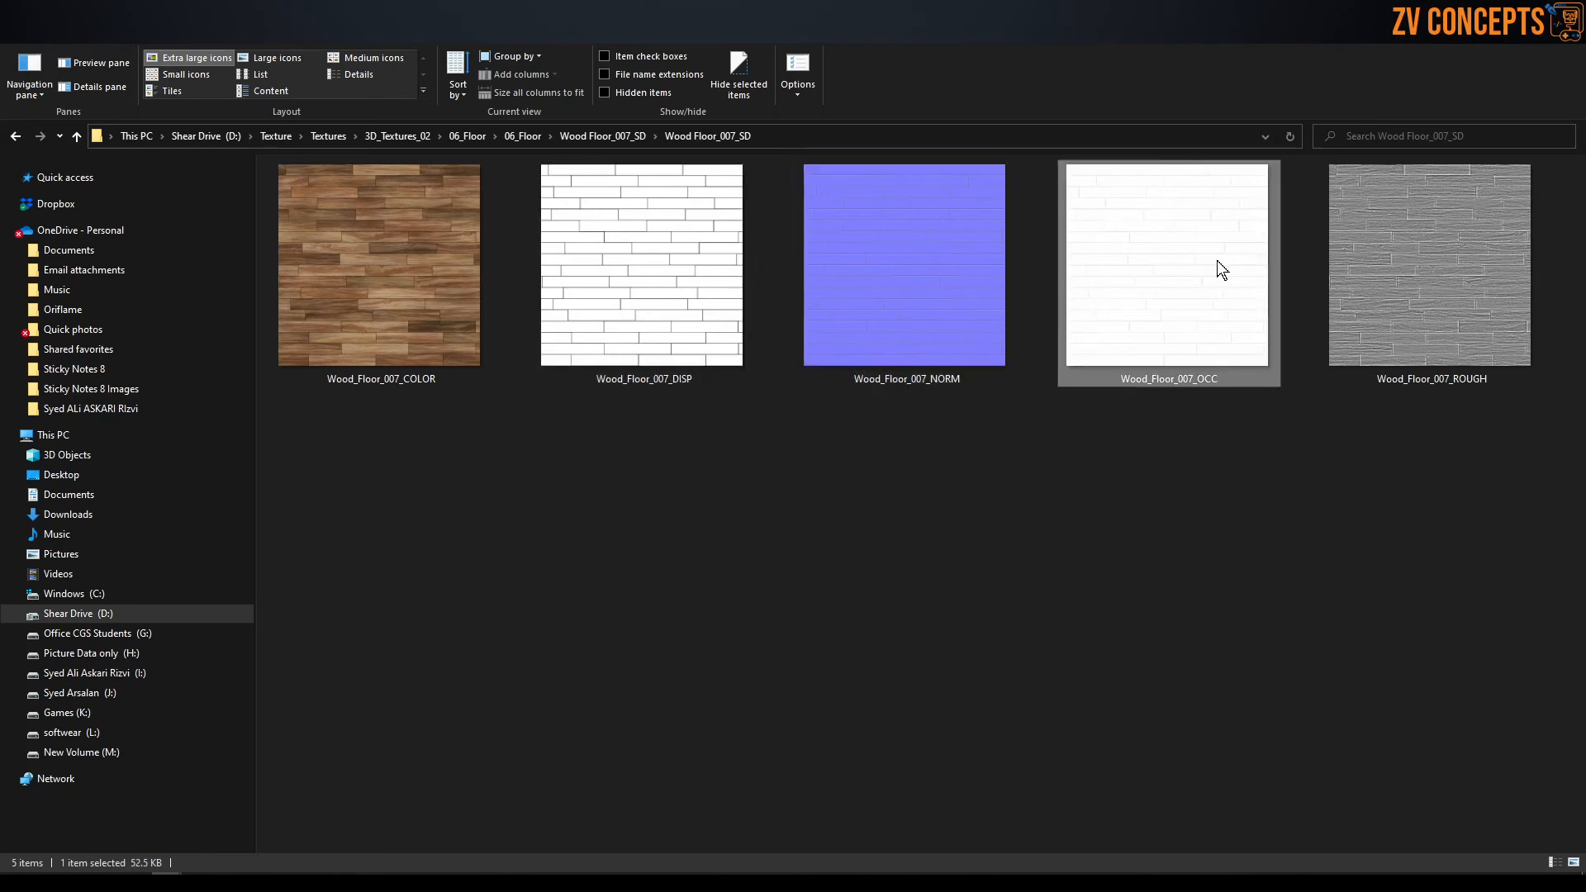
left_click(1437, 258)
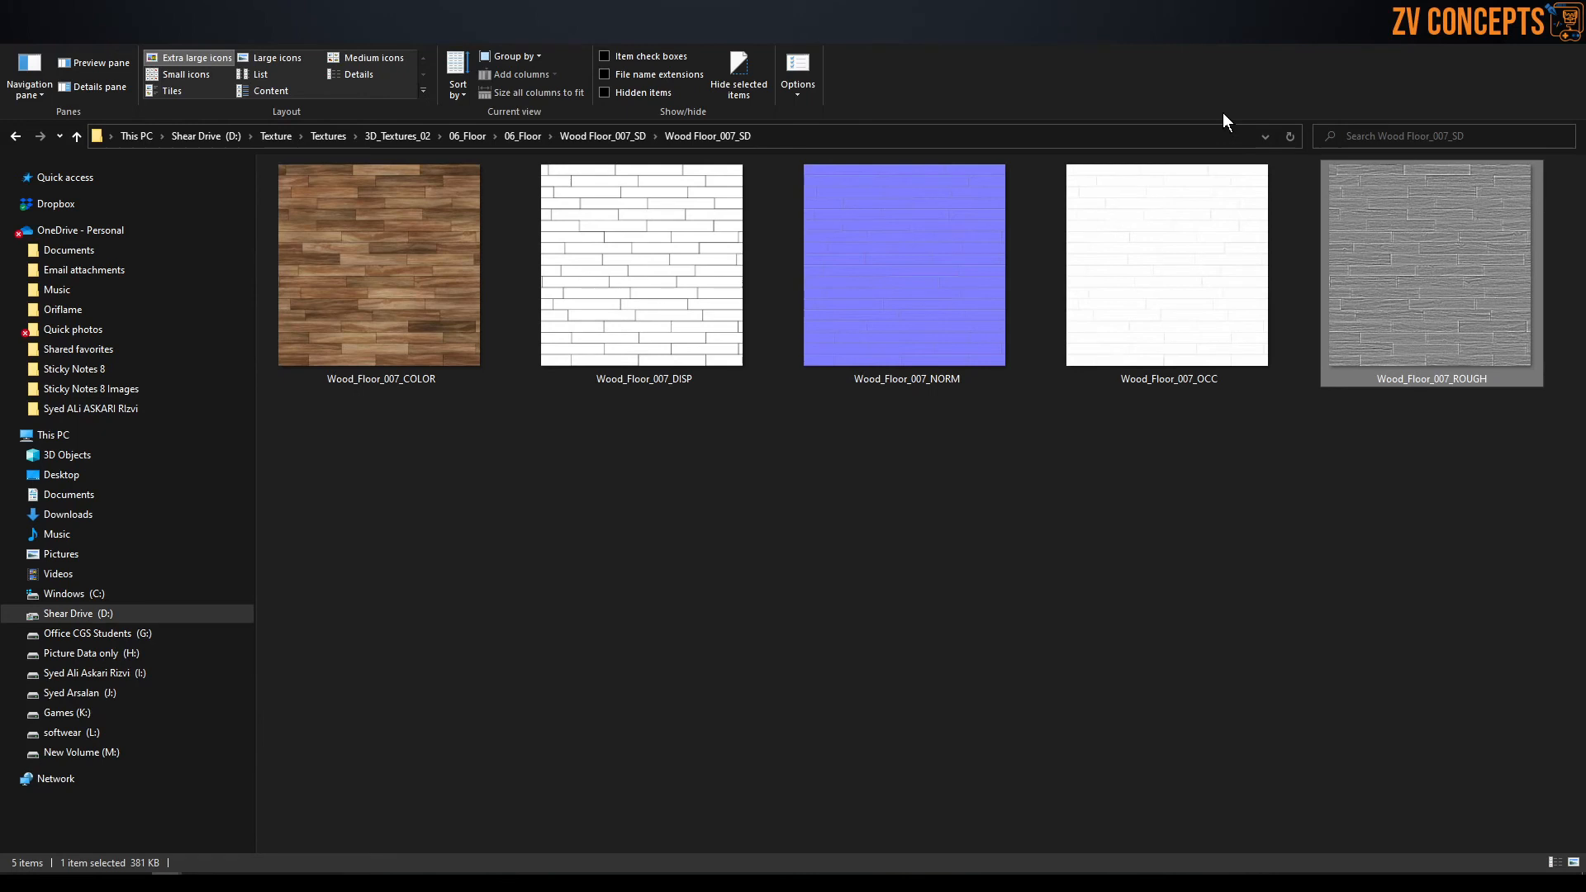
left_click(1035, 142)
right_click(1034, 139)
left_click(1084, 183)
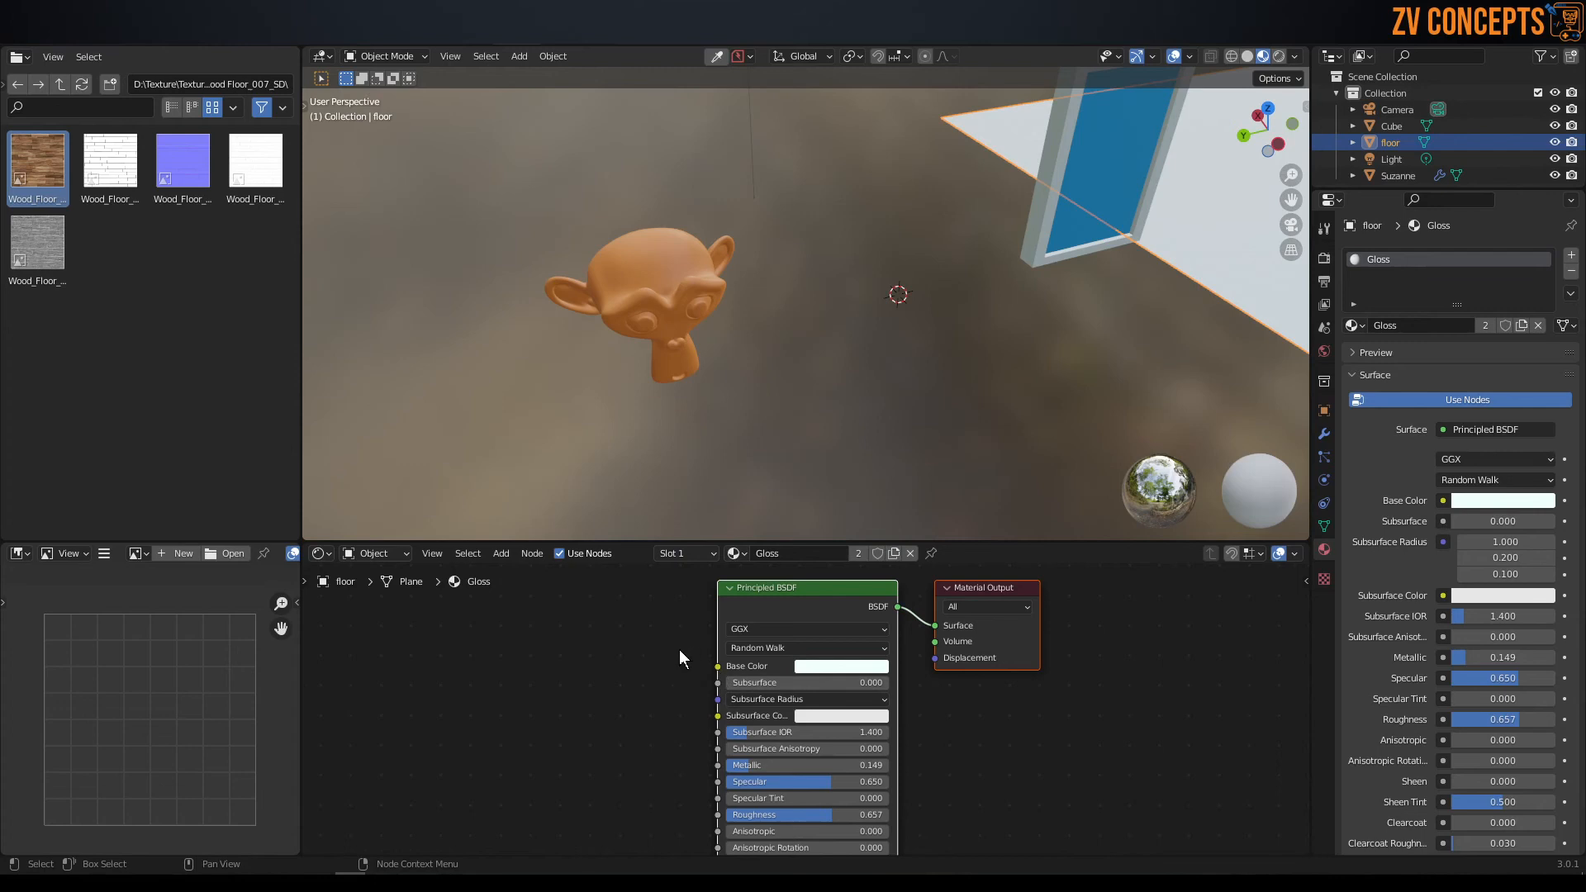
Switch back to Blender and add Wood_Floor_007_COLOR as an image texture node in the floor's Gloss material.
middle_click_drag(683, 655, 651, 658)
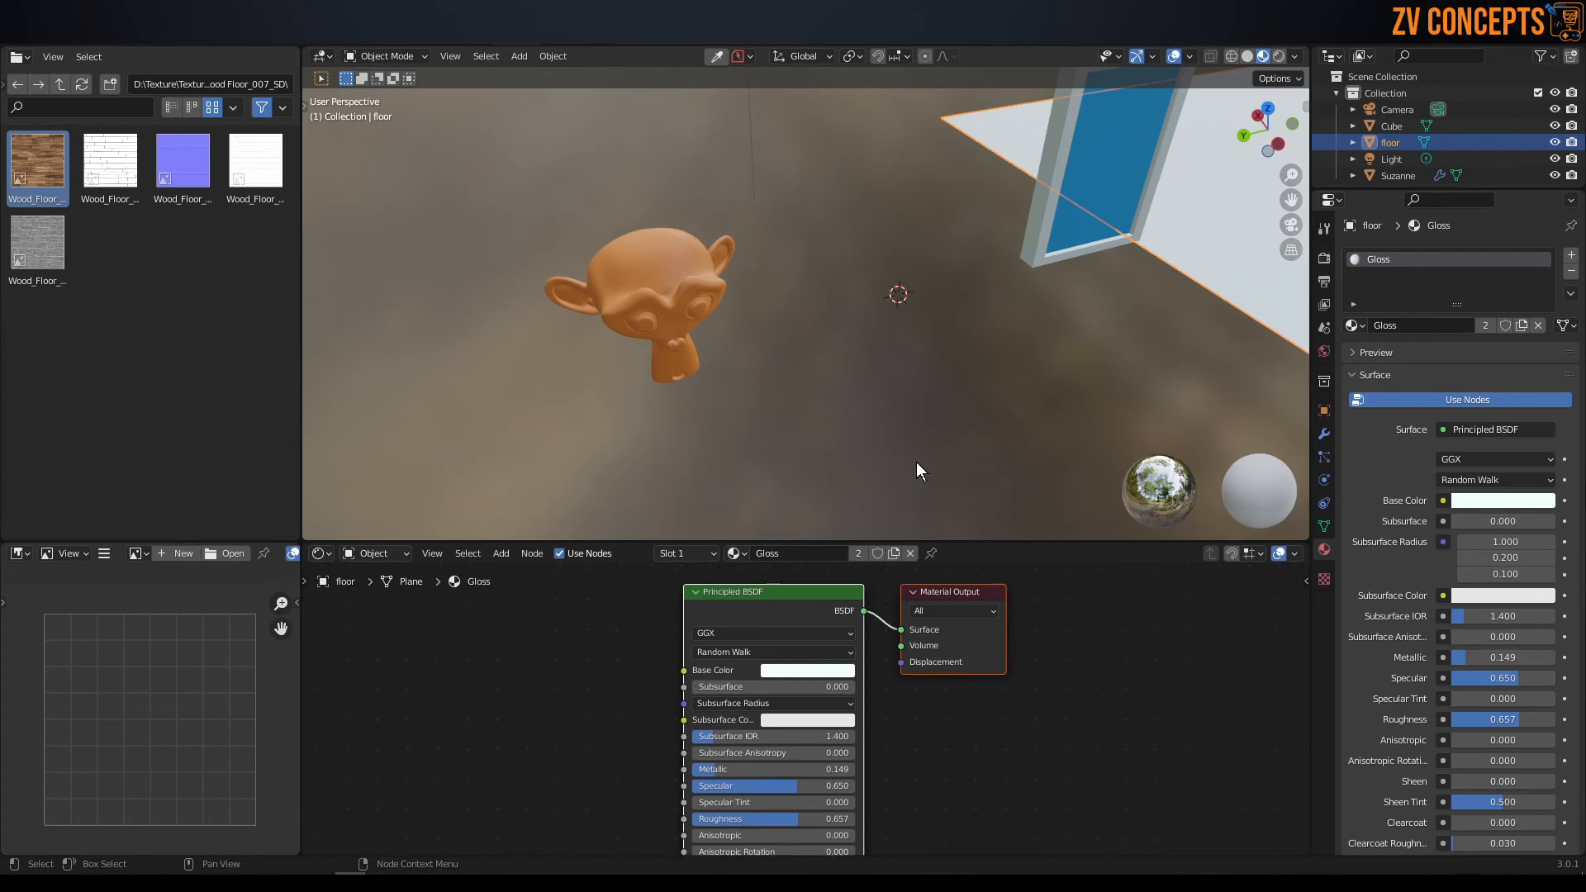
scroll(708, 299, "down", 3)
scroll(816, 290, "up", 3)
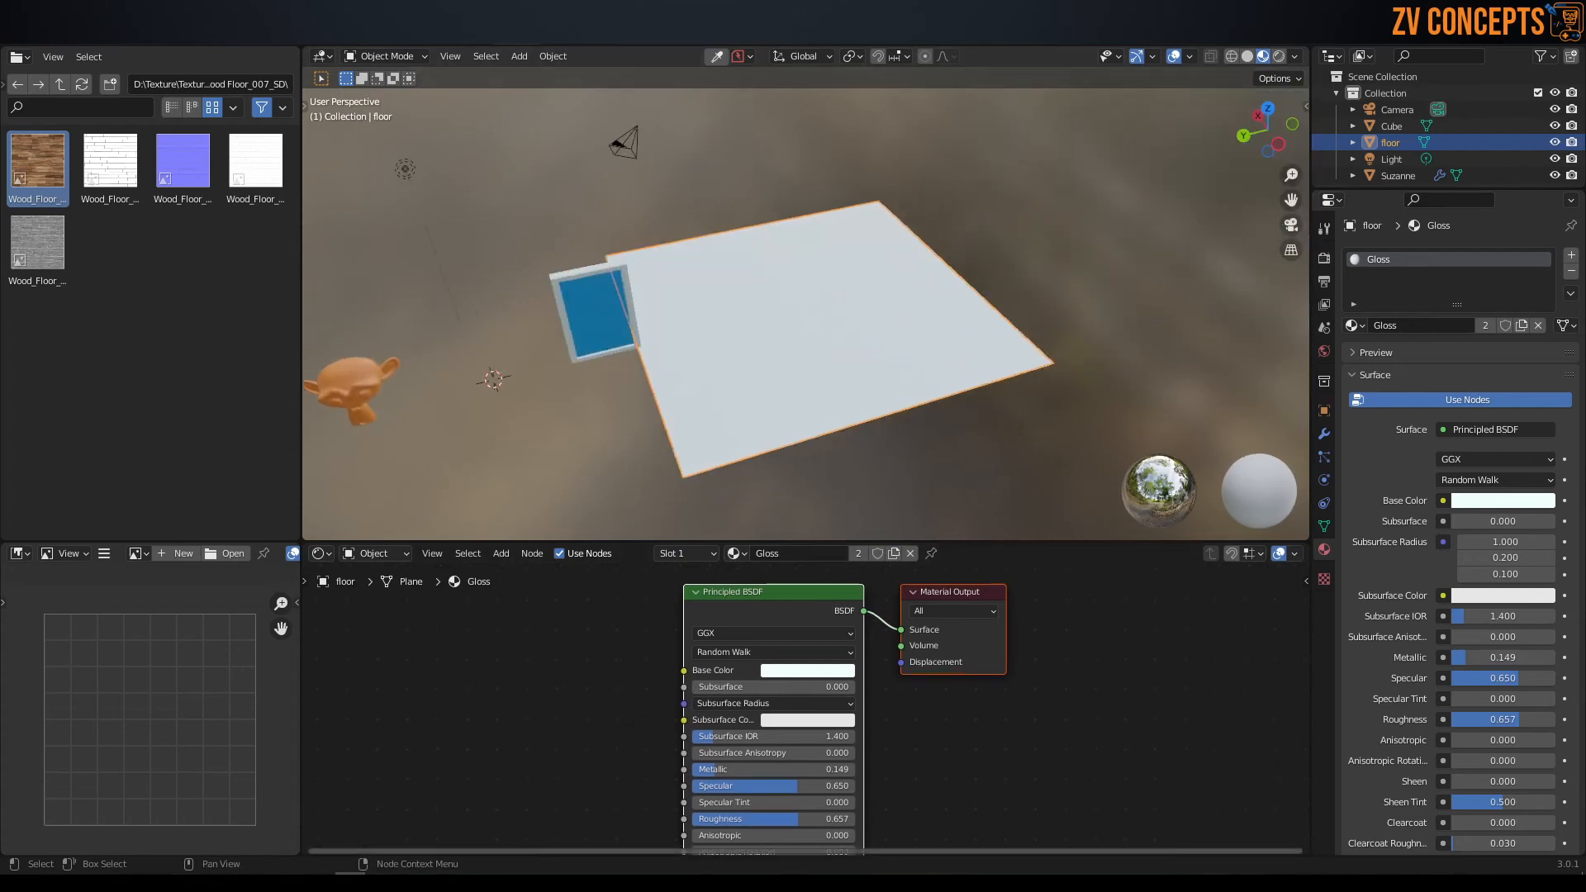
scroll(667, 721, "up", 1)
scroll(668, 721, "up", 1)
left_click_drag(36, 147, 454, 716)
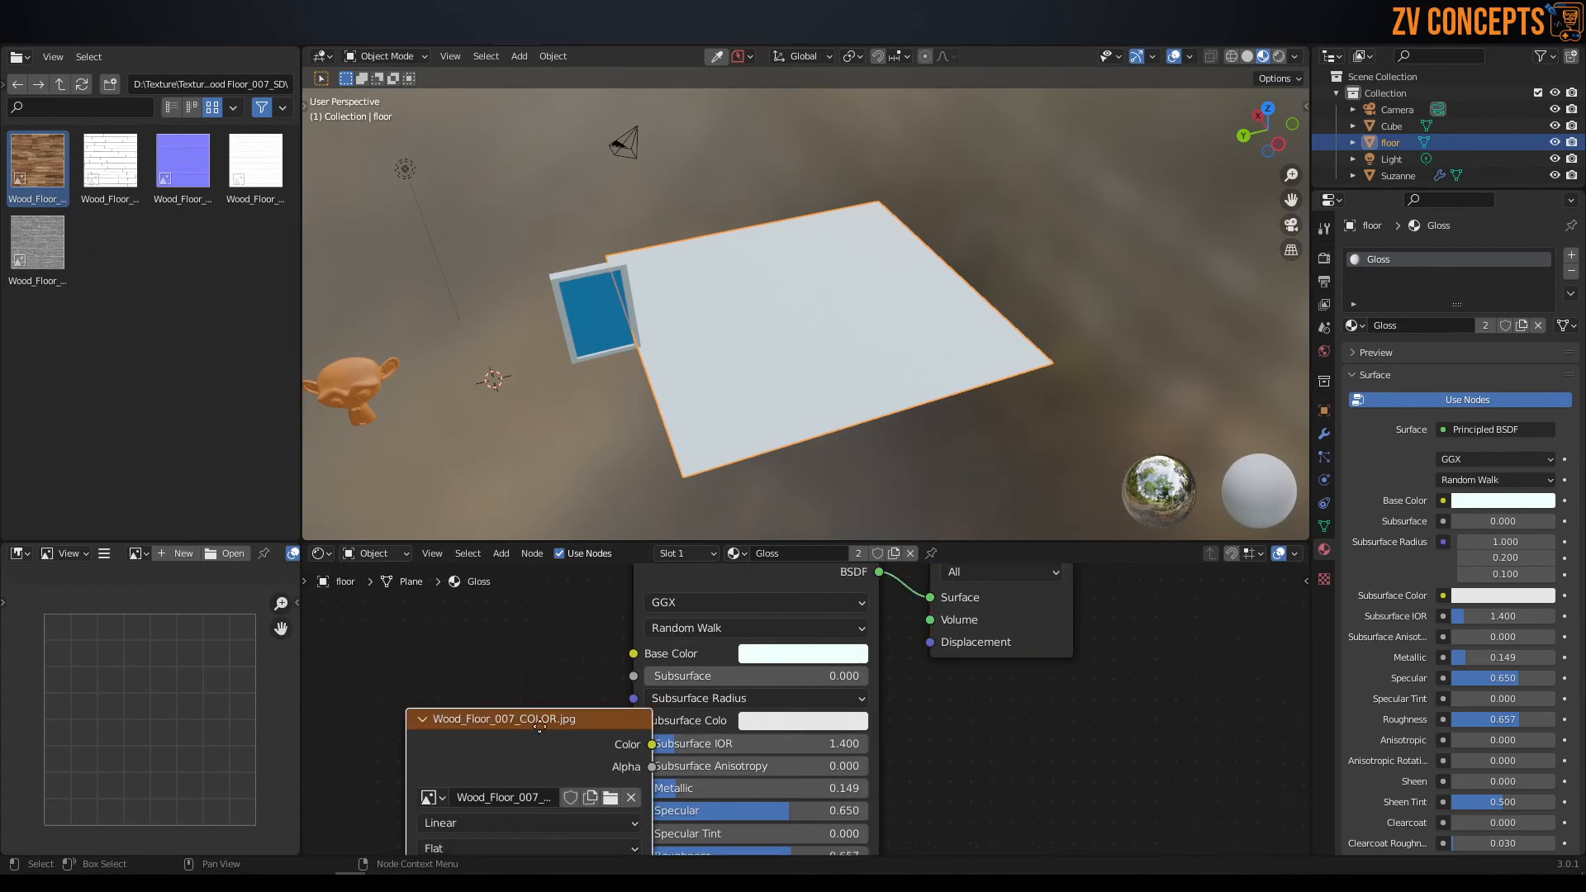
Separate the color texture node from the Principled BSDF and connect its Color output to Base Color.
middle_click_drag(593, 778, 874, 686)
left_click_drag(874, 687, 591, 624)
middle_click_drag(726, 602, 712, 701)
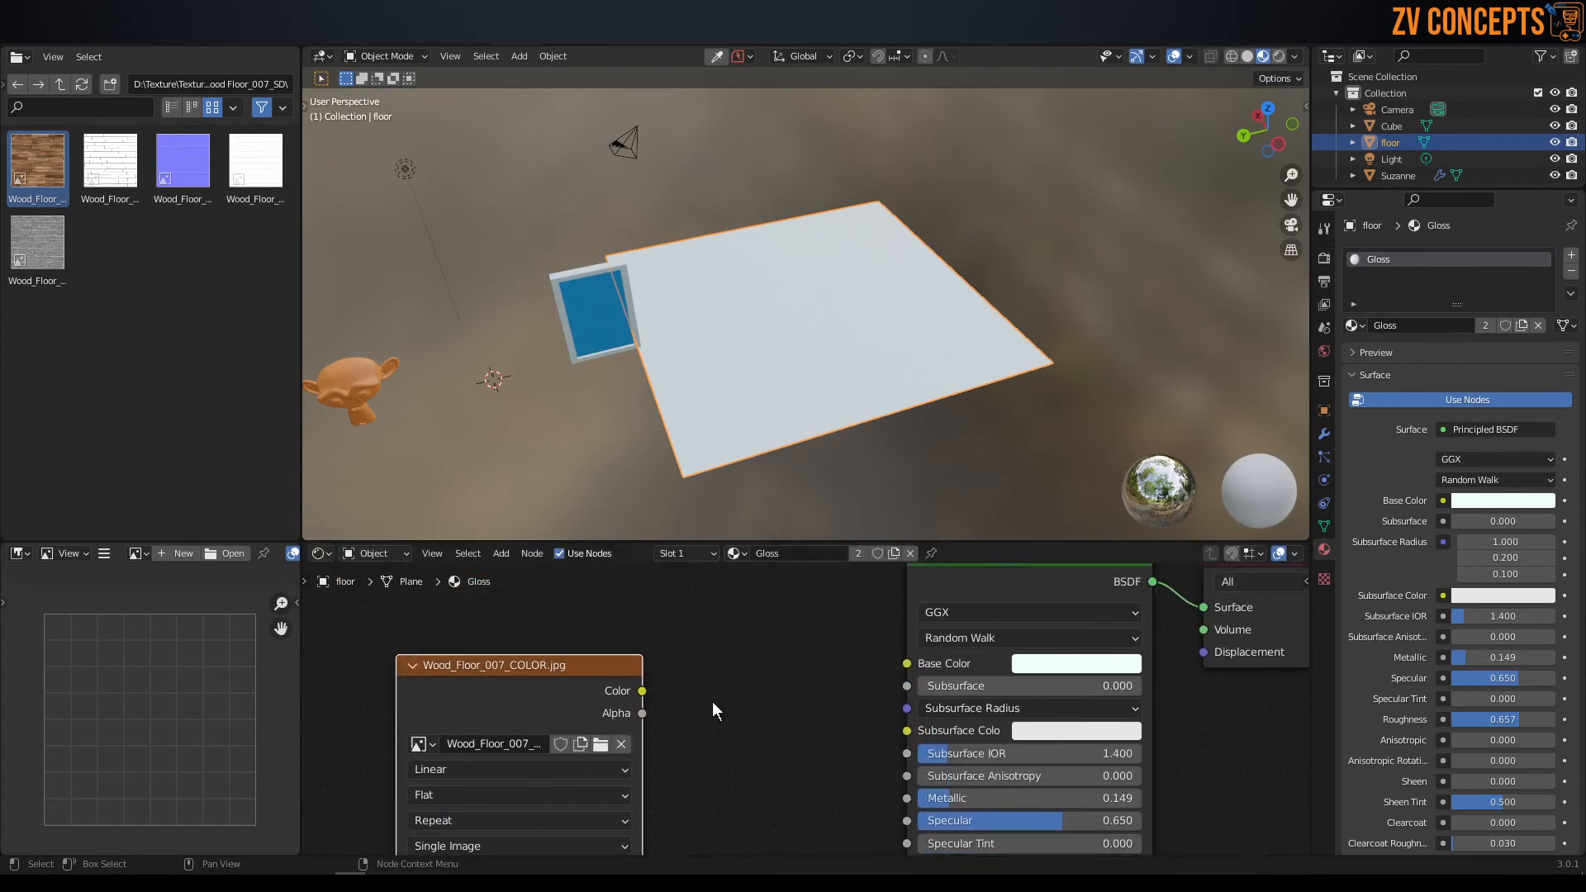
left_click_drag(733, 544, 719, 460)
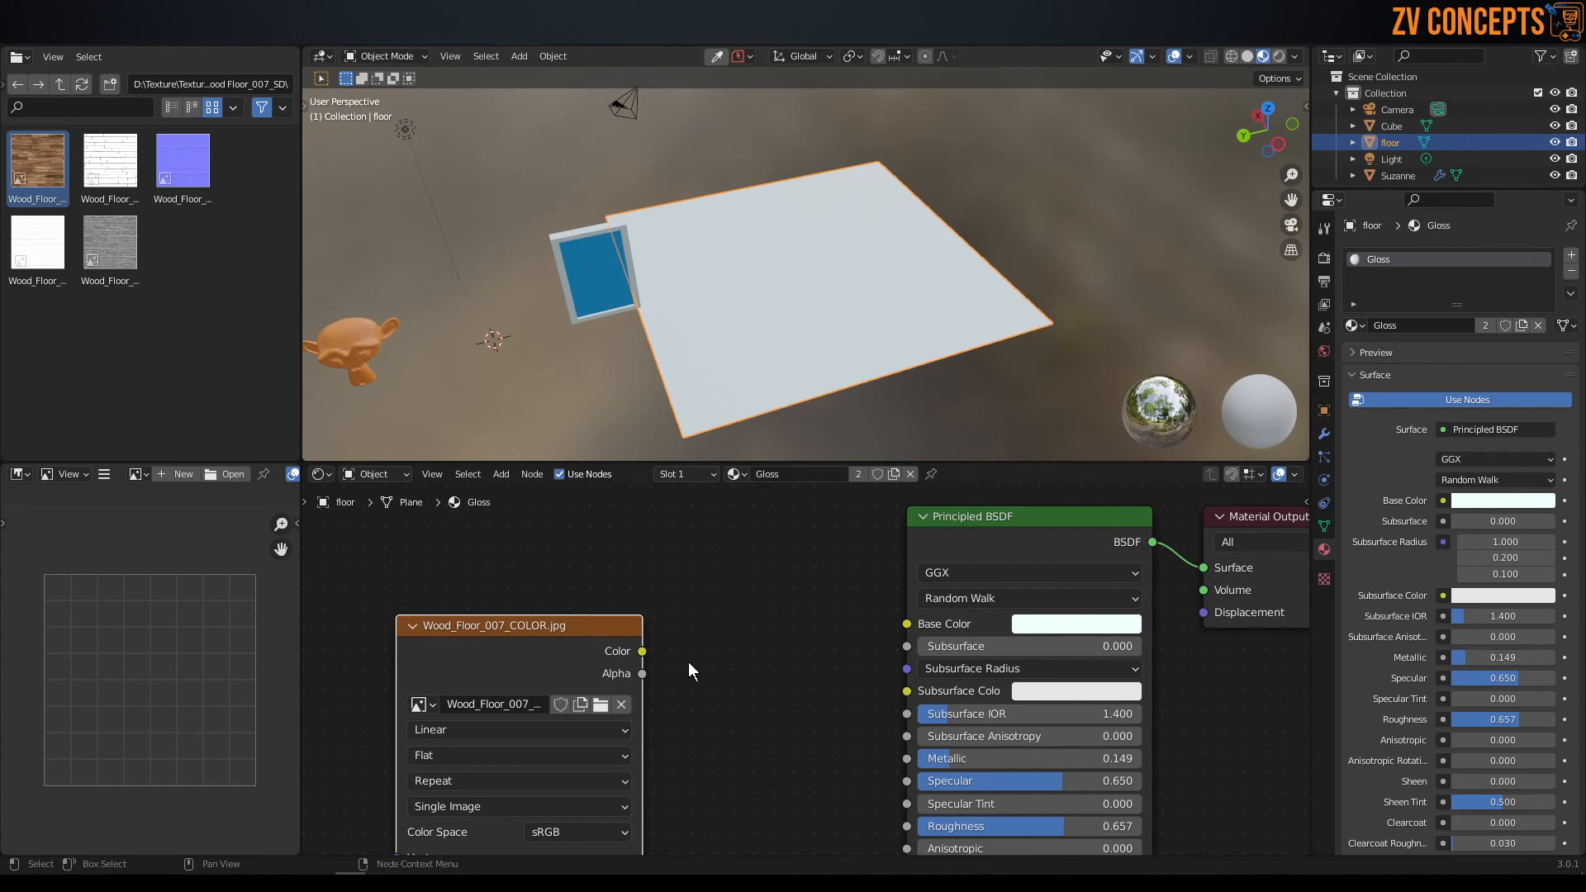
left_click_drag(643, 650, 905, 627)
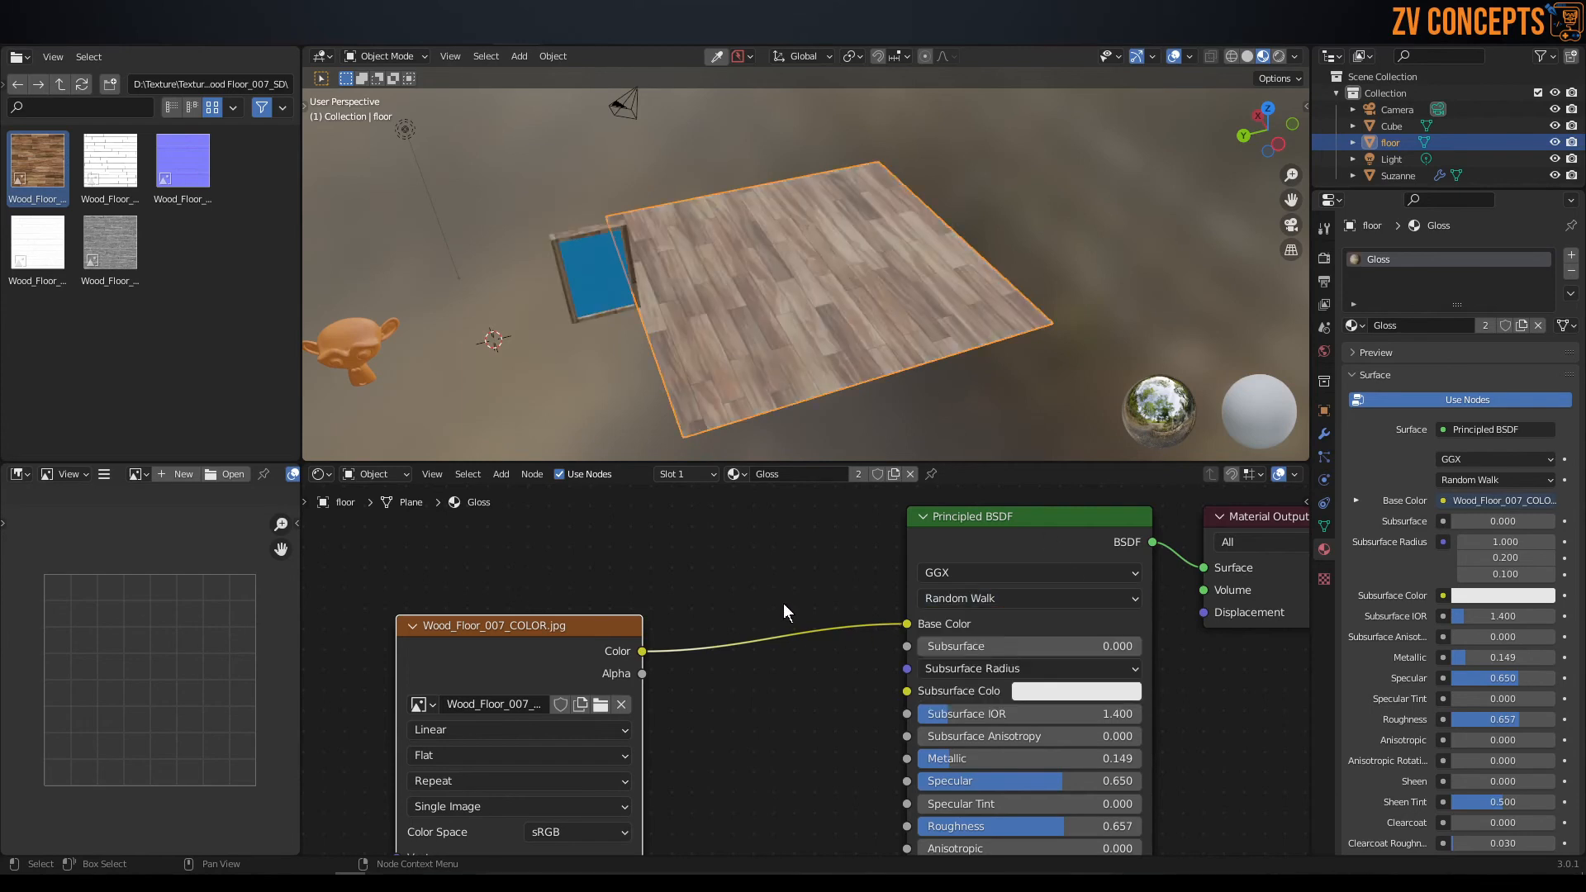
Inspect the wood color texture on the floor plane and on the panel's frame from several angles.
scroll(796, 261, "up", 5)
middle_click_drag(929, 251, 782, 210)
scroll(730, 250, "down", 8)
scroll(655, 197, "up", 6)
middle_click_drag(654, 197, 793, 220)
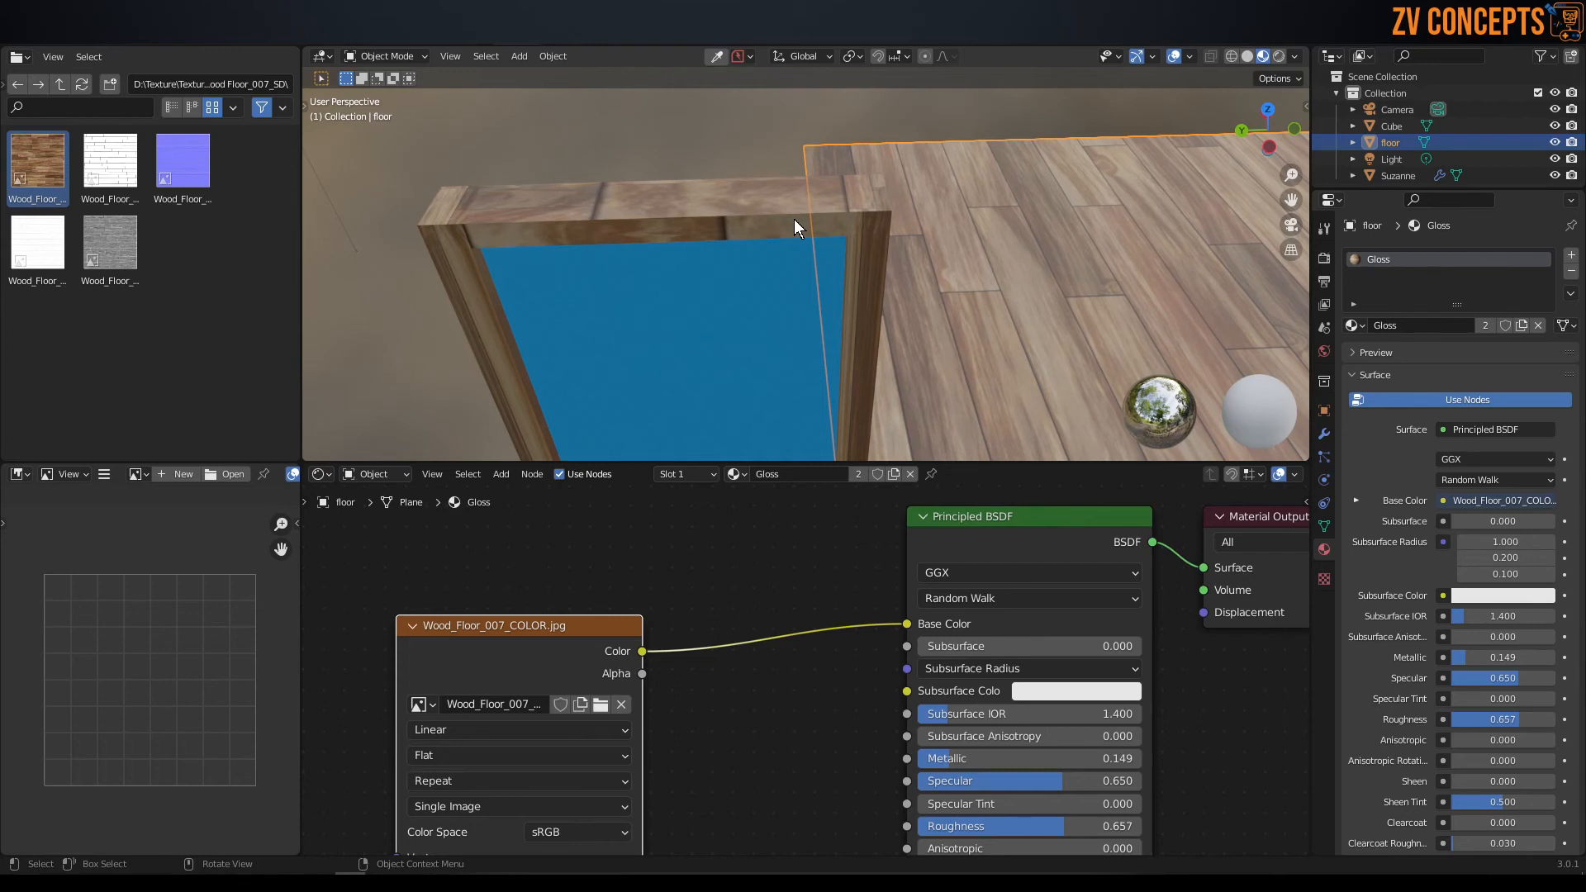
scroll(910, 280, "down", 6)
scroll(647, 633, "down", 3)
scroll(648, 633, "down", 1)
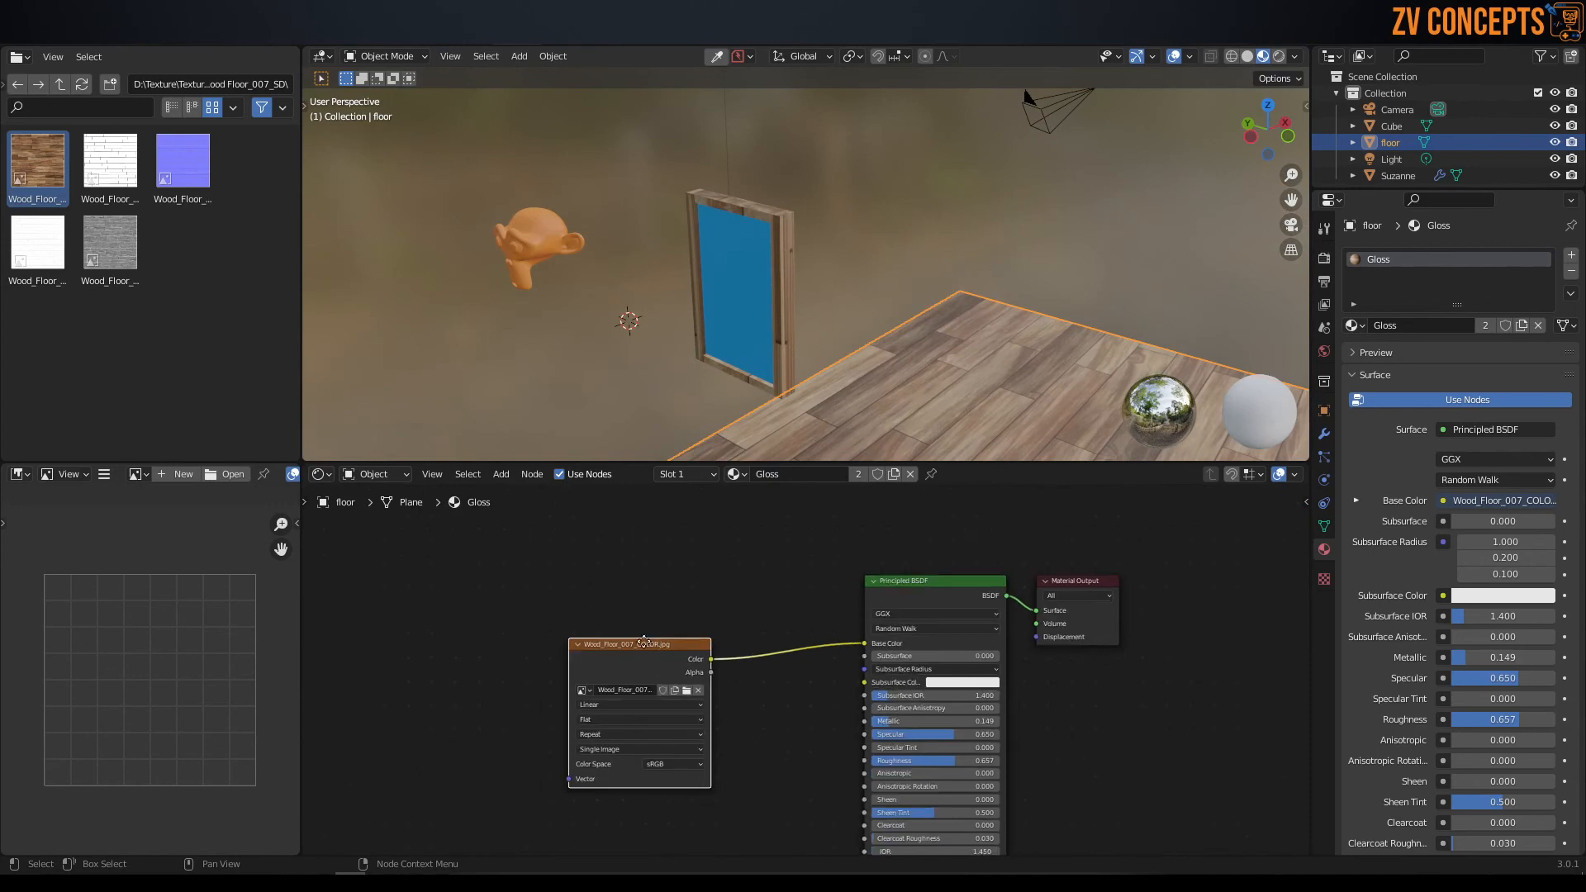
Add Wood_Floor_007_ROUGH as an image texture node below the color node and connect its Color output to Roughness.
left_click_drag(649, 641, 656, 568)
middle_click_drag(785, 718, 793, 562)
scroll(850, 528, "up", 3)
scroll(850, 528, "up", 3)
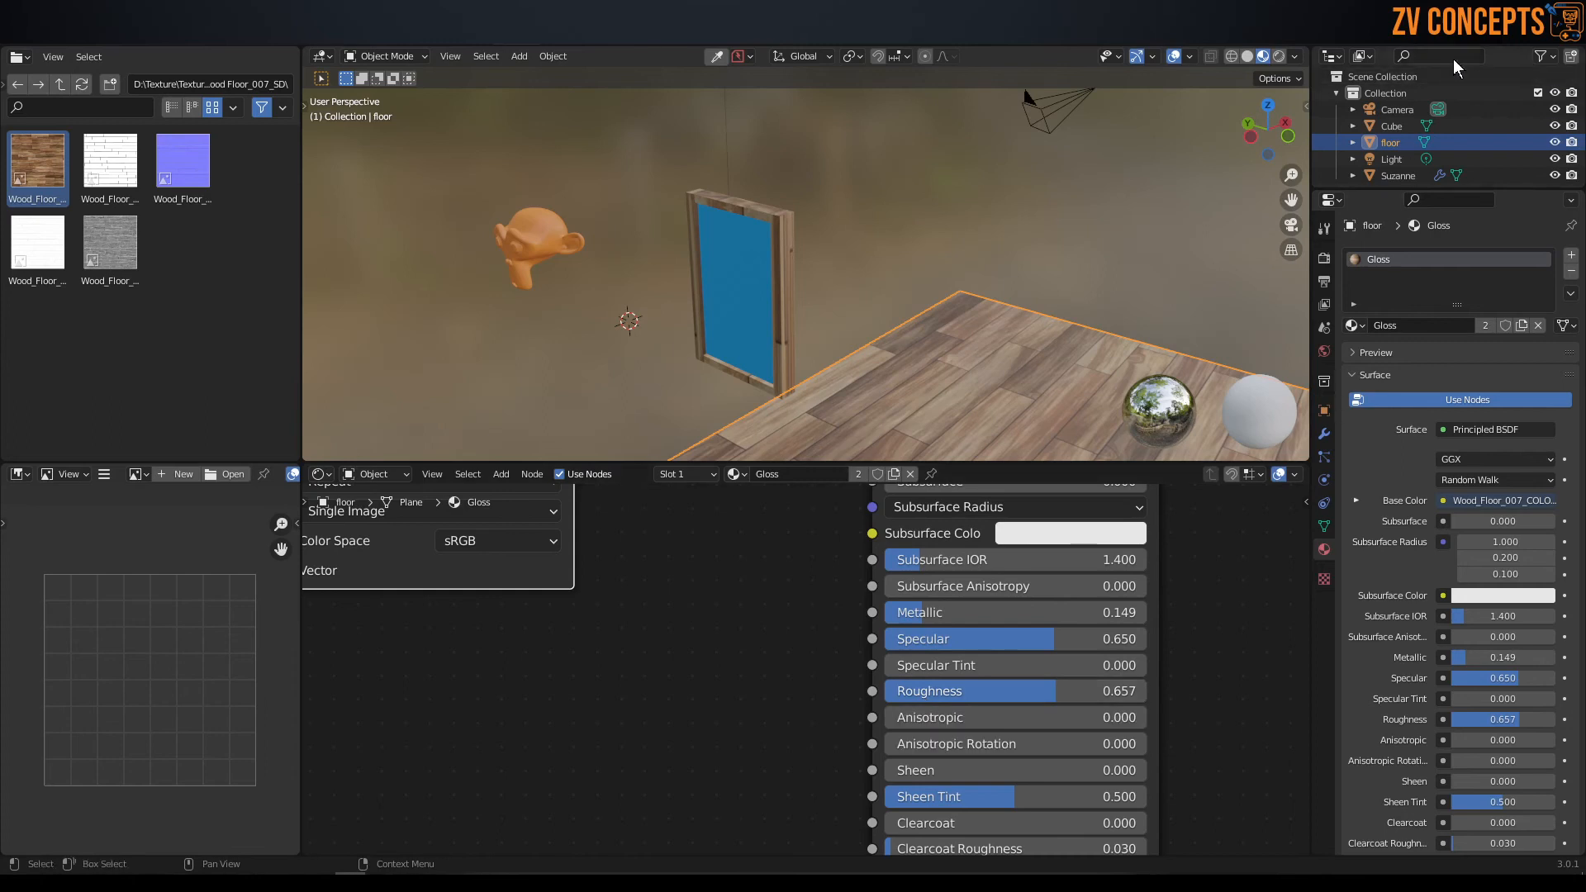
left_click_drag(123, 241, 473, 684)
left_click_drag(715, 701, 875, 692)
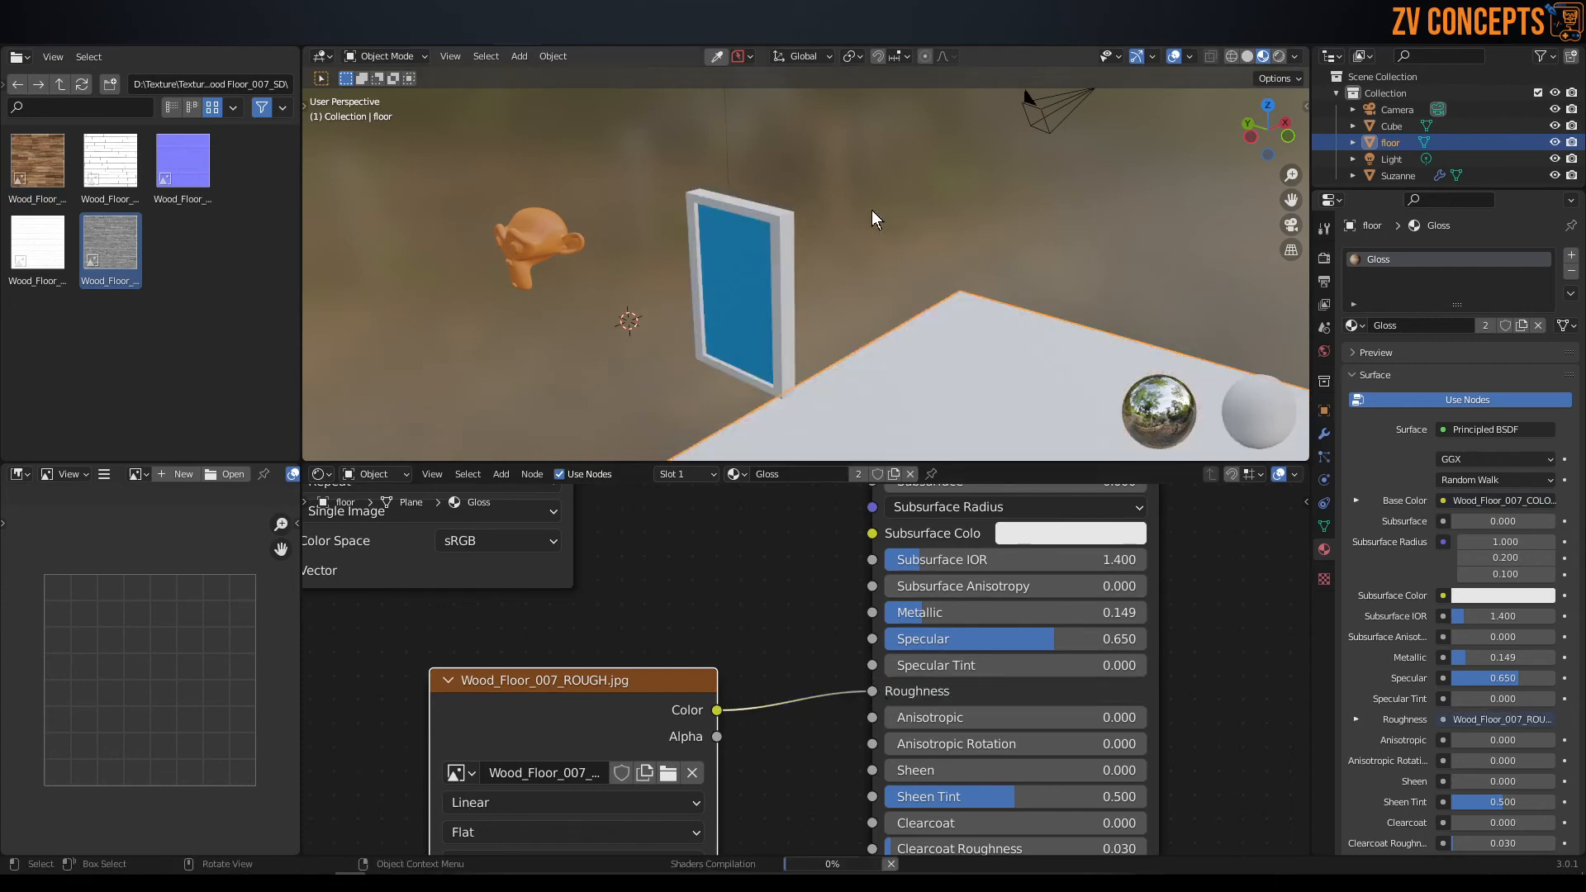
scroll(870, 210, "down", 3)
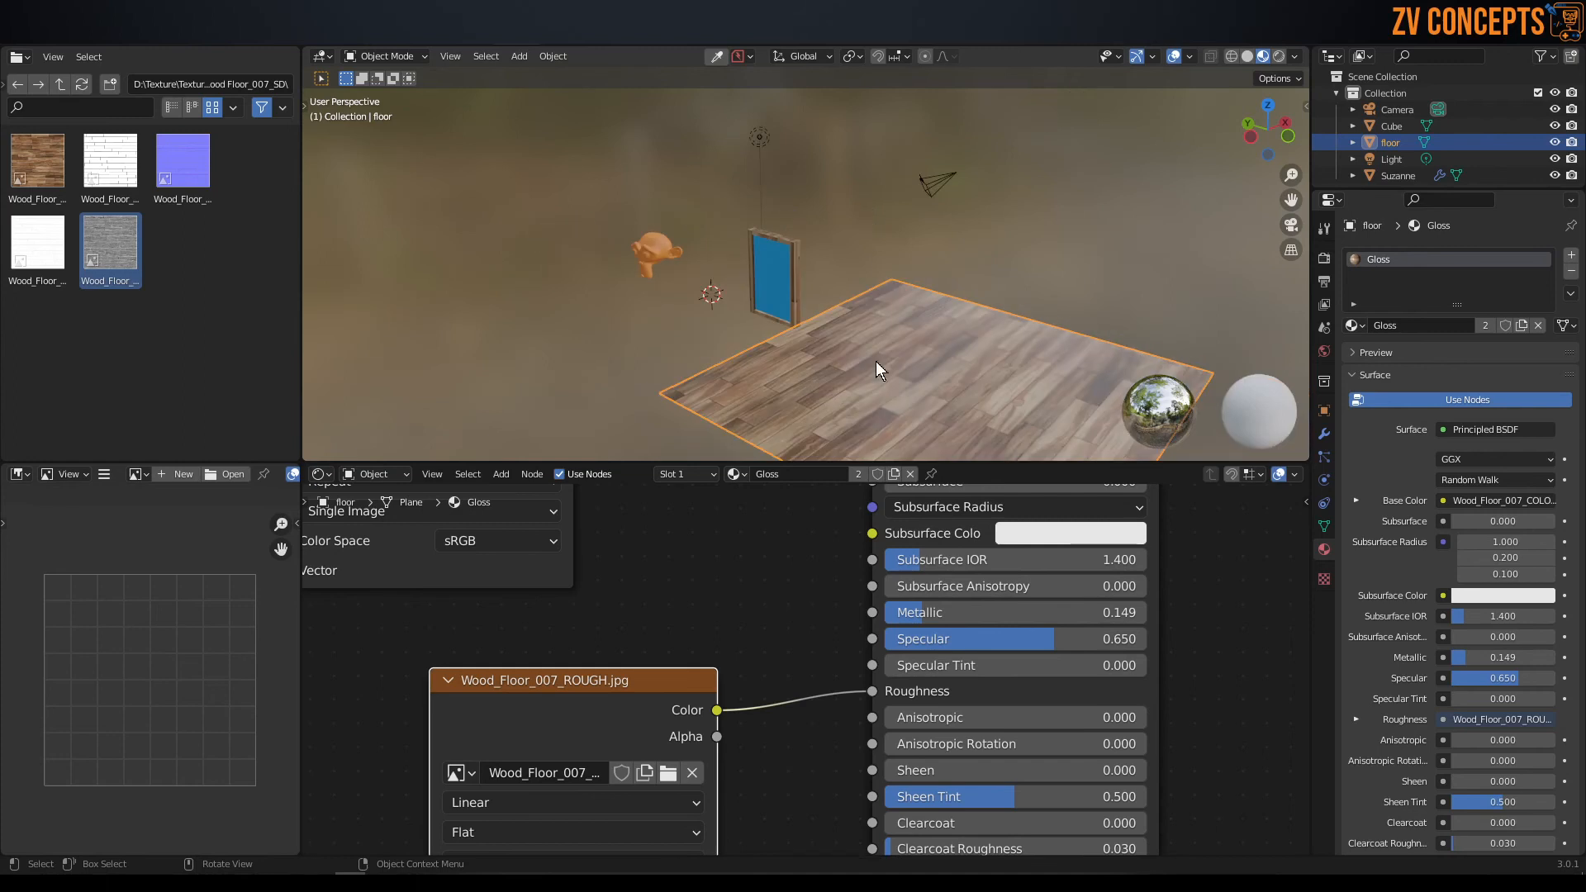
scroll(917, 363, "up", 2)
middle_click_drag(939, 388, 830, 200, "shift")
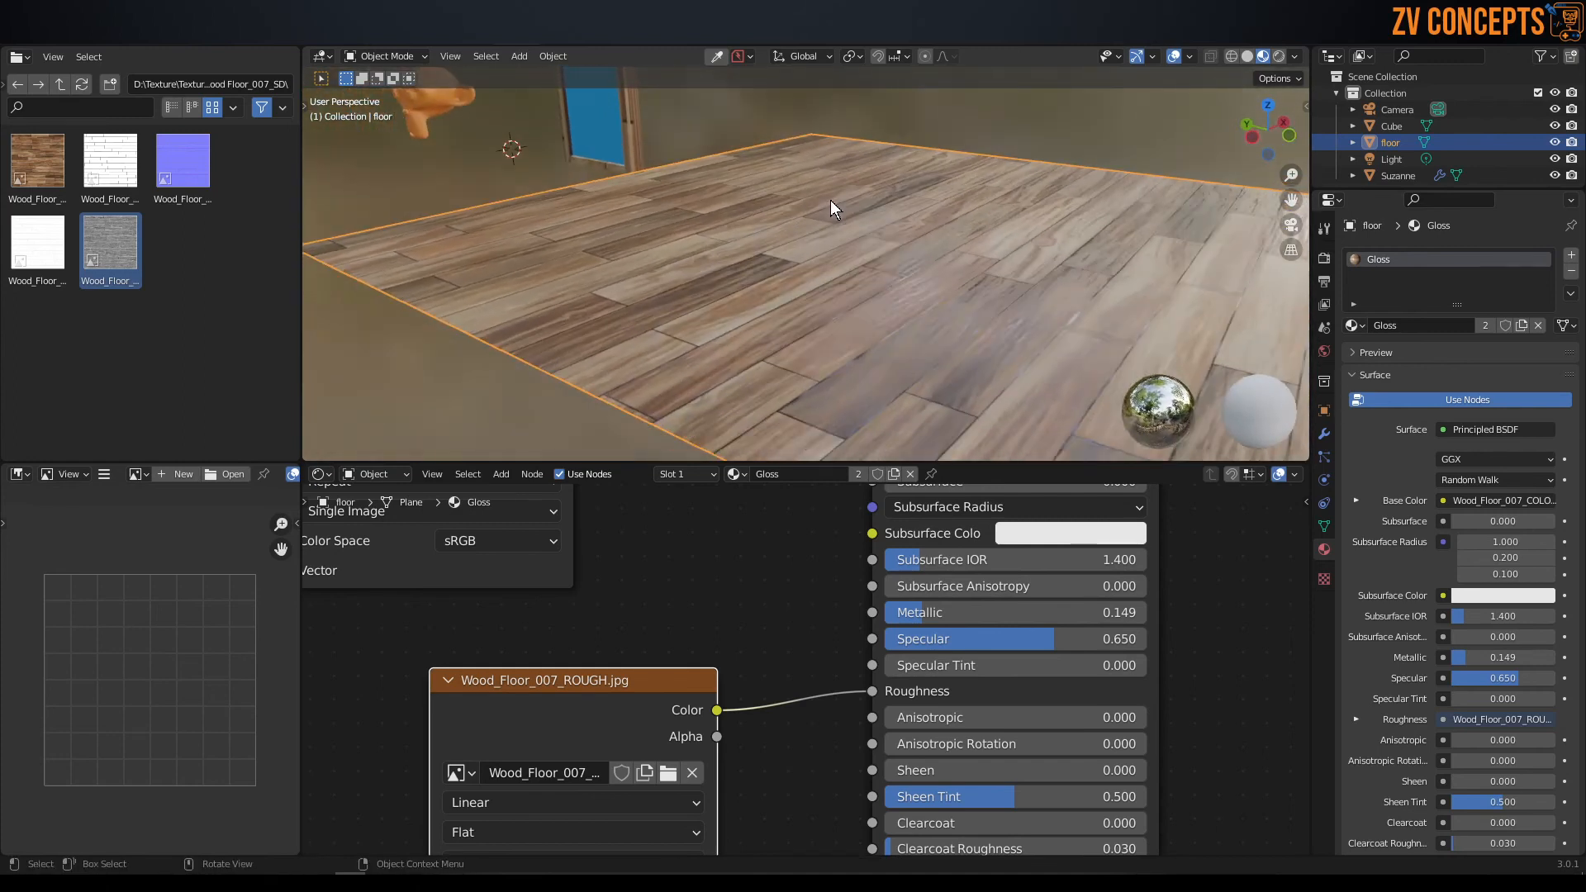
mouse_move(945, 322)
middle_mouse_down()
mouse_move(924, 310)
mouse_move(935, 324)
middle_mouse_up()
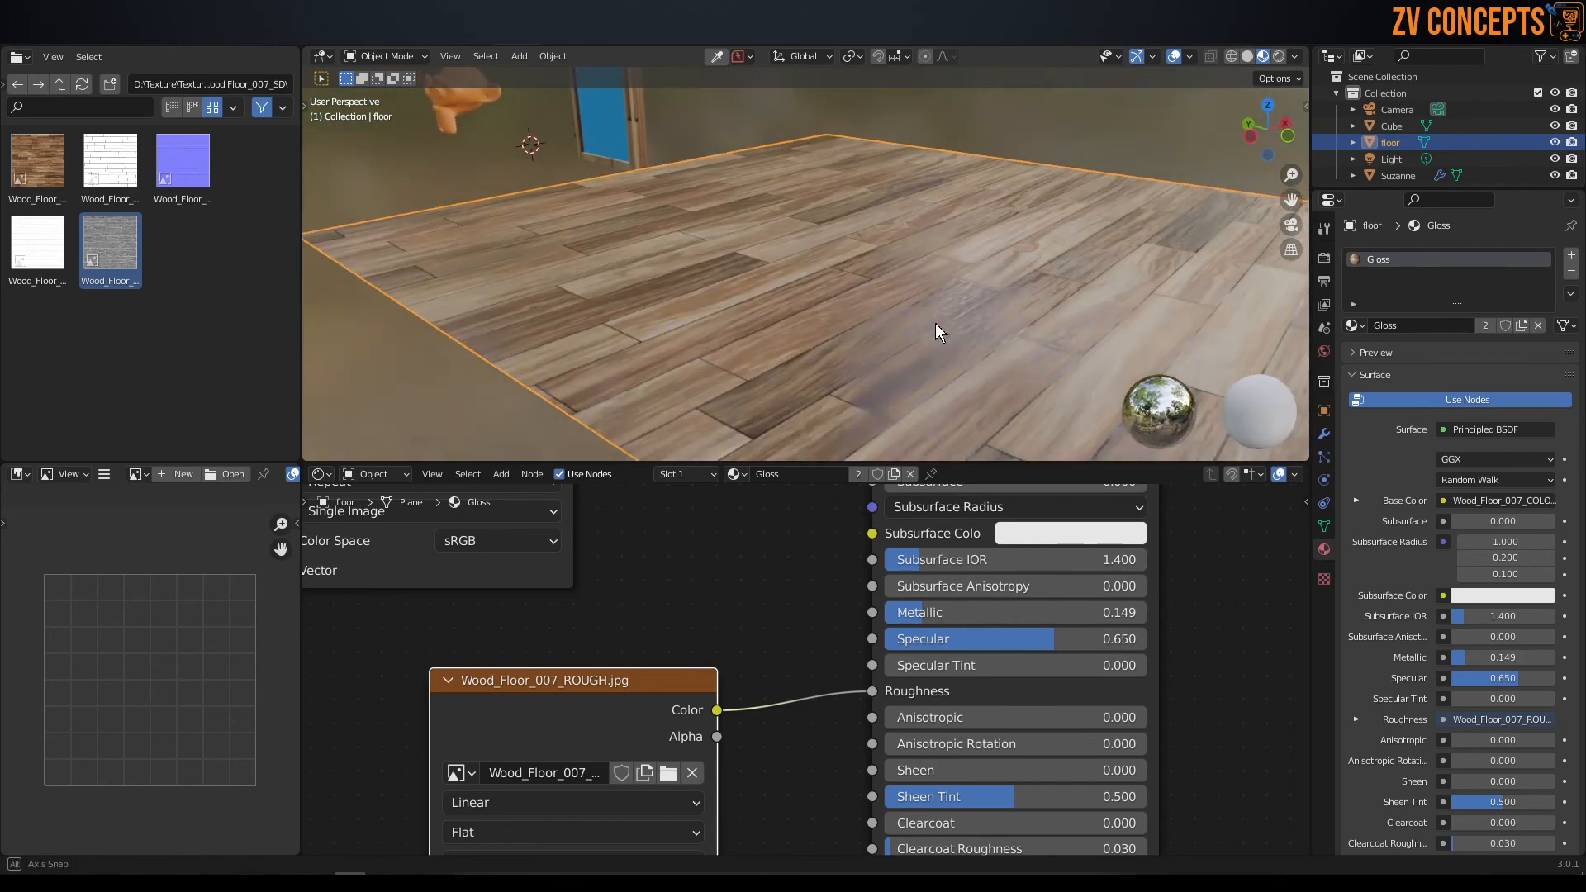
Disconnect the roughness map and reconnect it to Roughness, comparing the floor's reflections in an enlarged viewport.
left_click_drag(874, 690, 821, 660)
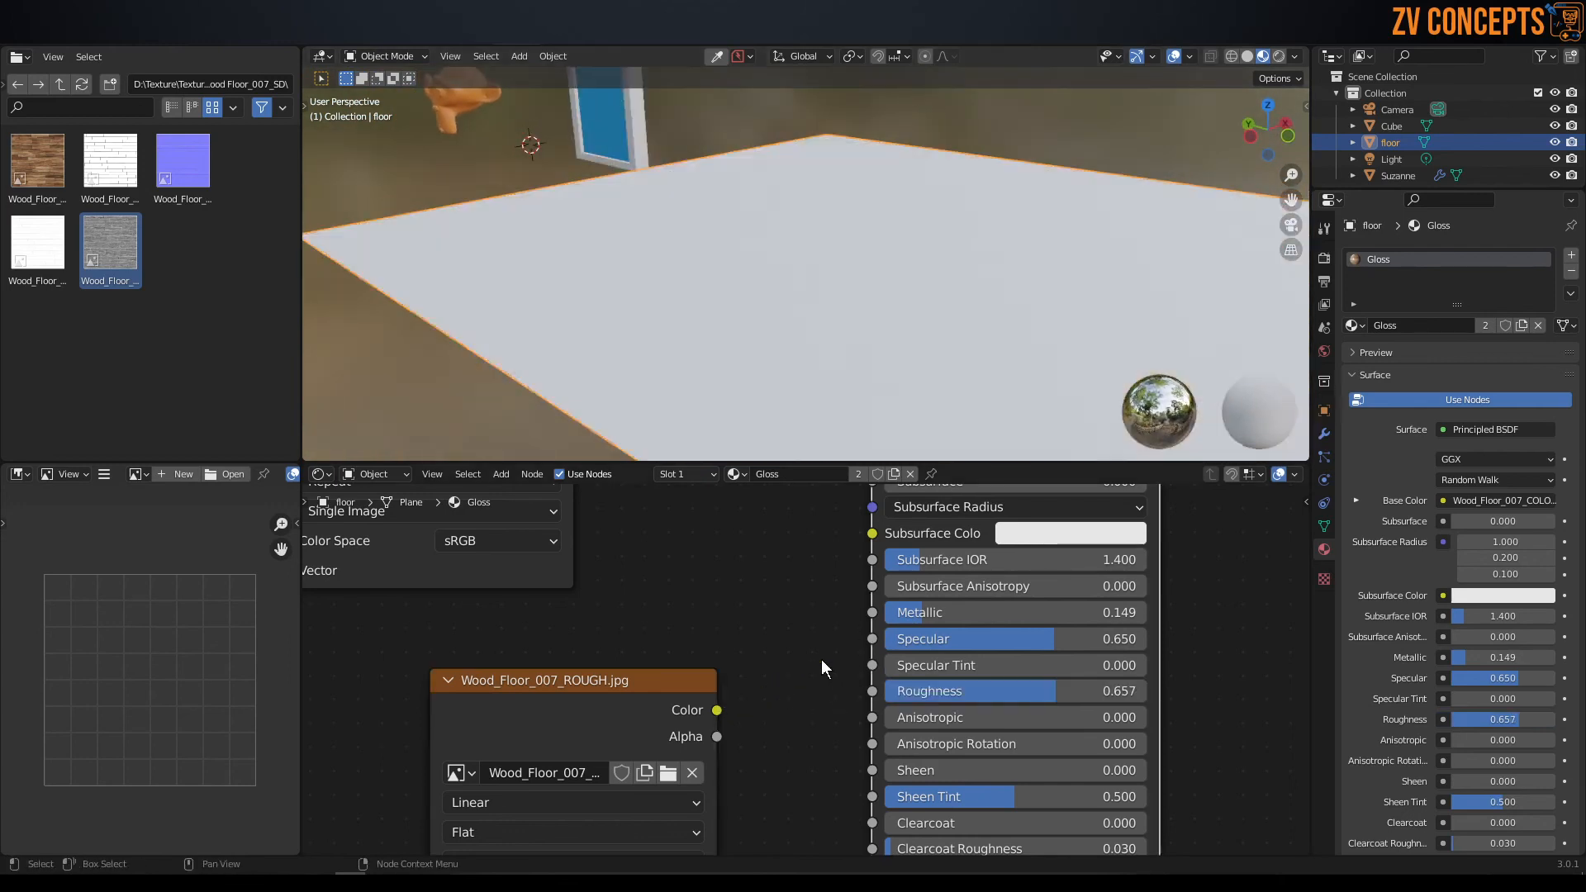
mouse_move(919, 303)
middle_mouse_down()
mouse_move(932, 340)
mouse_move(920, 319)
mouse_move(908, 331)
middle_mouse_up()
left_click_drag(829, 461, 827, 577)
scroll(873, 345, "up", 7)
middle_click_drag(870, 340, 874, 276)
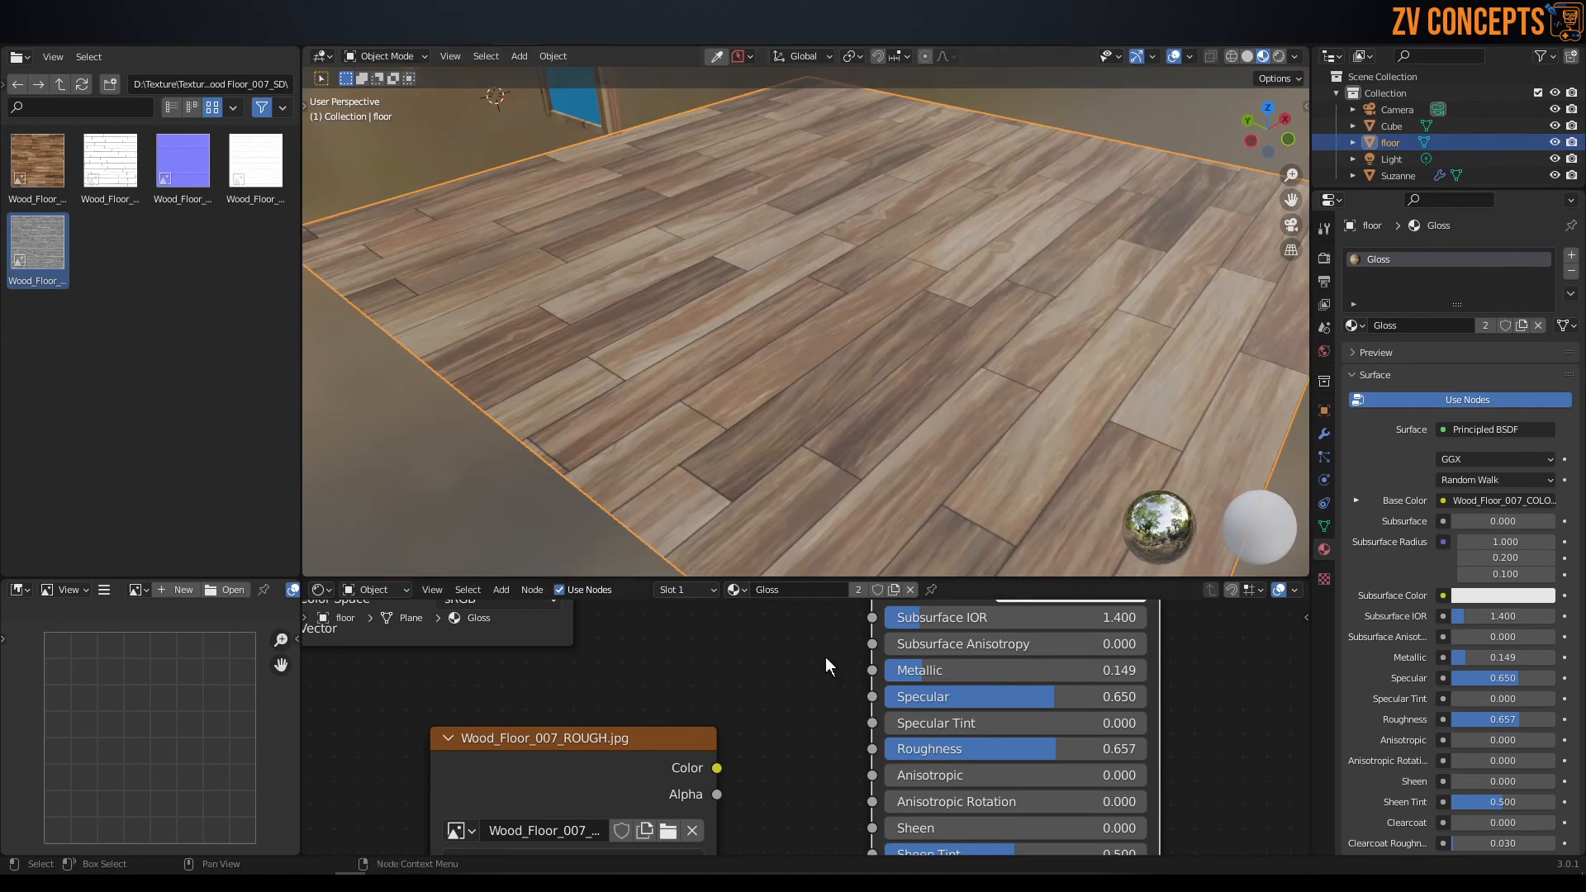
left_click_drag(716, 767, 872, 748)
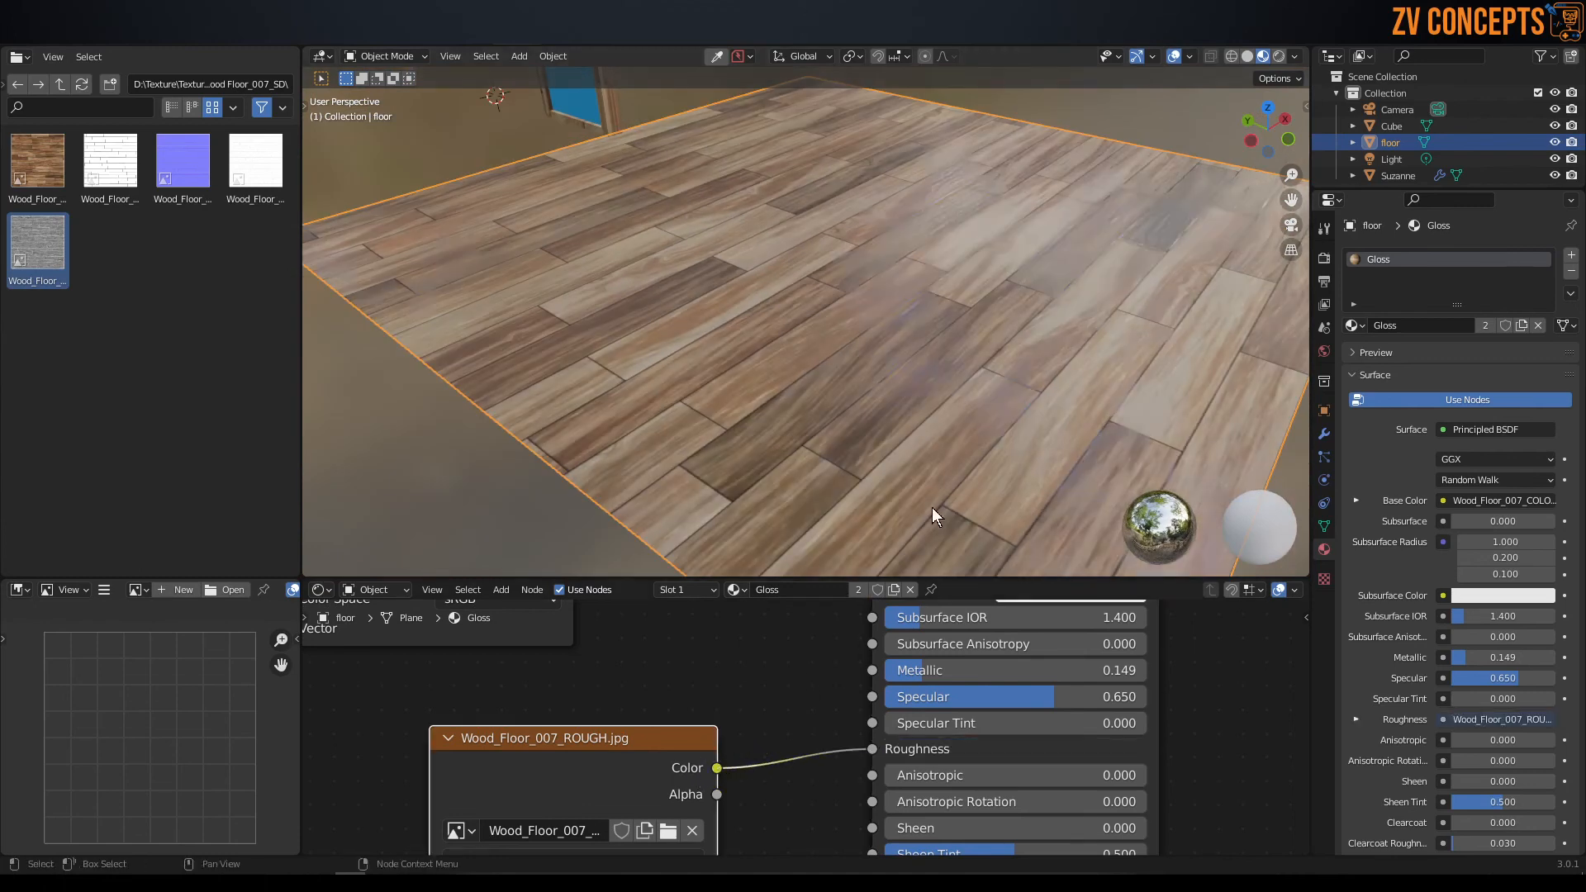
middle_click_drag(955, 402, 953, 383)
mouse_move(964, 403)
middle_mouse_down()
mouse_move(988, 404)
mouse_move(969, 385)
middle_mouse_up()
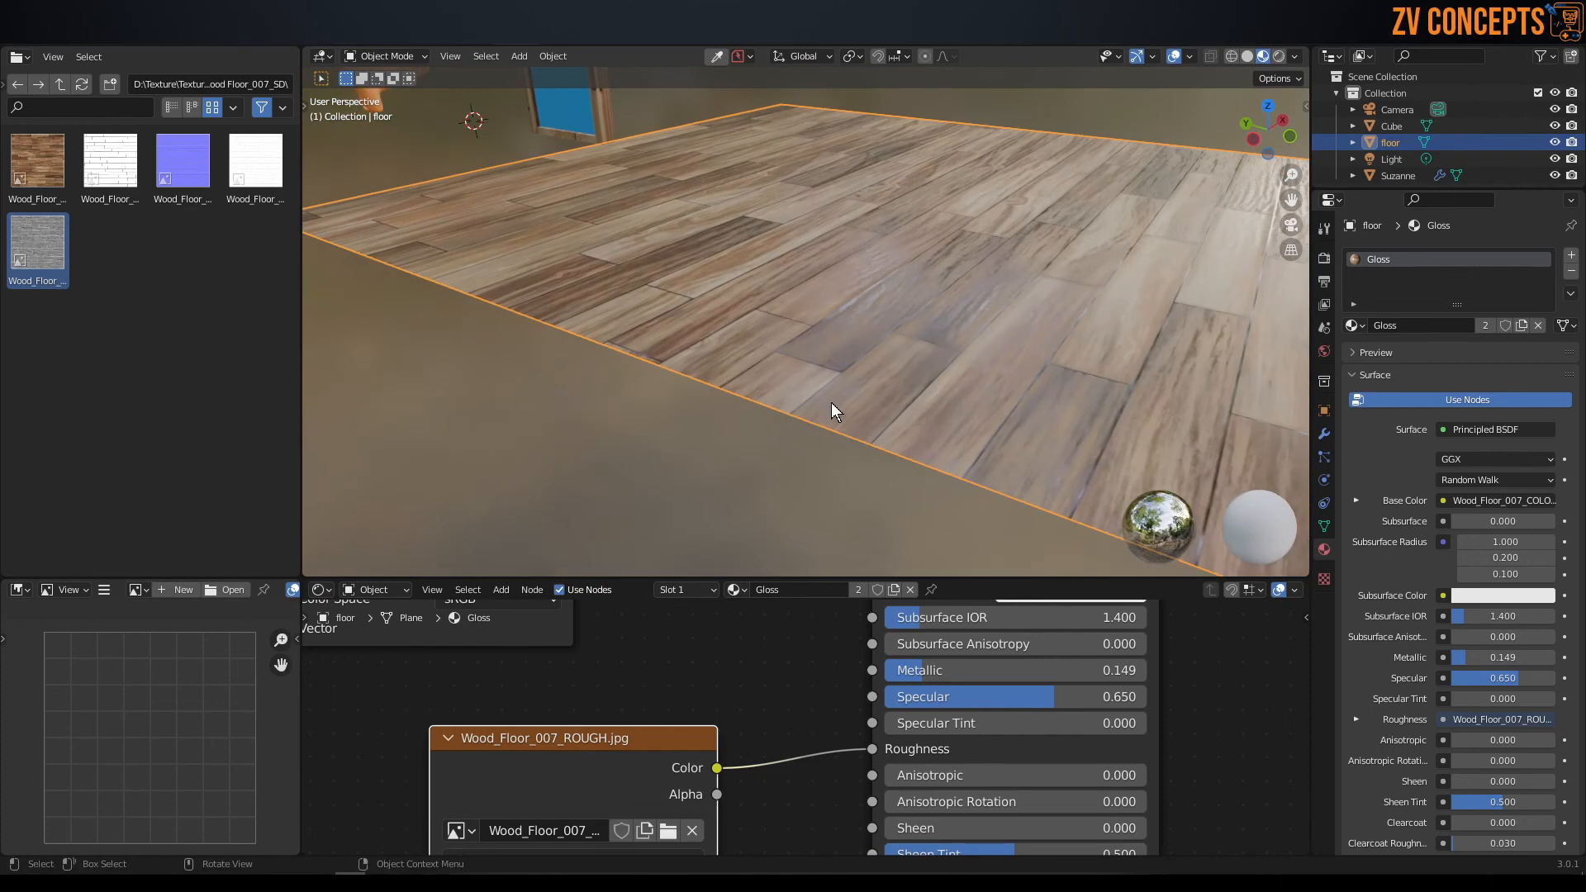
Add Wood_Floor_007_NORM as an image texture node below the roughness node and connect its Color output to Alpha.
scroll(799, 752, "down", 3)
middle_click_drag(821, 826, 808, 721)
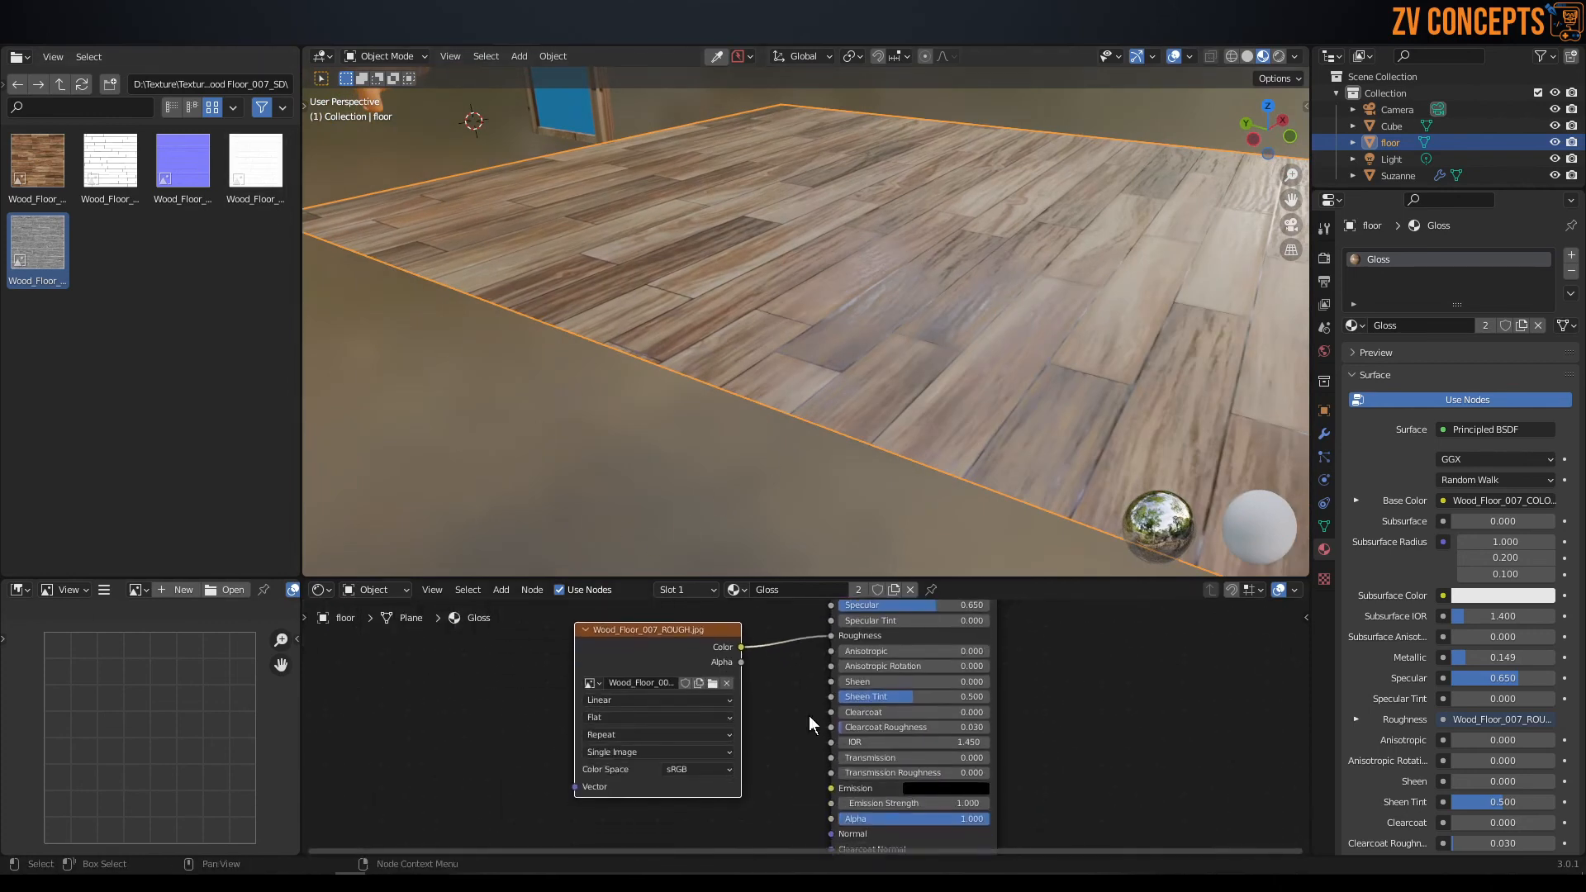
left_click_drag(701, 641, 662, 623)
middle_click_drag(843, 747, 836, 648)
scroll(855, 758, "up", 2)
left_click_drag(183, 161, 679, 748)
left_click_drag(799, 770, 829, 722)
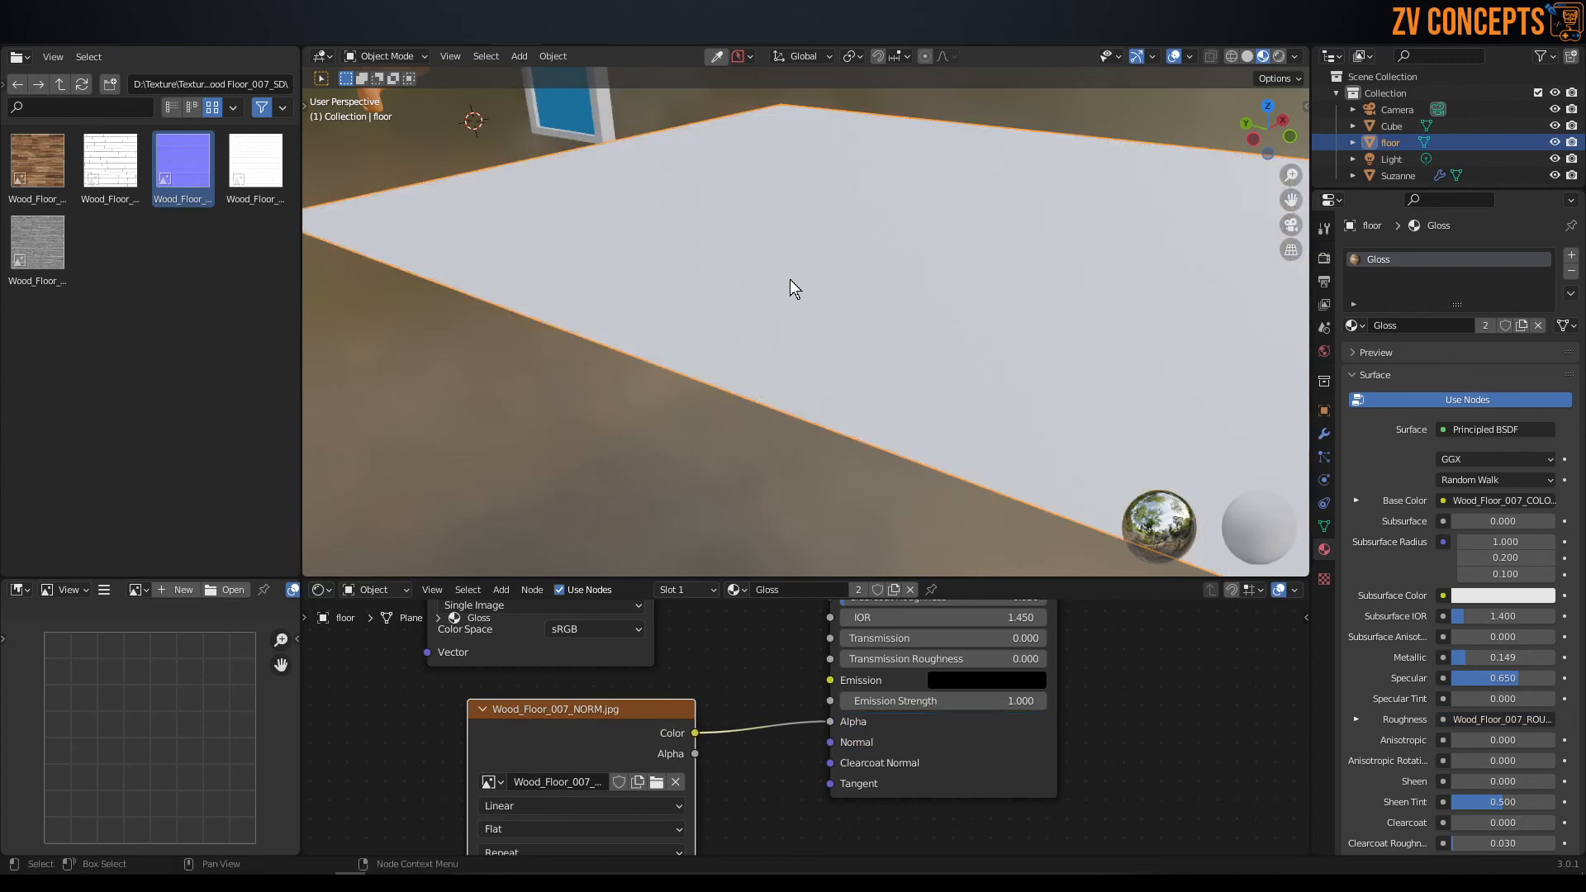
Reconnect the Wood_Floor_007_NORM Color output from Alpha to Normal, briefly unlinking and relinking it to compare the floor's surface.
middle_click_drag(859, 261, 995, 267)
left_click_drag(691, 736, 796, 726)
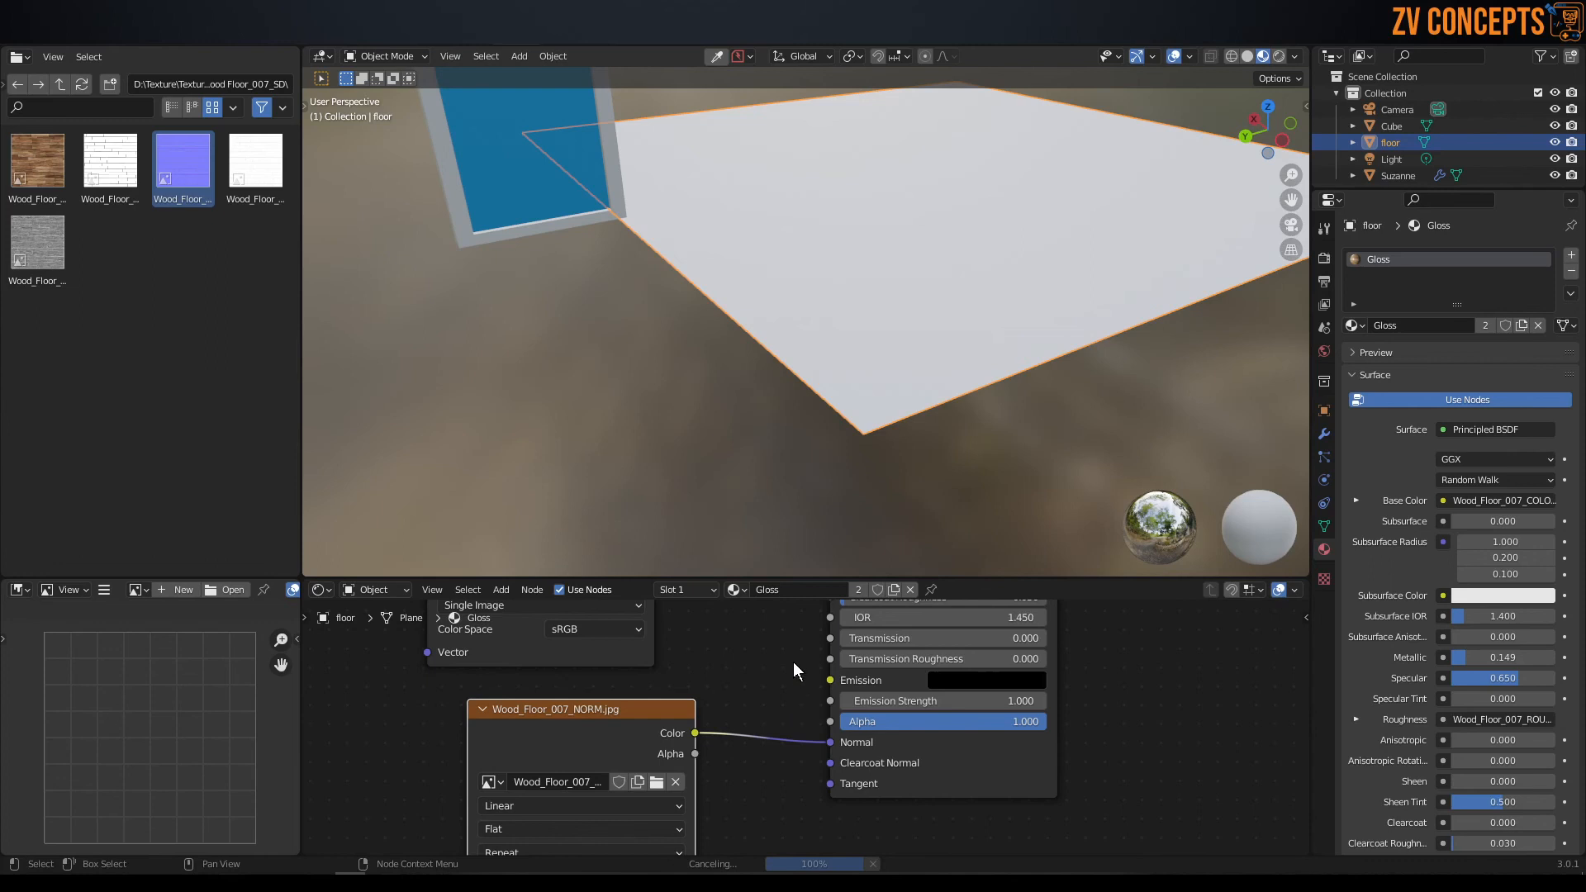
mouse_move(894, 325)
middle_mouse_down()
mouse_move(880, 319)
mouse_move(904, 398)
mouse_move(891, 295)
mouse_move(900, 385)
mouse_move(870, 303)
mouse_move(886, 353)
mouse_move(874, 325)
middle_mouse_up()
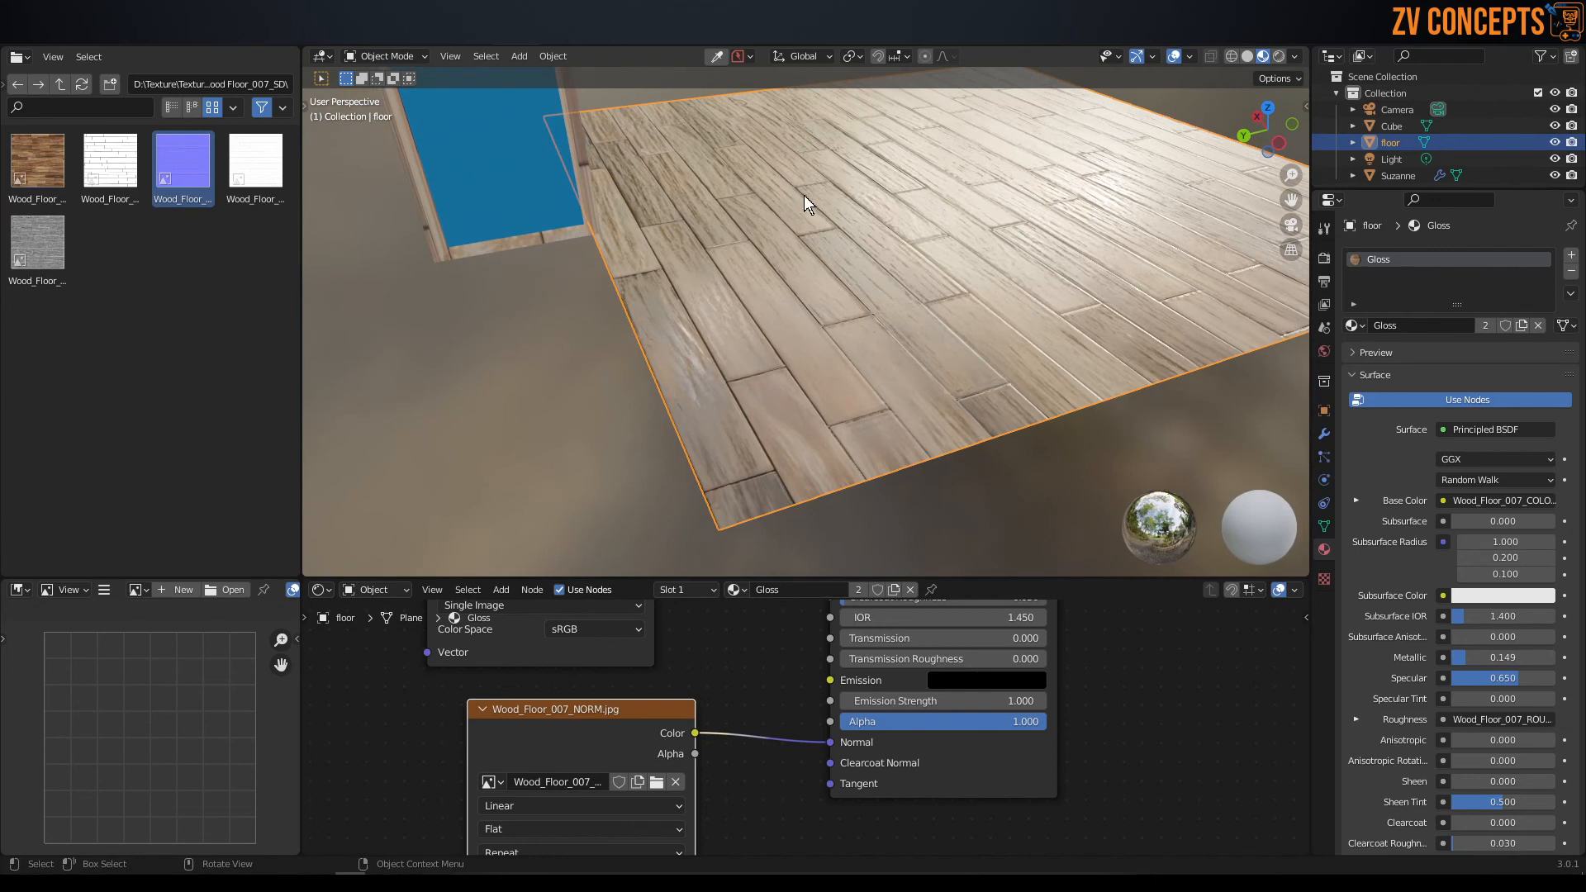
mouse_move(831, 742)
left_mouse_down()
mouse_move(795, 729)
mouse_move(810, 750)
left_mouse_up()
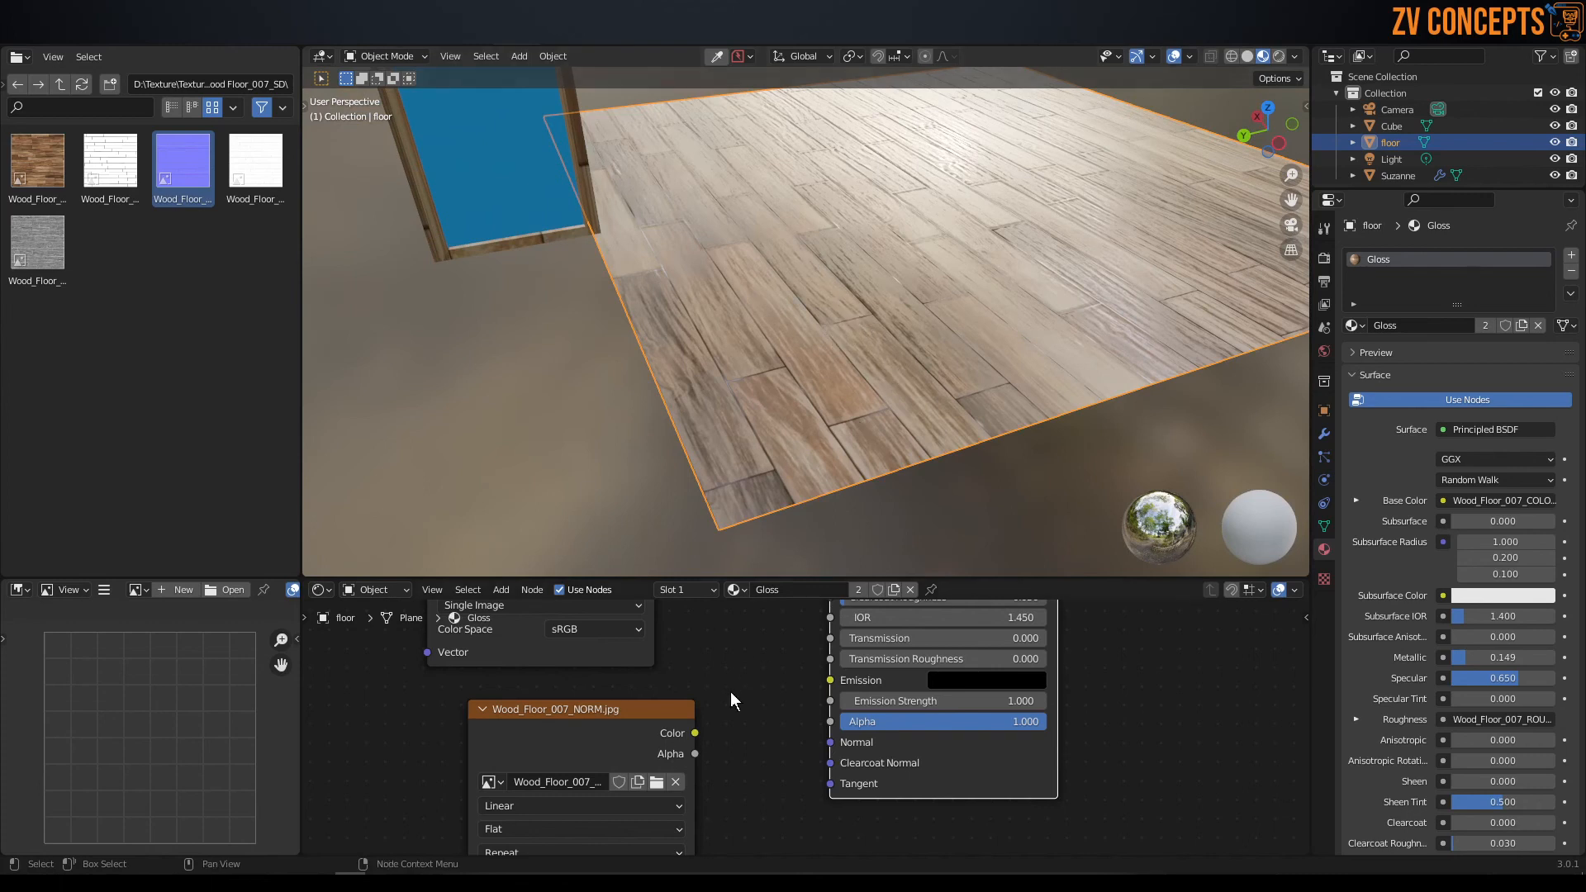
mouse_move(695, 733)
left_mouse_down()
mouse_move(825, 752)
mouse_move(826, 738)
left_mouse_up()
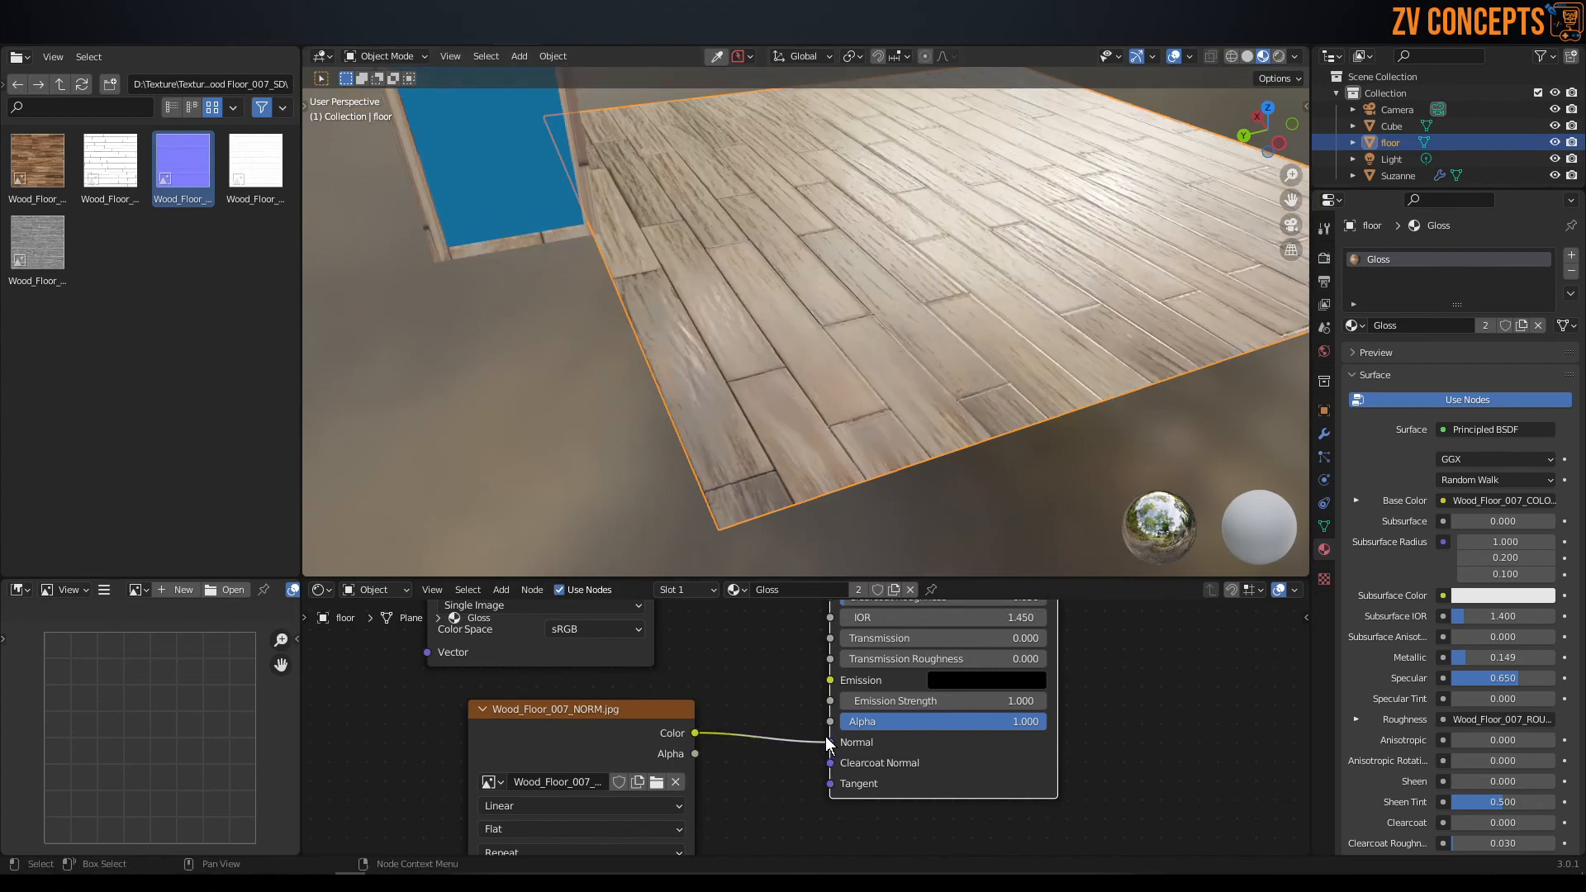
Move the Wood_Floor_007_ROUGH texture node farther away from the Principled BSDF node.
scroll(805, 727, "down", 8)
middle_click_drag(775, 630, 817, 705)
scroll(832, 710, "up", 4)
scroll(833, 710, "up", 1)
middle_click_drag(837, 649, 798, 639)
scroll(808, 711, "up", 2)
middle_click_drag(803, 746, 902, 818)
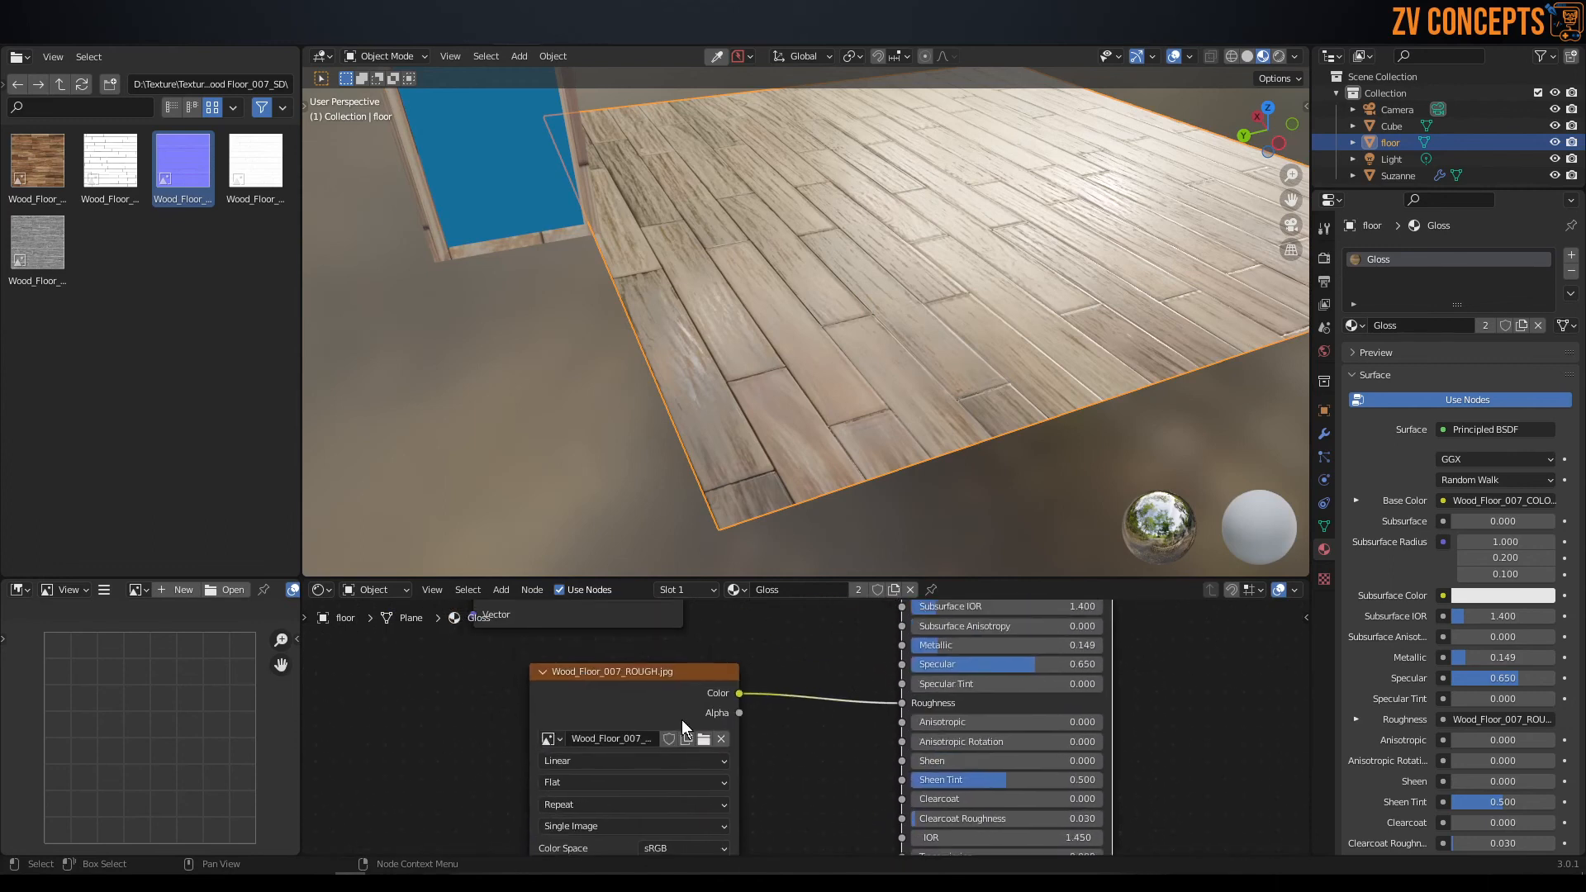
left_click_drag(666, 686, 536, 652)
scroll(806, 657, "up", 2)
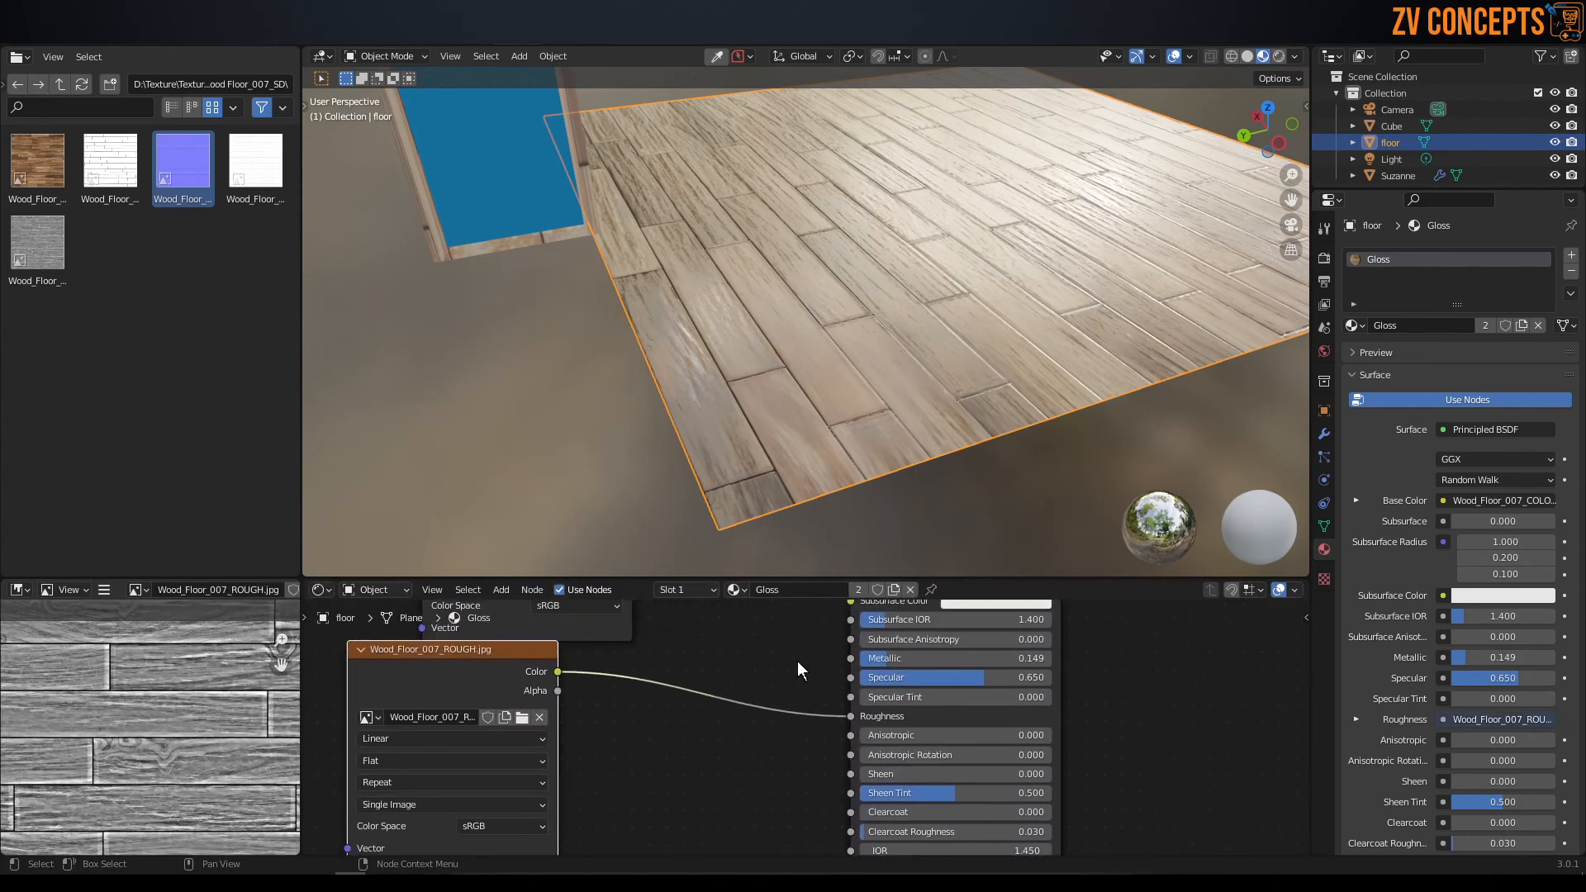
Examine the normal map link, the remaining Principled BSDF inputs and the unused wood floor texture file in an enlarged node editor.
middle_click_drag(806, 656, 782, 755)
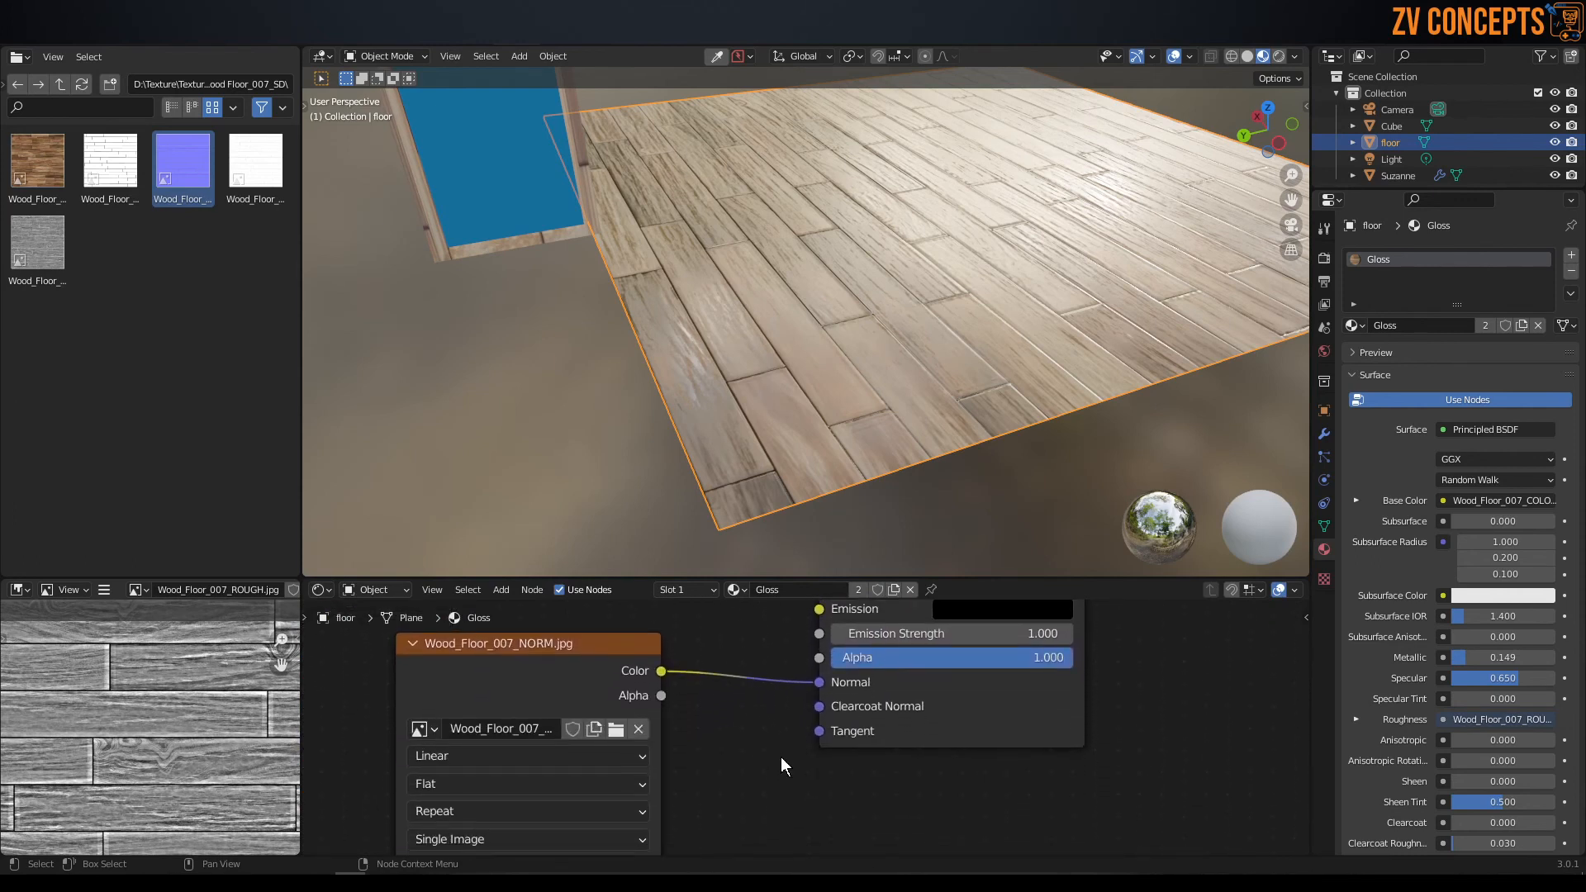
scroll(783, 737, "down", 1)
scroll(783, 737, "down", 3)
middle_click_drag(764, 691, 758, 620)
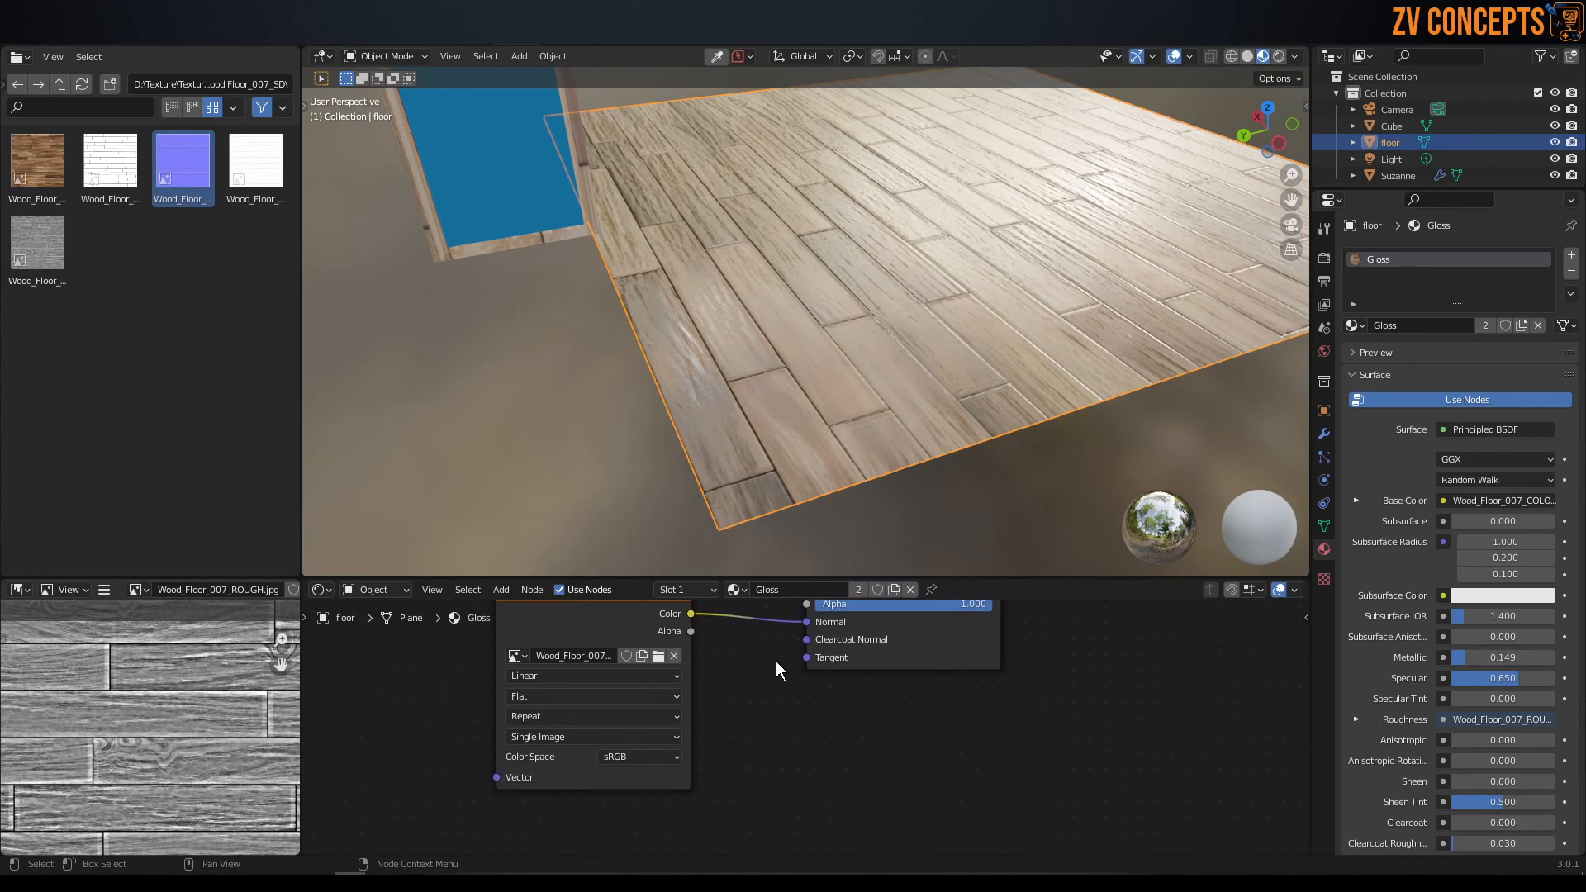
middle_click_drag(836, 709, 893, 765)
middle_click_drag(791, 672, 824, 851)
left_click(255, 164)
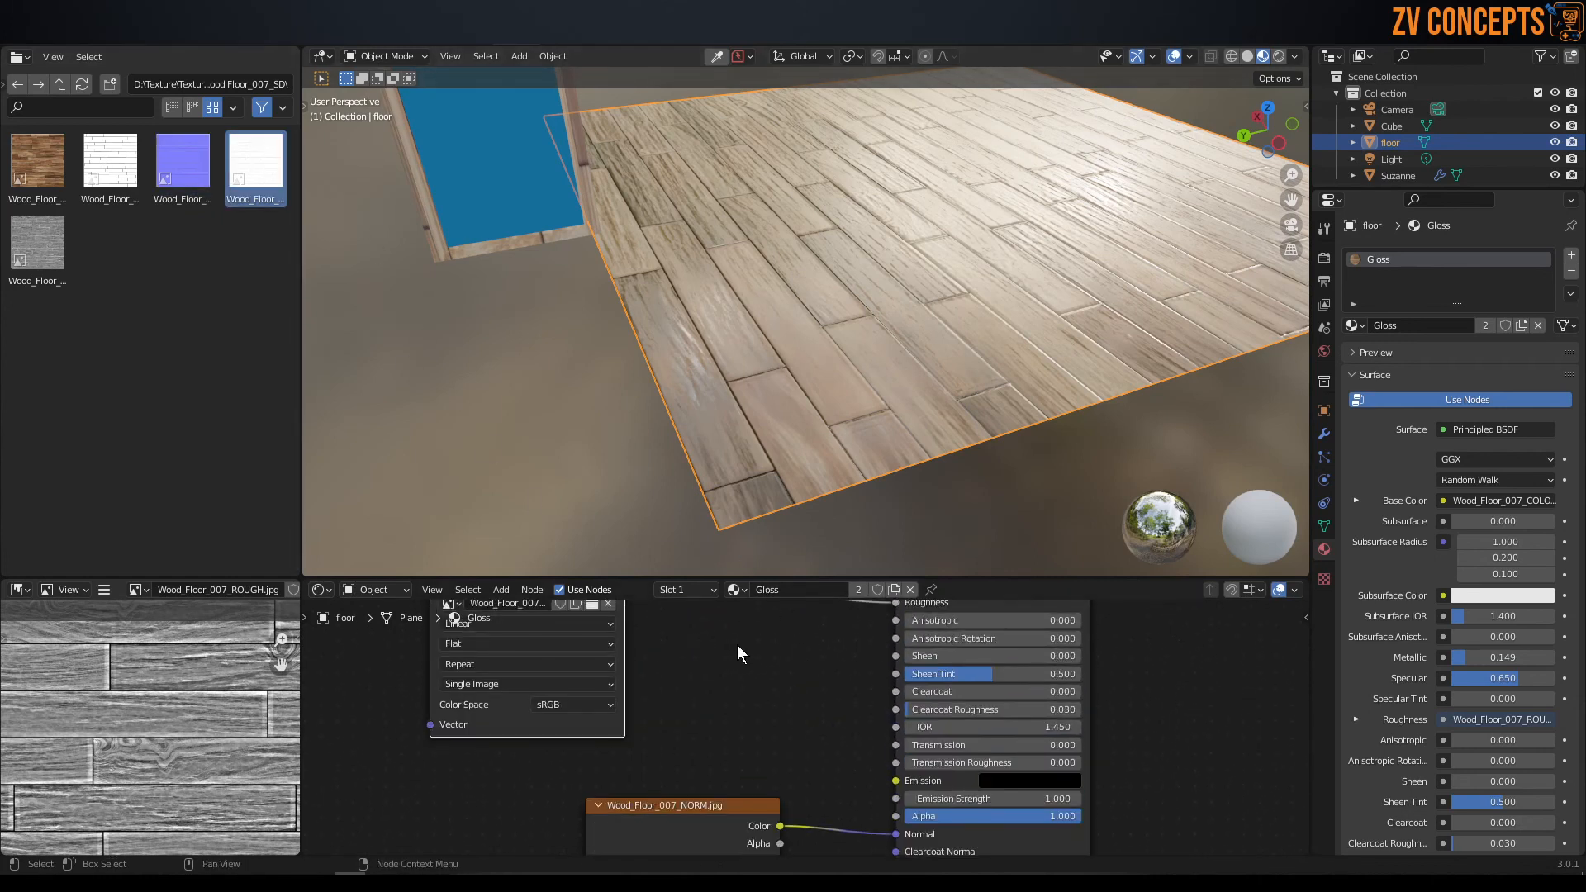
scroll(861, 663, "up", 4)
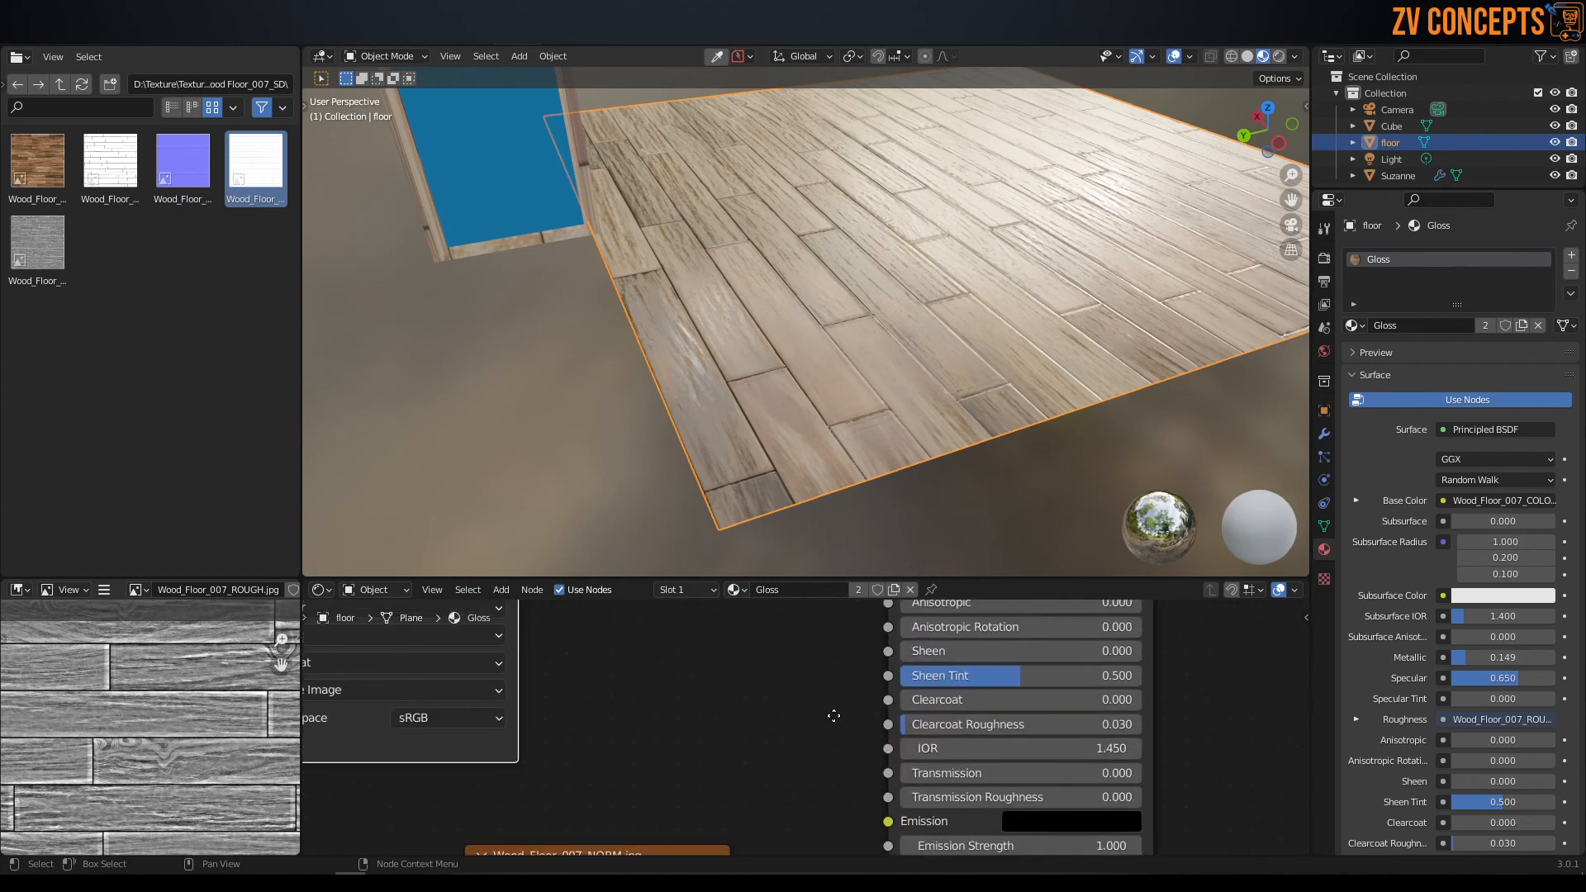
left_click_drag(885, 578, 884, 470)
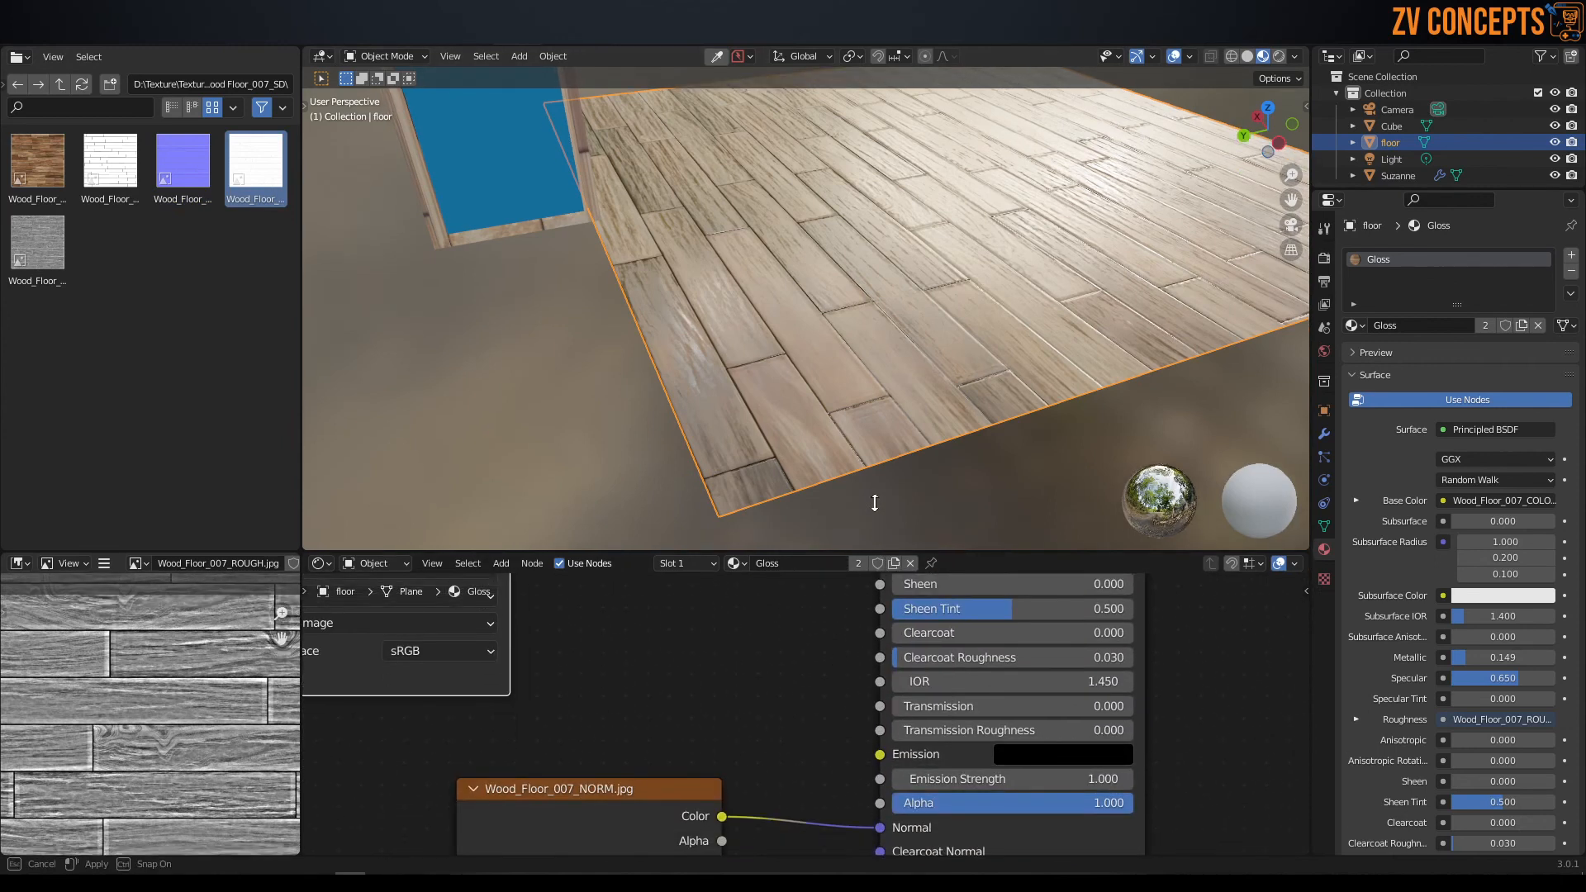
Try the Gloss material's Metallic at 1.000, settle it at 0.000, and set Specular to 0.020.
scroll(1359, 646, "down", 2)
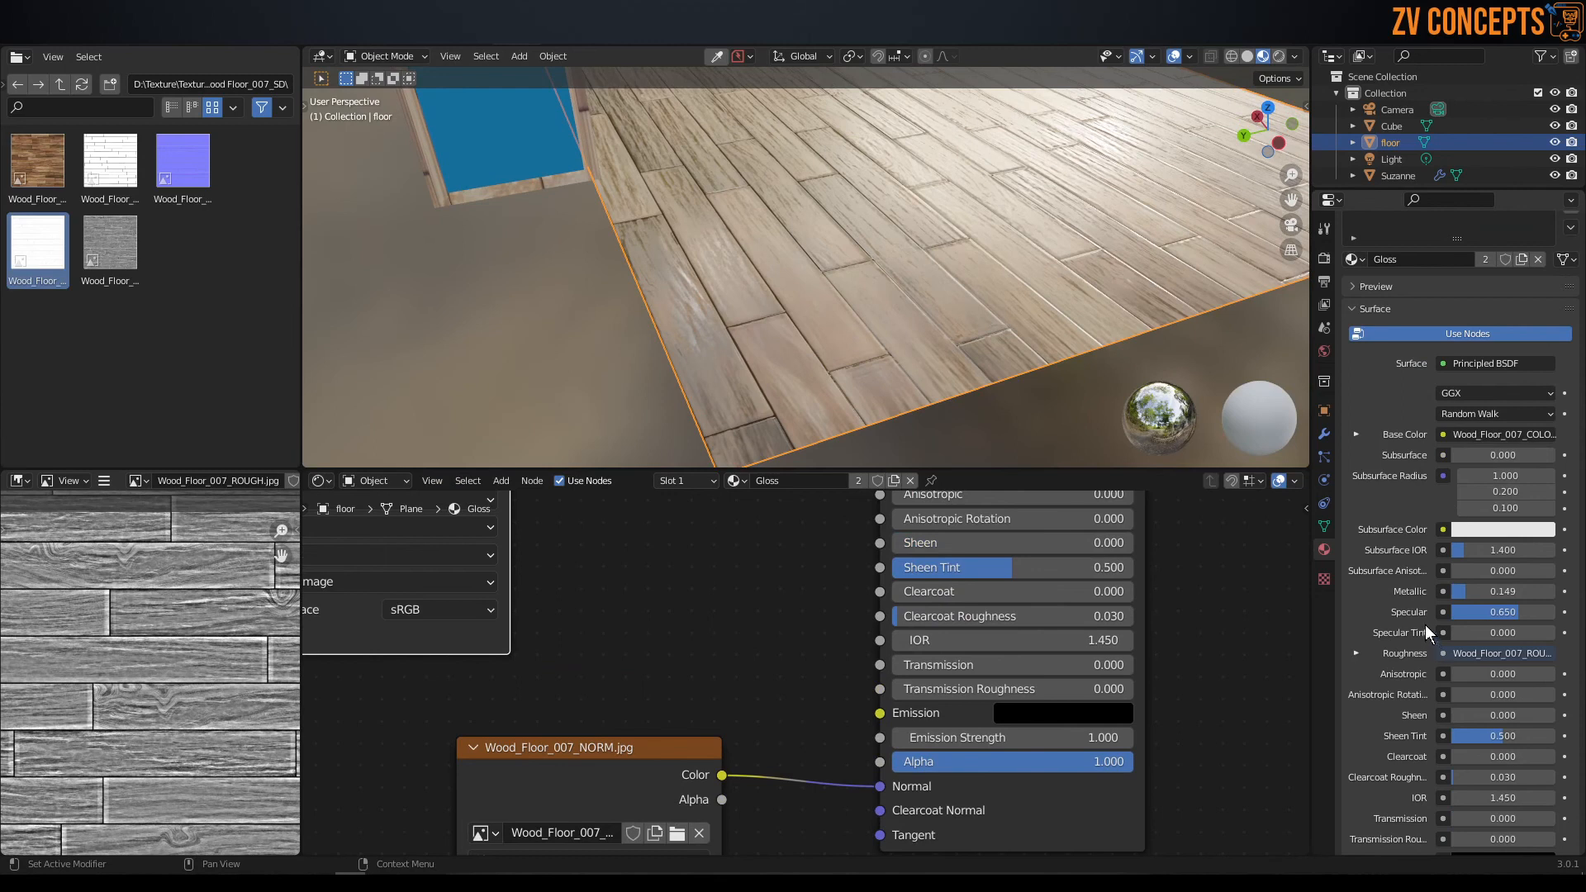
left_click_drag(1482, 592, 1557, 592)
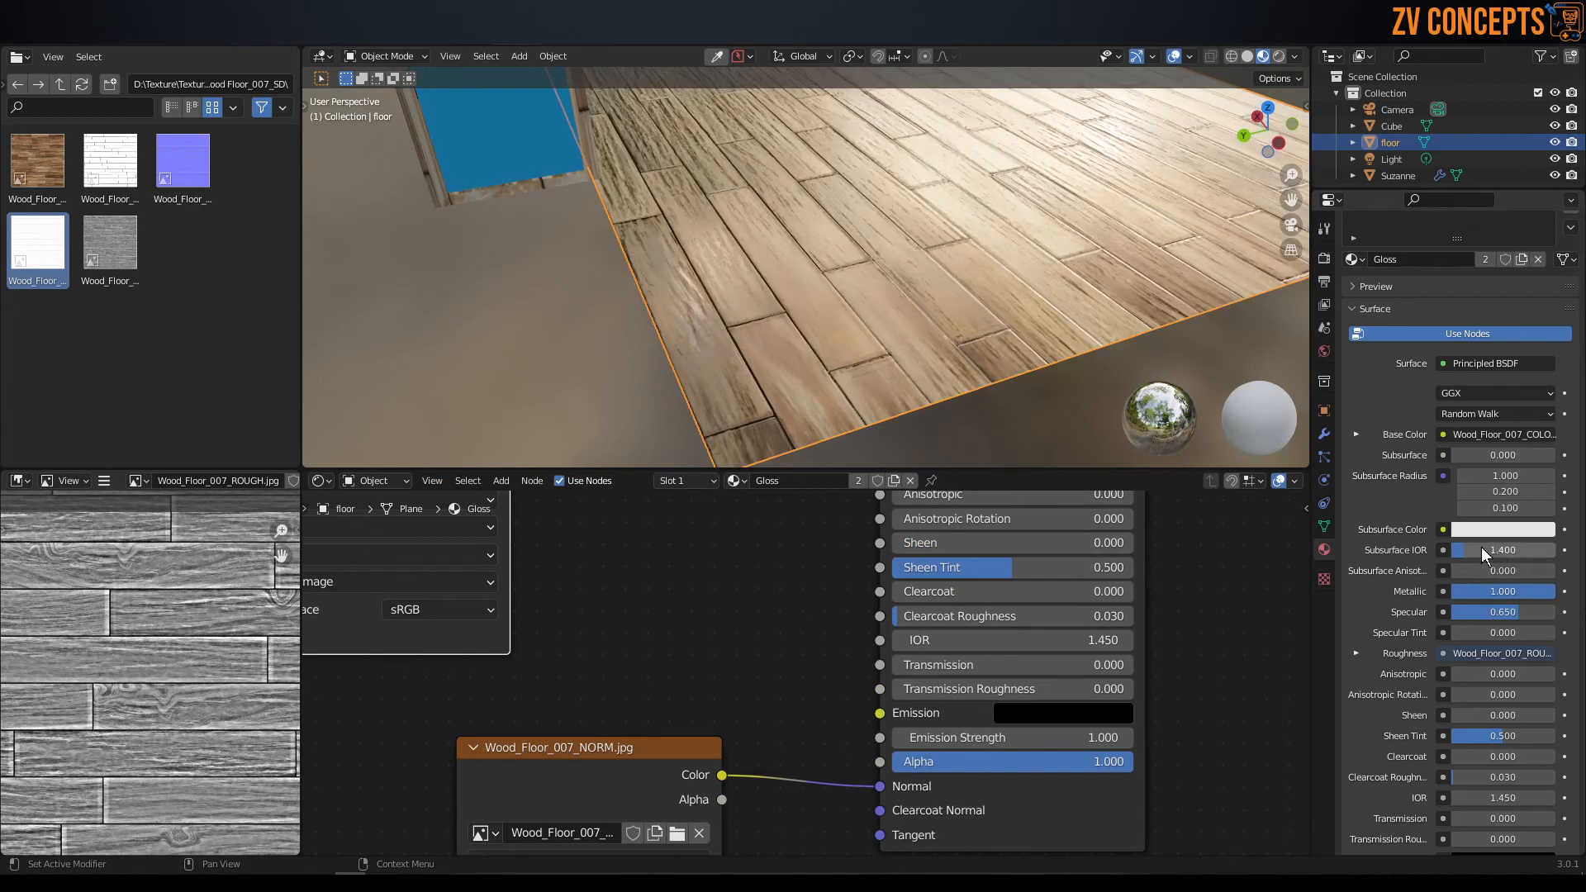
mouse_move(1483, 591)
left_mouse_down()
mouse_move(1452, 591)
mouse_move(1499, 613)
mouse_move(1463, 612)
left_mouse_up()
Enlarge the 3D viewport and inspect the wood floor from above.
middle_click_drag(1082, 318, 843, 405)
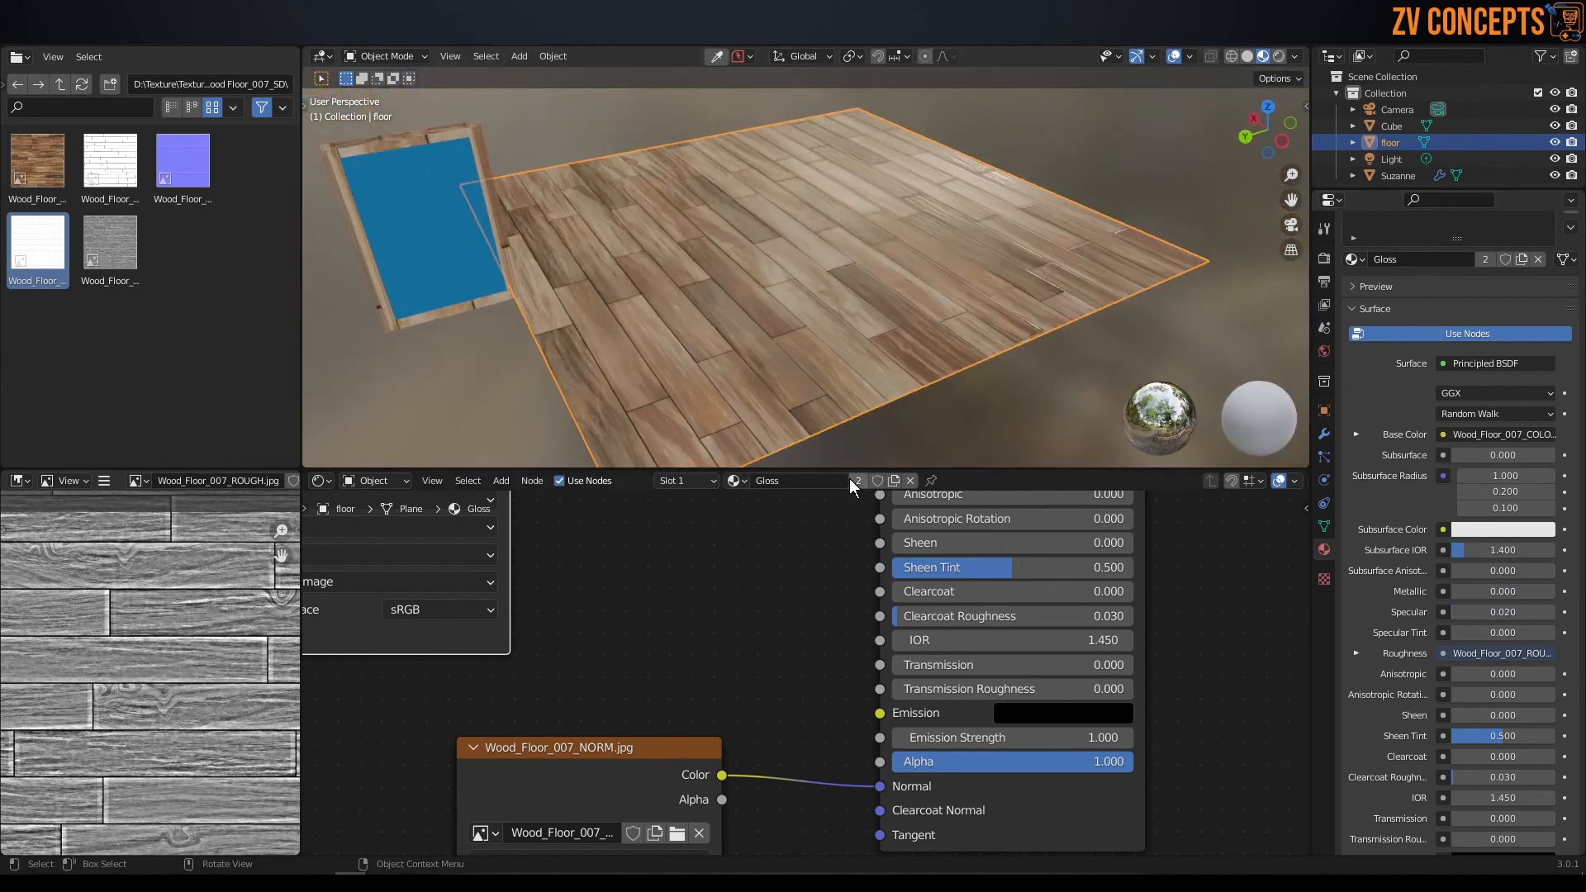
left_click_drag(835, 468, 830, 701)
middle_click_drag(820, 451, 767, 303)
middle_click_drag(697, 350, 877, 428)
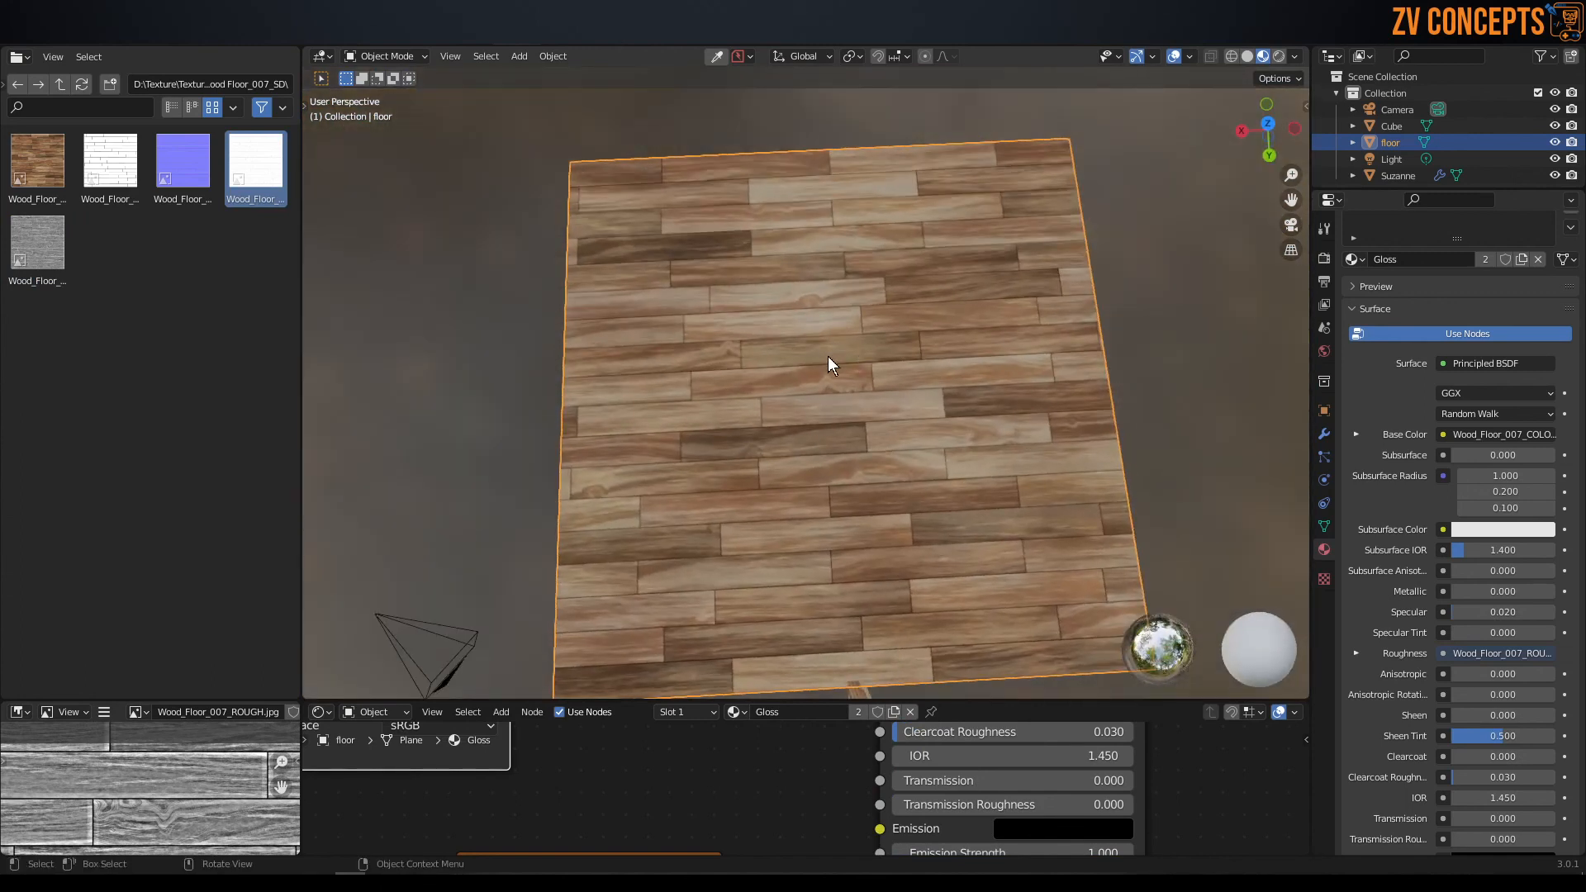
Switch to the UV Editing workspace and display its 3D view in Material Preview shading.
left_click(392, 39)
scroll(1175, 450, "down", 6)
middle_click_drag(990, 489, 984, 489)
key("z")
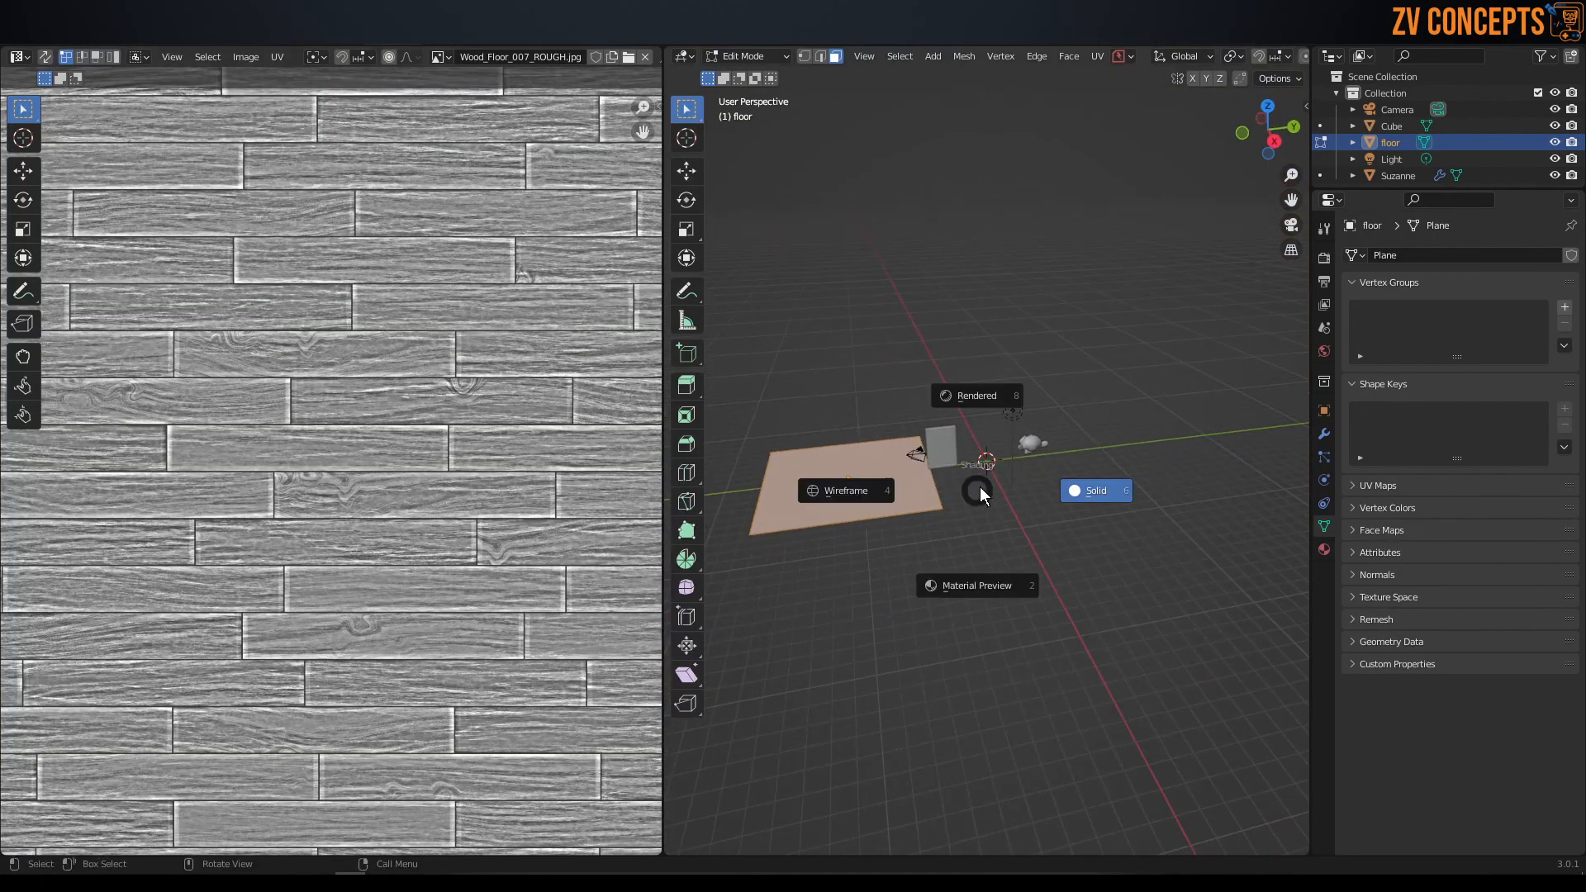
left_click(1001, 574)
middle_click_drag(1001, 574, 984, 559)
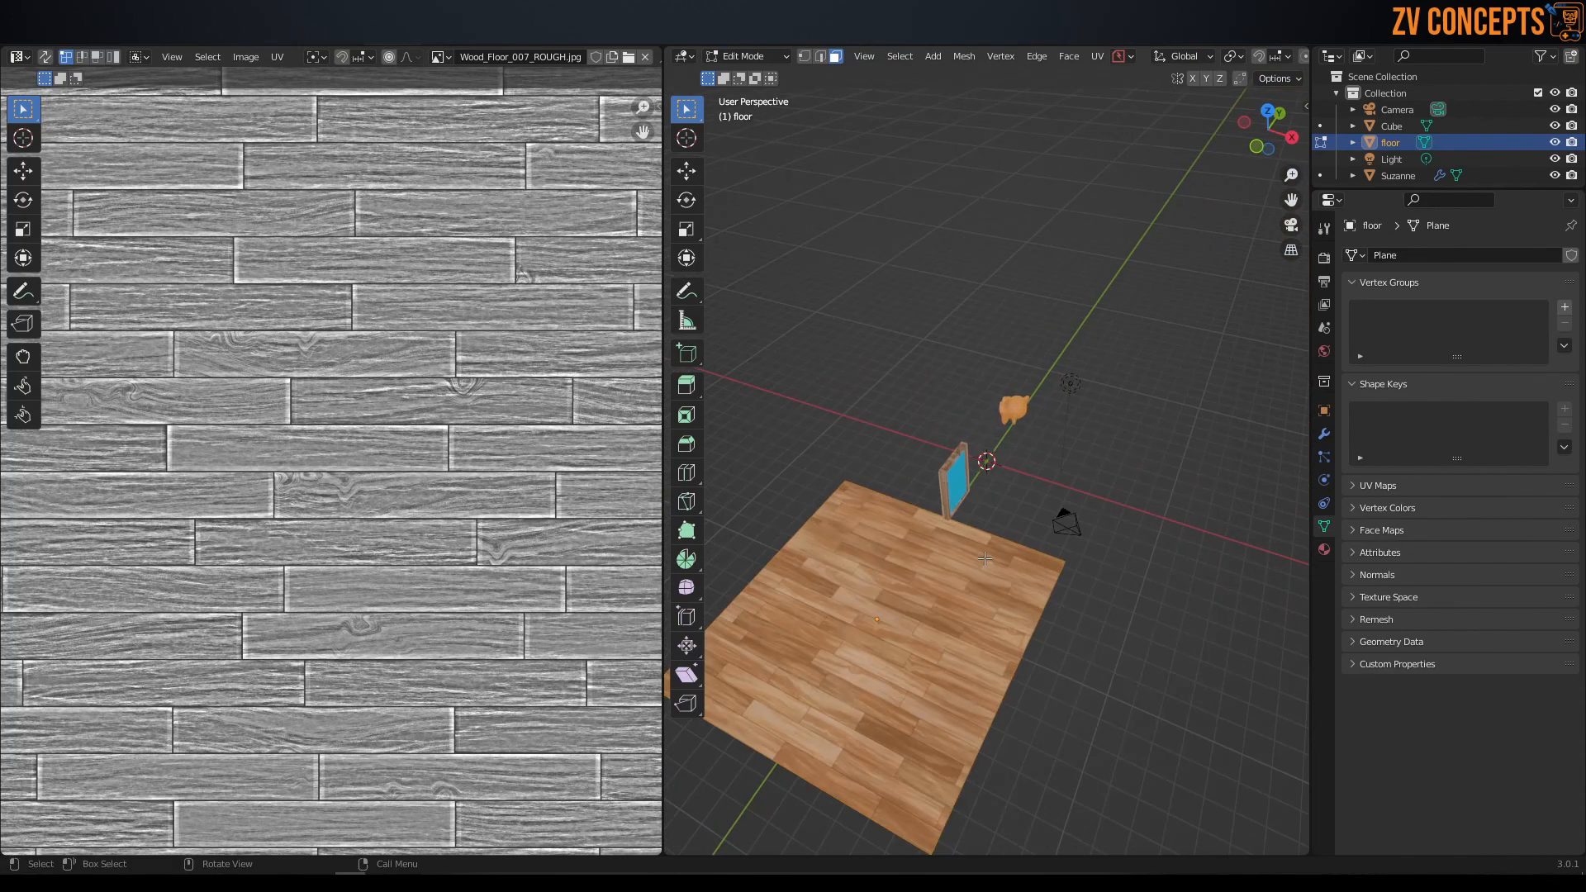
scroll(985, 559, "up", 3)
middle_click_drag(1043, 462, 1090, 458)
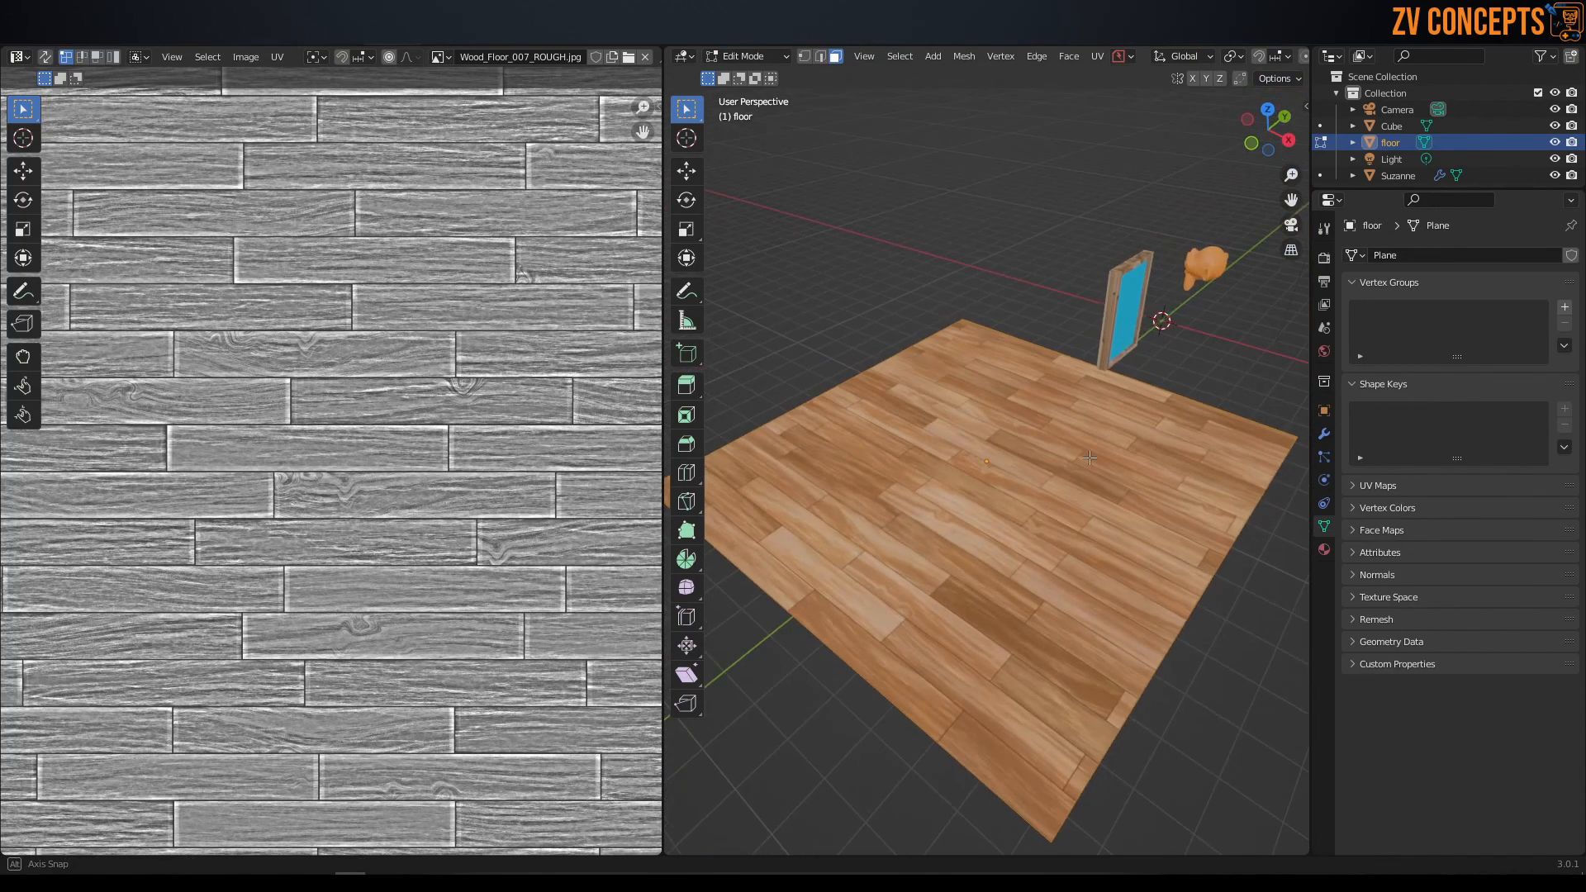
scroll(307, 361, "down", 5)
scroll(379, 403, "up", 2)
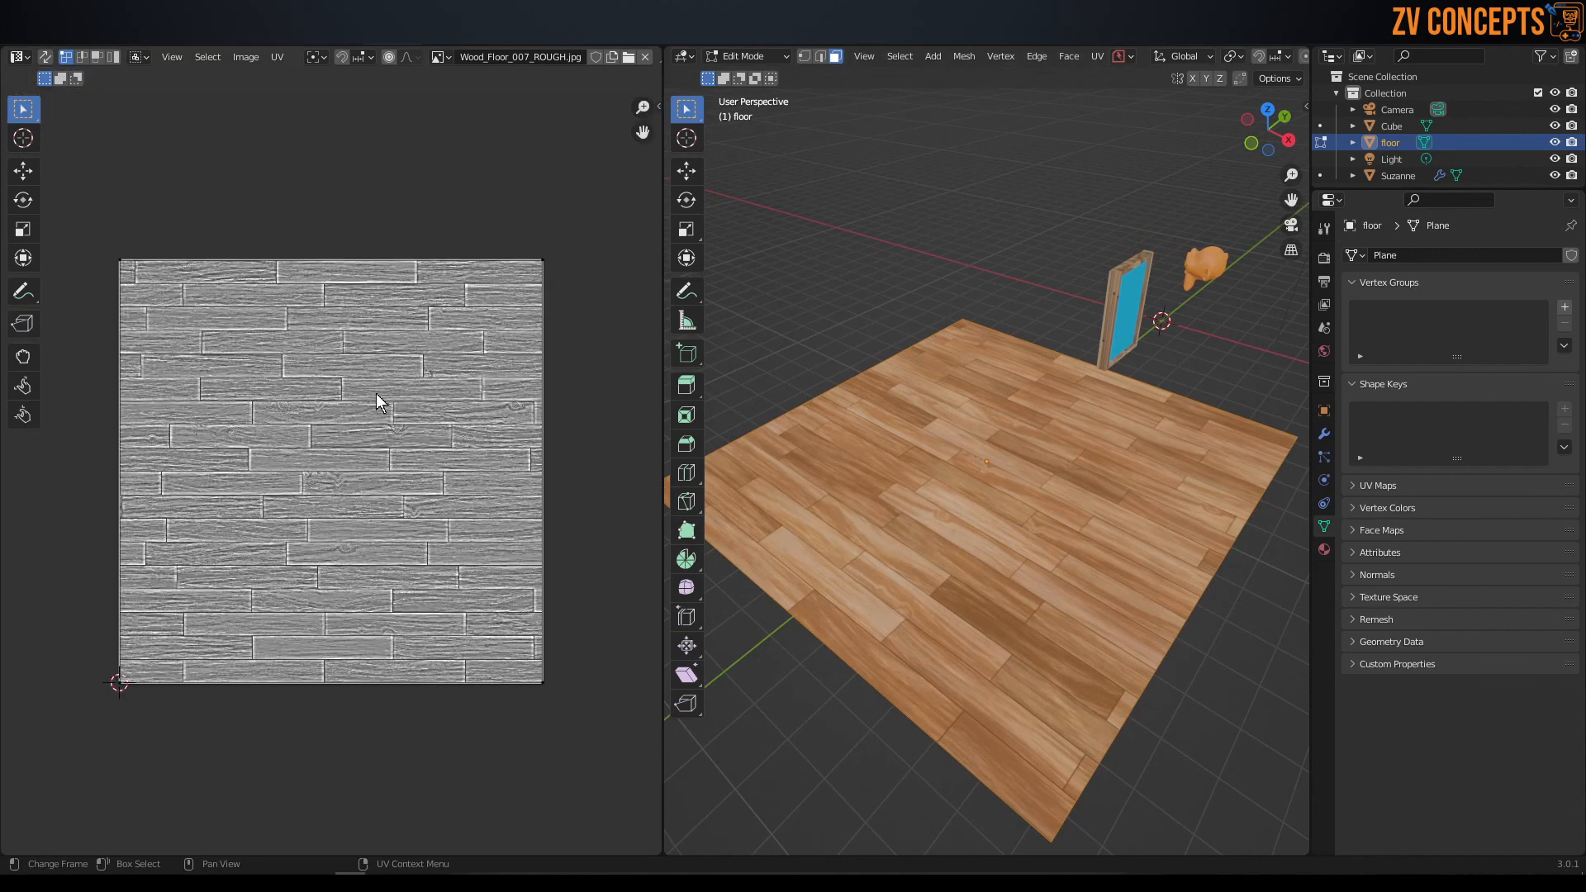
Make the Wood_Floor_007_COLOR node active in the Shading workspace and return to UV Editing with that image as backdrop.
left_click(514, 37)
scroll(821, 817, "down", 10)
middle_click_drag(754, 805, 746, 874)
middle_click_drag(746, 91, 747, 120)
middle_click_drag(733, 774, 742, 853)
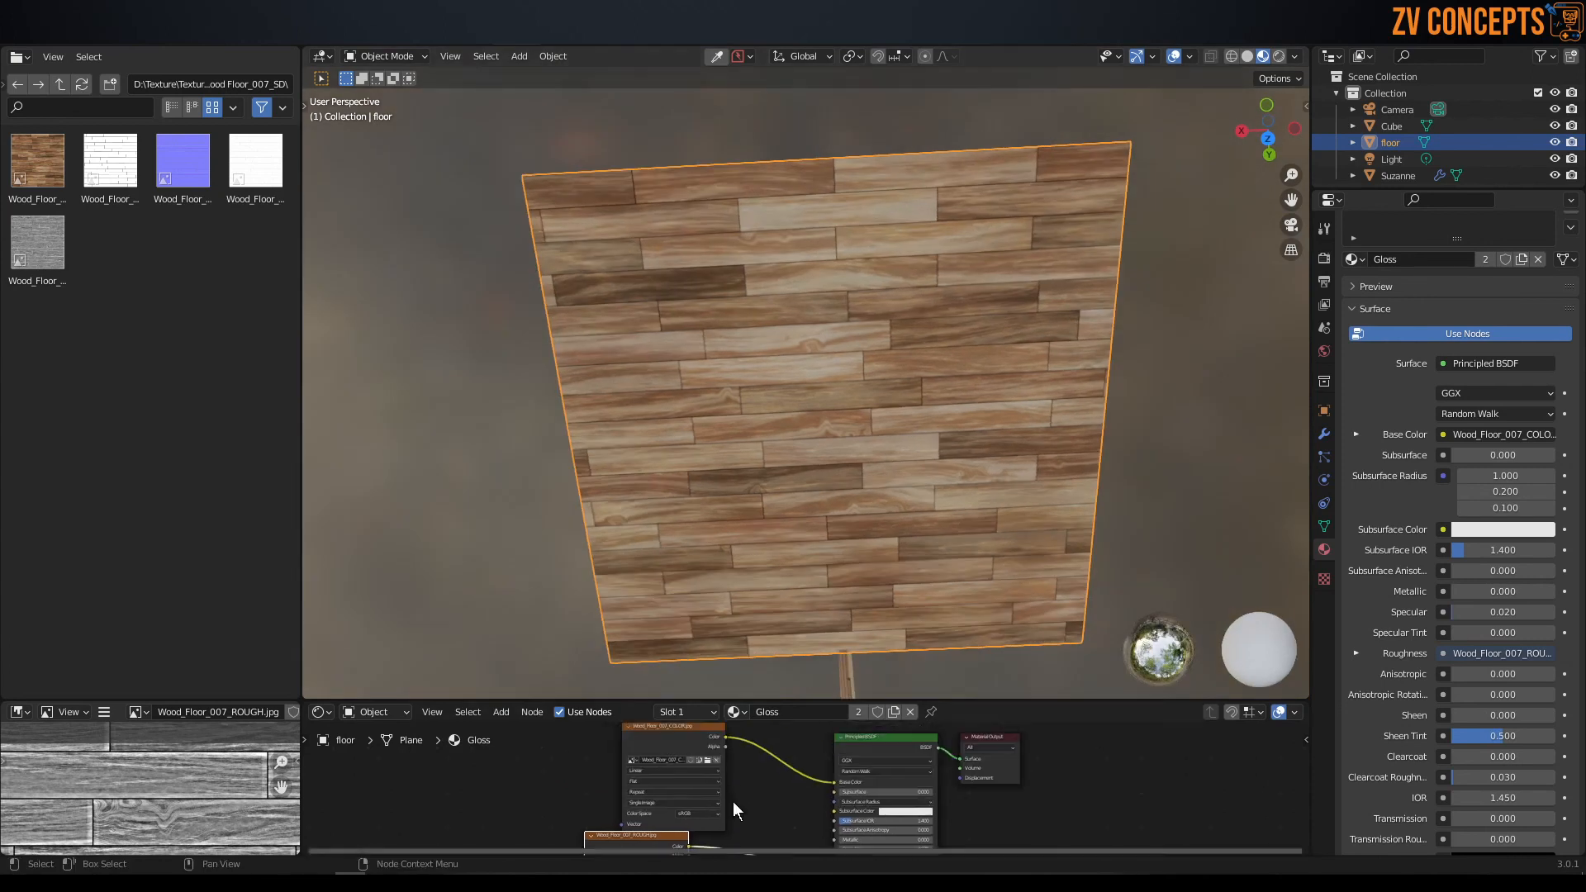
left_click(684, 746)
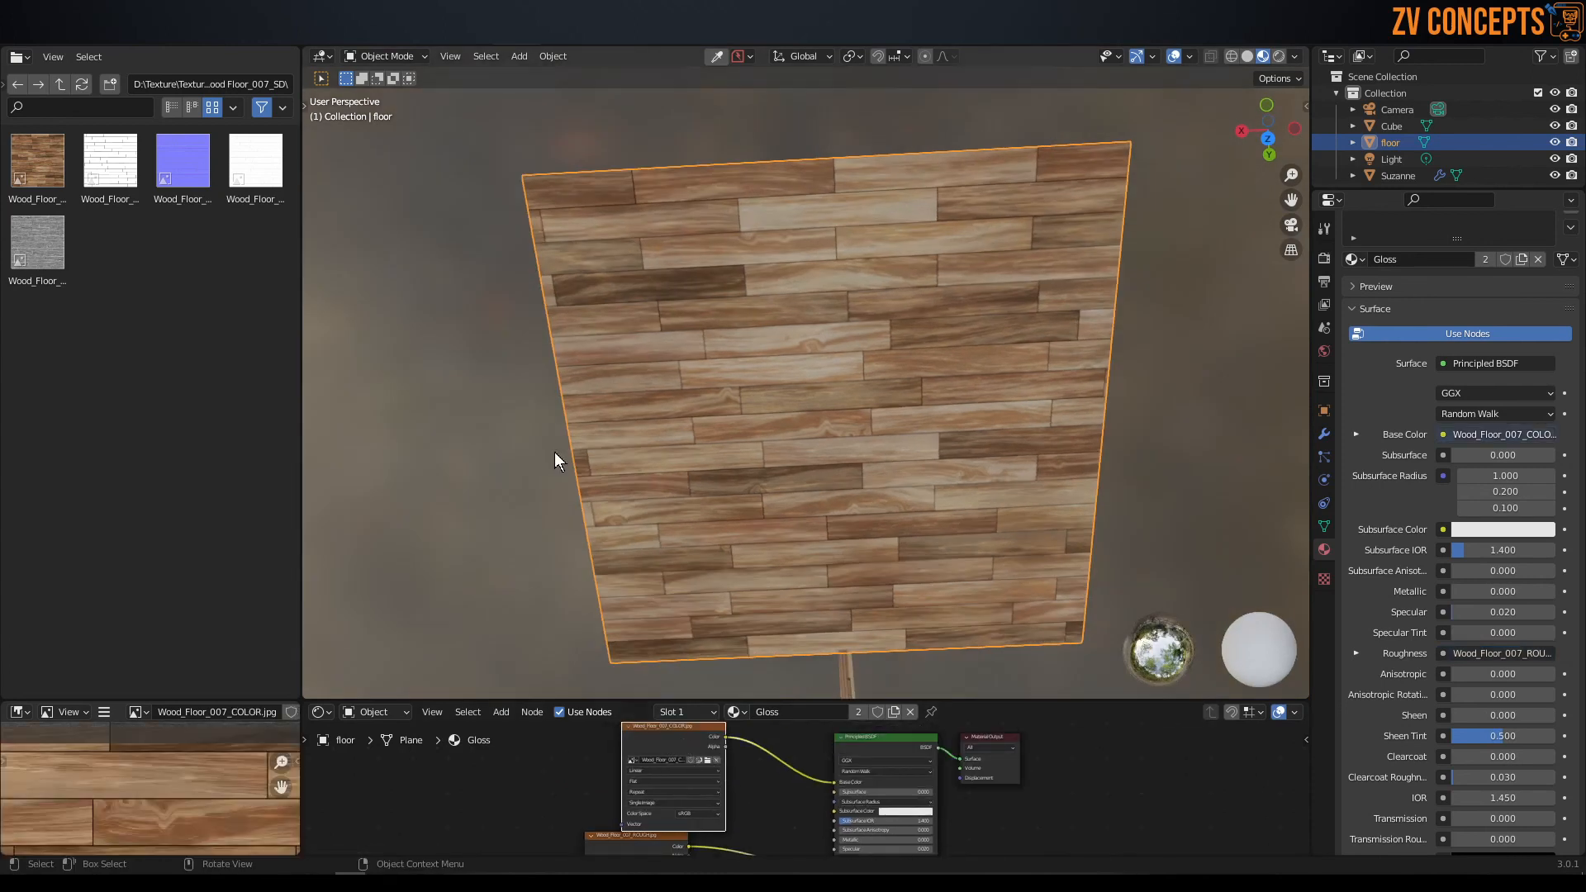
left_click(390, 43)
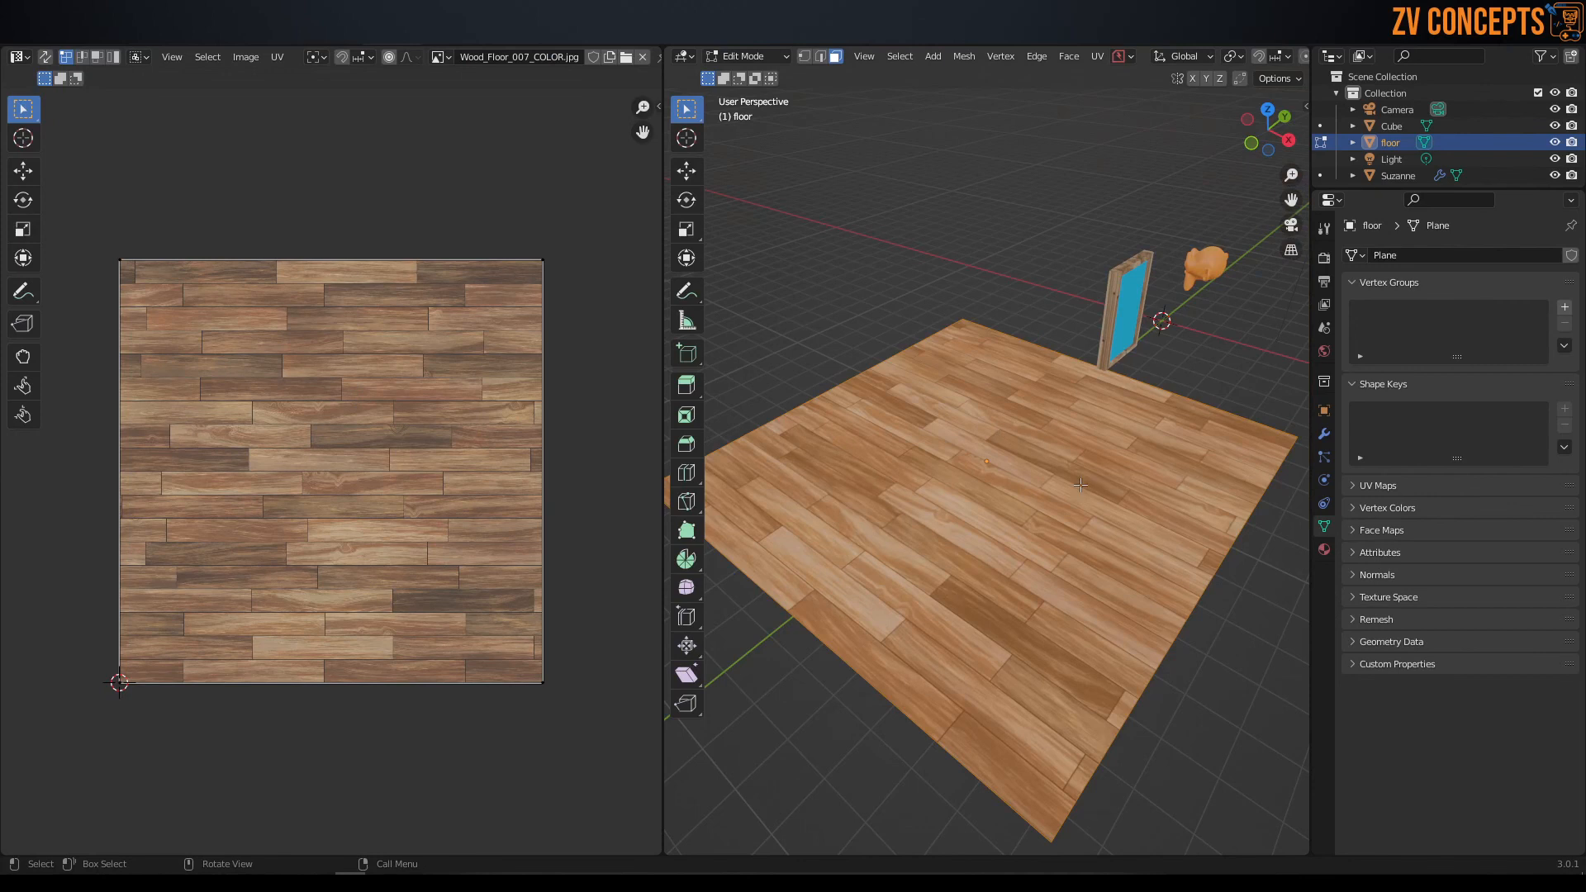
Select the floor's face and scale its UV island up to about 2.5 times the size of the wood image.
middle_click_drag(1034, 258, 1014, 259)
left_click(1013, 260)
left_click(1013, 388)
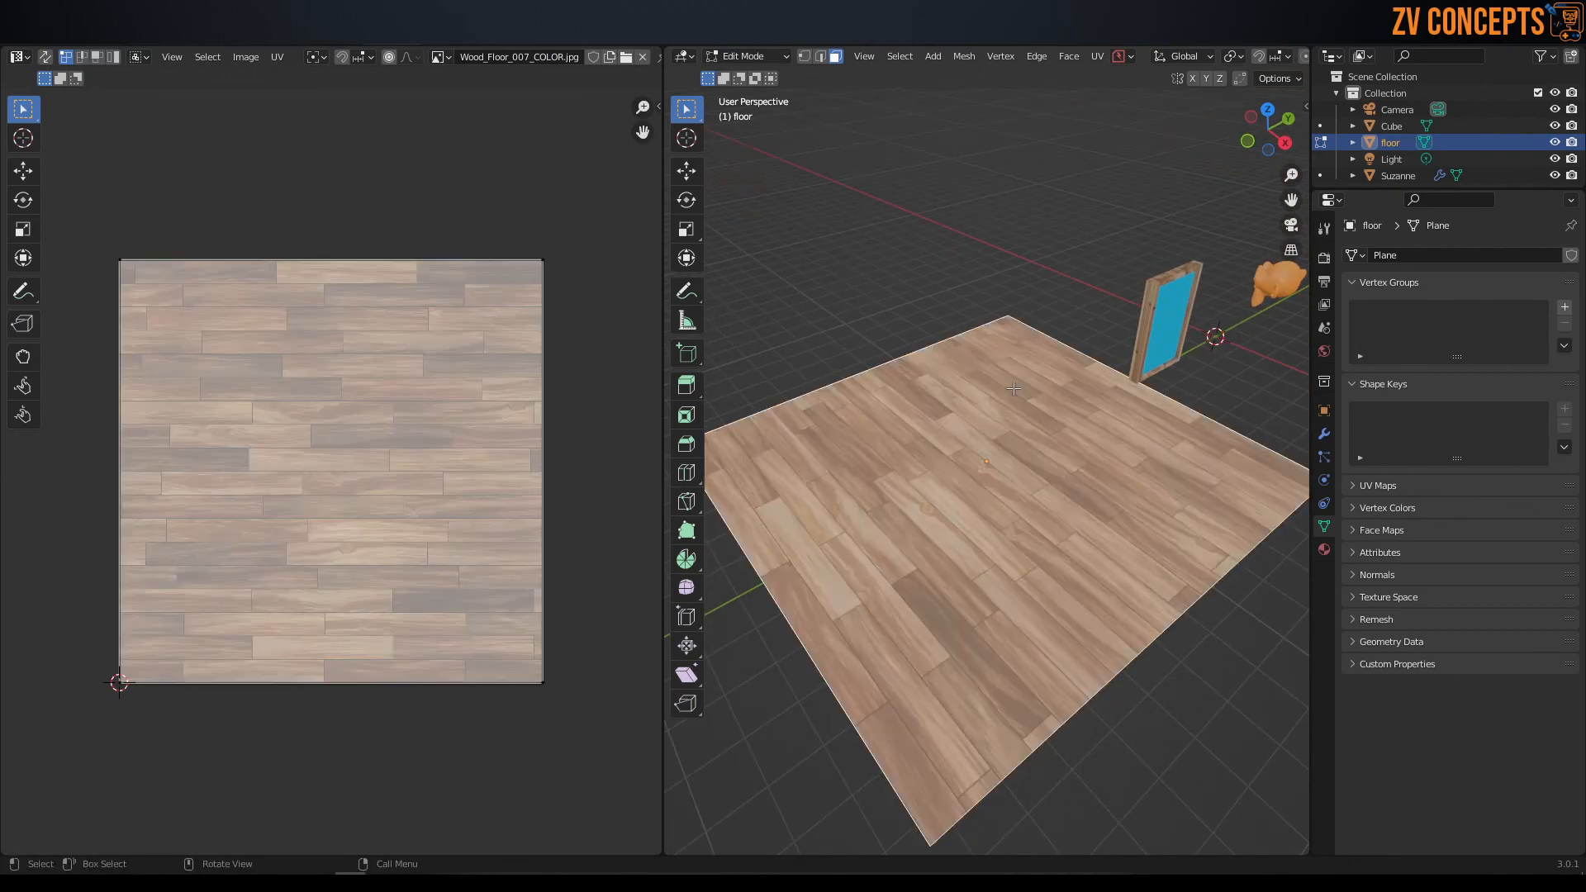
key("Tab")
left_click(1150, 401)
scroll(289, 442, "down", 5)
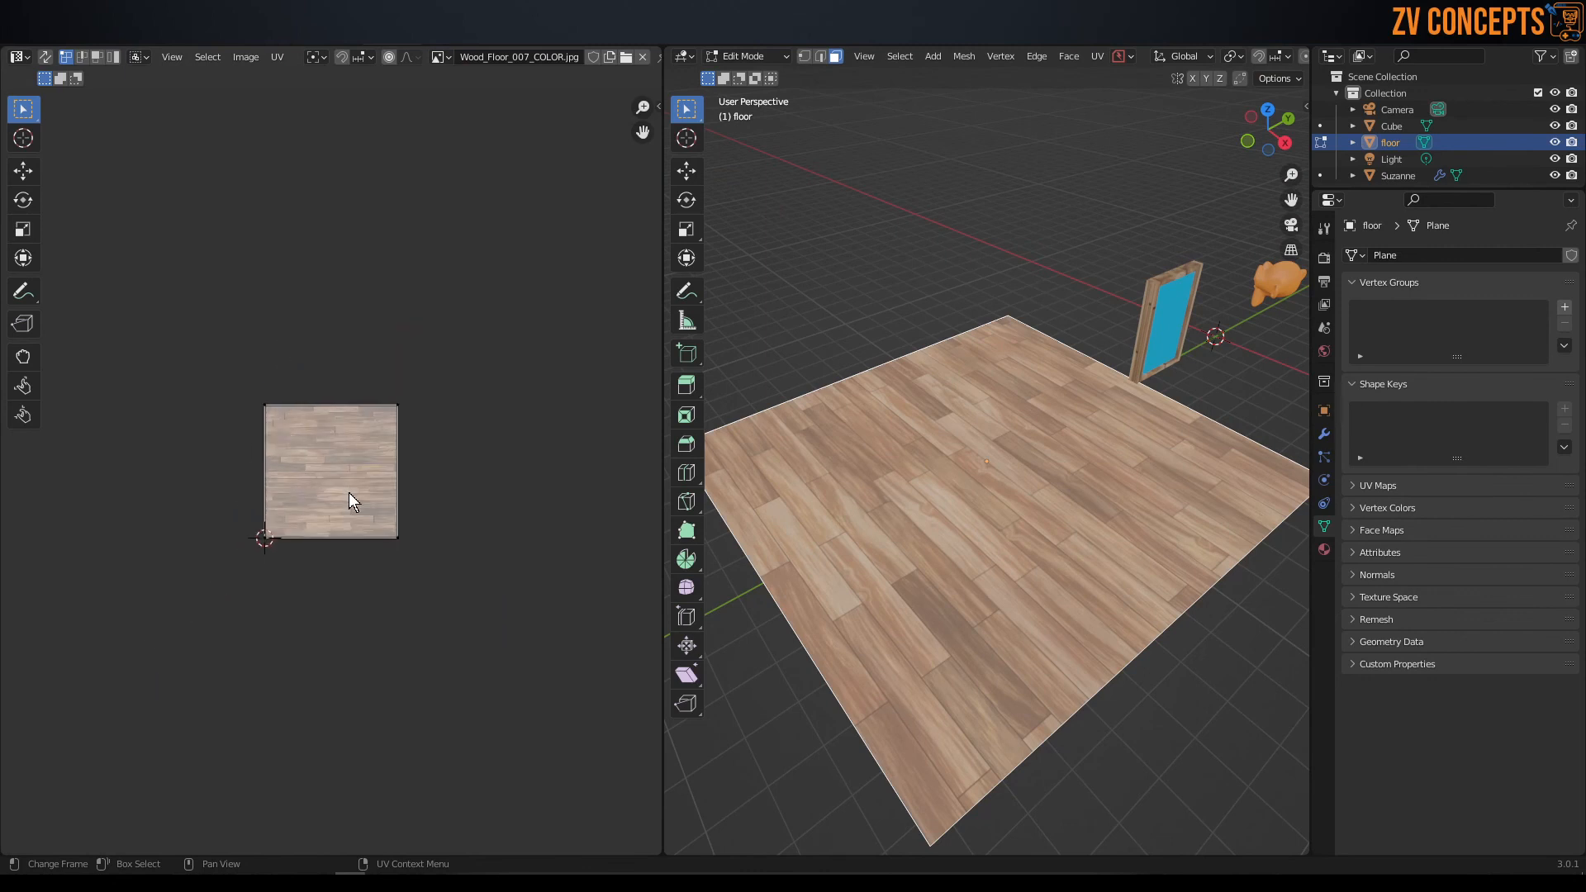
key("a")
key("s")
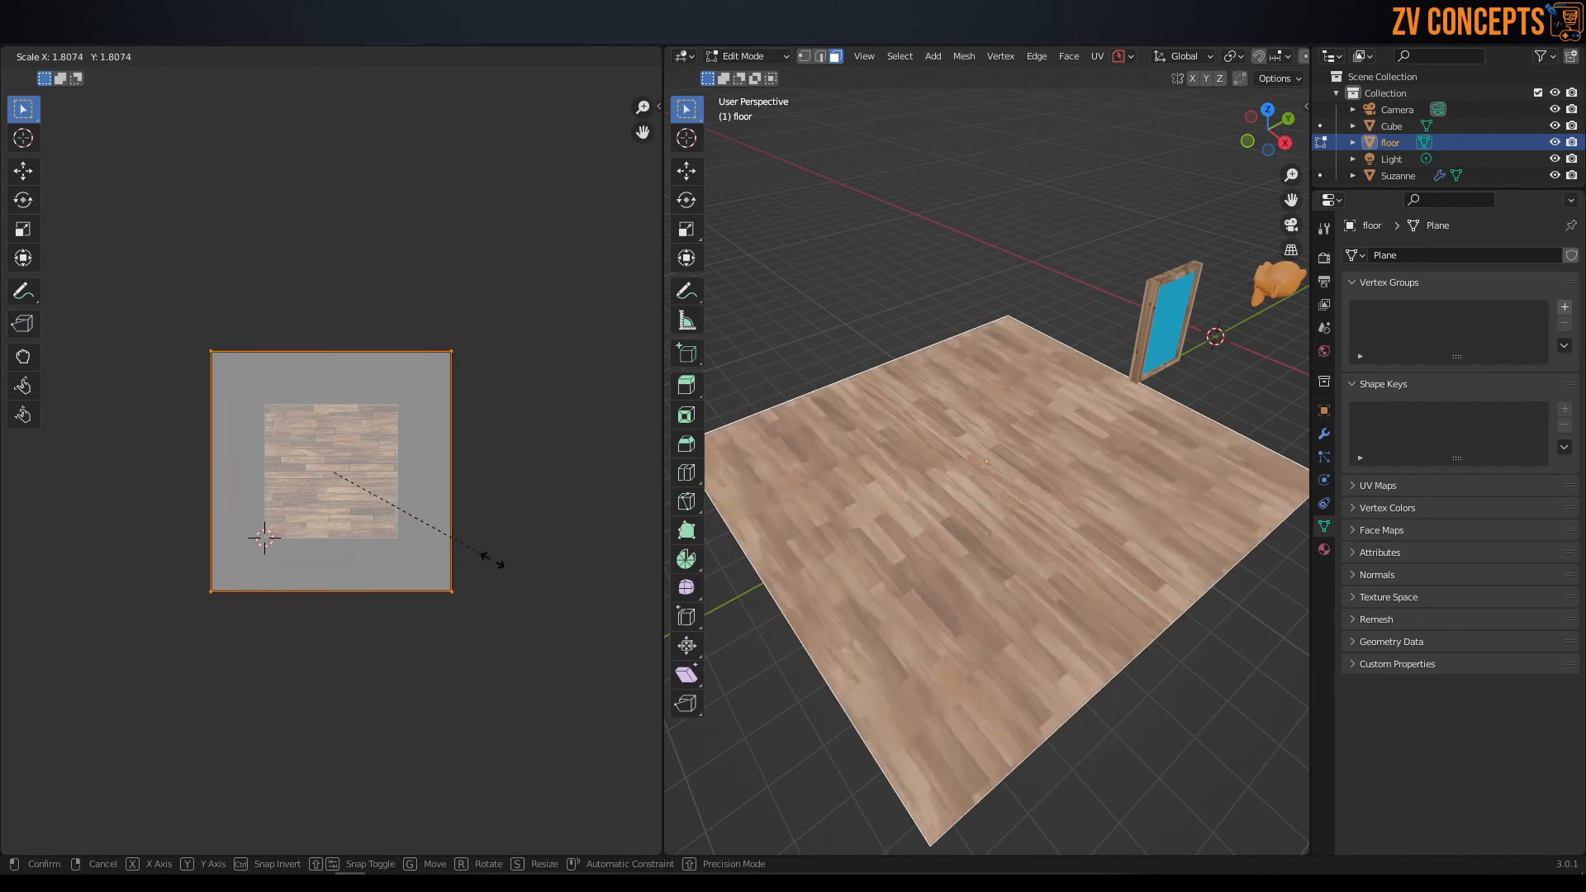
left_click(537, 621)
Scale the floor's UV island down along X to about two thirds and up along Y by about 1.23.
key("s")
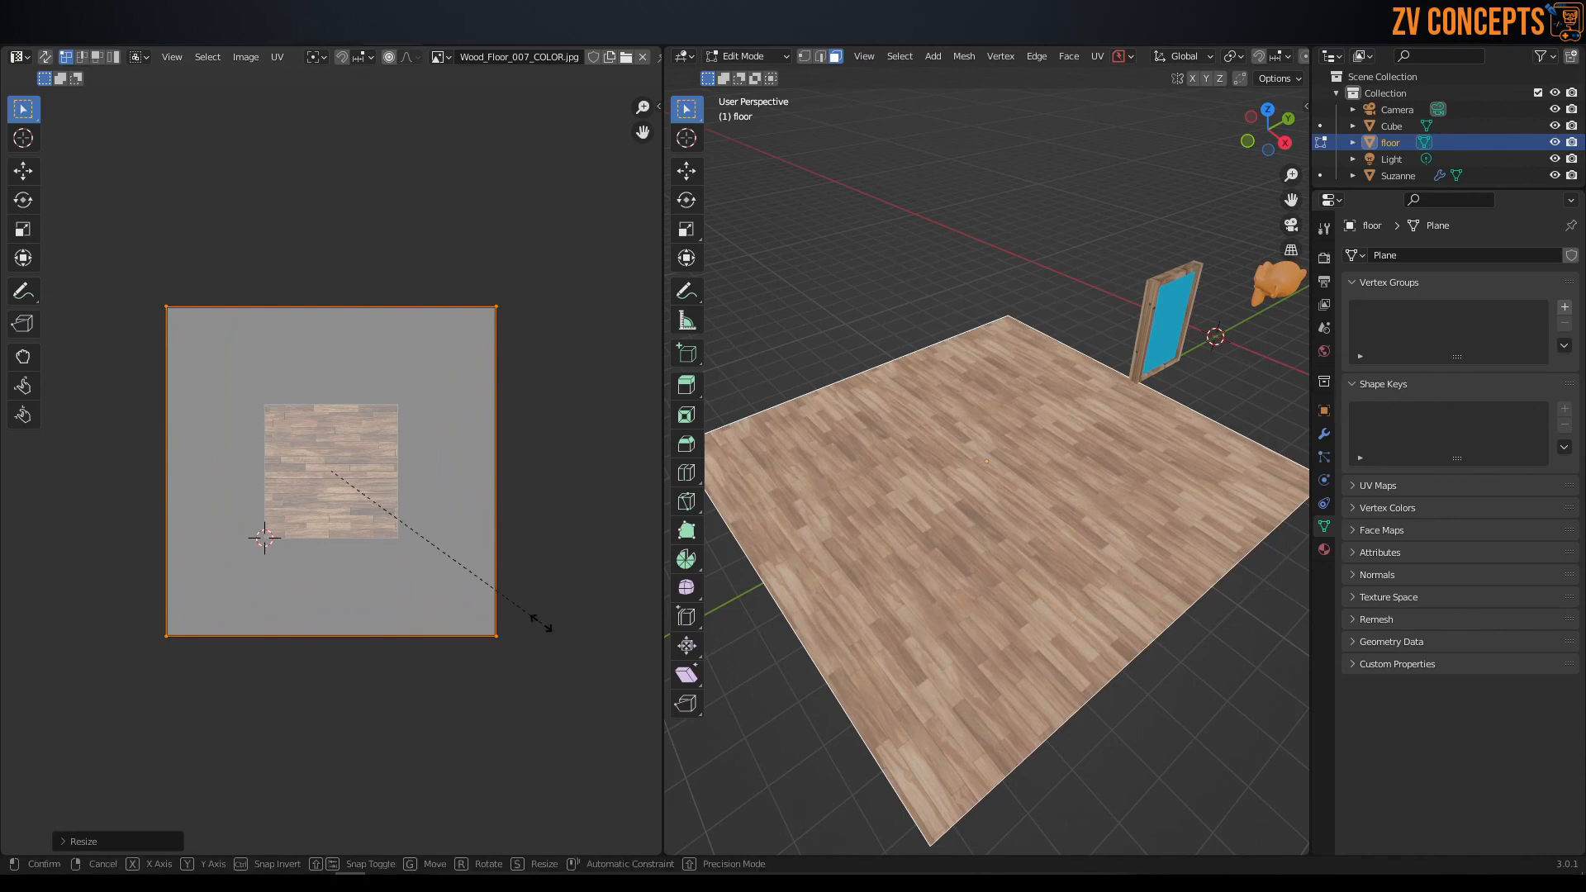
key("x")
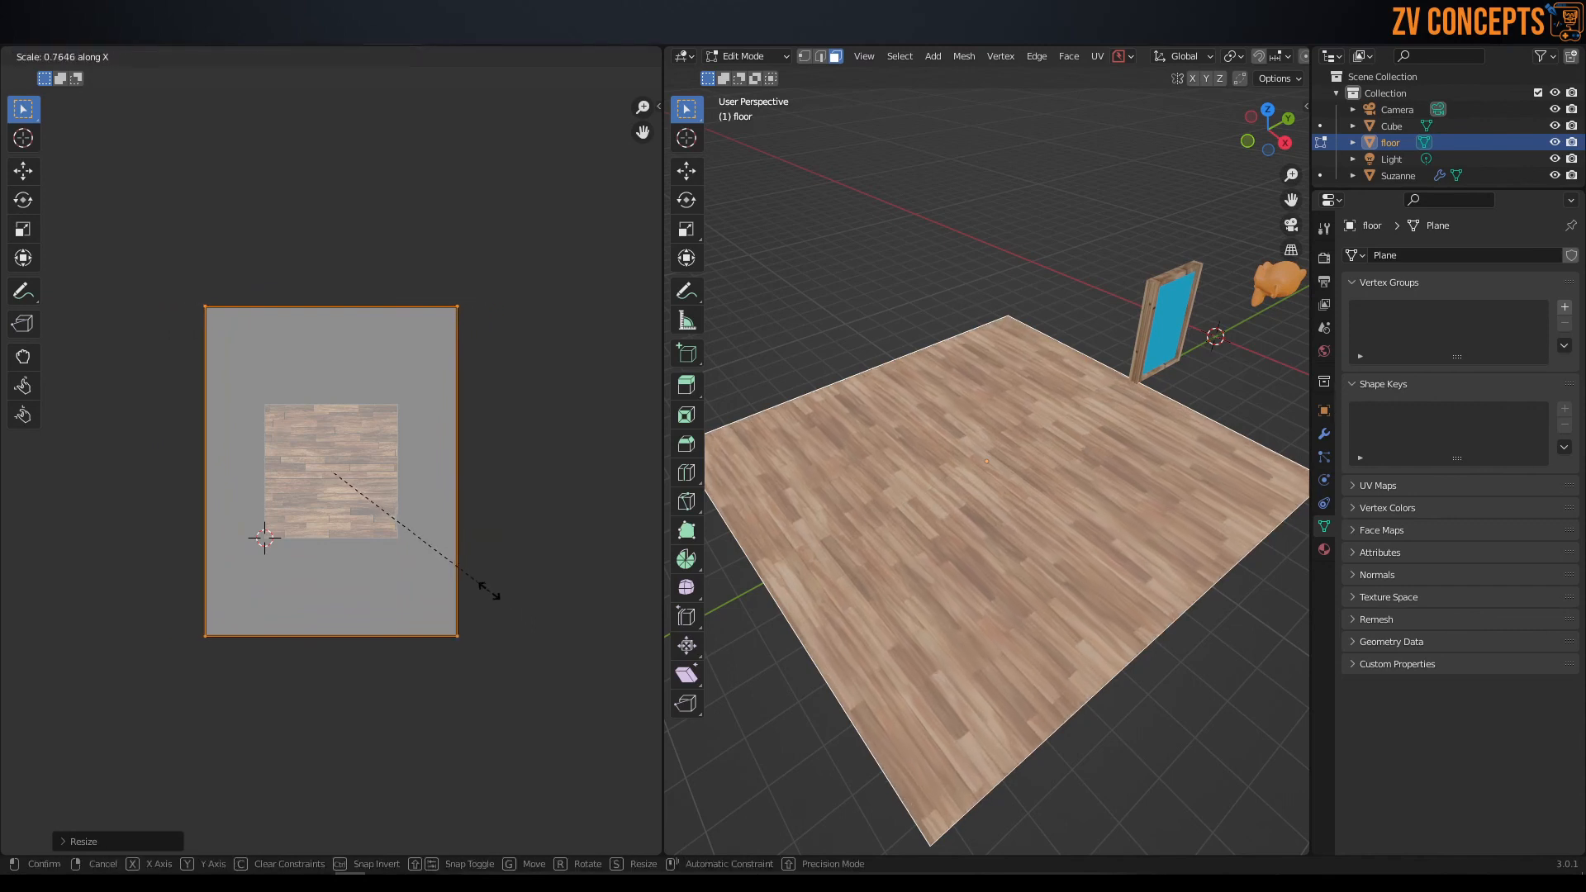
left_click(467, 571)
key("s")
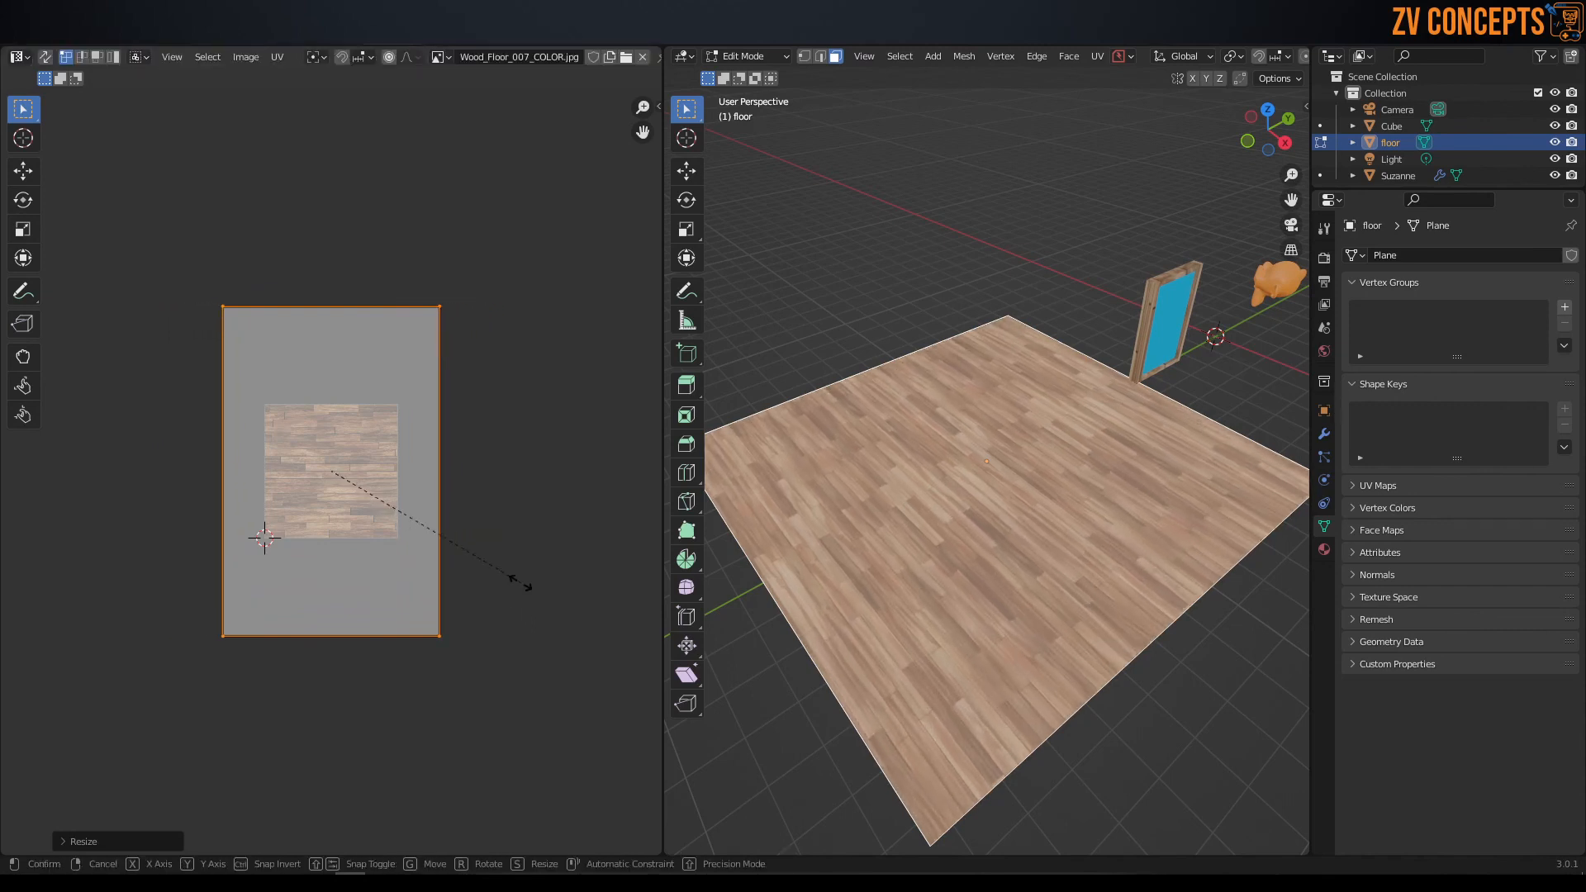
key("y")
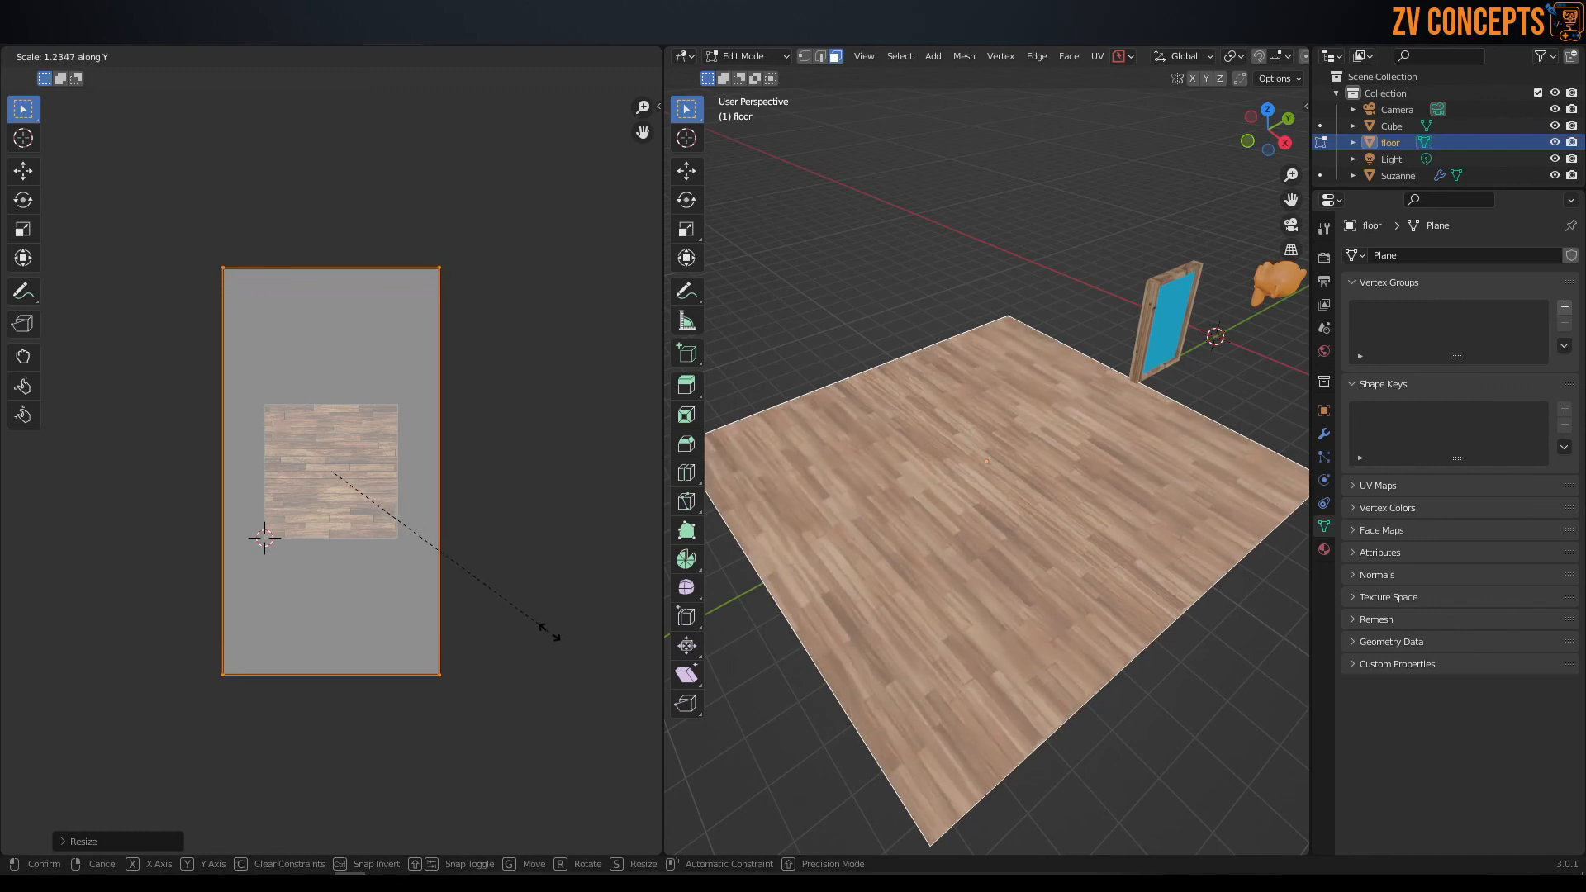
left_click(551, 630)
Return the floor to Object Mode and inspect its plank scale from different distances.
middle_click_drag(1103, 495, 1135, 501)
key("Tab")
left_click(1127, 407)
middle_click_drag(1093, 424, 950, 382)
scroll(1027, 463, "up", 3)
scroll(1061, 517, "down", 3)
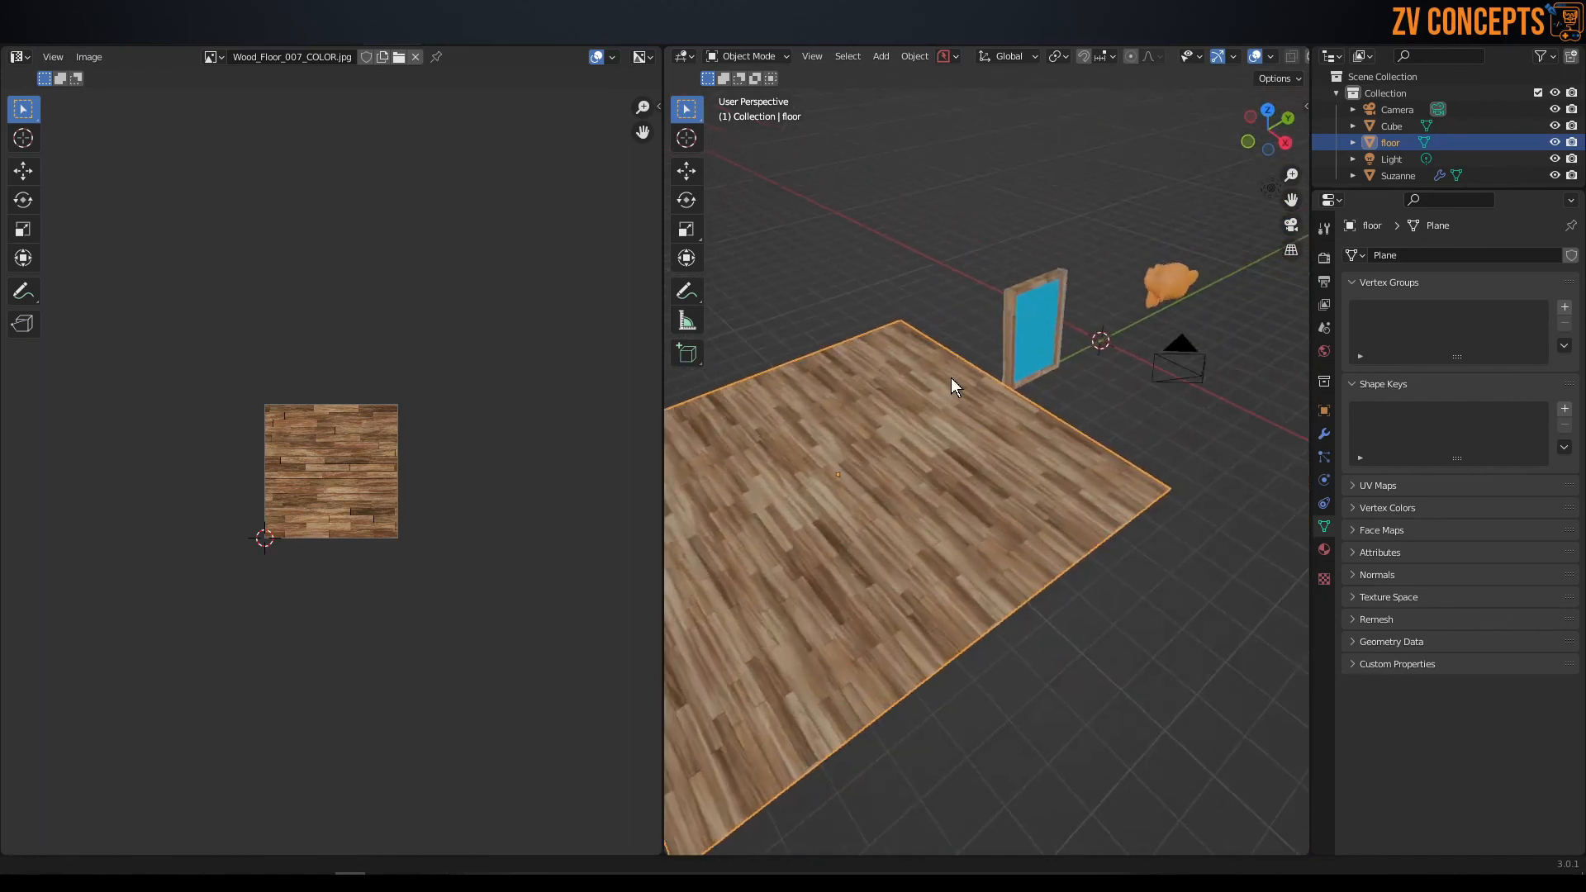
scroll(983, 330, "up", 2)
Select the framed blue panel and enter Edit Mode with face selection, facing the side of its wooden frame.
left_click(1019, 268)
middle_click_drag(1019, 246, 892, 353)
scroll(909, 277, "up", 3)
middle_click_drag(909, 276, 990, 289, "shift")
scroll(948, 364, "up", 2)
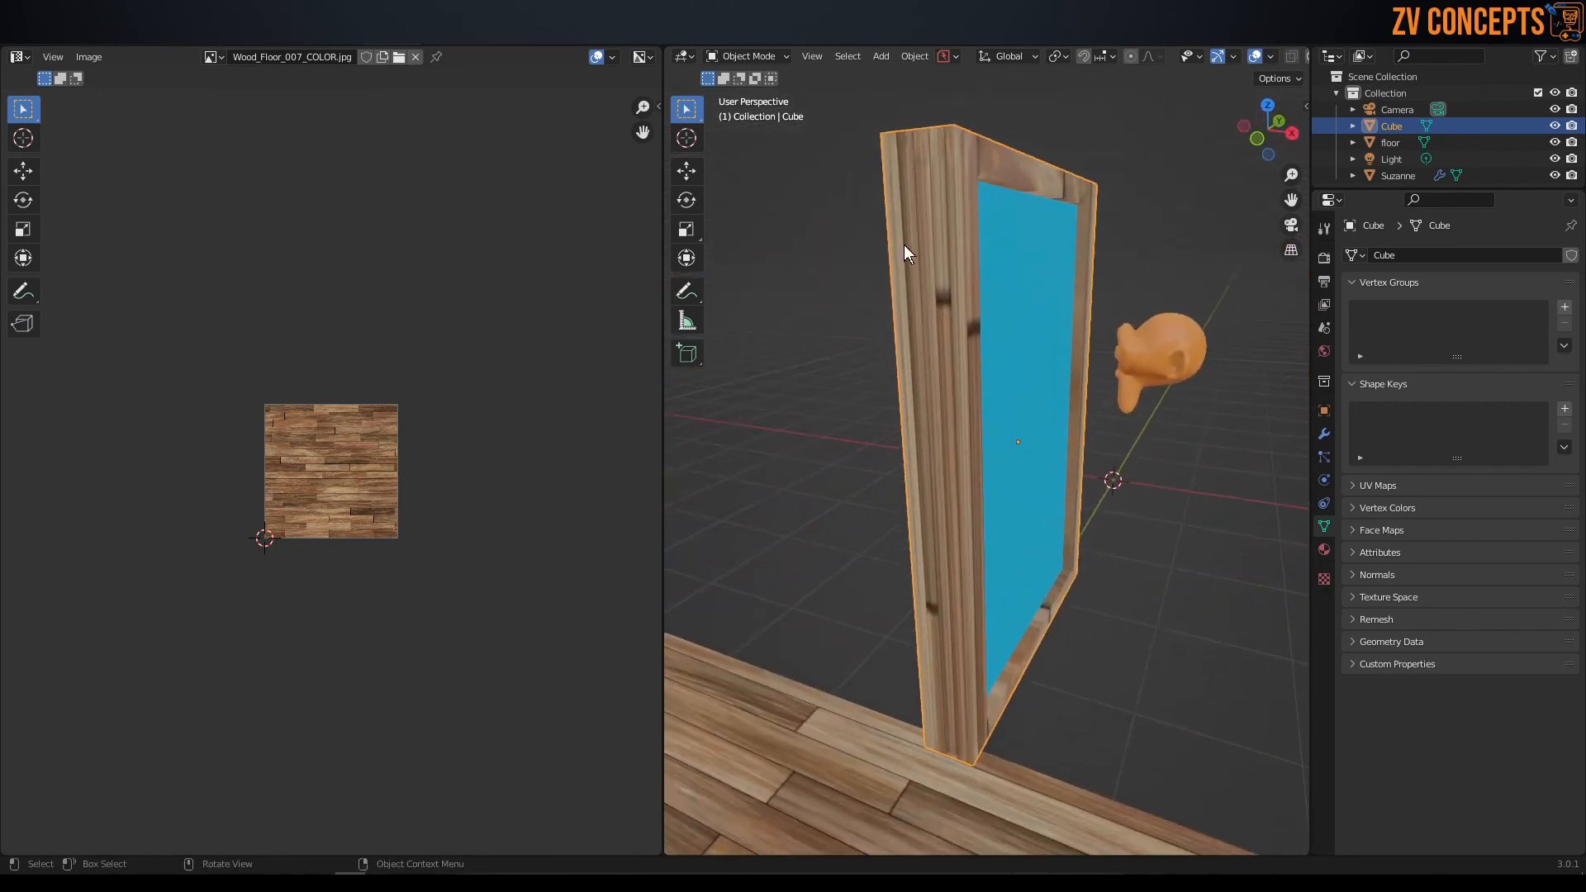
scroll(950, 493, "down", 1)
middle_click_drag(989, 552, 998, 482, "shift")
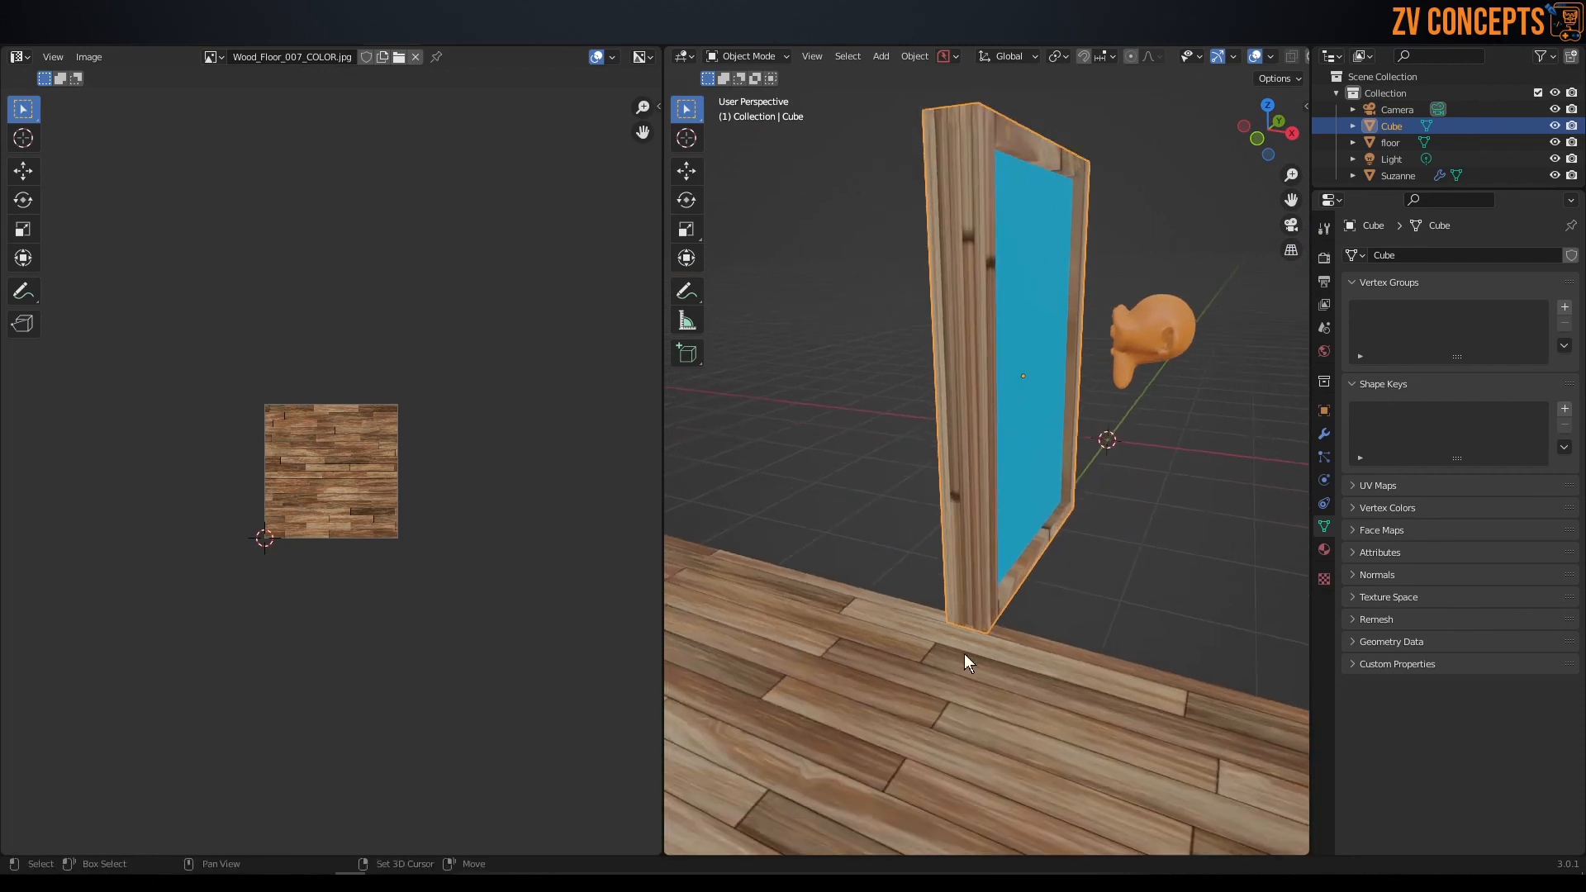
middle_click_drag(963, 305, 950, 538, "shift")
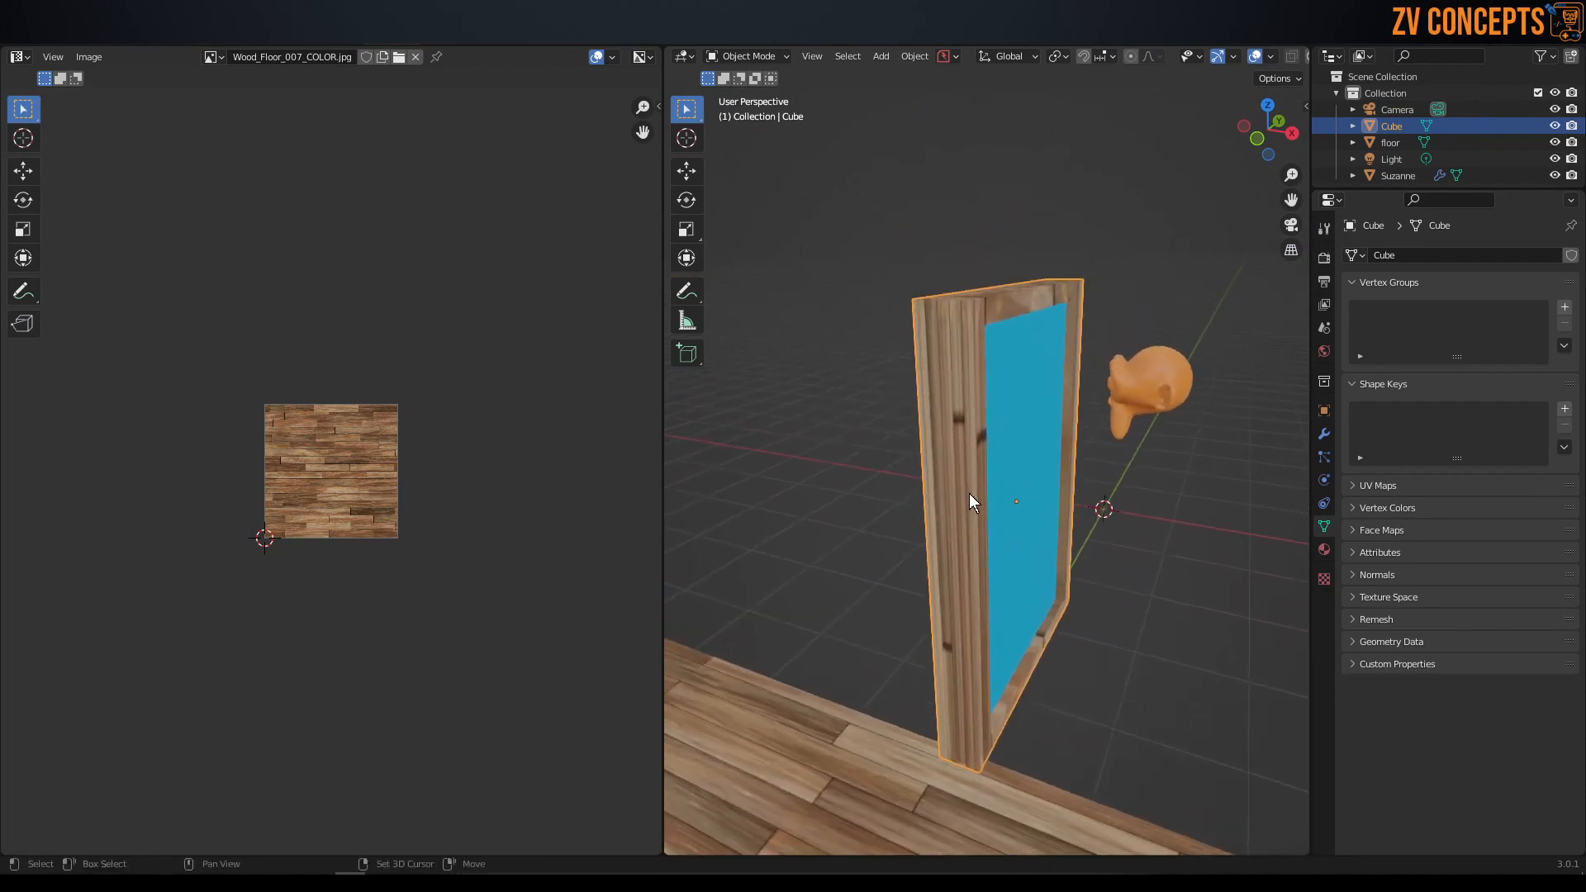
middle_click_drag(983, 444, 965, 448)
key("ctrl+Tab")
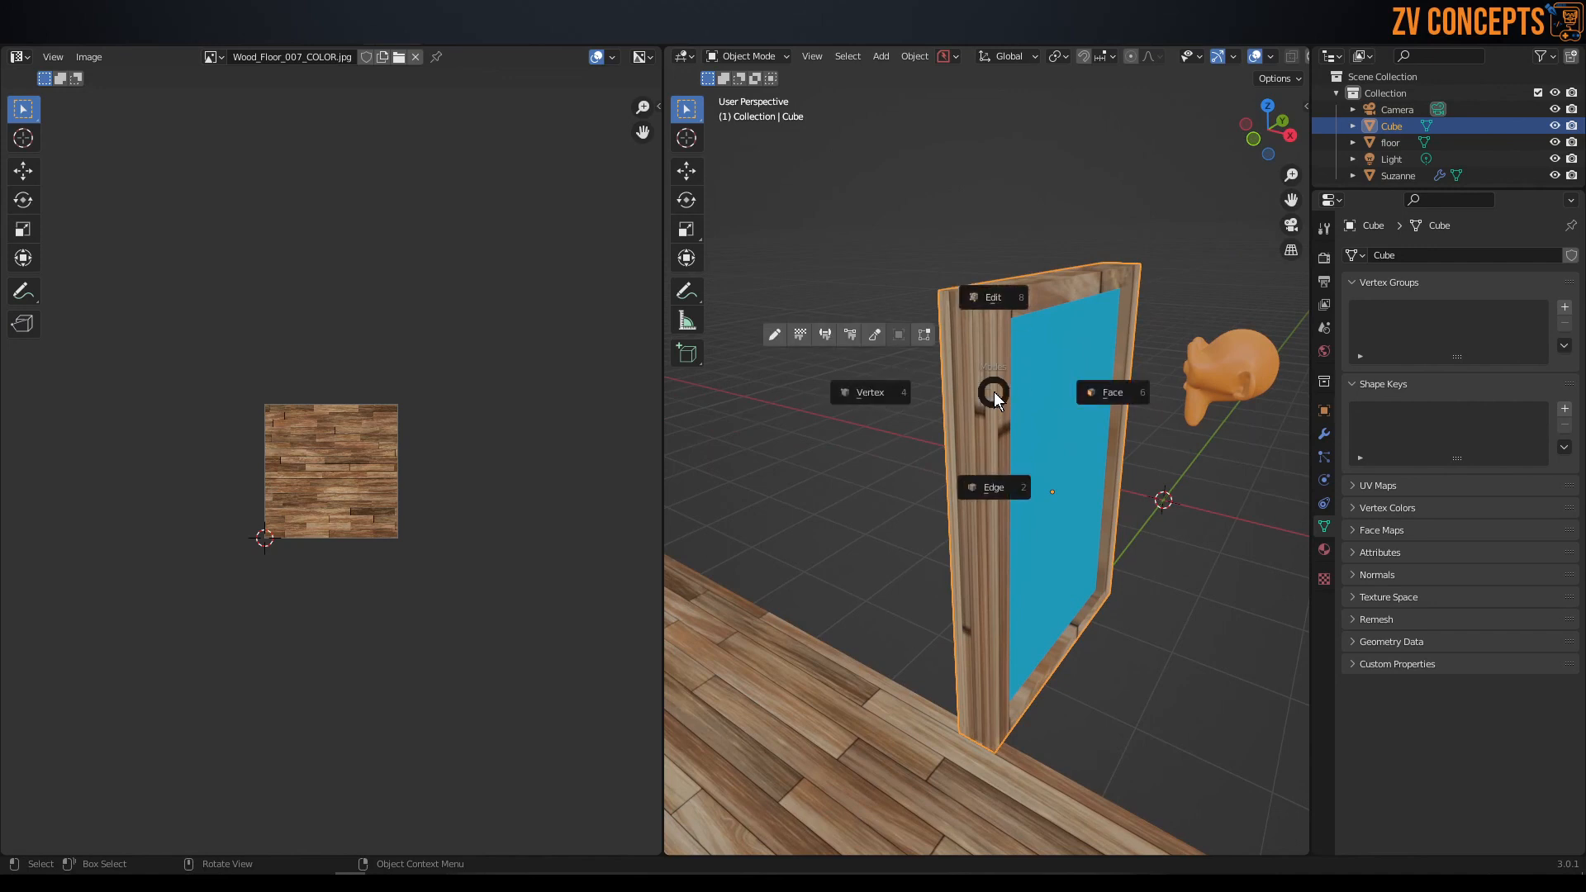
left_click(1102, 390)
middle_click_drag(1103, 391, 1079, 395)
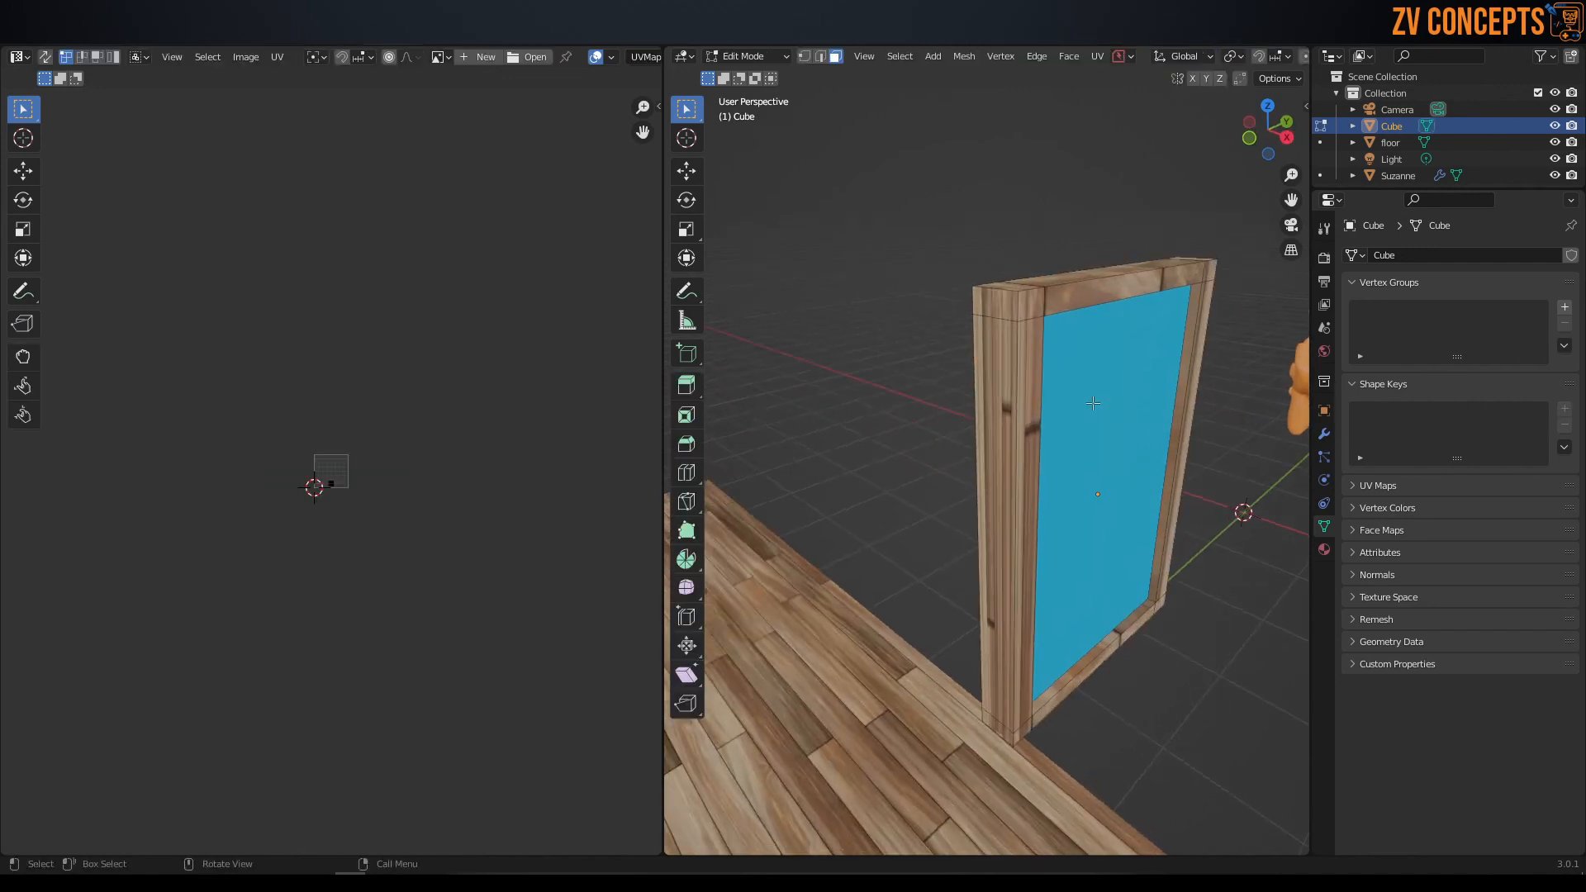
Select all faces and UVs of the framed panel and unwrap them with Smart UV Project.
key("a")
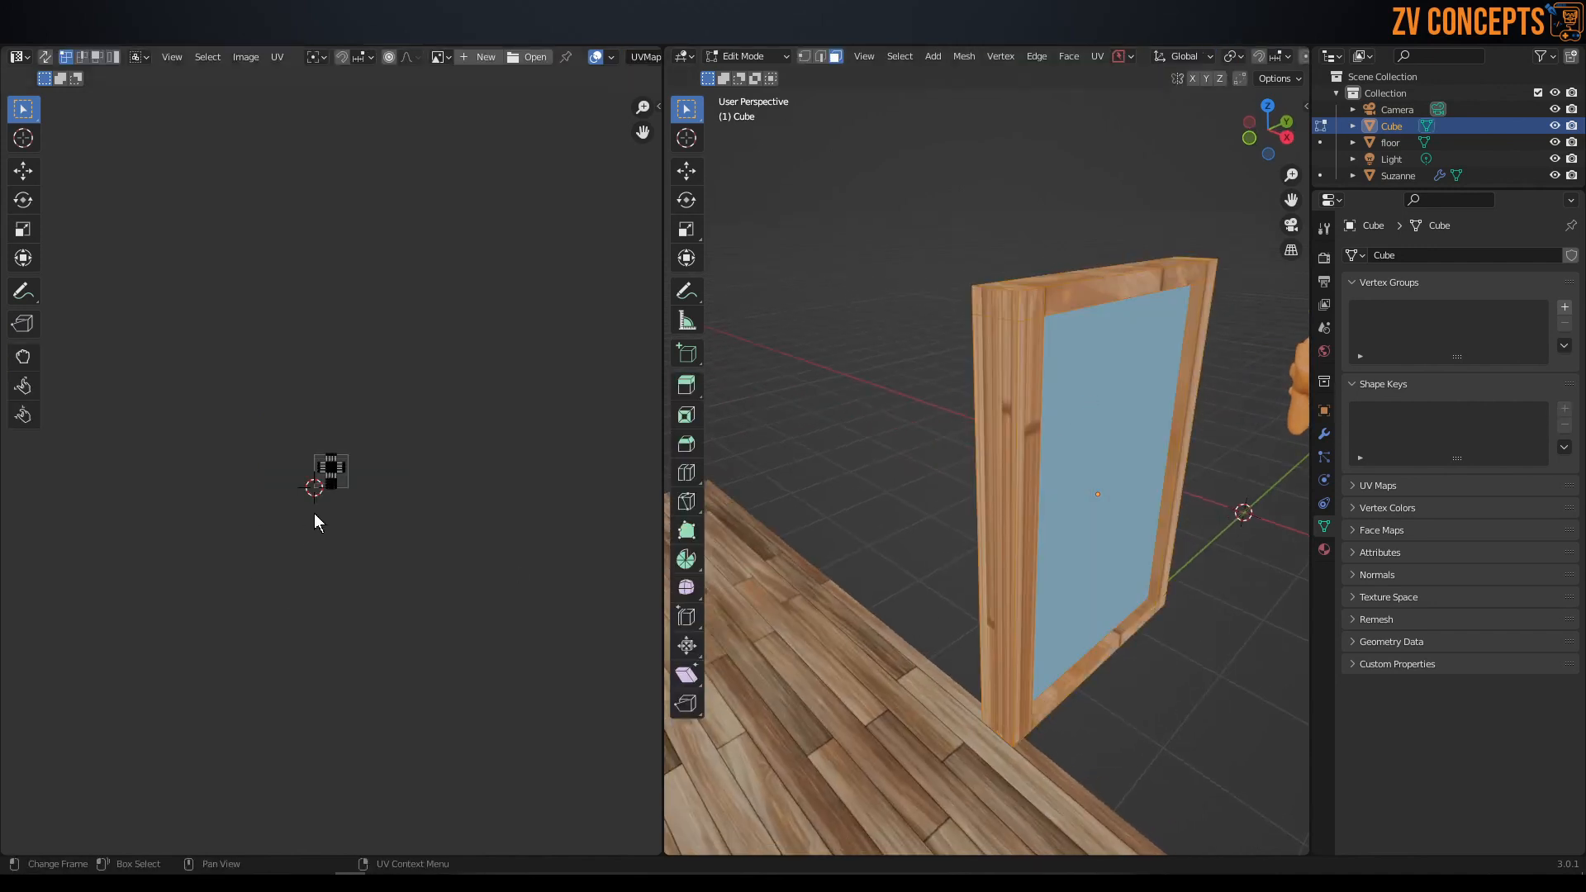
scroll(318, 512, "up", 5)
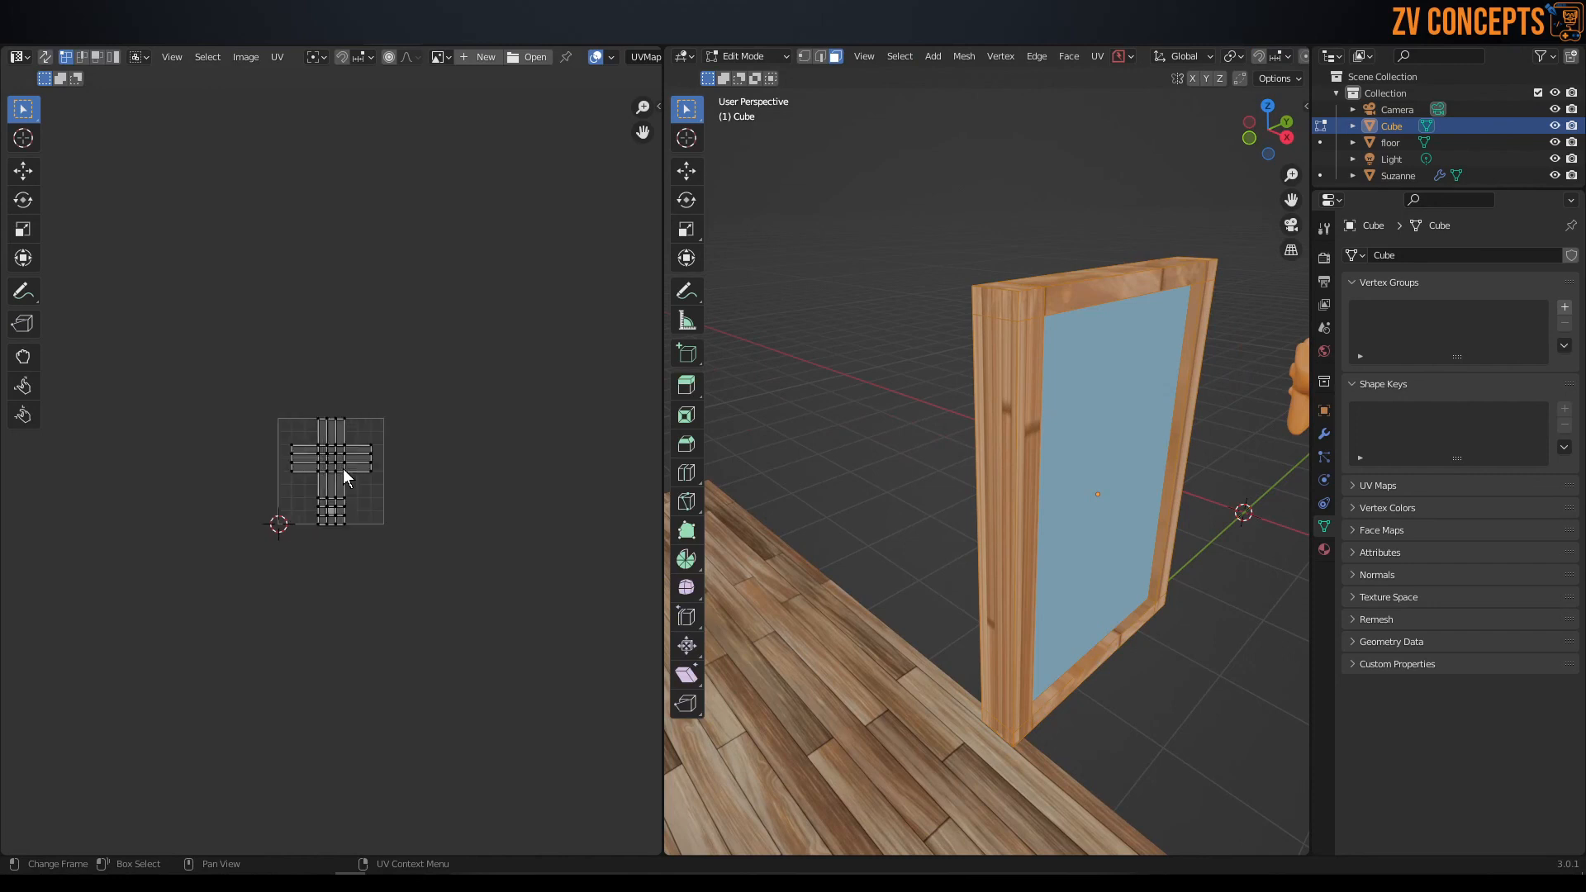
key("a")
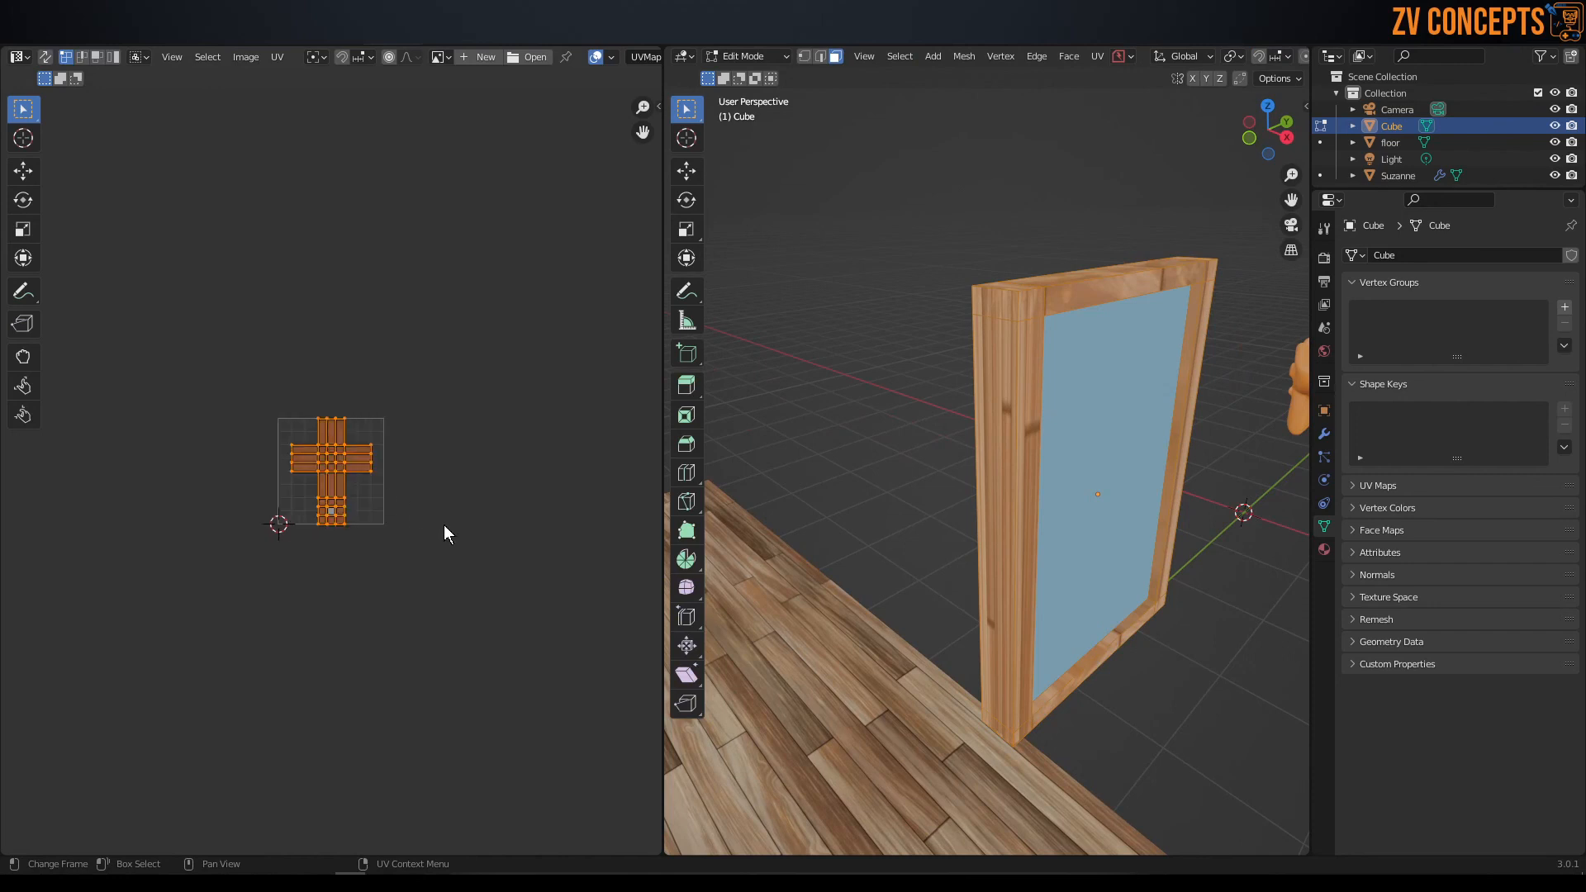
key("KP_Decimal")
scroll(444, 523, "down", 4)
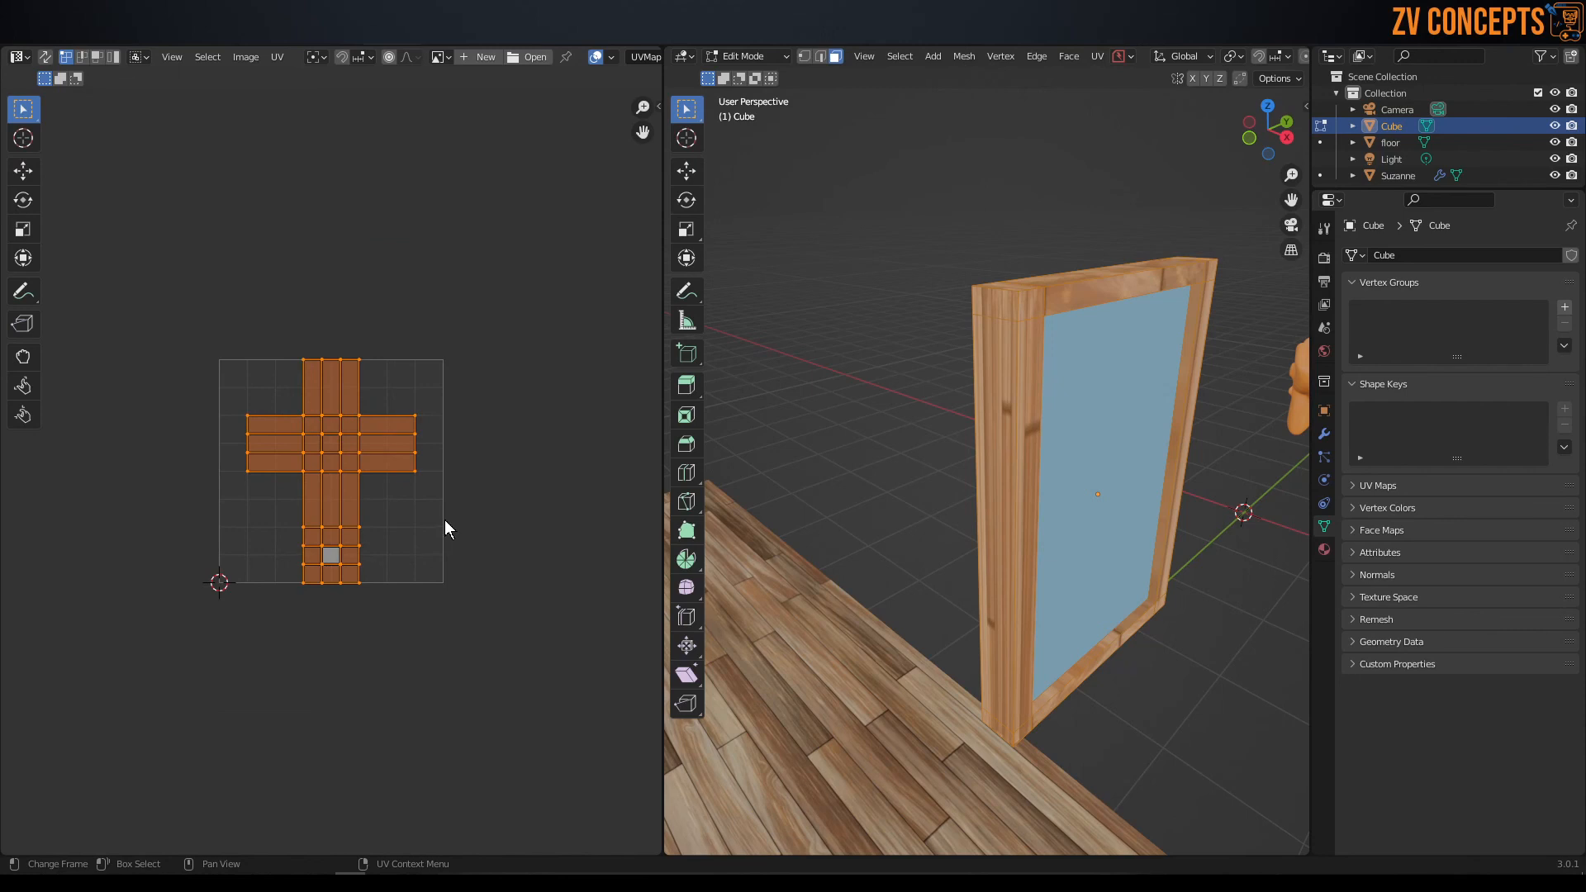
key("u")
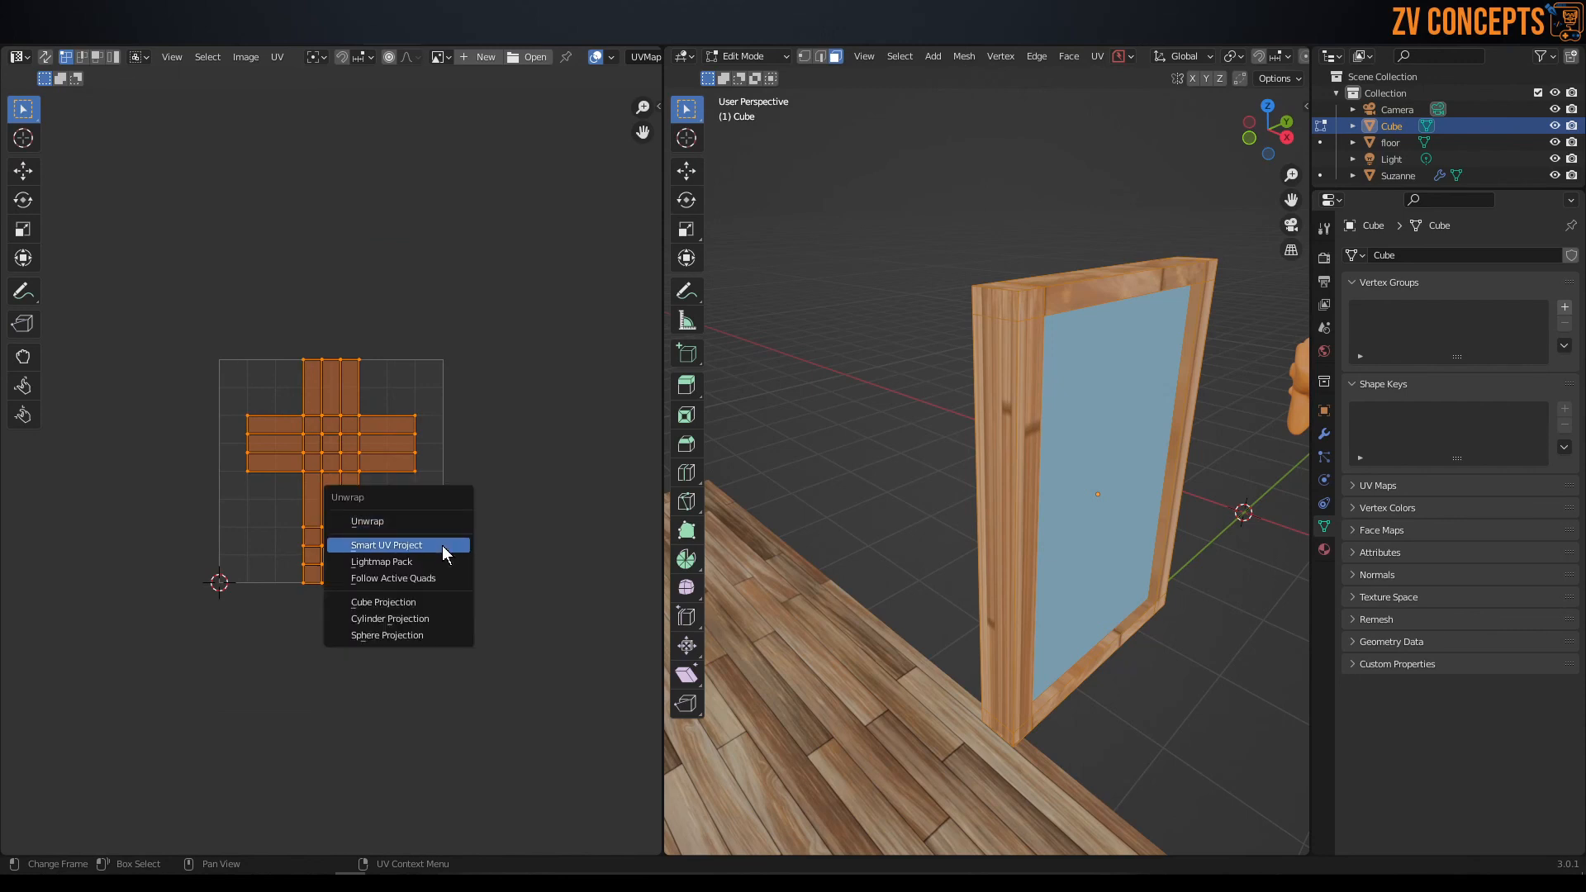
left_click(443, 545)
left_click(476, 676)
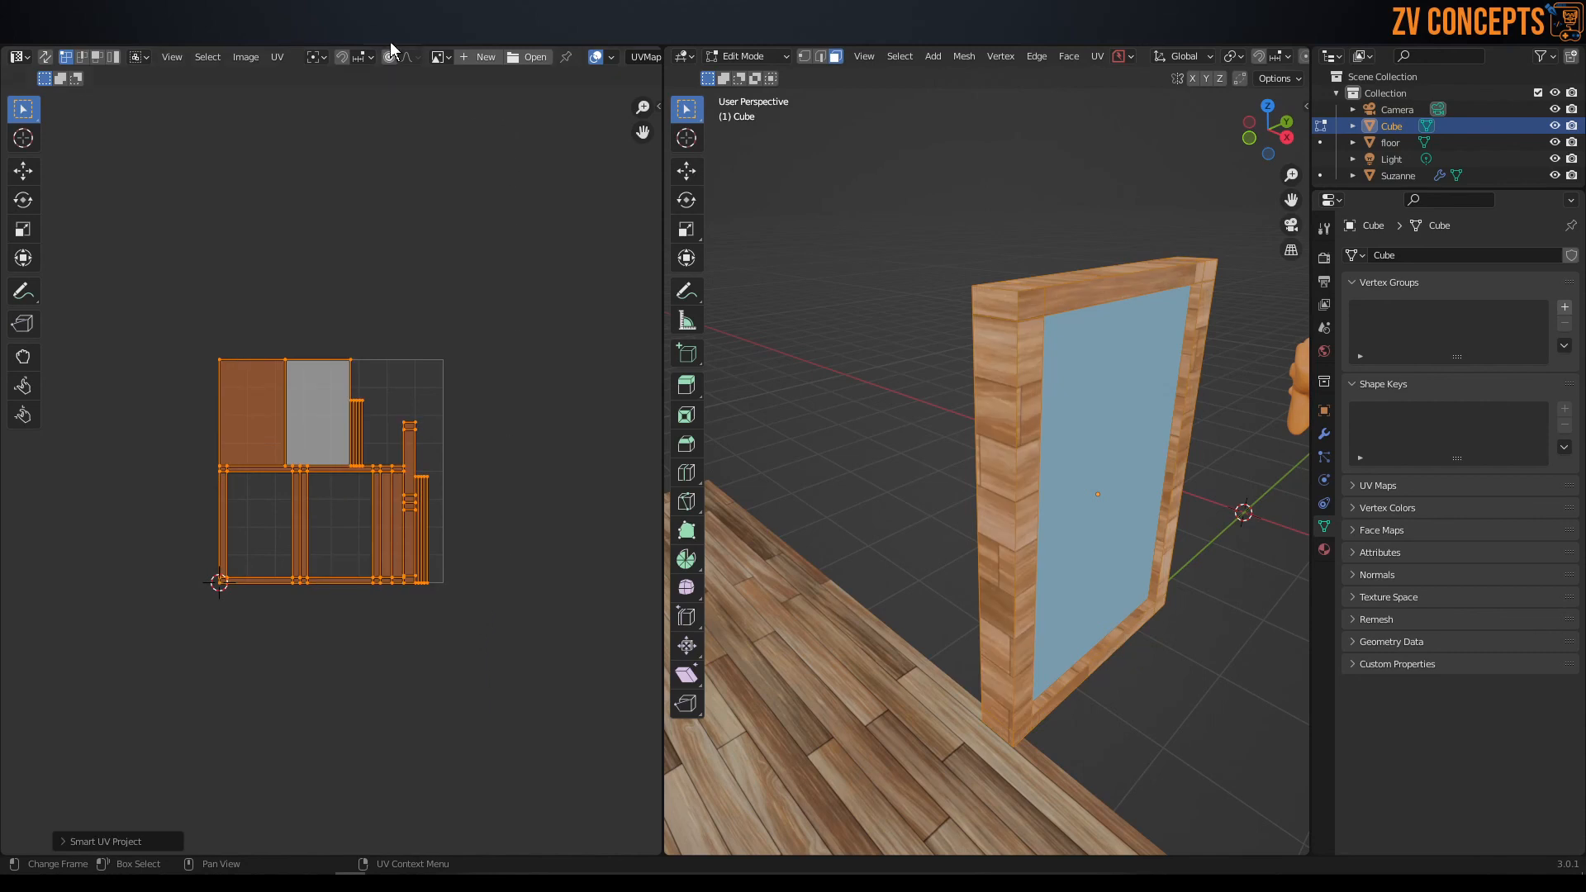
Average the scale of the framed panel's UV islands and pack them.
left_click(277, 57)
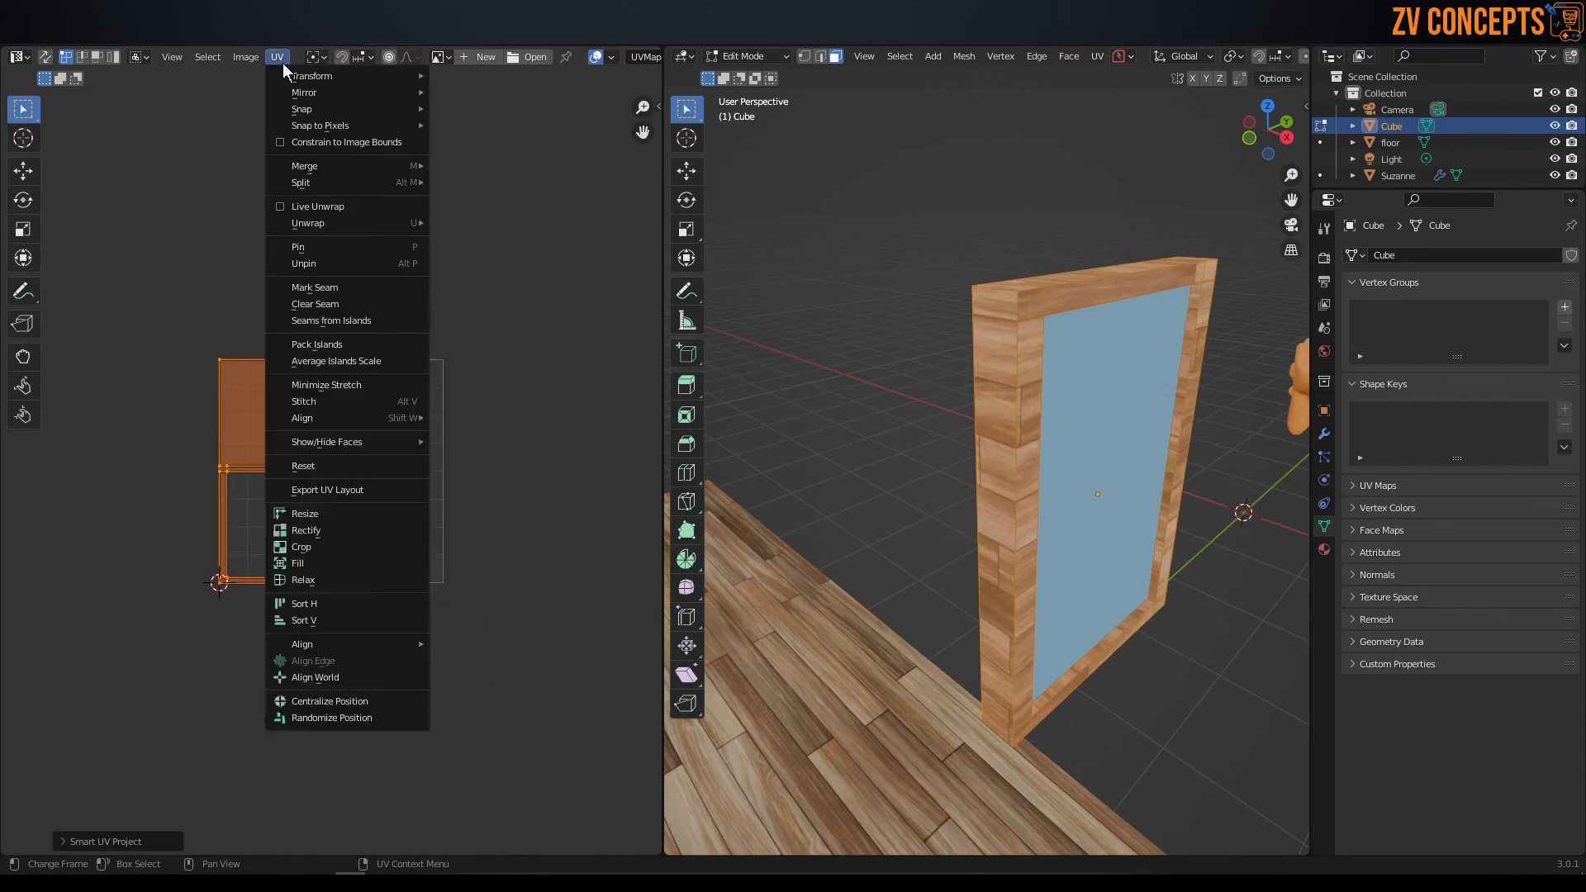
left_click(399, 364)
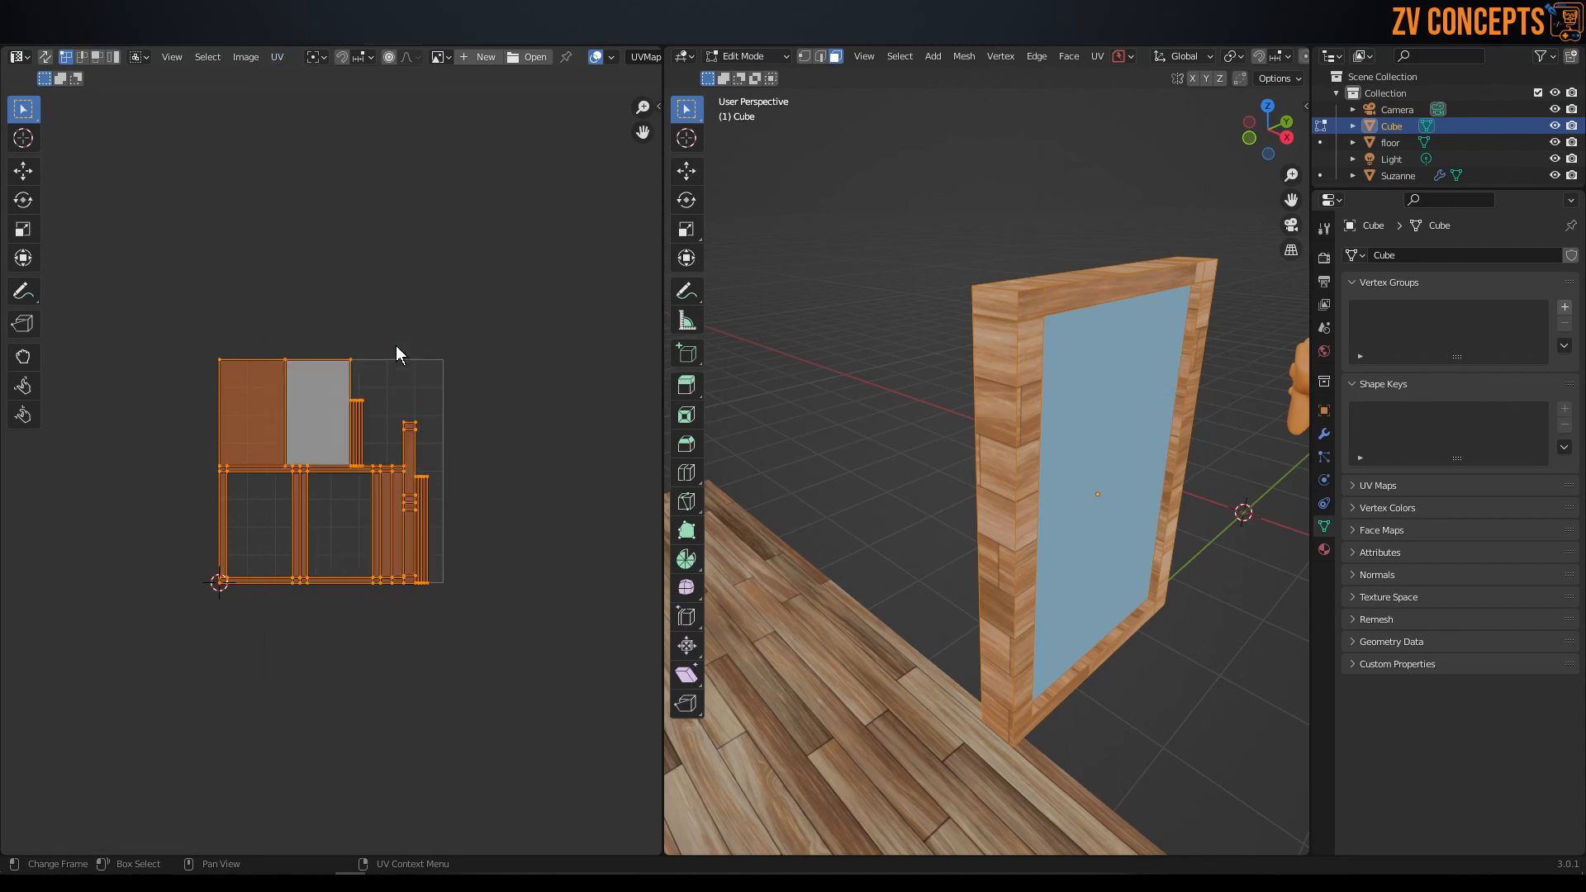
left_click(278, 57)
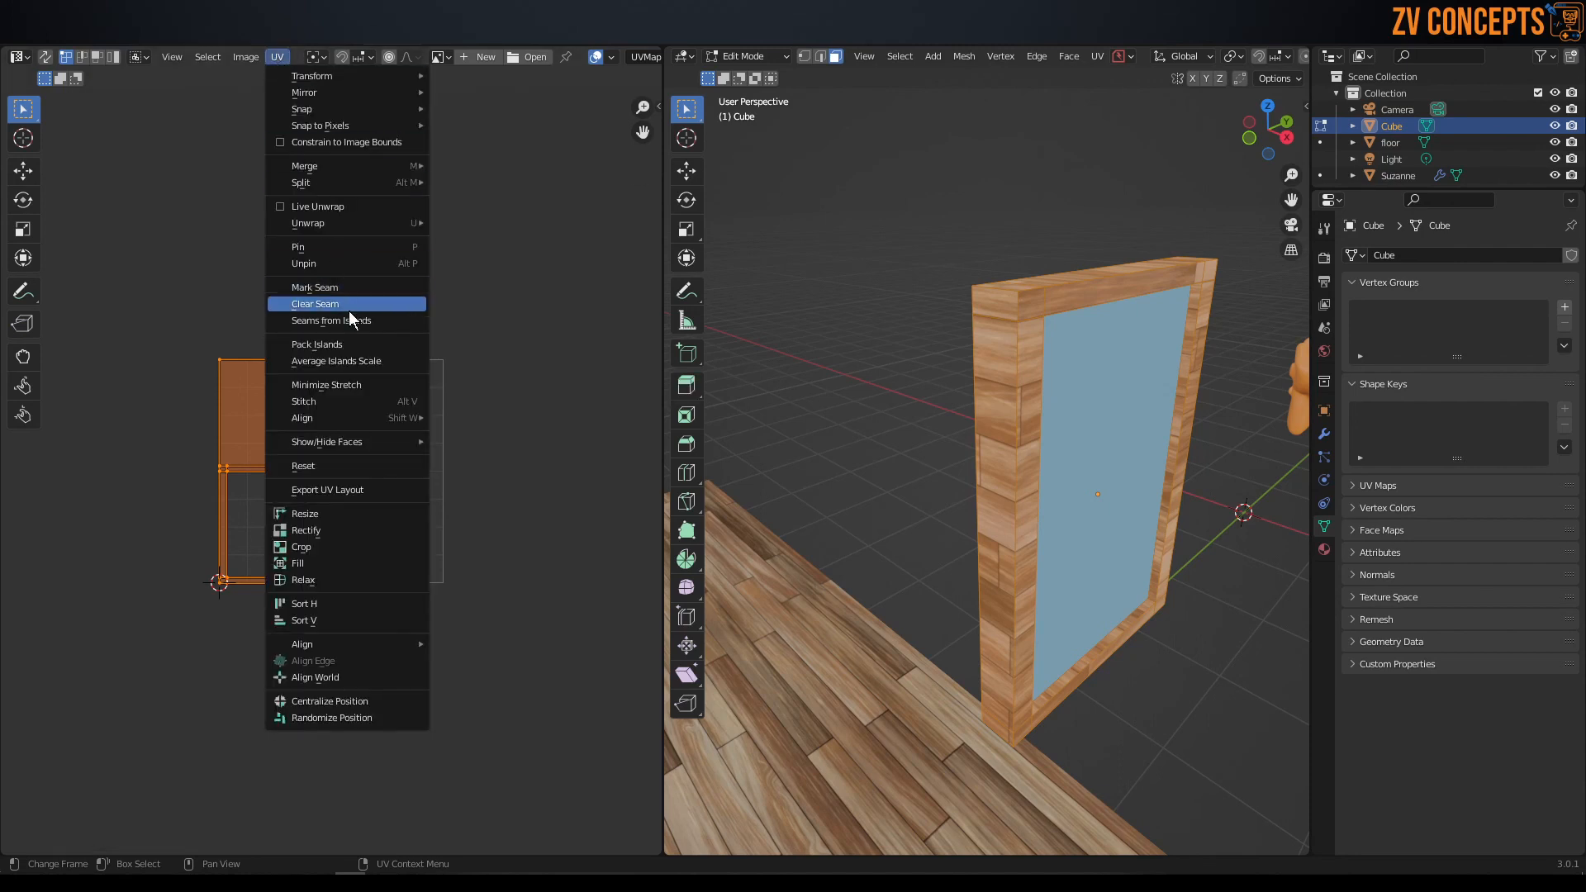
left_click(368, 347)
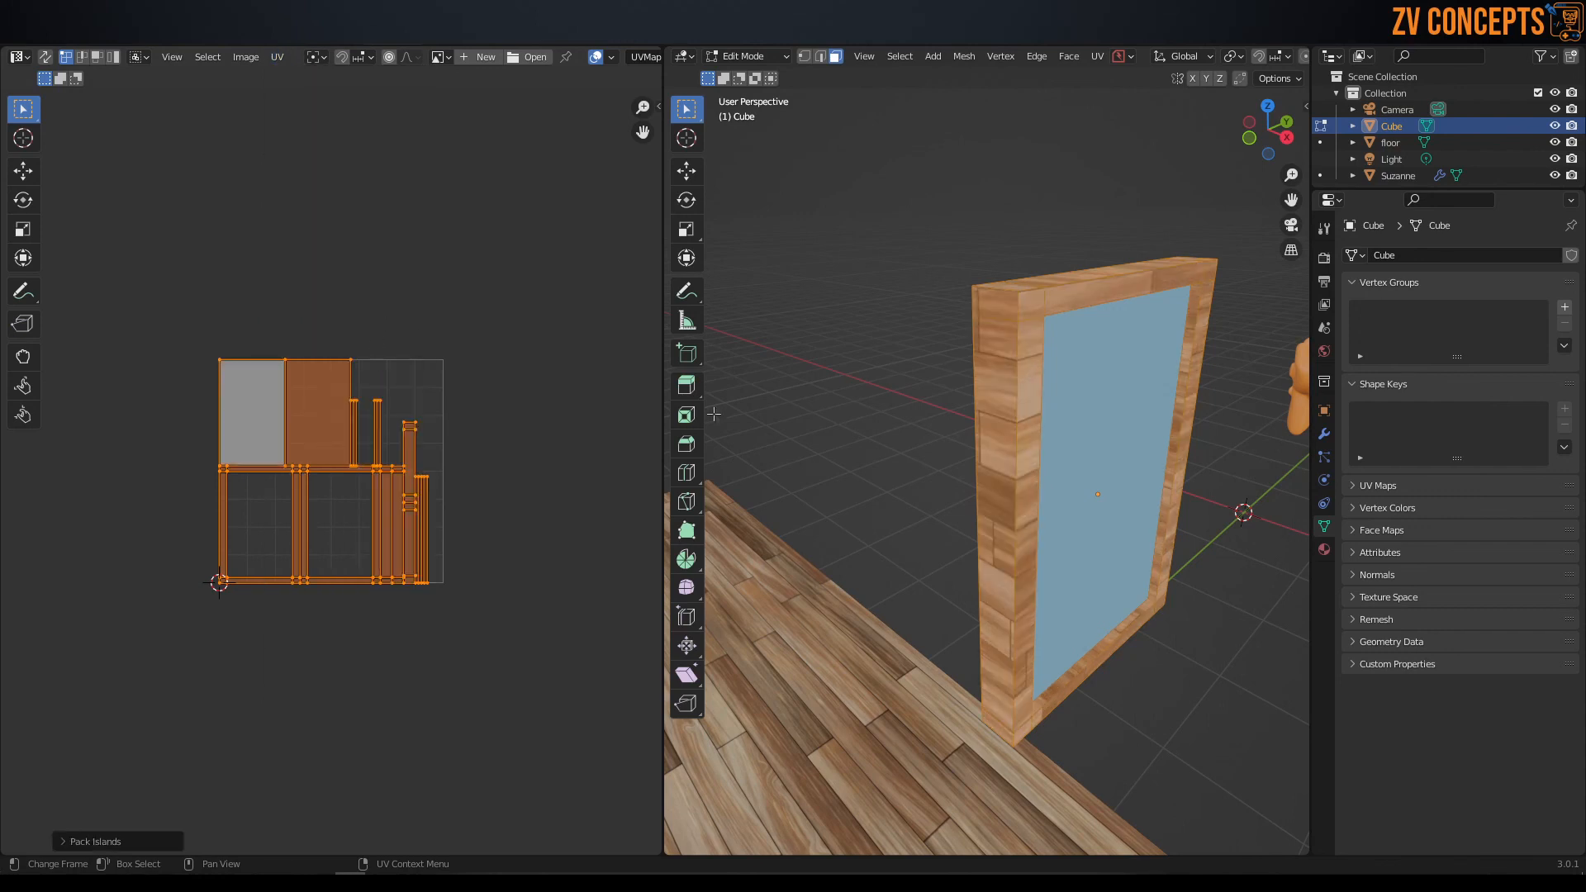
Rotate all of the panel's UV islands 90 degrees clockwise so the wood grain runs along the frame's side.
middle_click_drag(1024, 308, 982, 476)
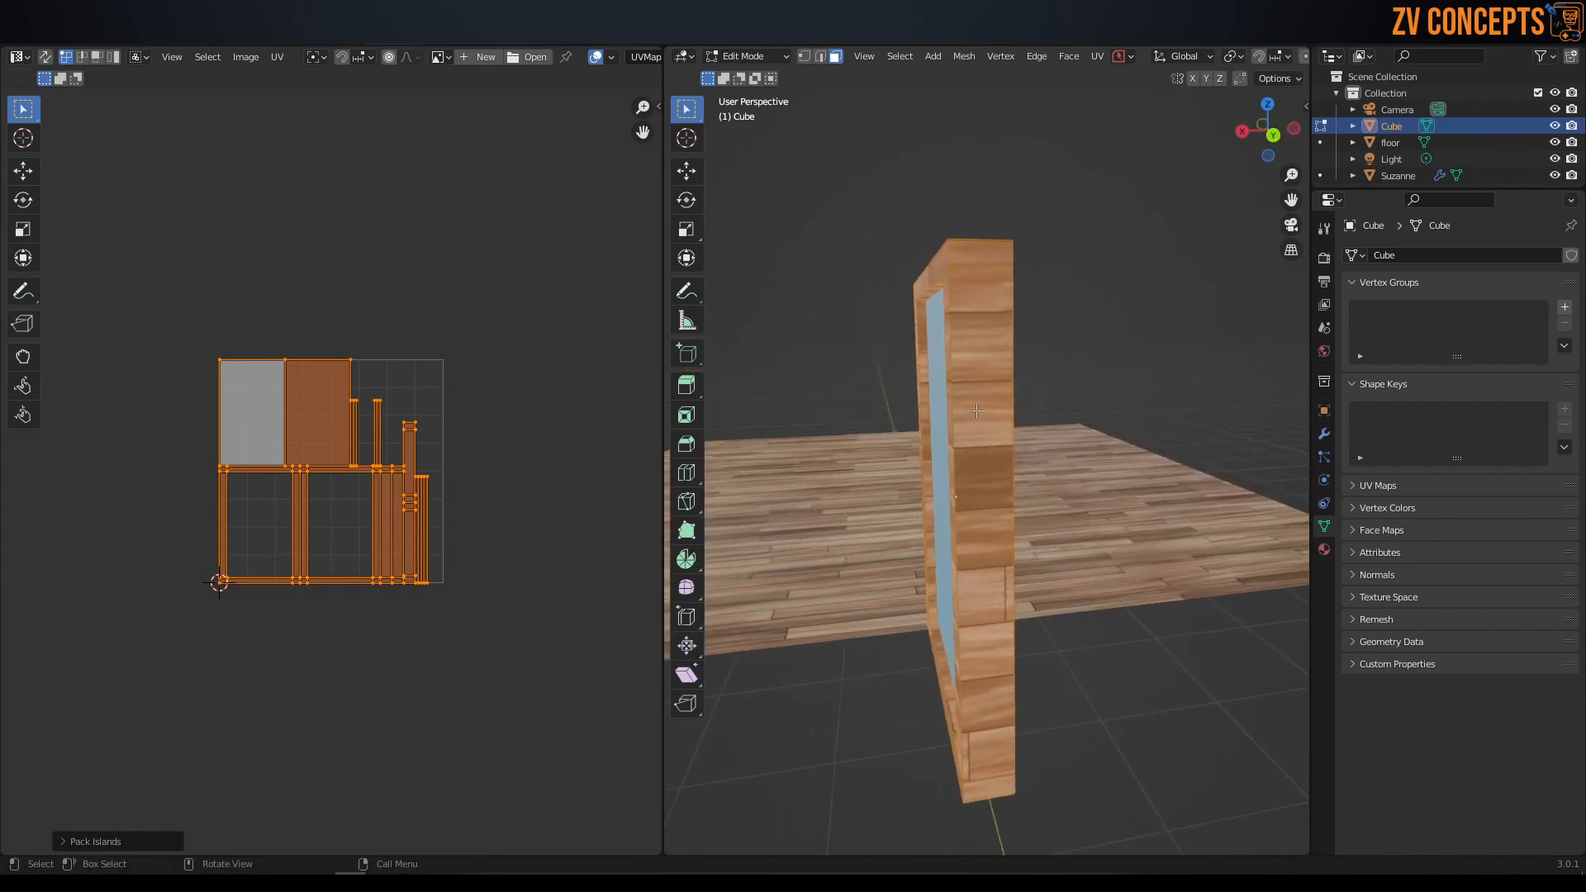
scroll(323, 423, "up", 1)
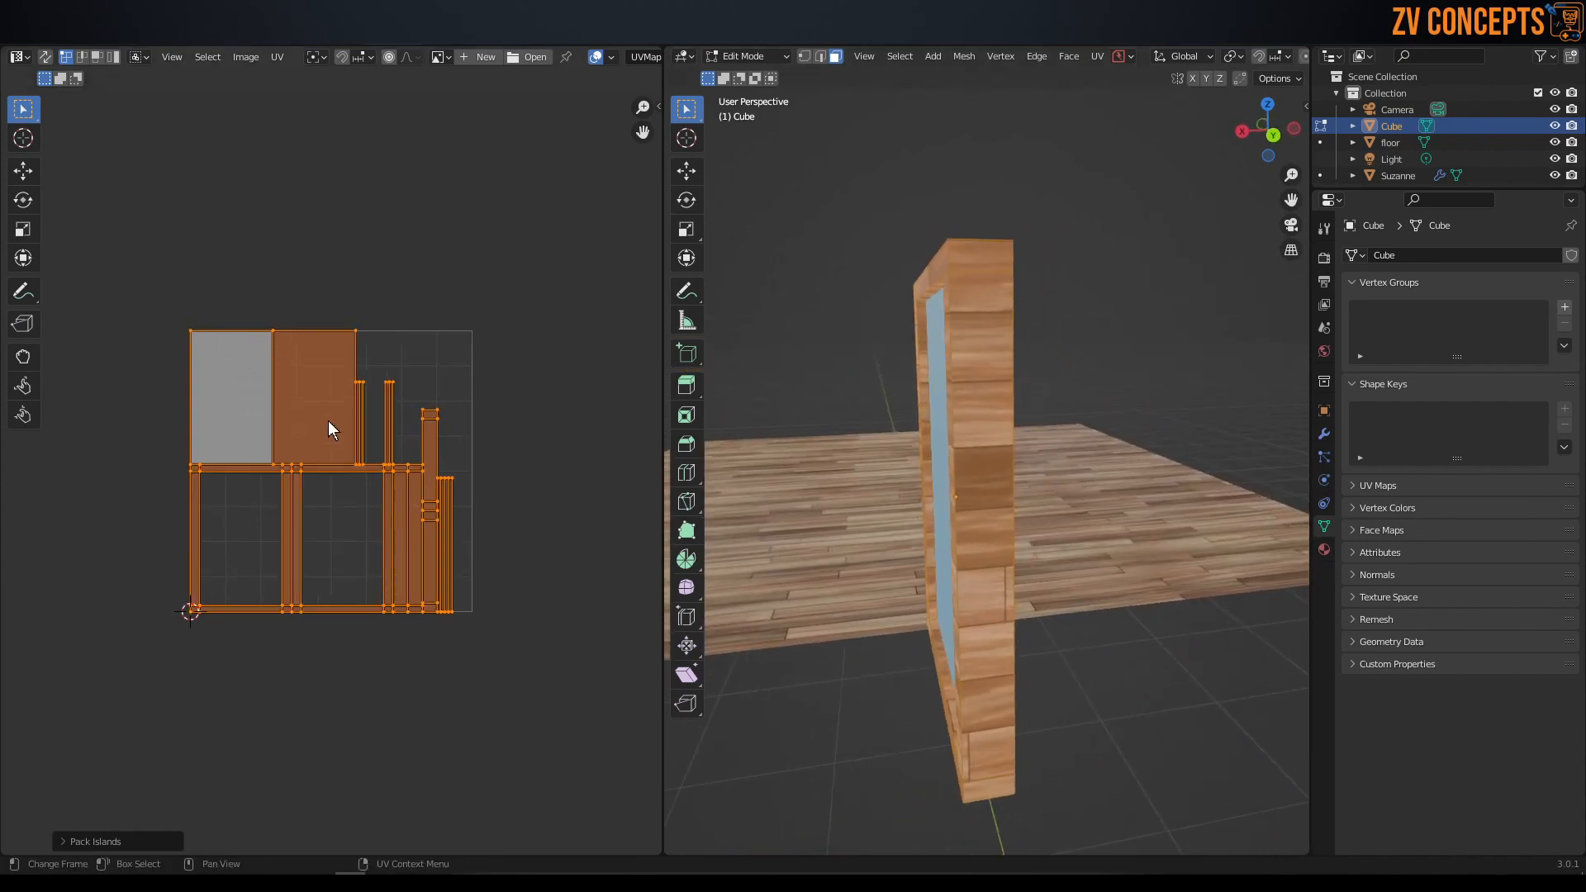
key("r")
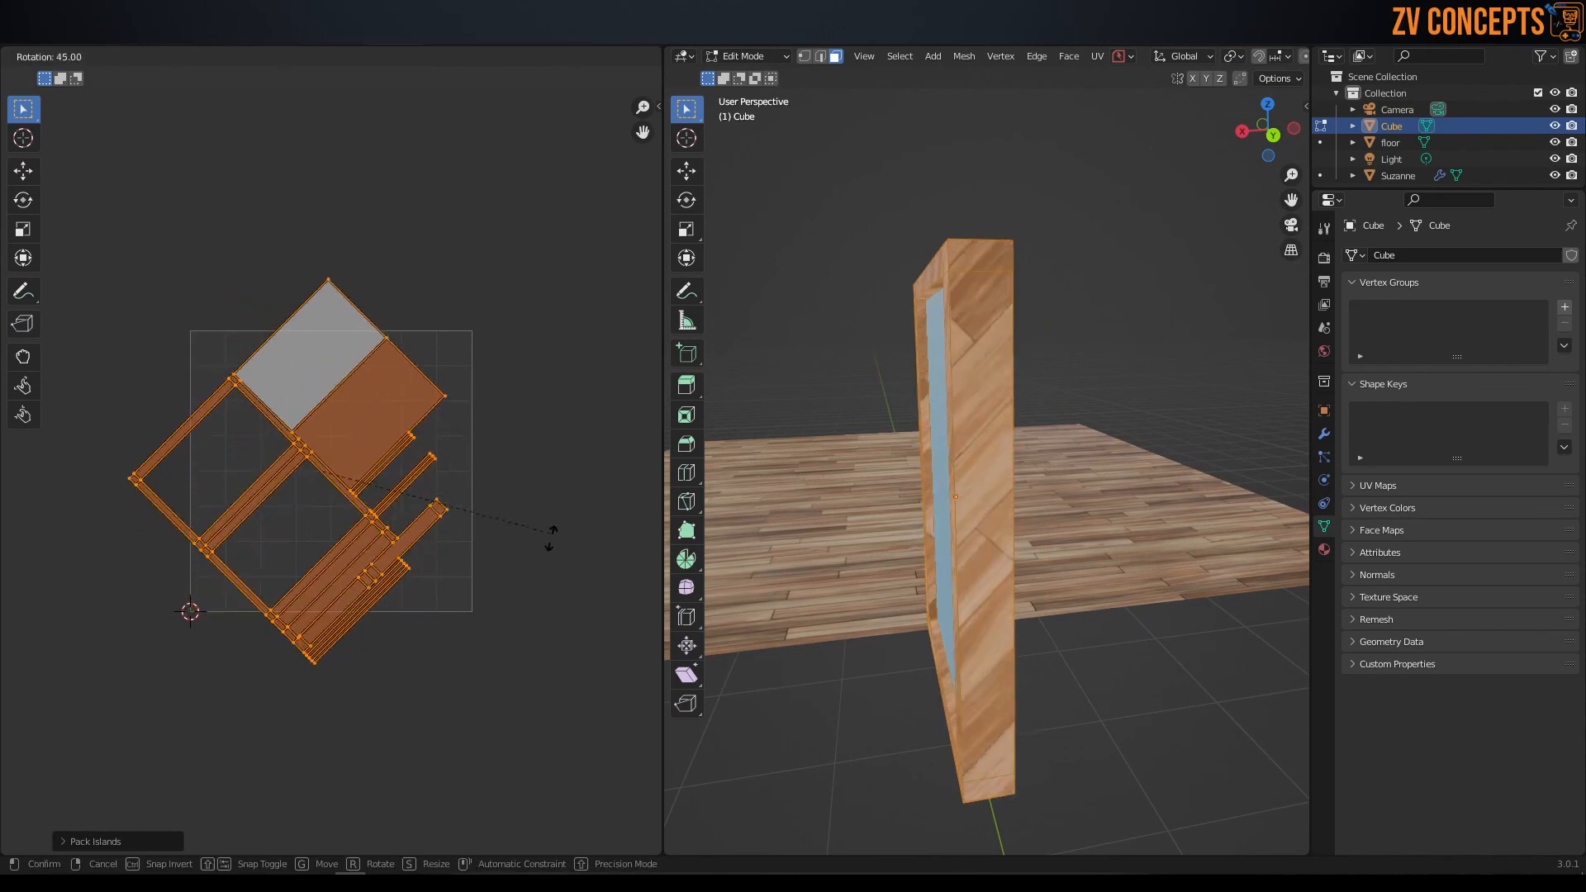
left_click(508, 777)
Scale the panel's UV islands down to about 0.91 and move them slightly within the UV square.
key("s")
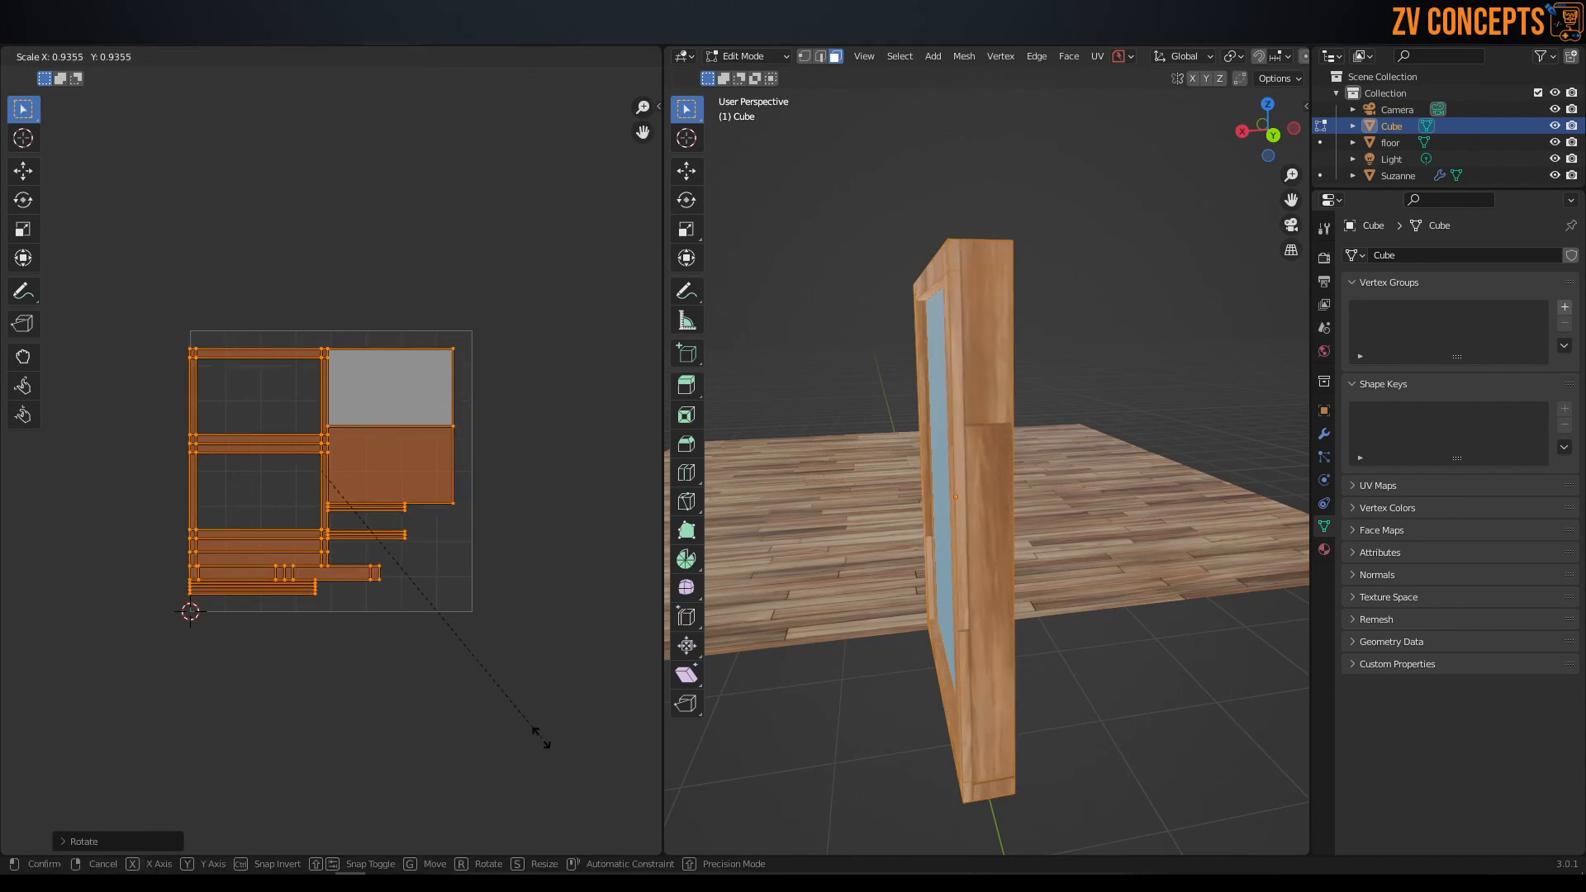
left_click(524, 730)
key("g")
left_click(532, 724)
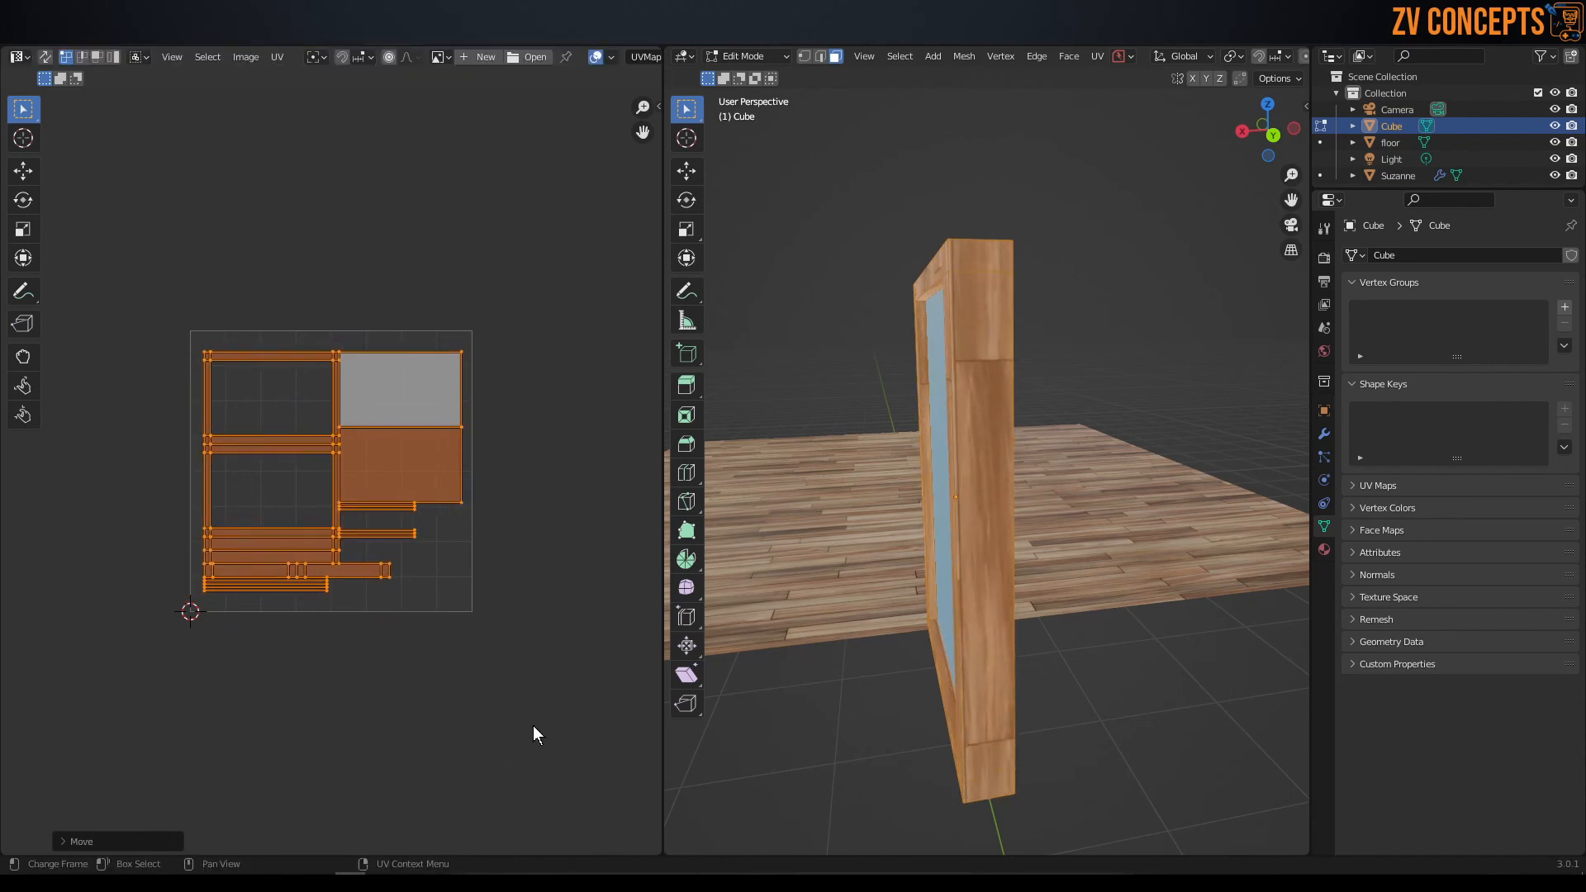
Return the framed panel to Object Mode and inspect its wood grain from the side and front.
middle_click_drag(926, 380, 1154, 344)
key("Tab")
left_click(1025, 269)
middle_click_drag(1024, 268, 831, 344)
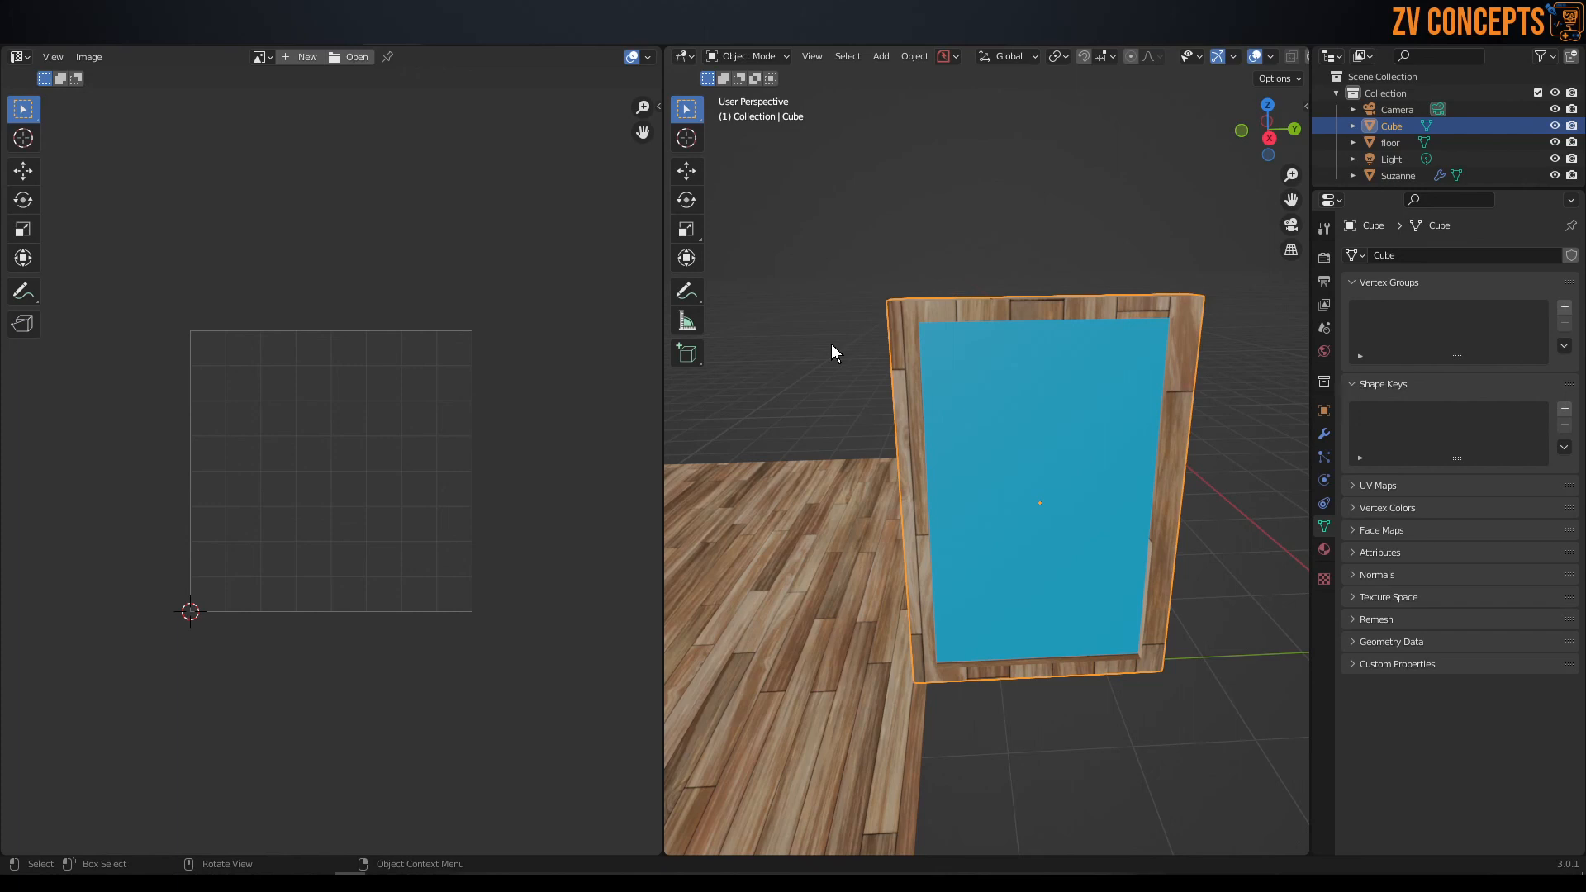
Select the Suzanne monkey head and frame the view on it.
scroll(895, 210, "down", 5)
middle_click_drag(970, 357, 1070, 475)
left_click(1048, 388)
key("KP_Decimal")
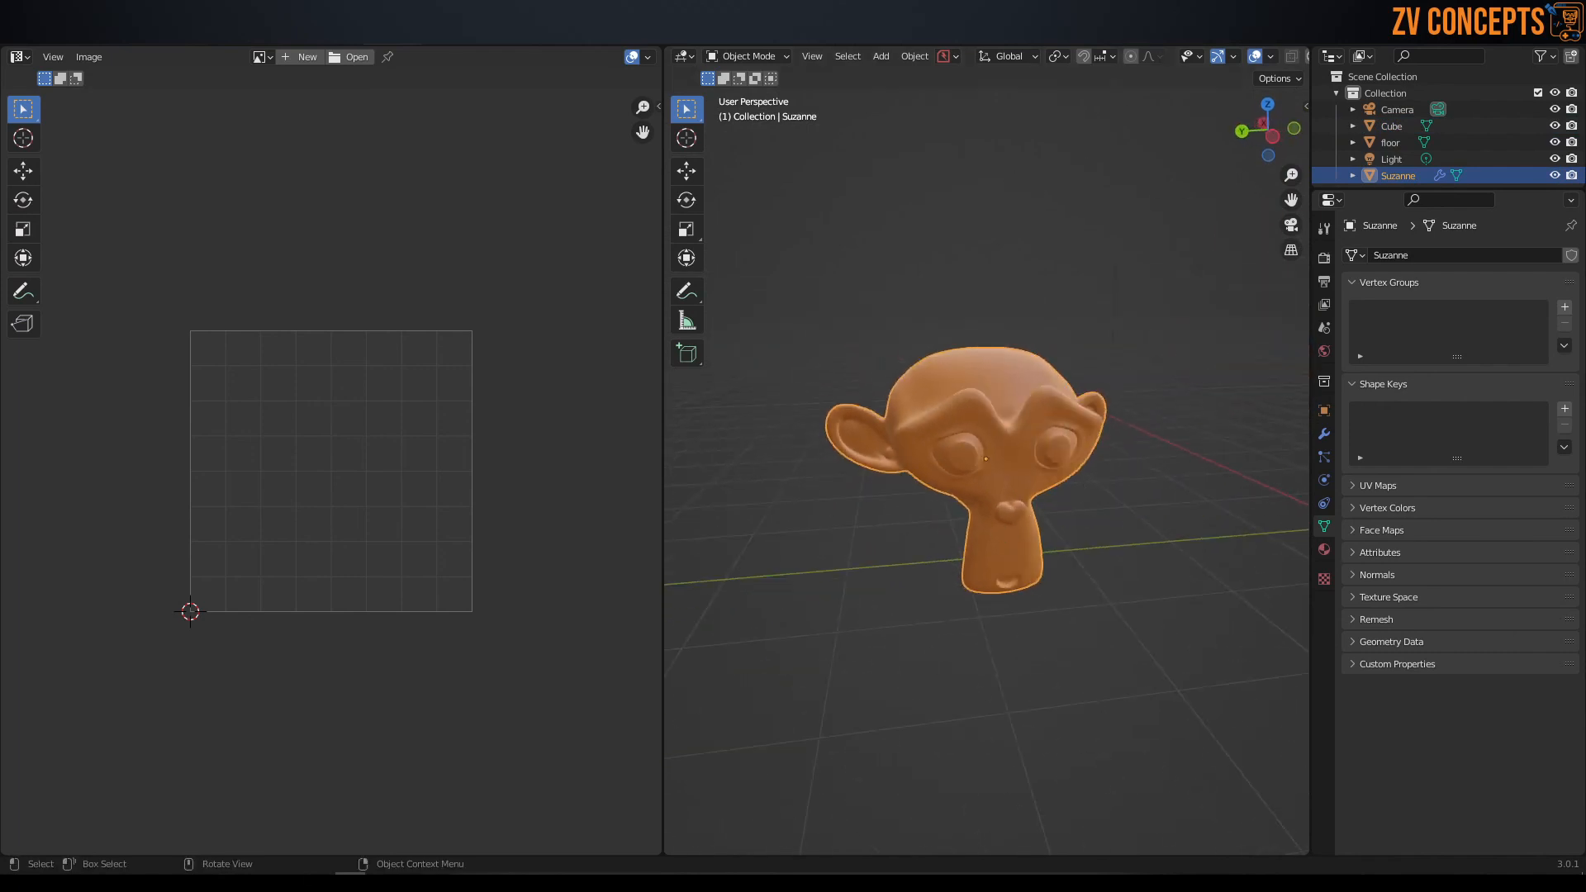
Switch to the File Explorer window showing the cgartist_wallpaper_textures folder.
mouse_move(447, 882)
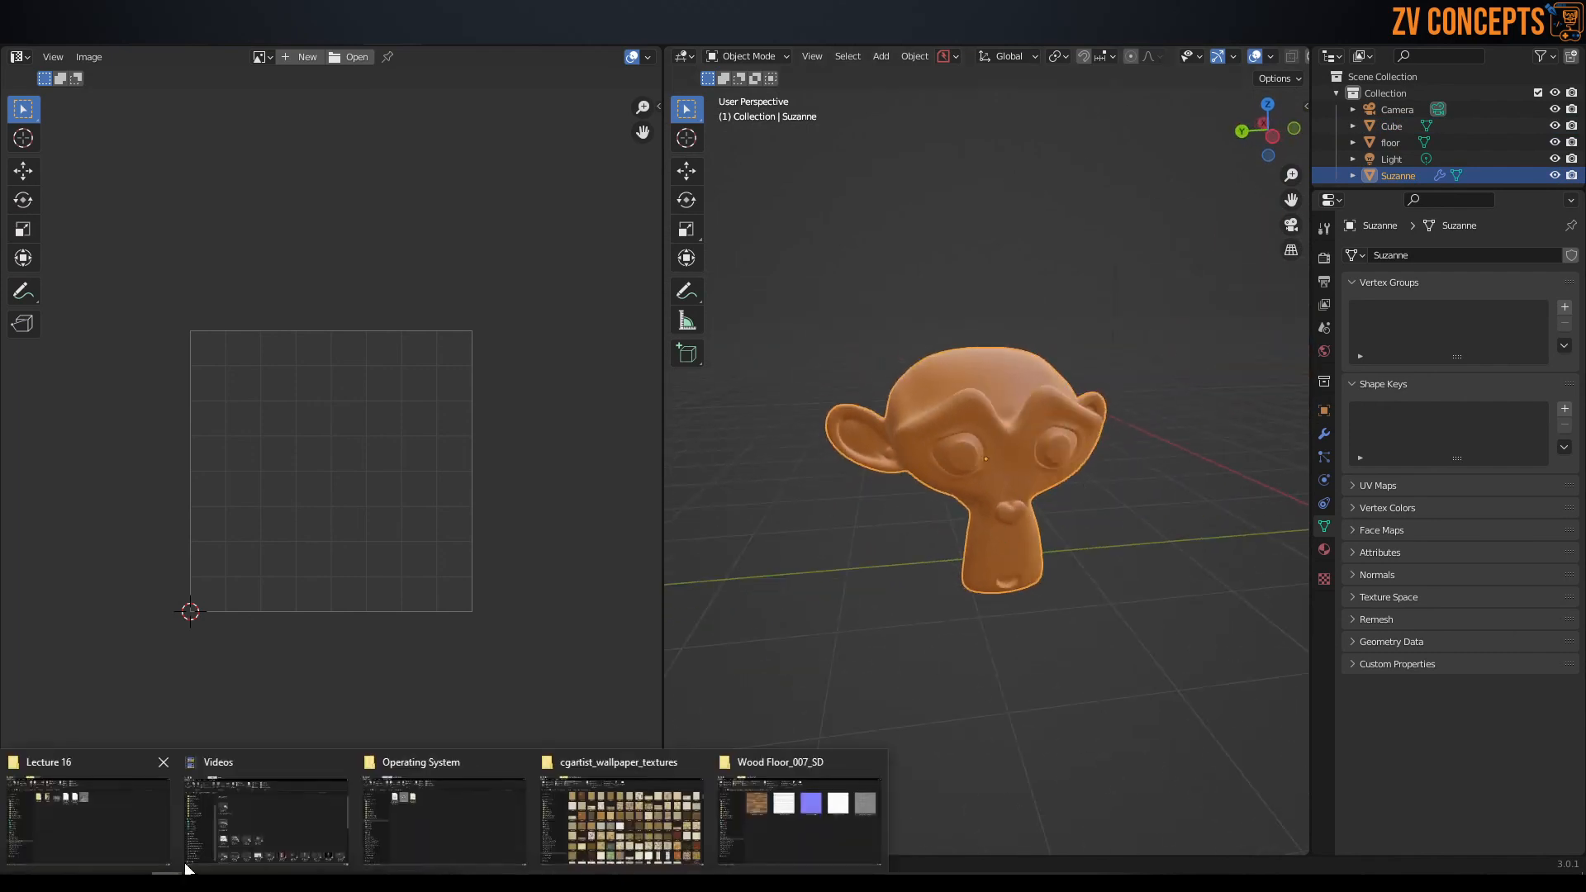
left_click(636, 810)
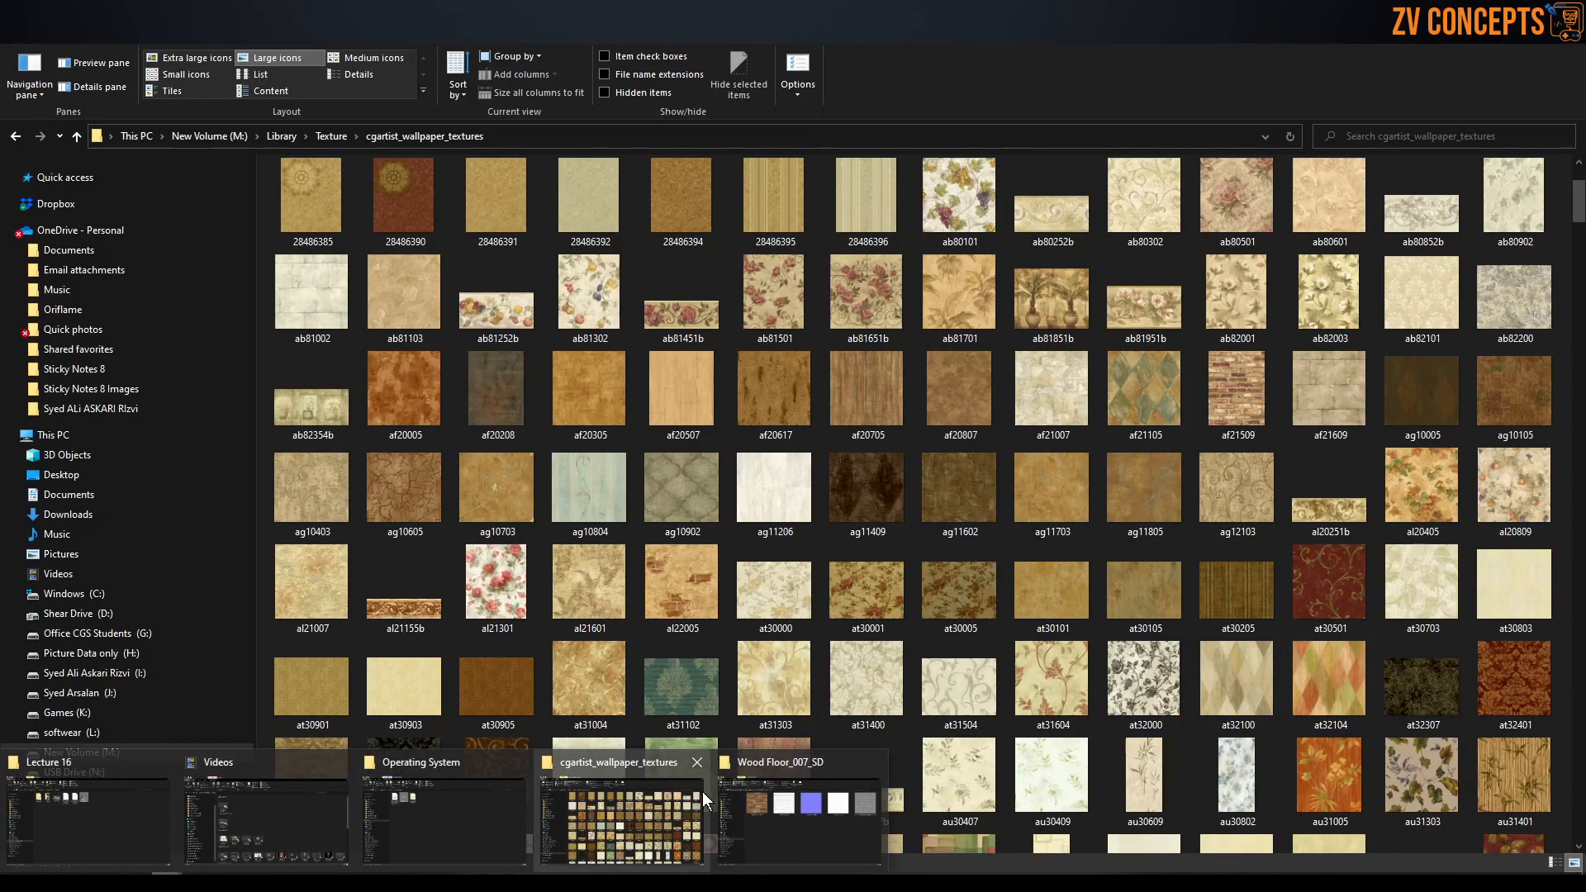